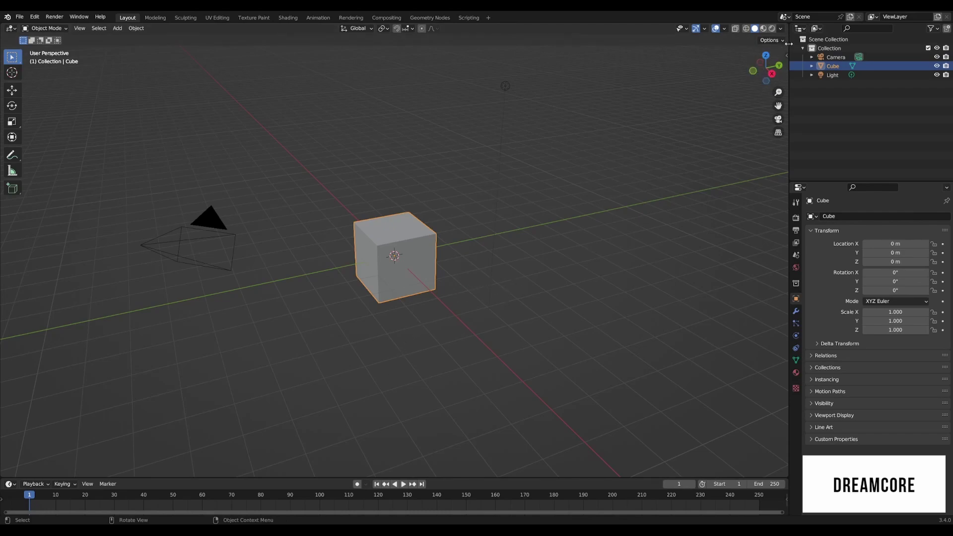
# Step: Turn the Outliner area into an Image Editor and load the chess rook icon picture
pyautogui.click(801, 29)
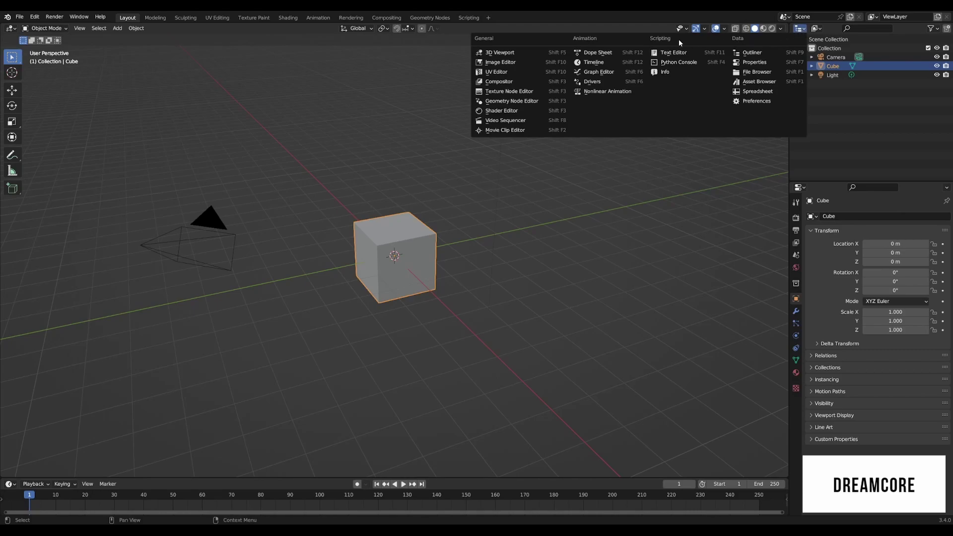
pyautogui.click(506, 64)
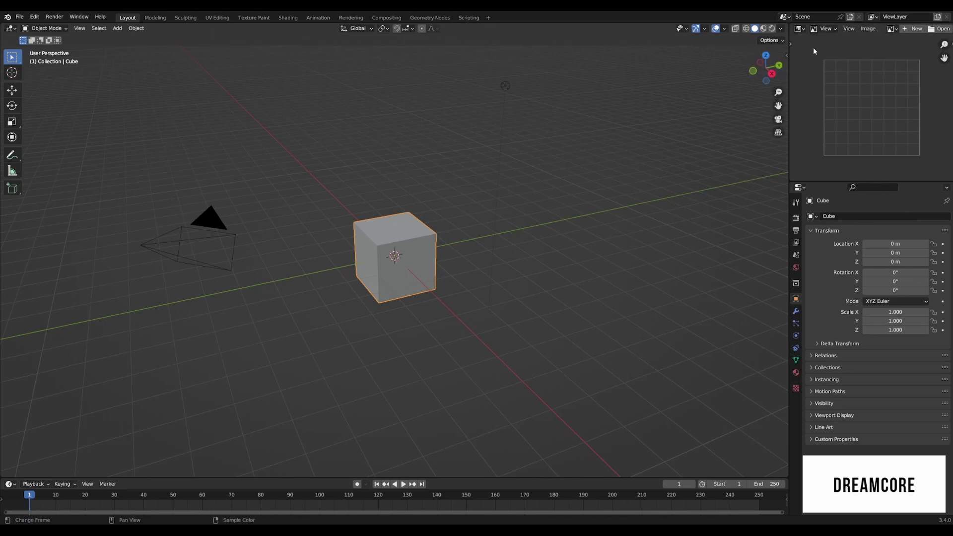
pyautogui.click(868, 30)
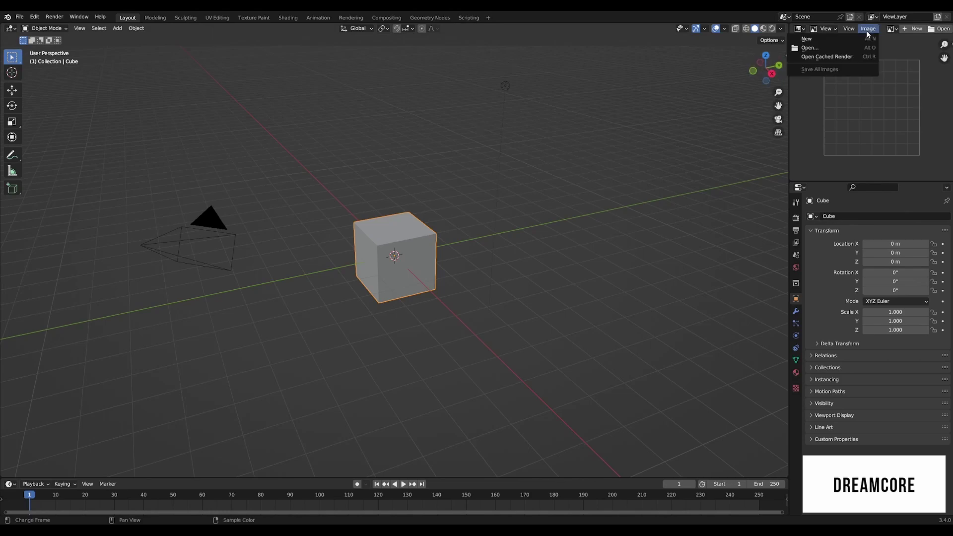
pyautogui.click(839, 50)
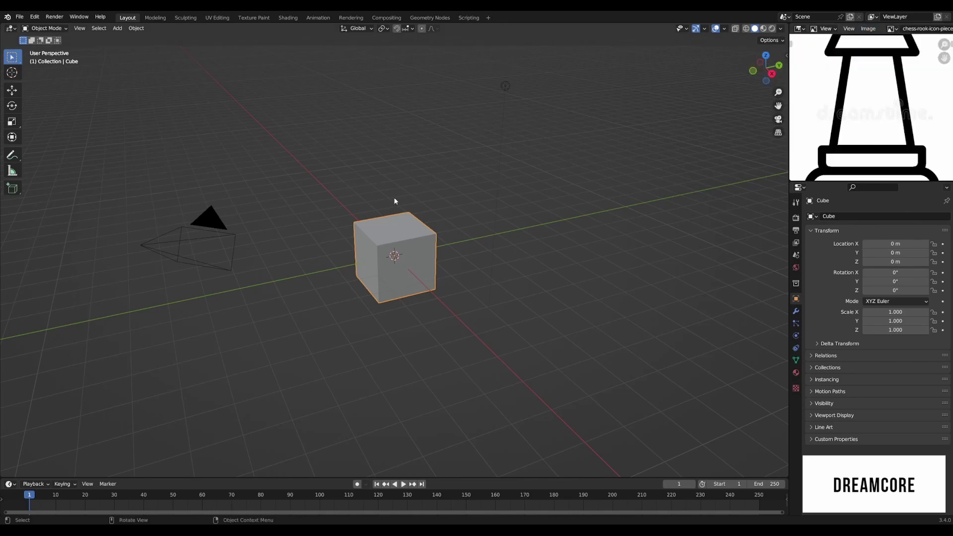
pyautogui.scroll(-2, 865, 115)
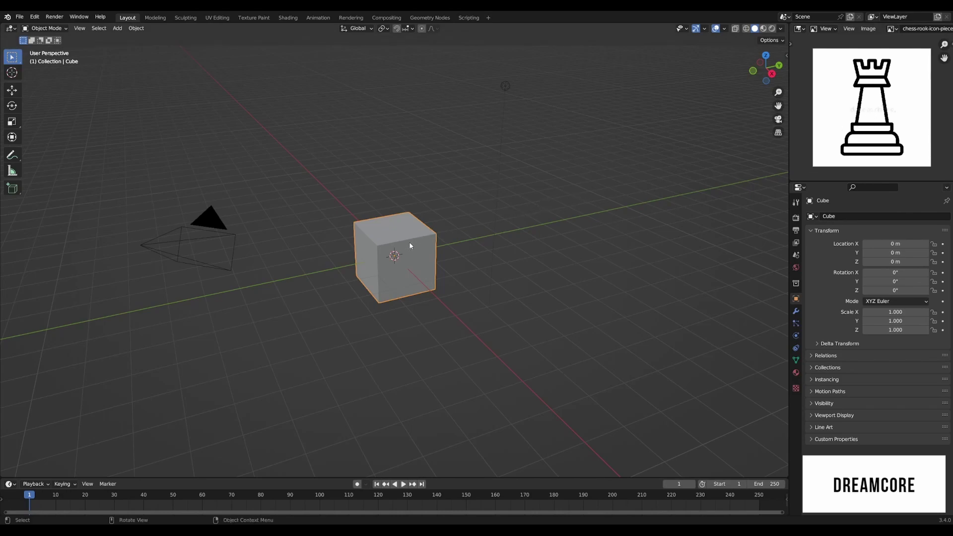
# Step: Delete the default cube with X and confirm
pyautogui.press('x')
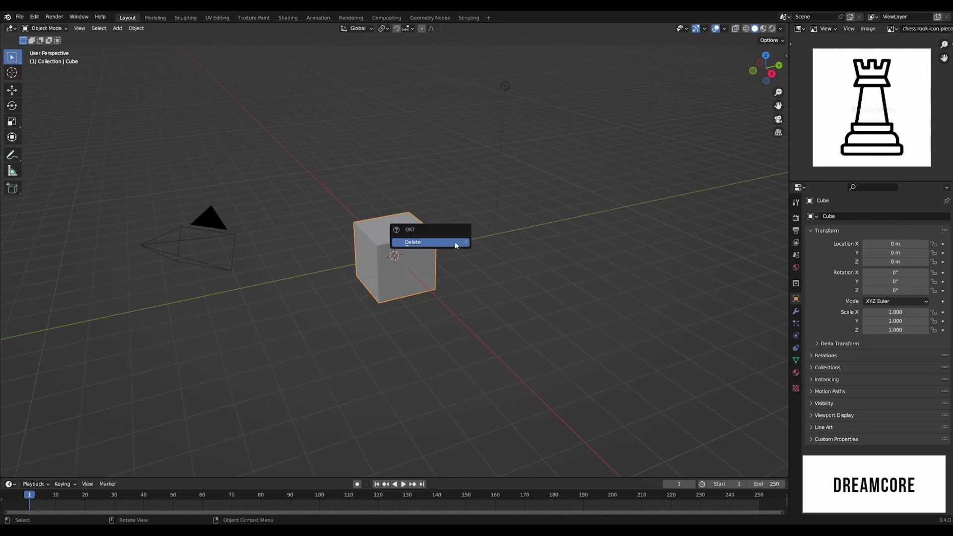
pyautogui.click(455, 243)
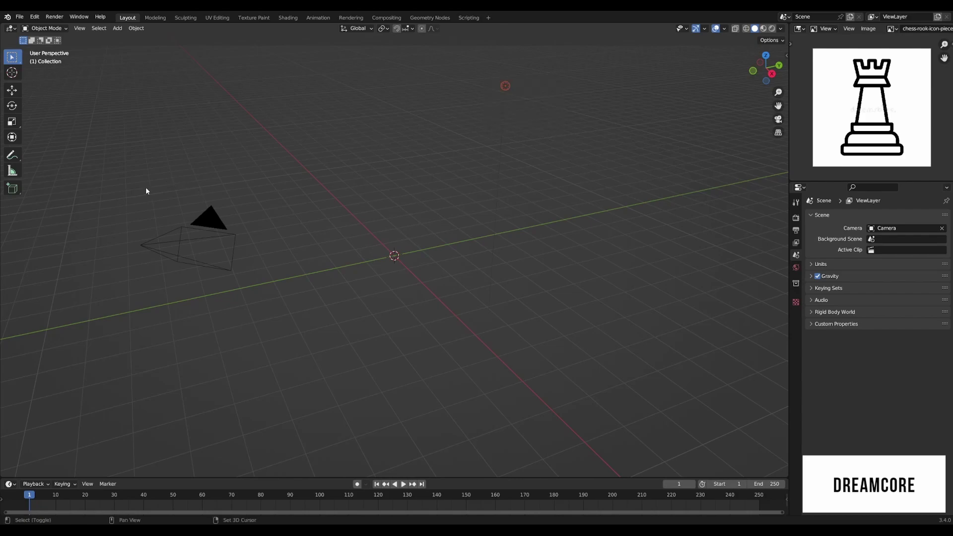
# Step: Move the camera and light into a new collection named 'Set'
pyautogui.moveTo(145, 187); pyautogui.dragTo(234, 284)
pyautogui.press('m')
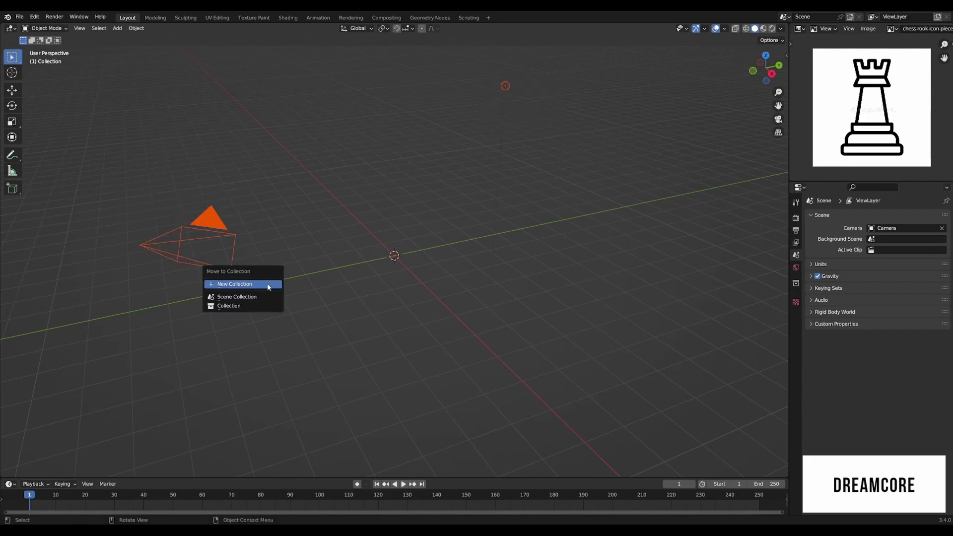
pyautogui.click(268, 287)
pyautogui.write('S')
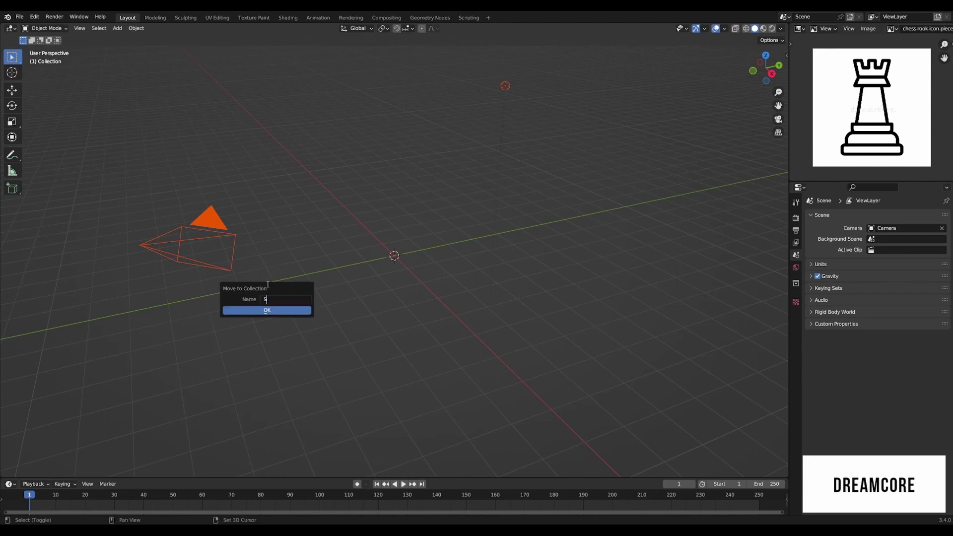
pyautogui.write('et')
pyautogui.press('Return')
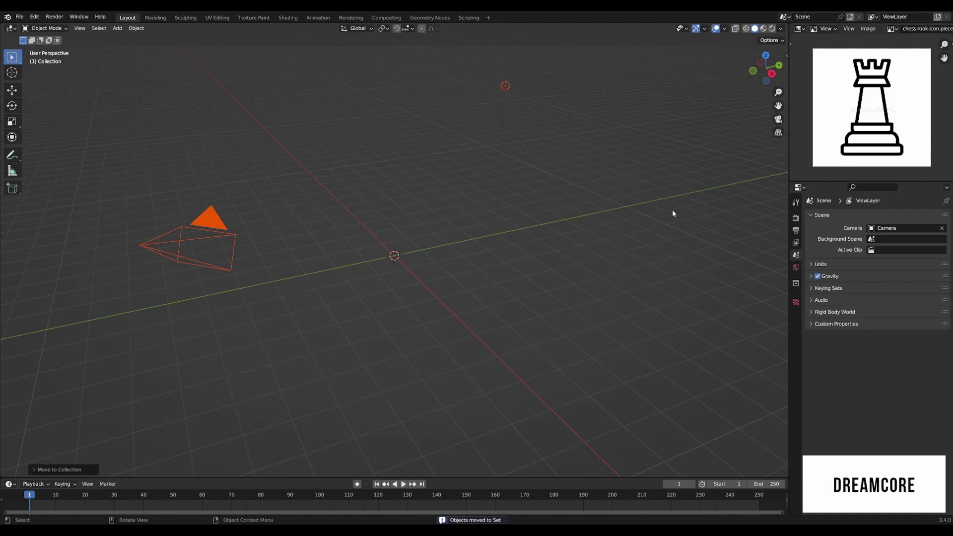
# Step: Split the Properties area, show an Outliner above it, and hide the Set collection
pyautogui.moveTo(790, 182); pyautogui.dragTo(824, 314)
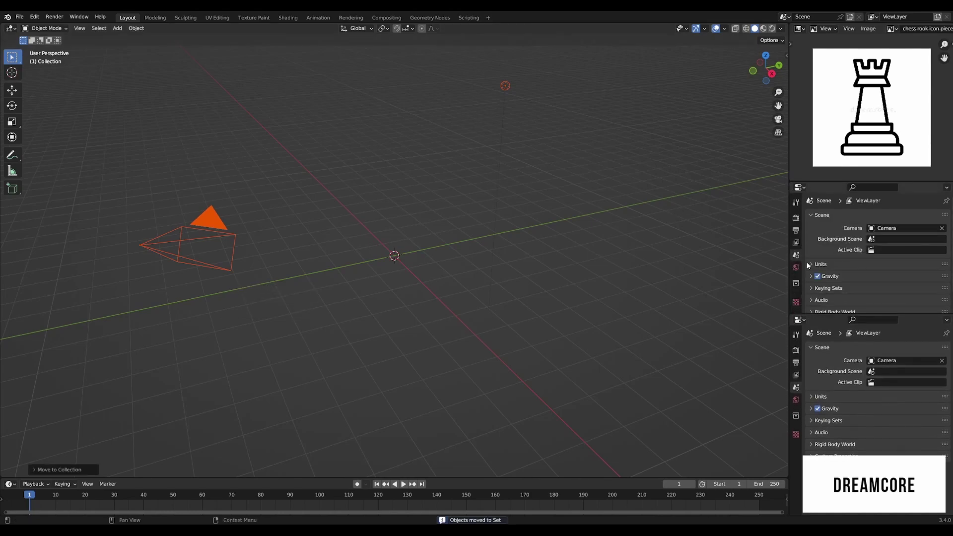
pyautogui.click(801, 187)
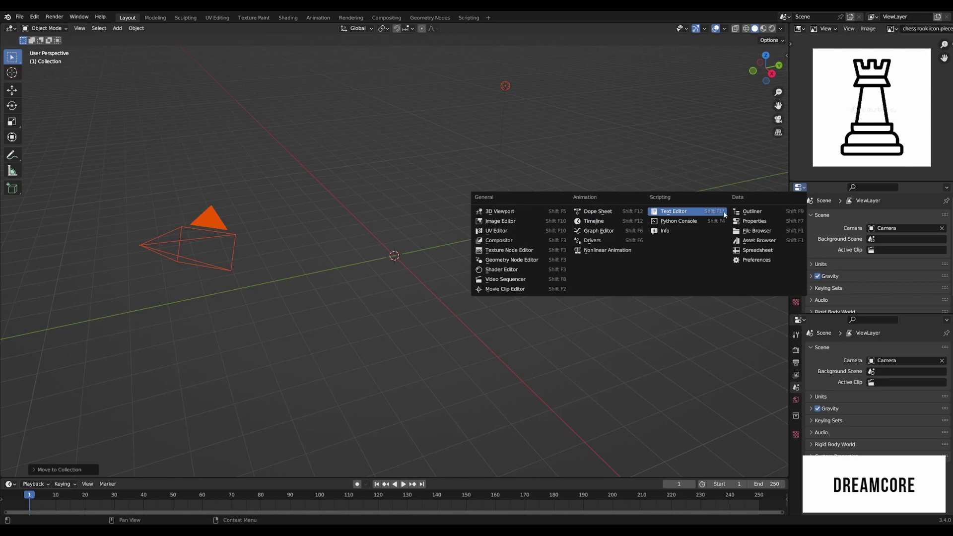
pyautogui.click(754, 212)
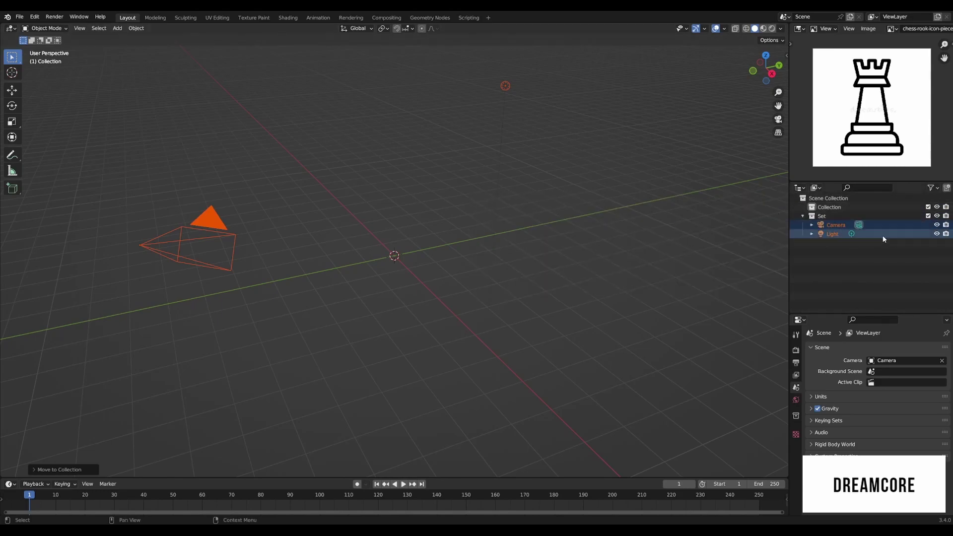
pyautogui.click(937, 216)
pyautogui.click(947, 216)
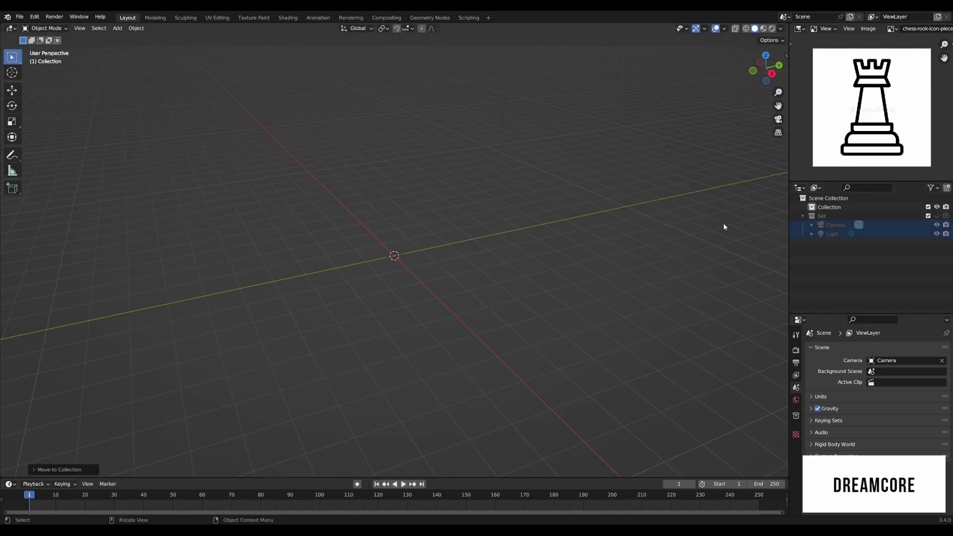
pyautogui.moveTo(491, 218); pyautogui.dragTo(526, 207, button='middle')
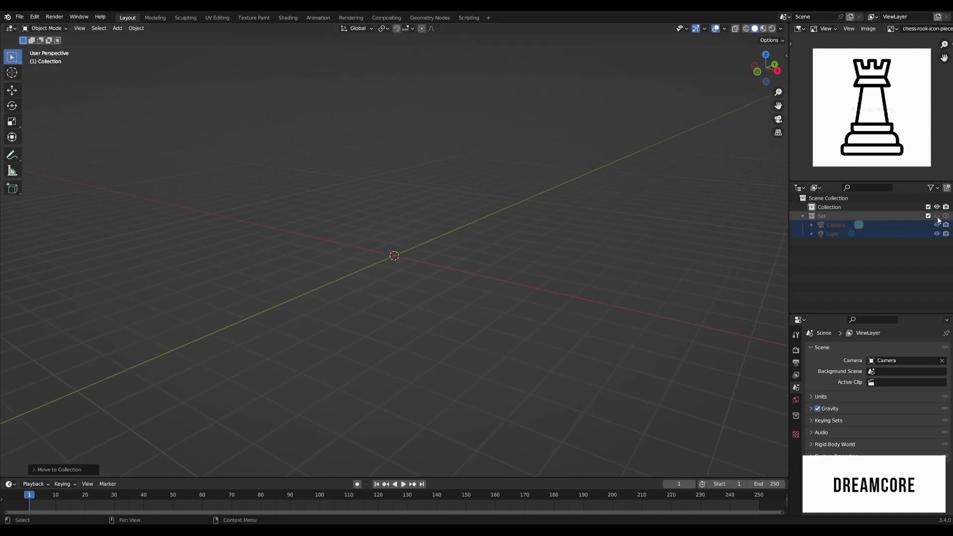
# Step: Add a cylinder mesh at the origin
pyautogui.hotkey('shift', 'a')
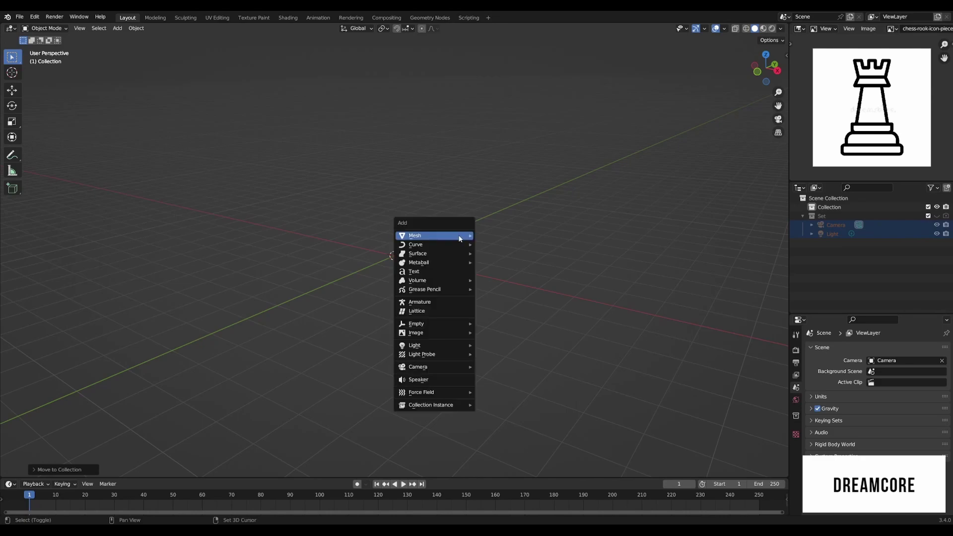
pyautogui.moveTo(459, 236)
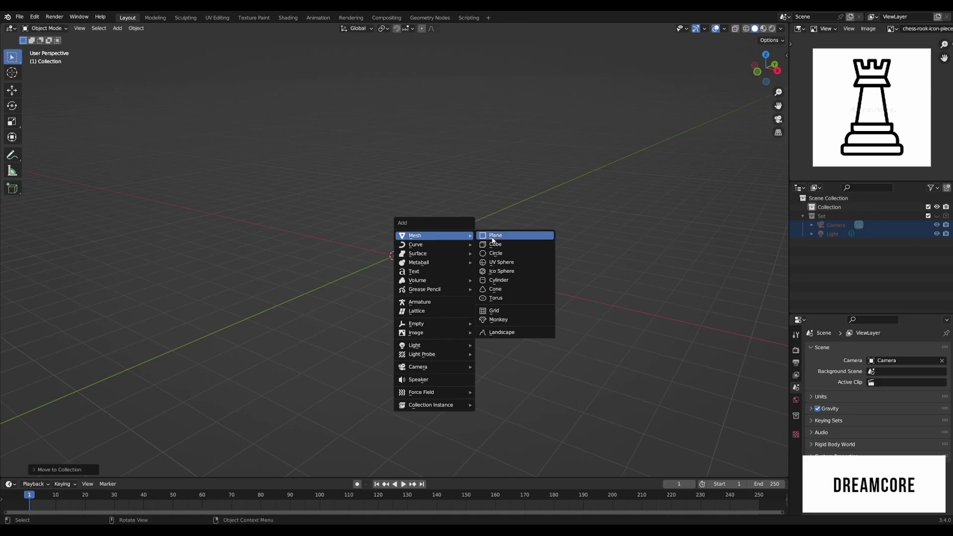
pyautogui.click(497, 281)
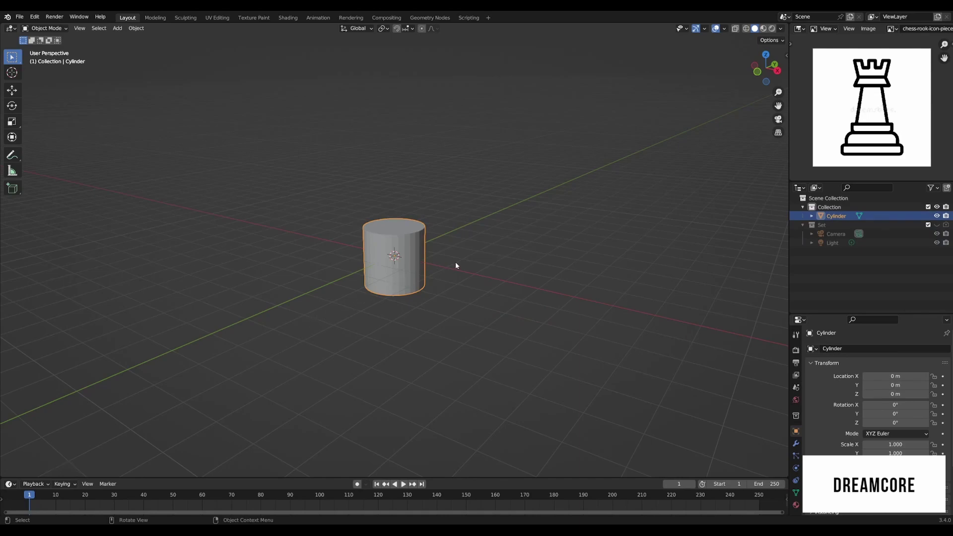
pyautogui.press('Delete')
pyautogui.hotkey('shift', 'a')
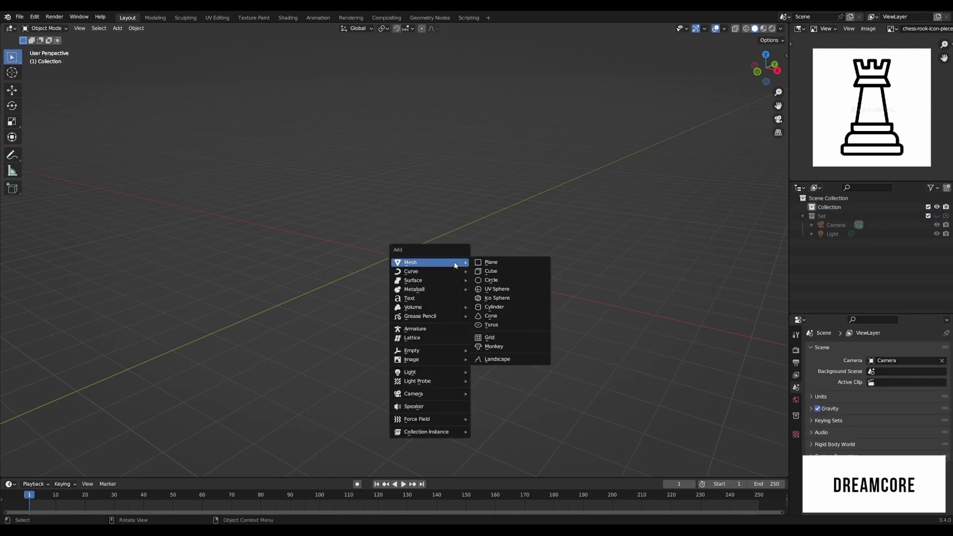
pyautogui.click(519, 307)
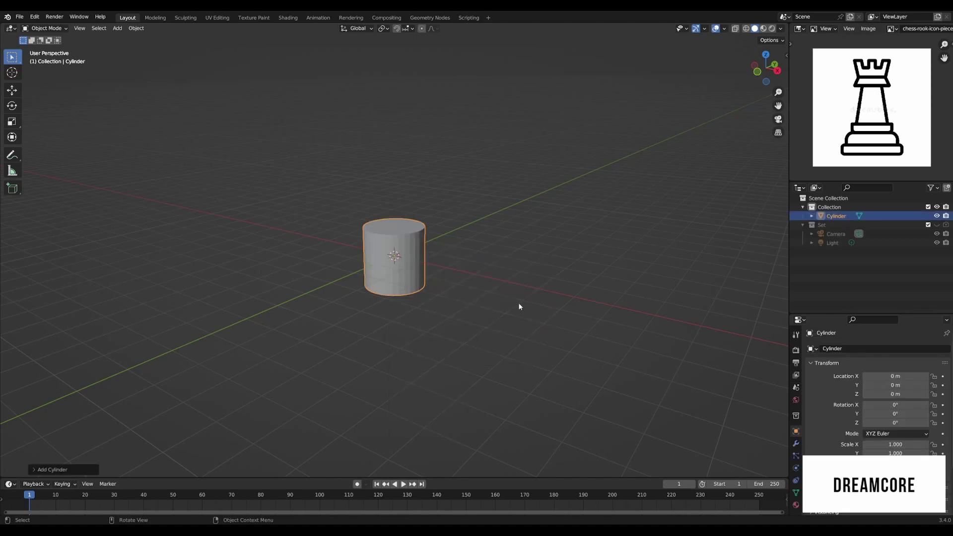
# Step: Set the cylinder to 48 vertices, 0.75 m radius and 2.5 m depth
pyautogui.click(33, 470)
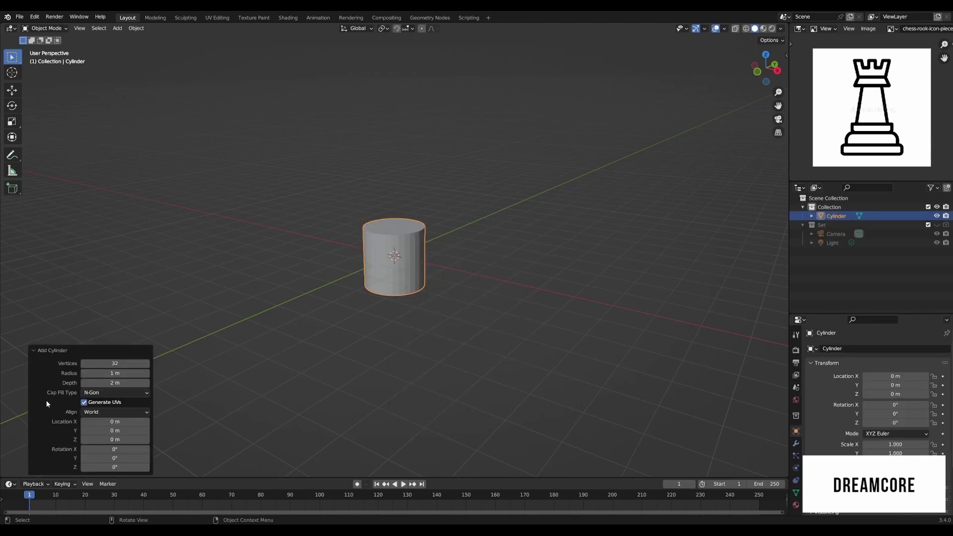
pyautogui.click(102, 365)
pyautogui.write('48')
pyautogui.press('Return')
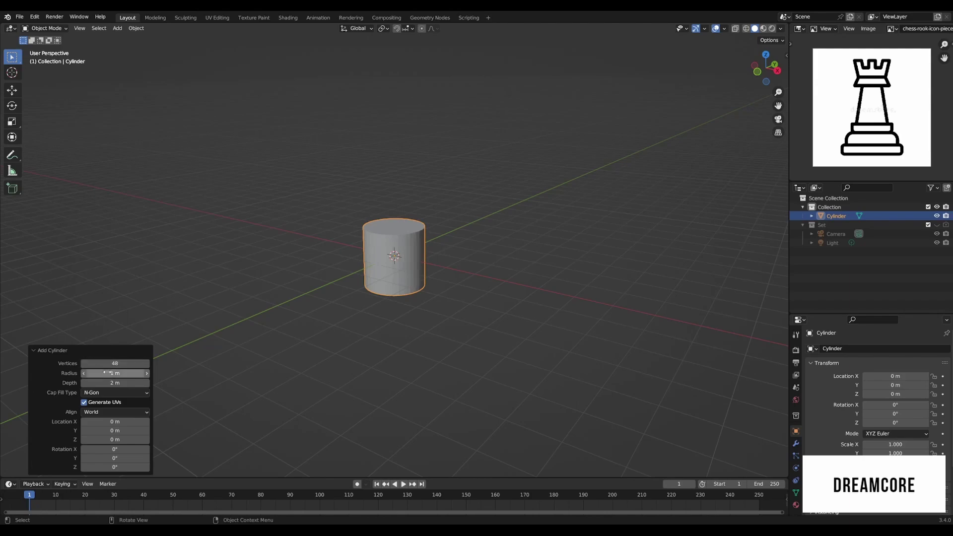
pyautogui.click(107, 373)
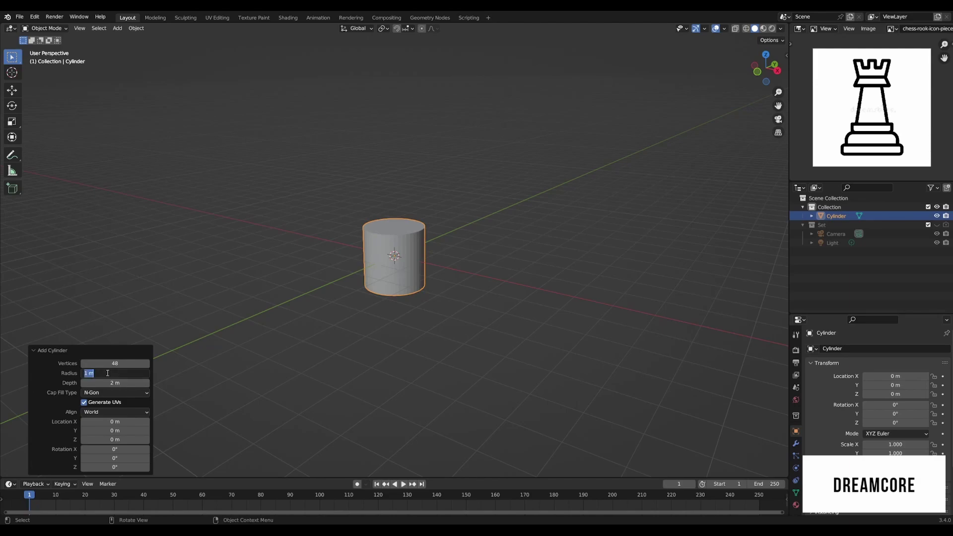
pyautogui.write('0.75')
pyautogui.press('Return')
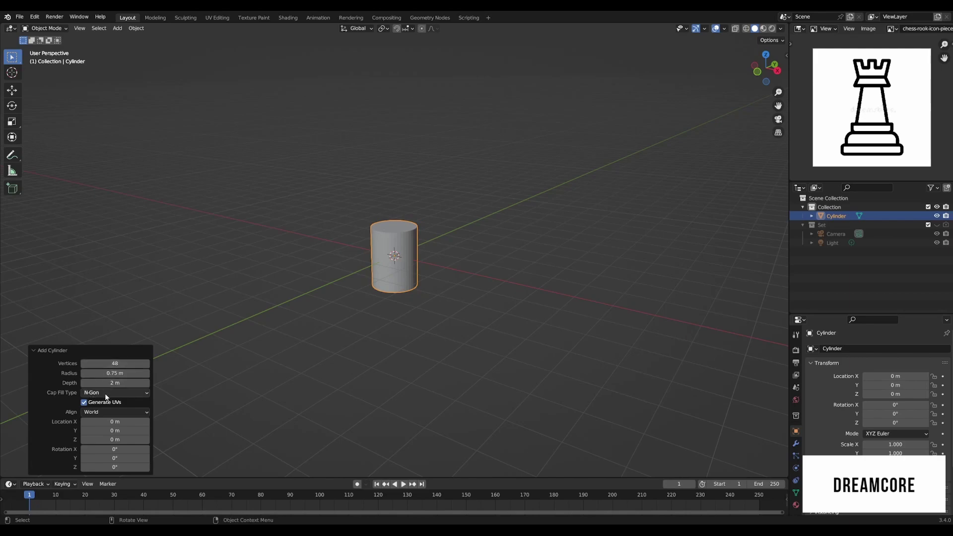
pyautogui.click(114, 383)
pyautogui.write('2.5')
pyautogui.press('Return')
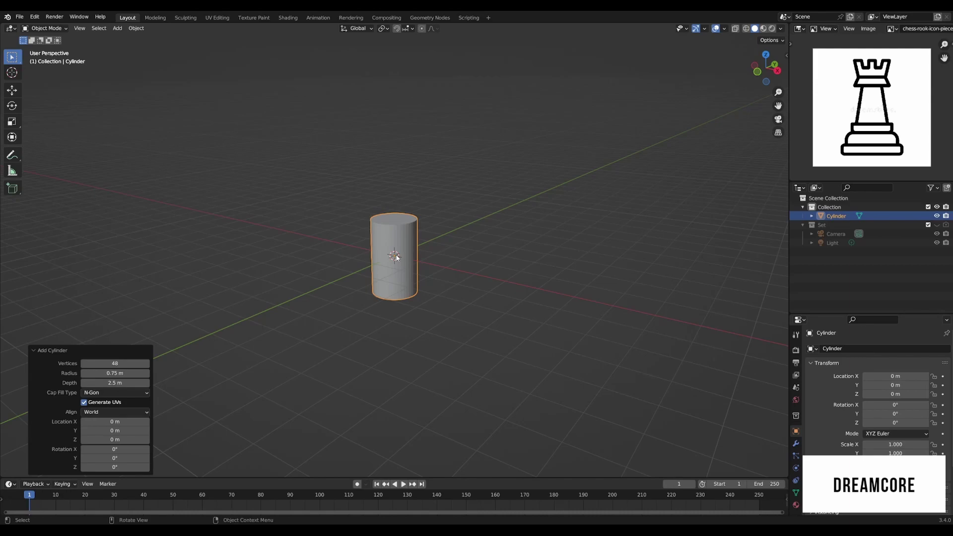
# Step: Move the cylinder up 1 m along Z
pyautogui.press('g')
pyautogui.press('z')
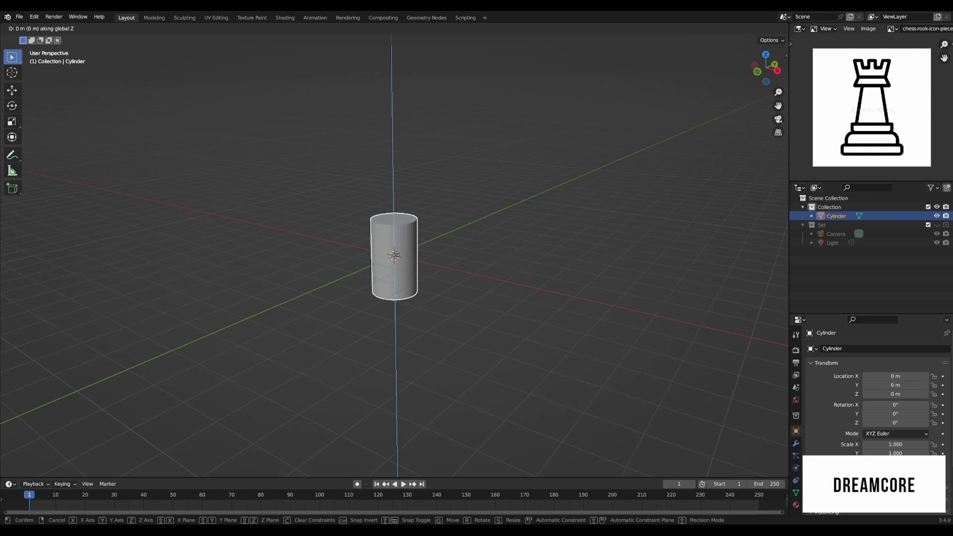
pyautogui.write('1')
pyautogui.press('Return')
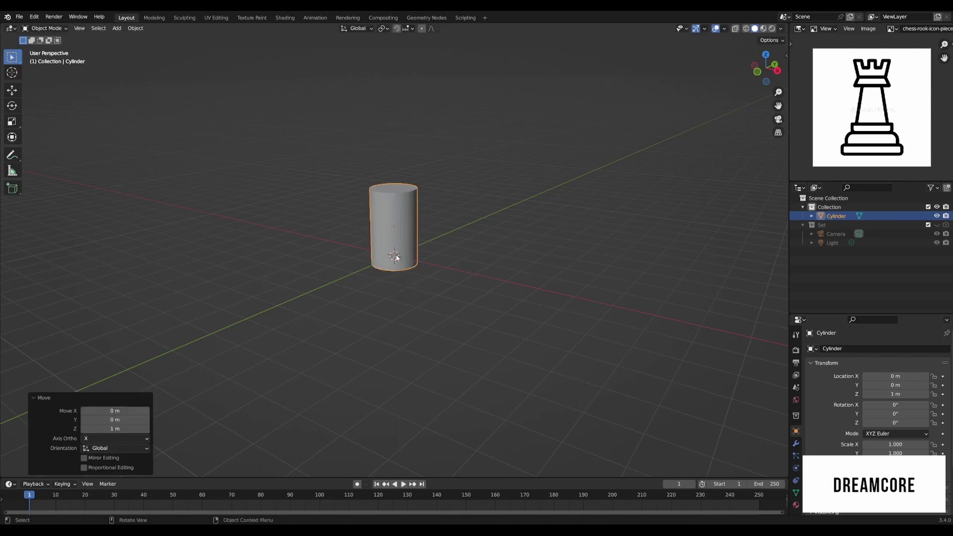
# Step: In front orthographic view, raise the cylinder to Z 1.2512 m onto the ground plane
pyautogui.press('KP_1')
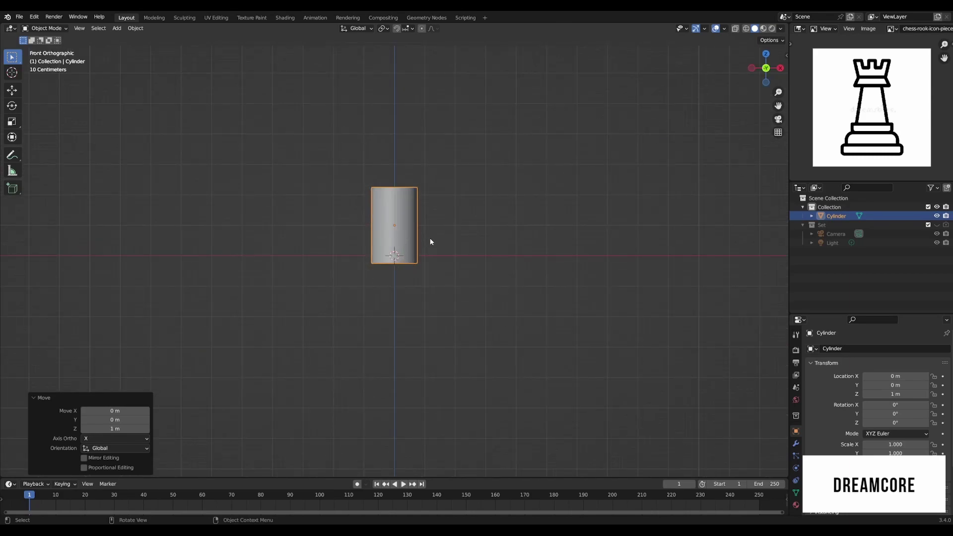
pyautogui.scroll(4, 433, 240)
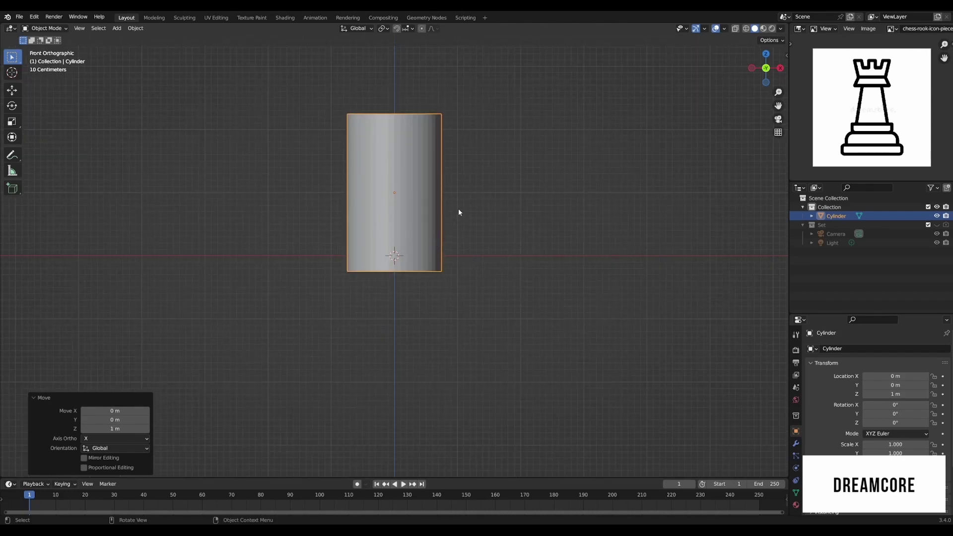
pyautogui.keyDown('shift'); pyautogui.moveTo(458, 208); pyautogui.dragTo(460, 257, button='middle'); pyautogui.keyUp('shift')
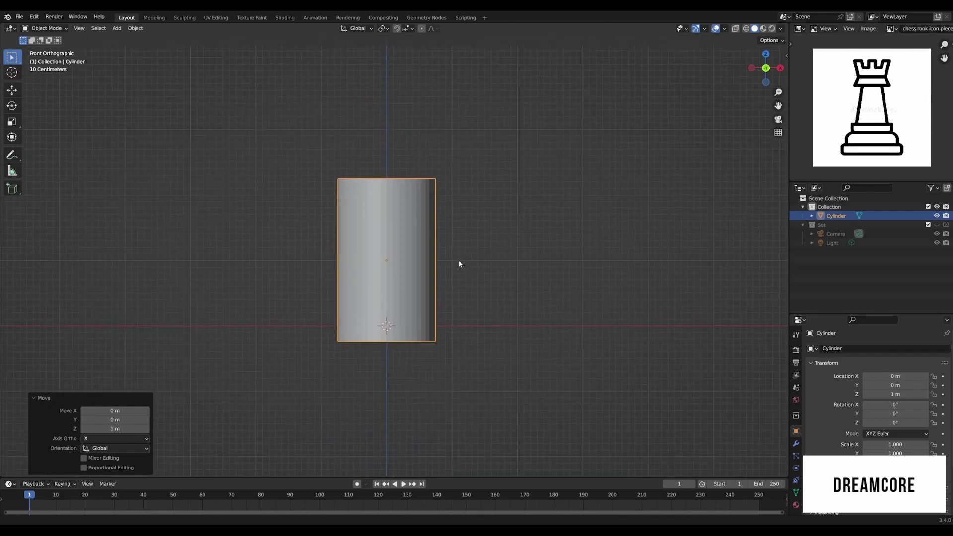
pyautogui.scroll(1, 460, 272)
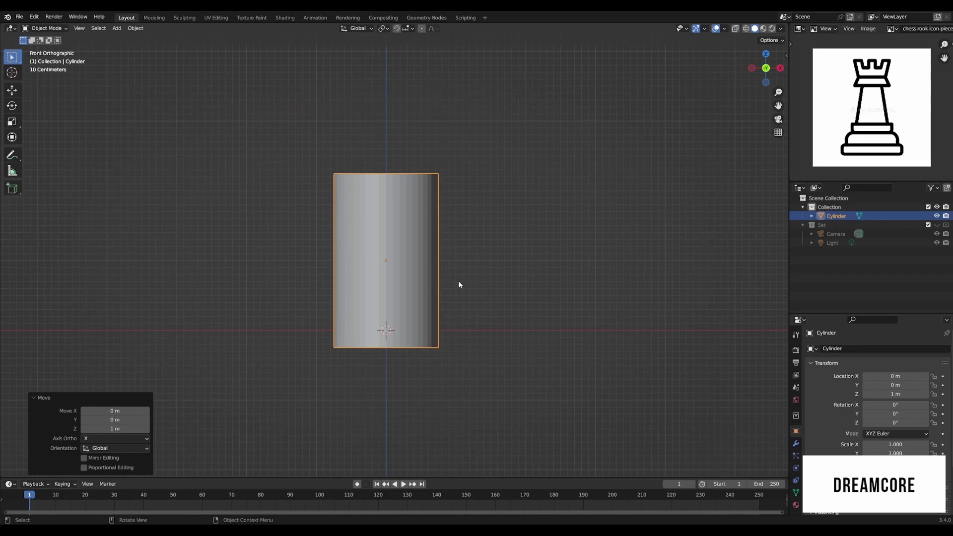
pyautogui.press('g')
pyautogui.press('z')
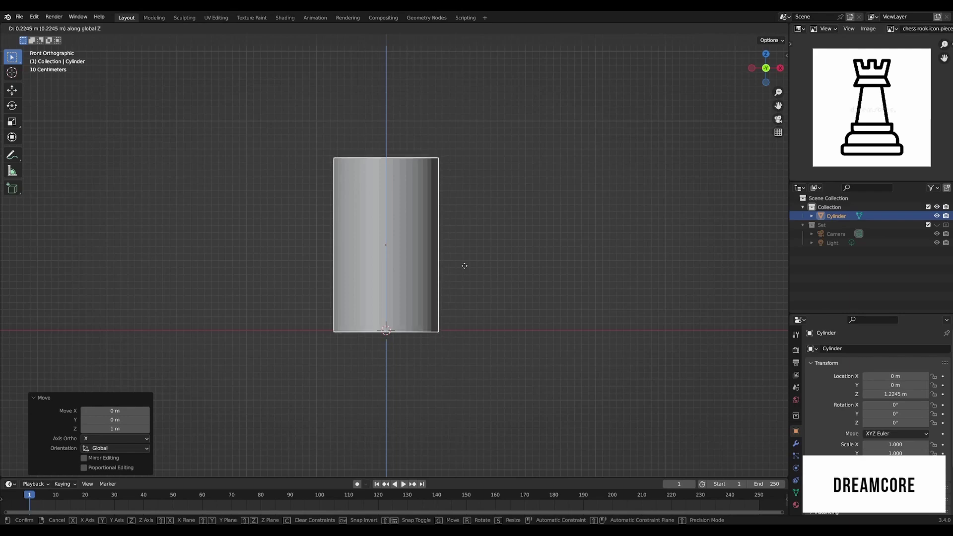
pyautogui.click(465, 264)
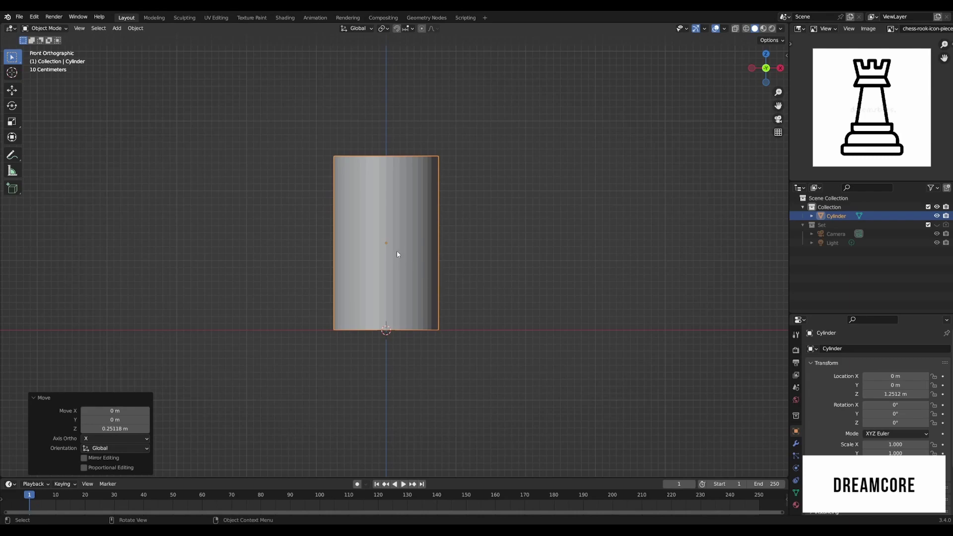
# Step: Apply Shade Smooth to the cylinder and enable Auto Smooth in its Normals settings
pyautogui.rightClick(403, 234)
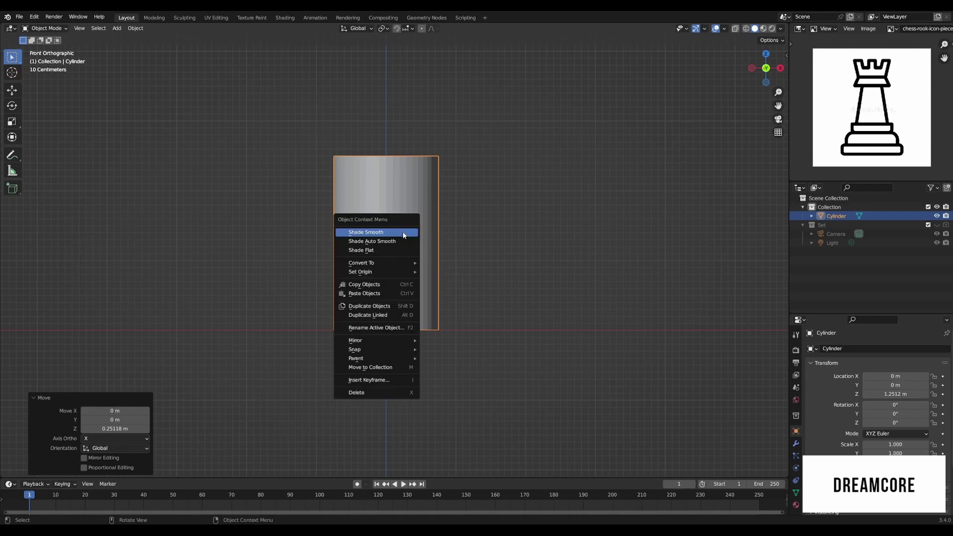
pyautogui.click(404, 233)
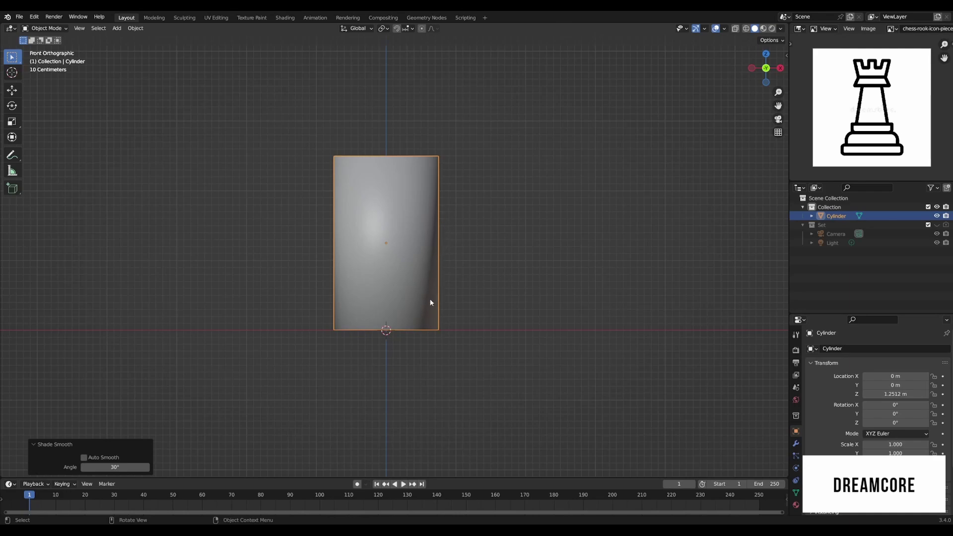
pyautogui.scroll(-3, 874, 344)
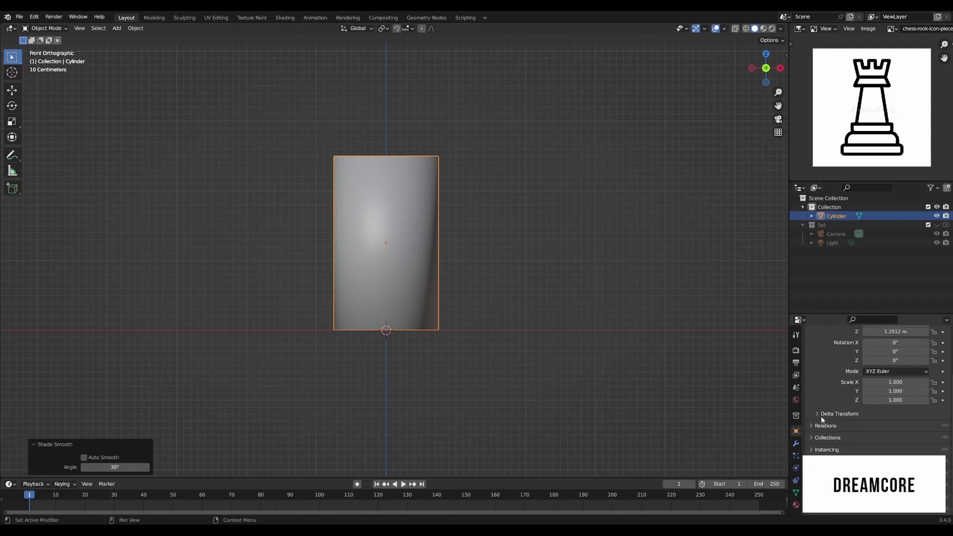
pyautogui.scroll(-1, 797, 406)
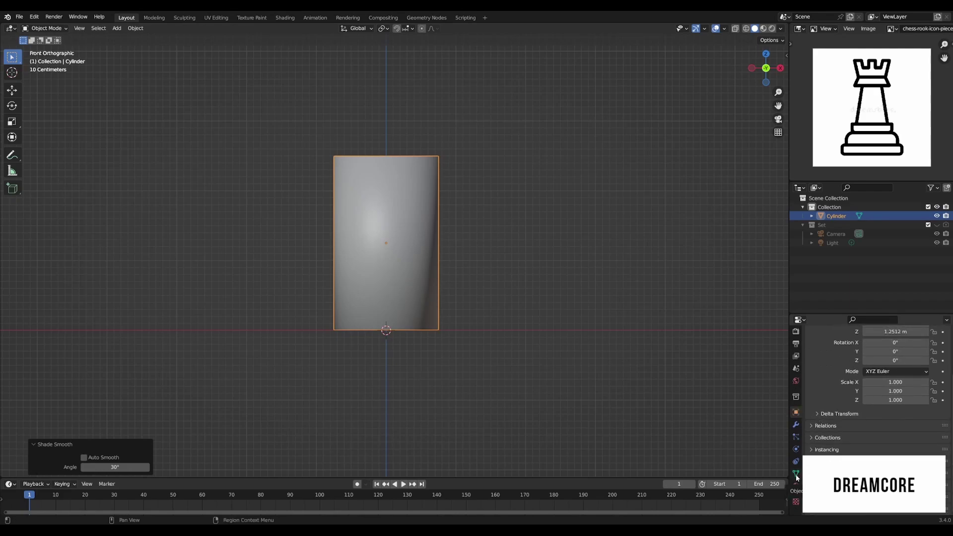
pyautogui.click(796, 476)
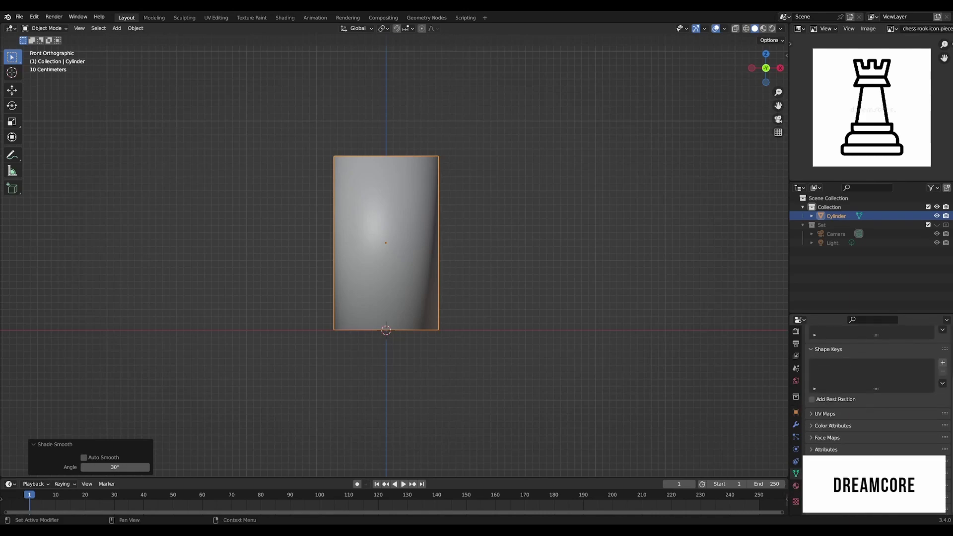
pyautogui.scroll(-1, 877, 392)
pyautogui.click(812, 457)
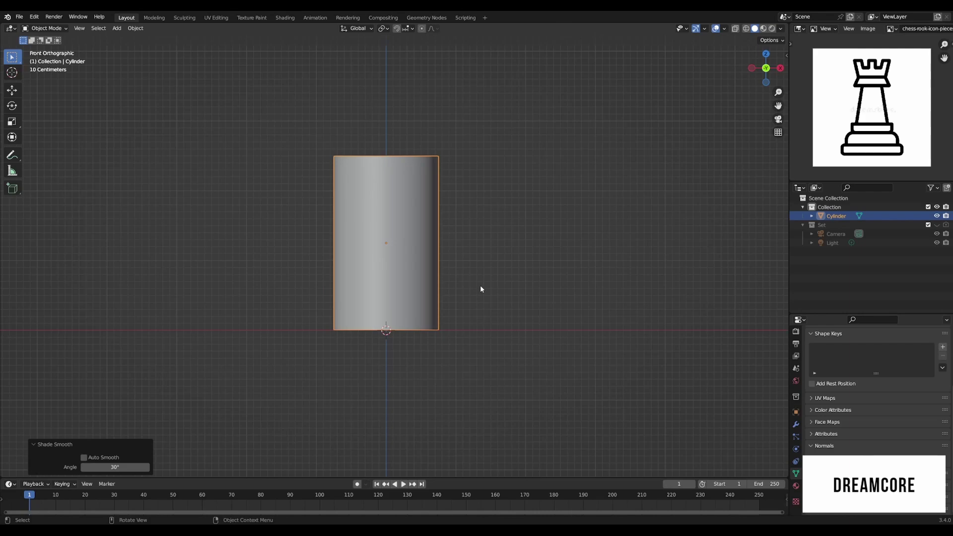
# Step: Add the rook icon as a reference image and scale it down
pyautogui.hotkey('shift', 'a')
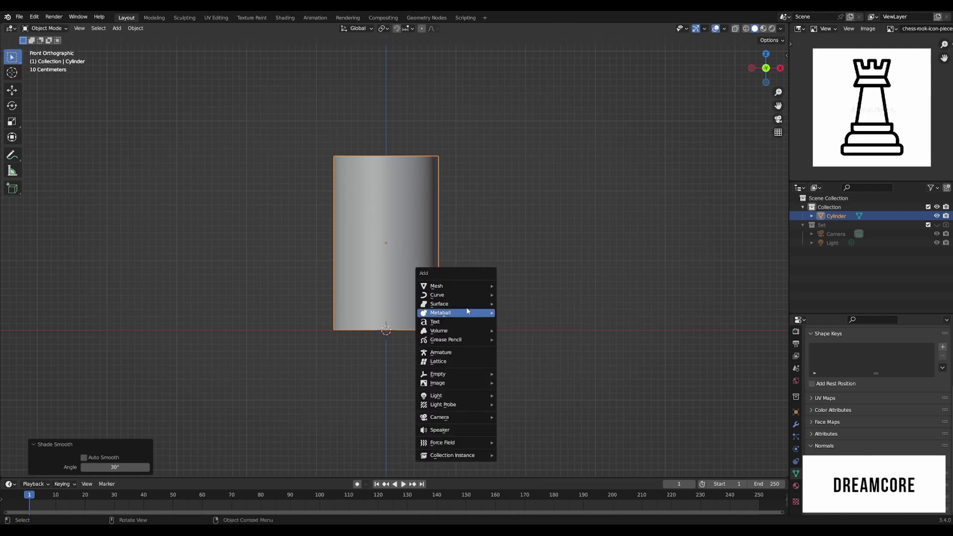
pyautogui.moveTo(458, 379)
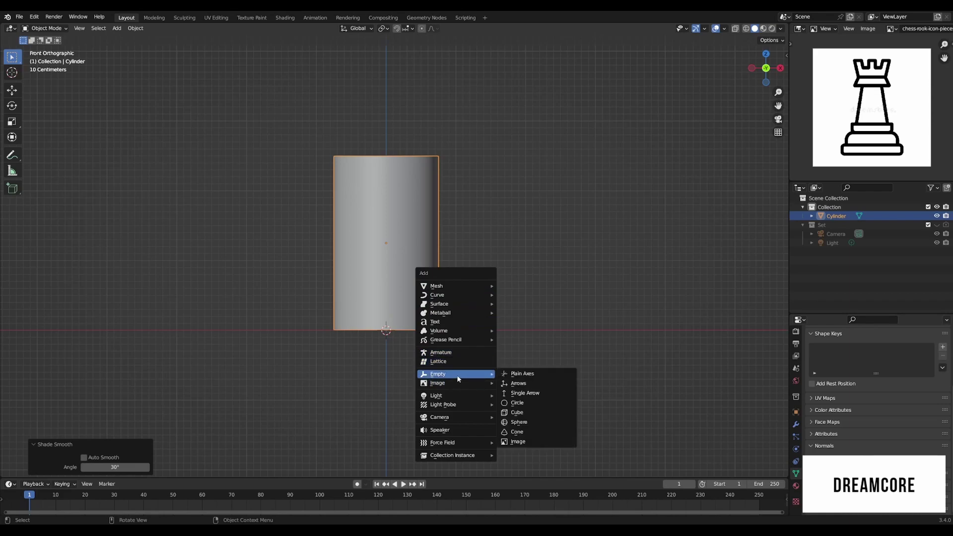
pyautogui.click(527, 384)
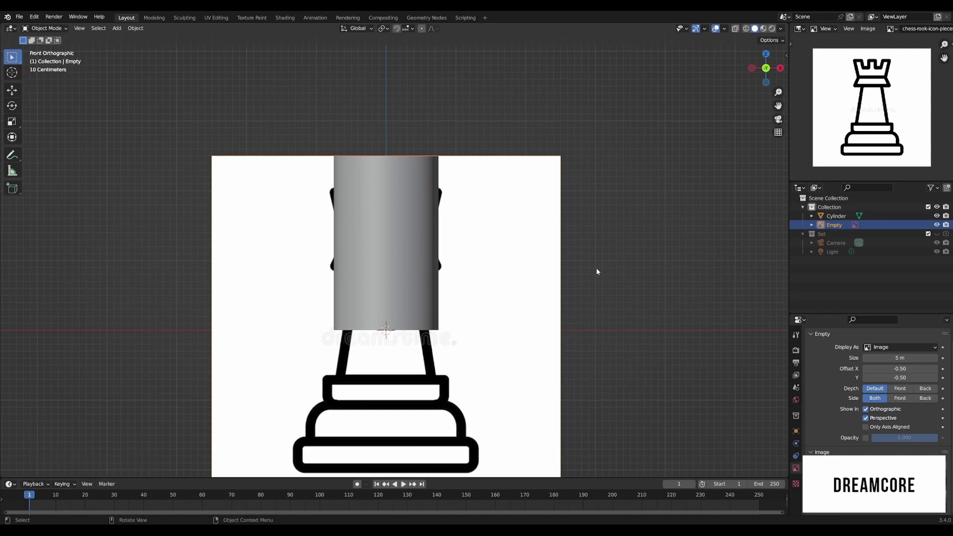
pyautogui.moveTo(598, 270); pyautogui.dragTo(569, 282, button='middle')
pyautogui.press('s')
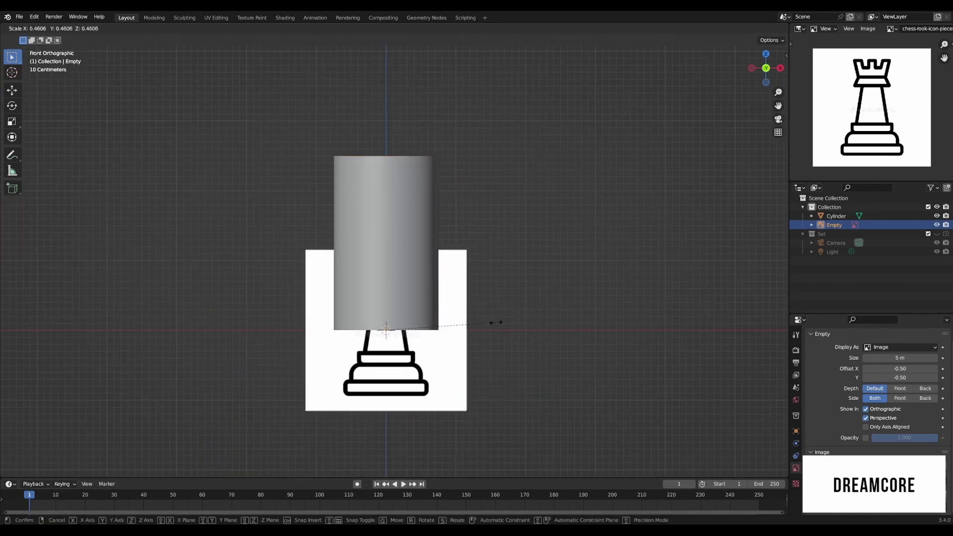
pyautogui.click(488, 323)
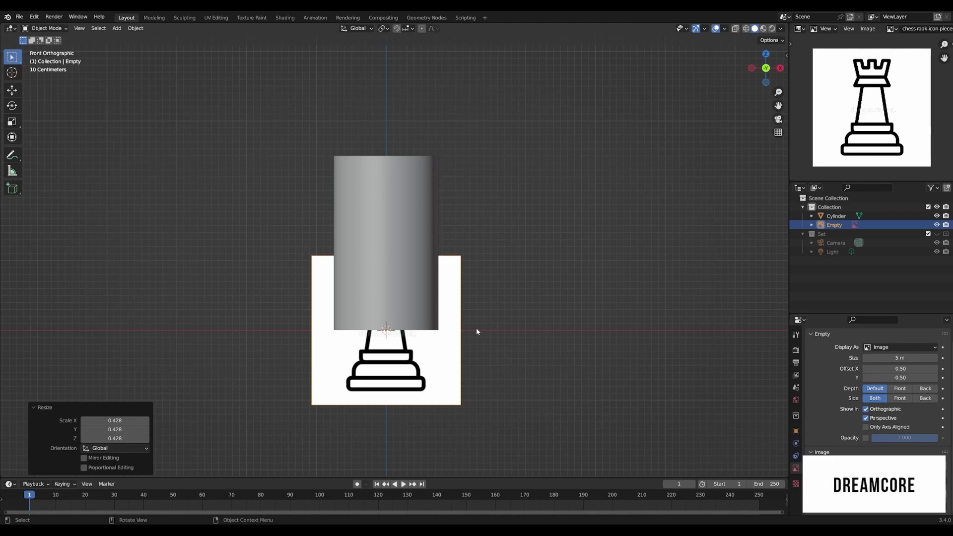
# Step: Enable X-Ray, scale the reference image to 1.197 and raise it 1.0315 m to match the cylinder
pyautogui.click(736, 30)
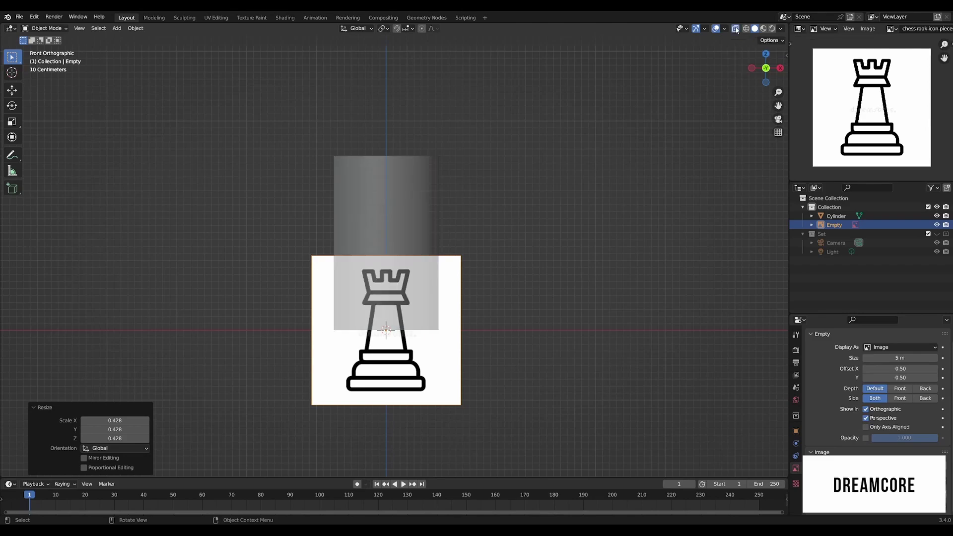
pyautogui.click(450, 345)
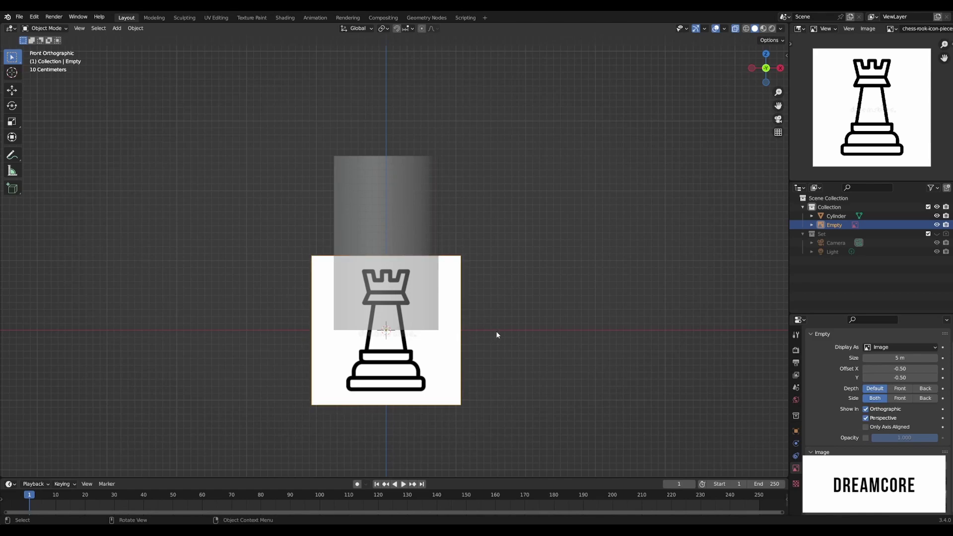
pyautogui.press('s')
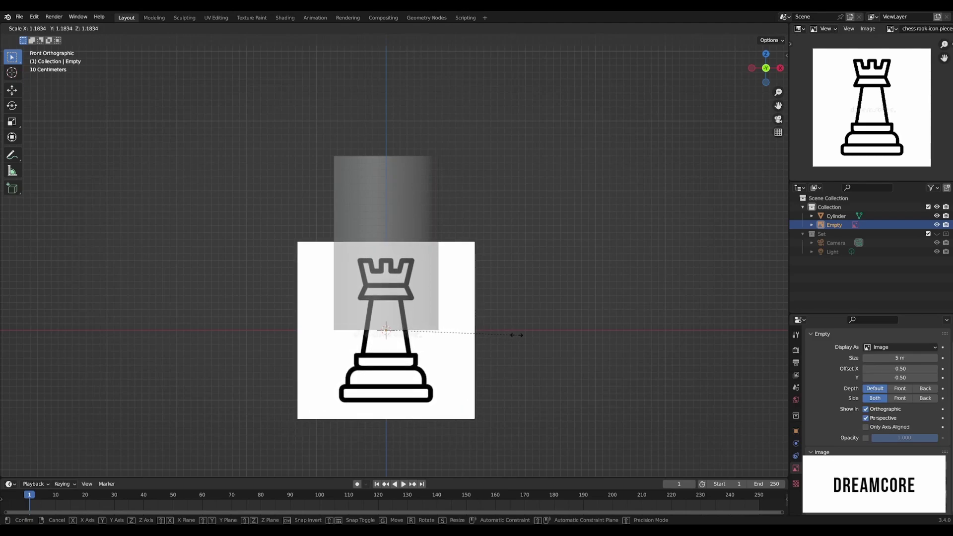
pyautogui.click(516, 336)
pyautogui.press('g')
pyautogui.press('z')
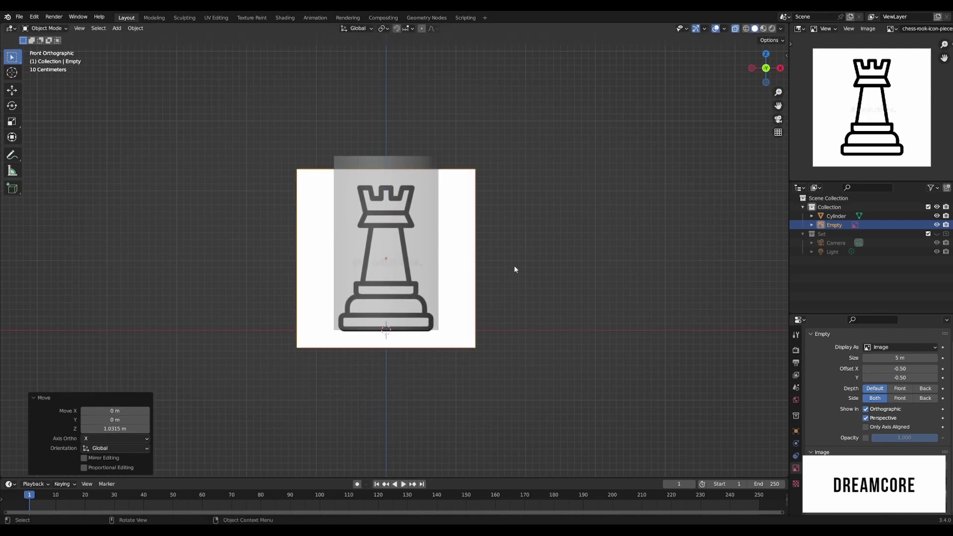
pyautogui.click(514, 266)
pyautogui.click(400, 241)
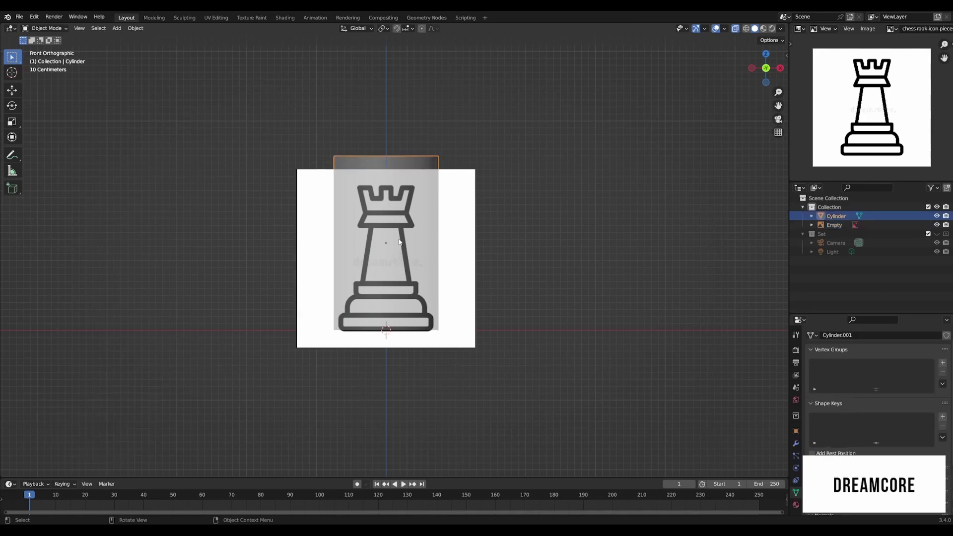
# Step: Move the reference image 0.99033 m back along Y, behind the cylinder
pyautogui.click(423, 244)
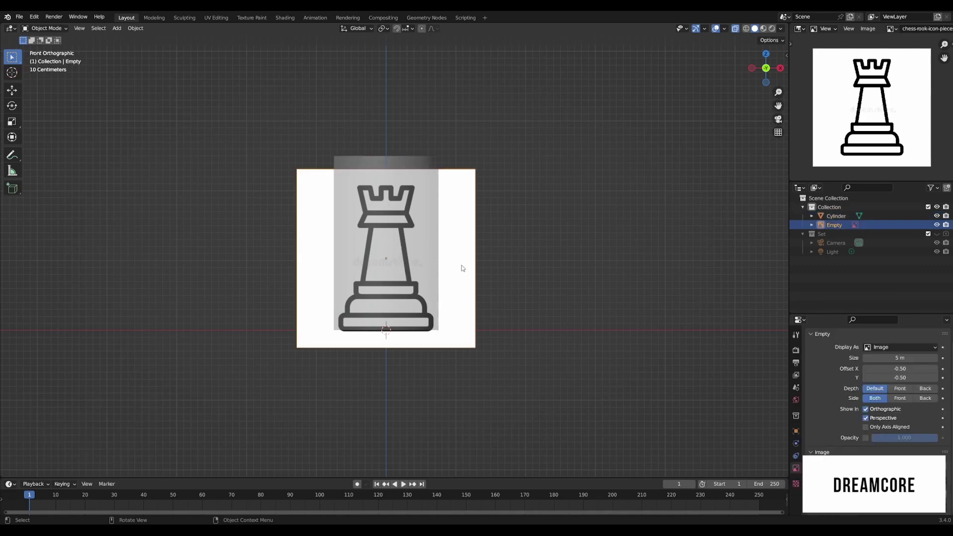
pyautogui.moveTo(493, 275); pyautogui.dragTo(420, 319, button='middle')
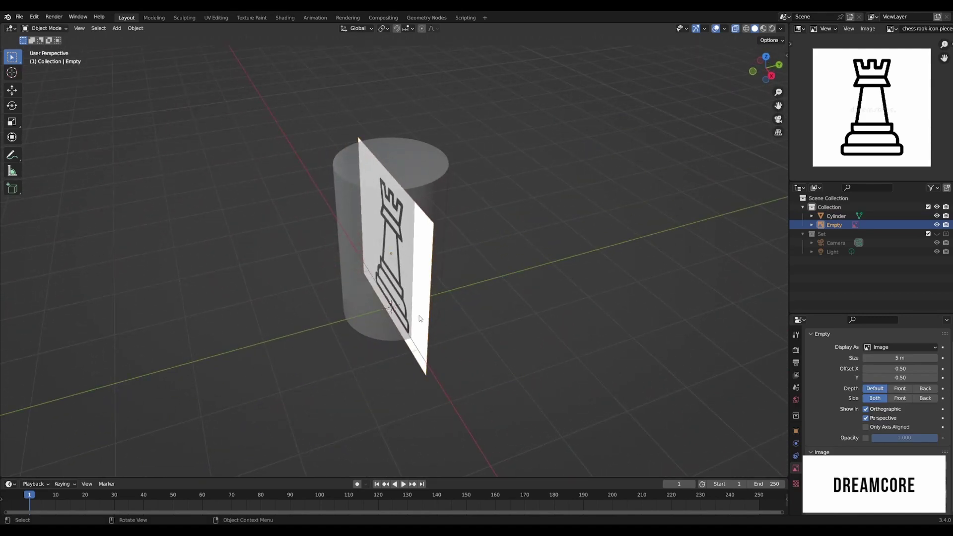
pyautogui.press('g')
pyautogui.press('y')
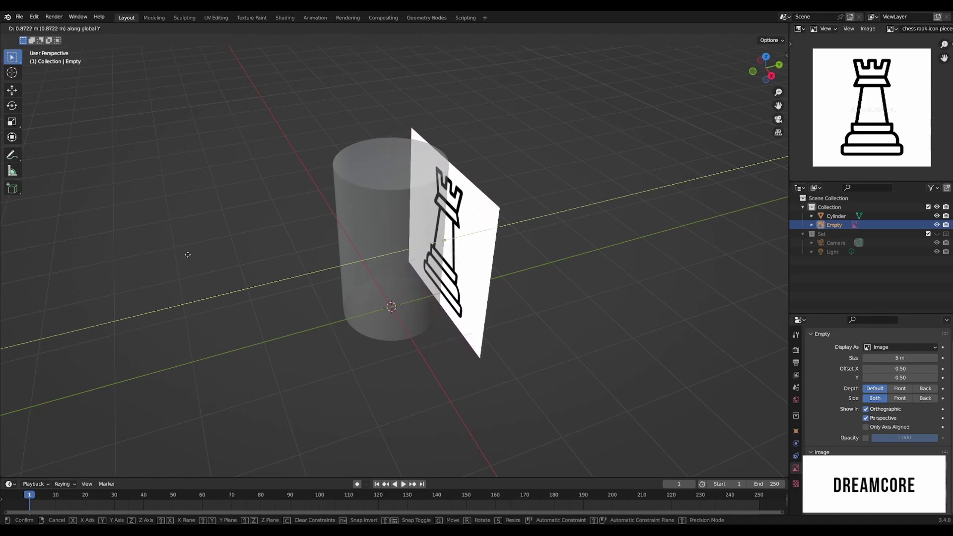
pyautogui.click(259, 257)
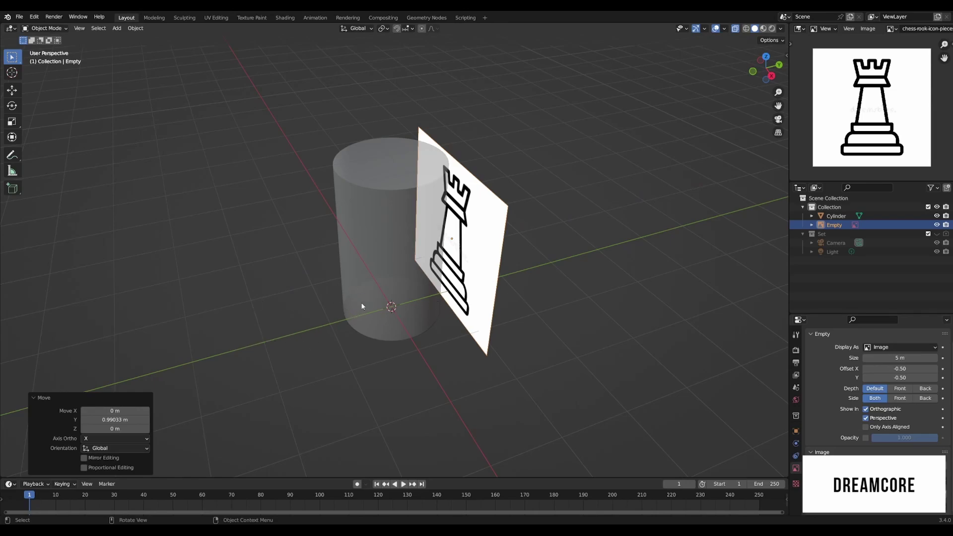
# Step: Orbit to check the placement, then return to front orthographic view and select the cylinder
pyautogui.moveTo(406, 311); pyautogui.dragTo(495, 249, button='middle')
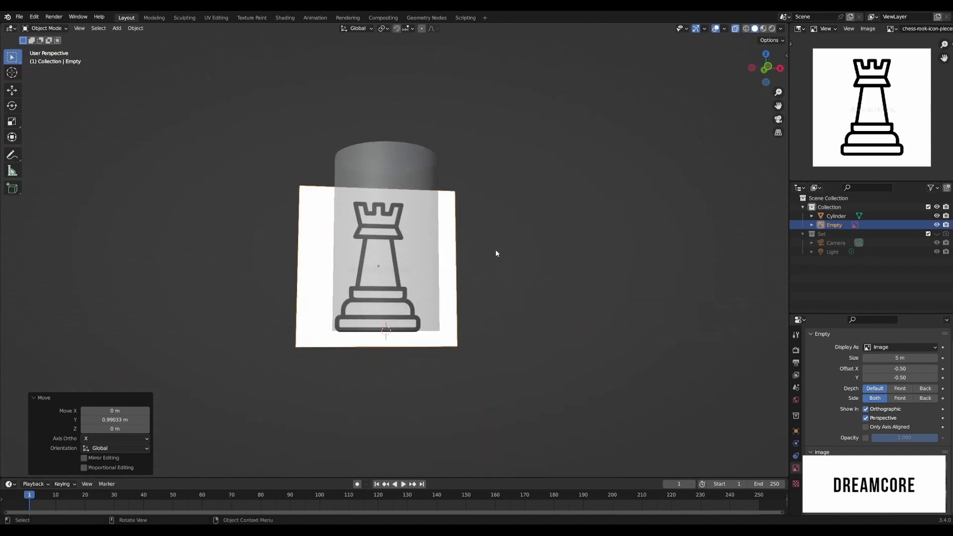
pyautogui.click(781, 29)
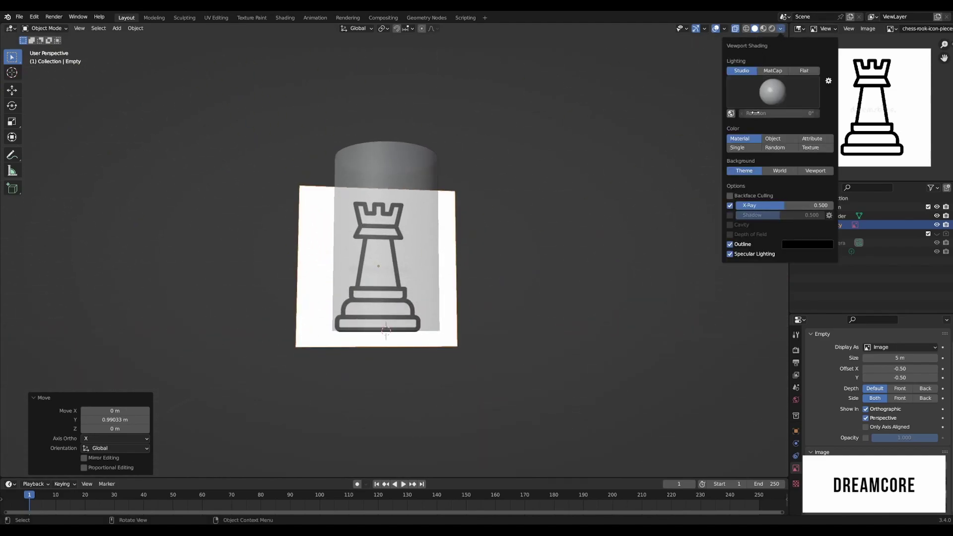
pyautogui.click(725, 29)
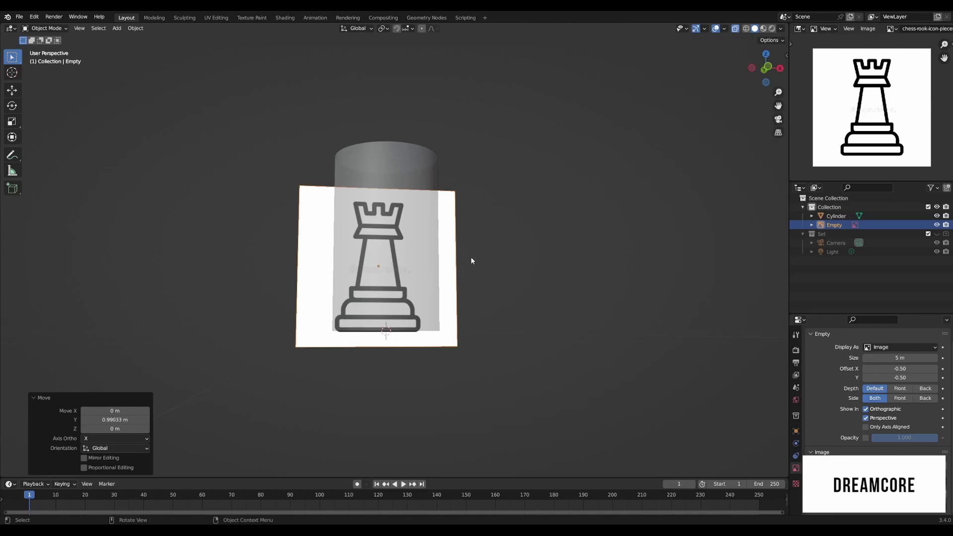
pyautogui.moveTo(468, 260); pyautogui.dragTo(444, 281, button='middle')
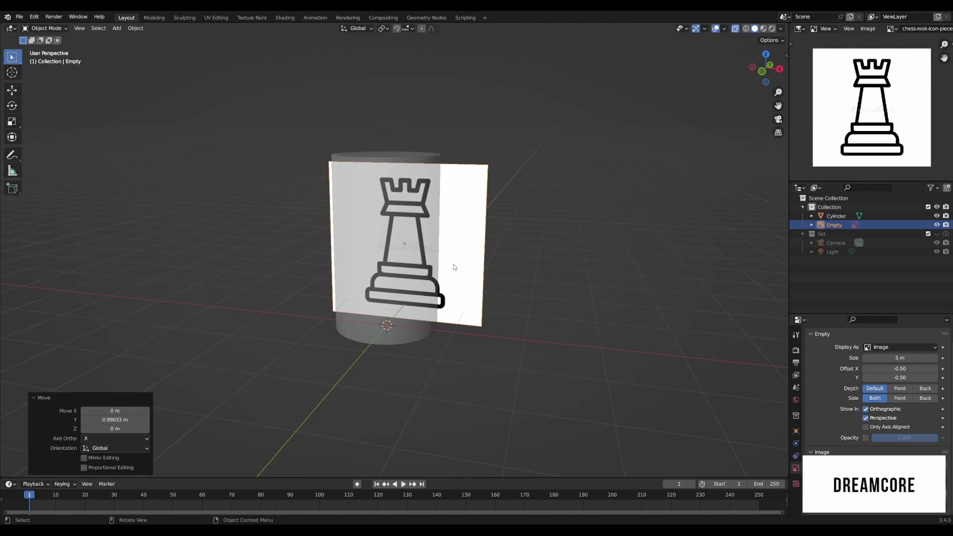
pyautogui.press('KP_1')
pyautogui.press('KP_5')
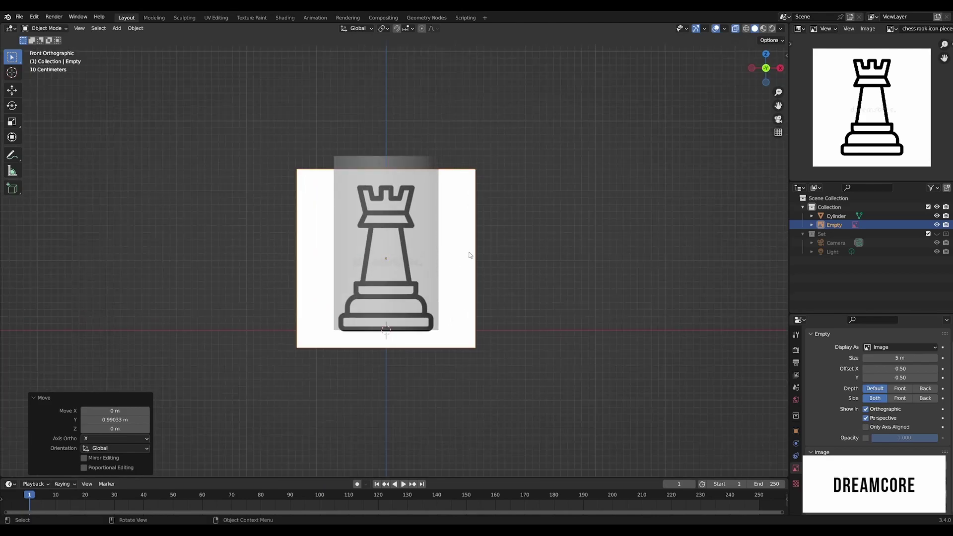
pyautogui.click(403, 189)
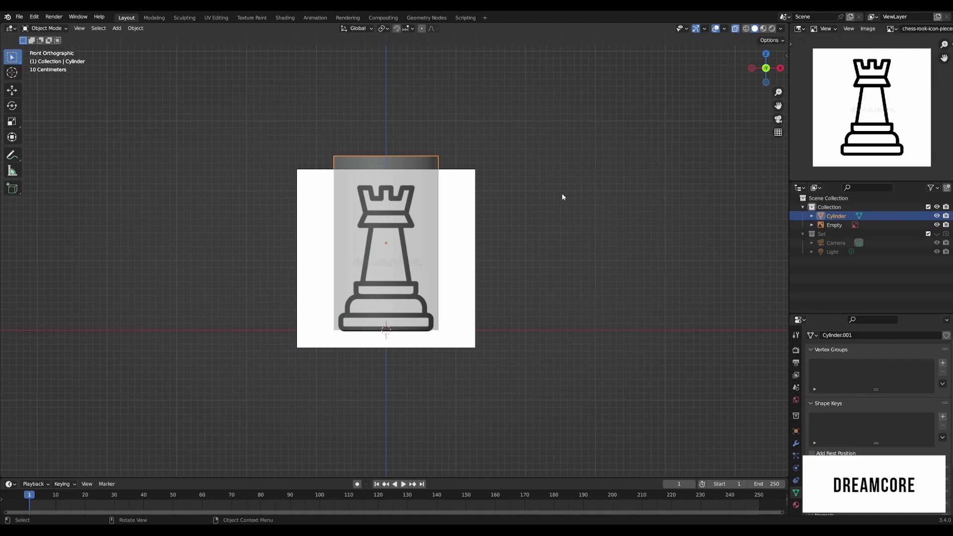
# Step: Keep X-Ray on, select the cylinder and return to the front view
pyautogui.hotkey('alt', 'z')
pyautogui.hotkey('alt', 'z')
pyautogui.click(466, 228)
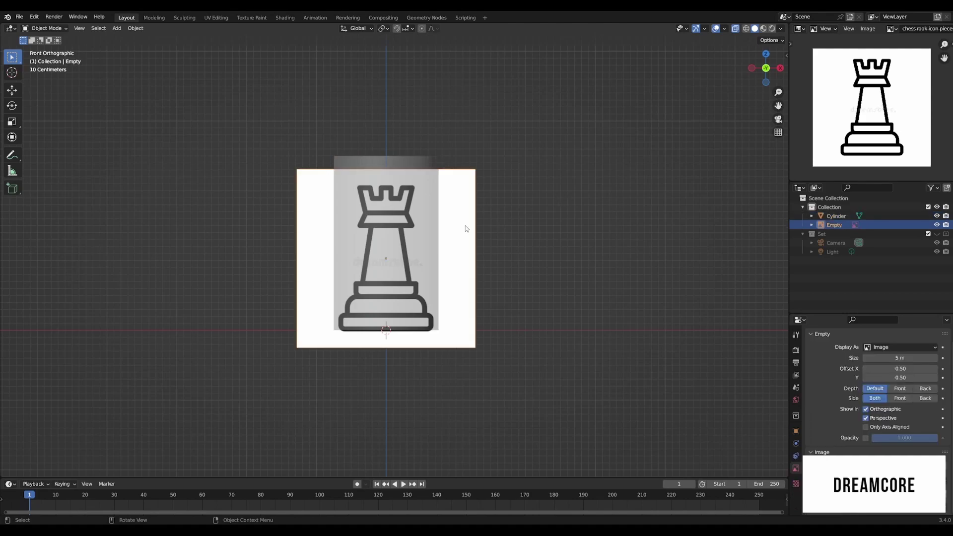
pyautogui.click(404, 234)
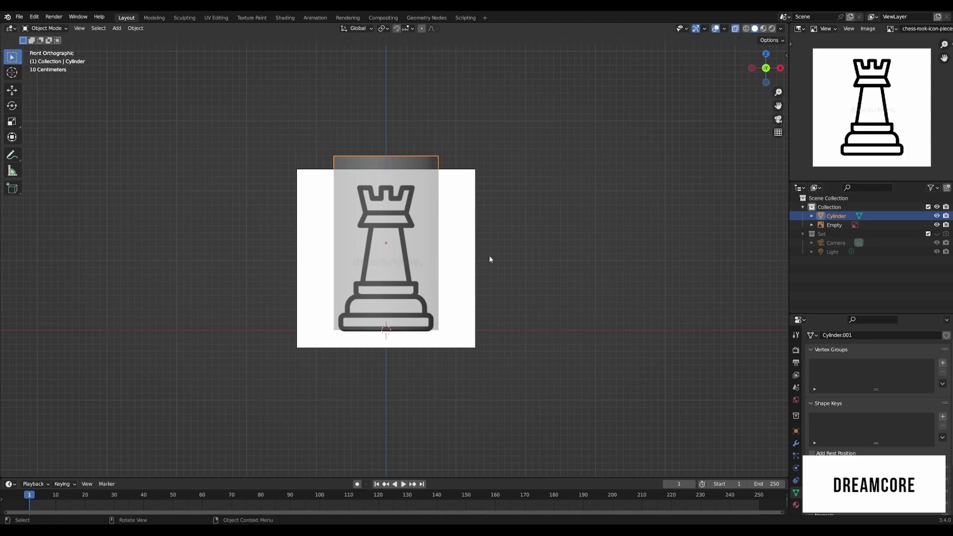
pyautogui.moveTo(447, 218); pyautogui.dragTo(368, 232, button='middle')
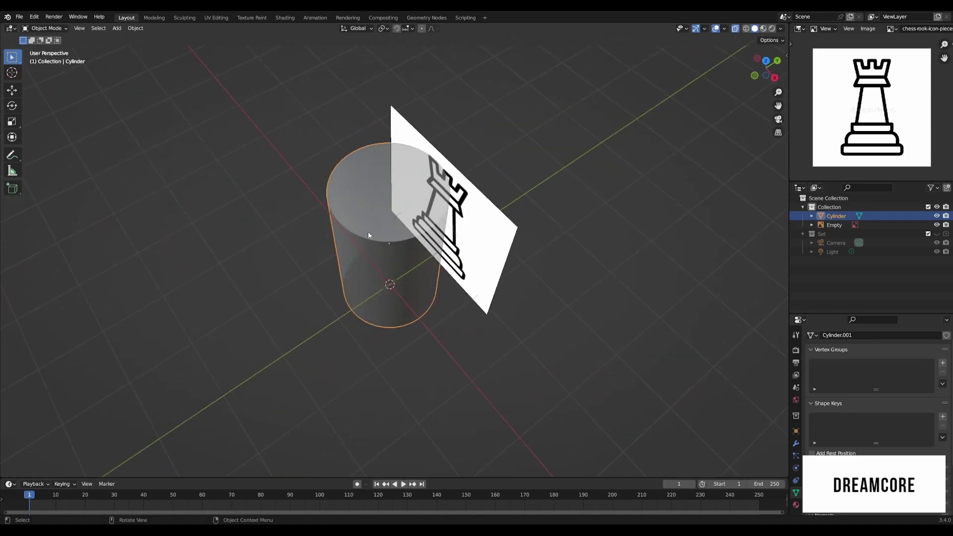
pyautogui.press('KP_1')
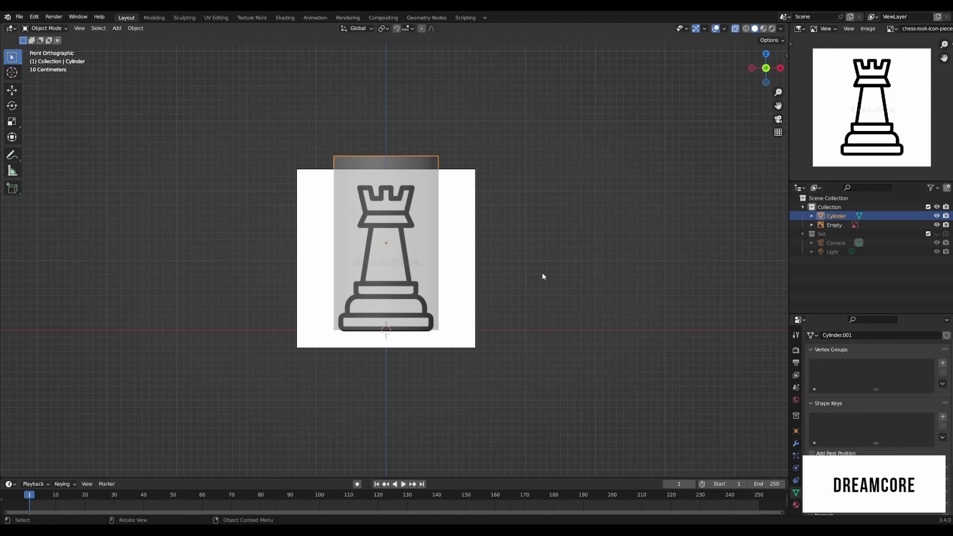
# Step: Scale the cylinder to 0.916 and lower it 0.11223 m along Z
pyautogui.press('s')
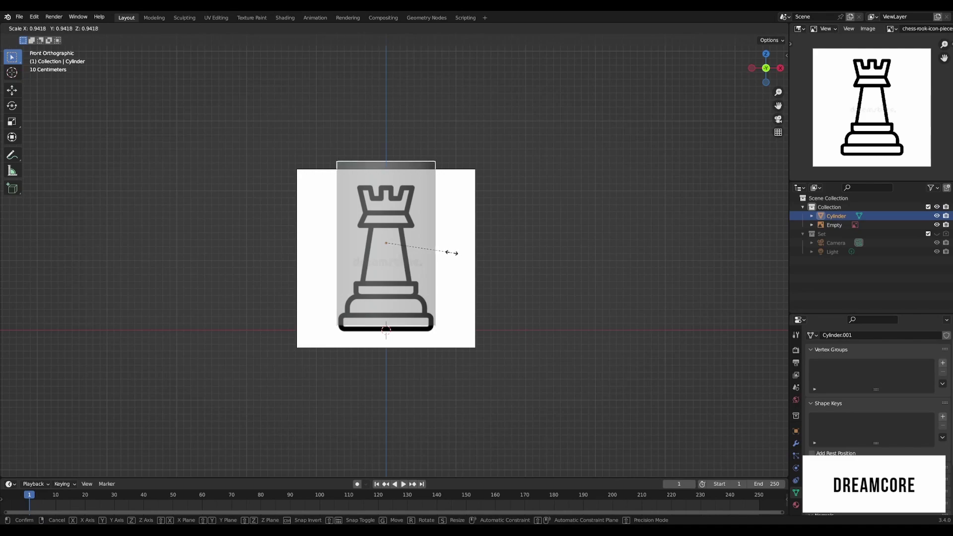
pyautogui.click(412, 246)
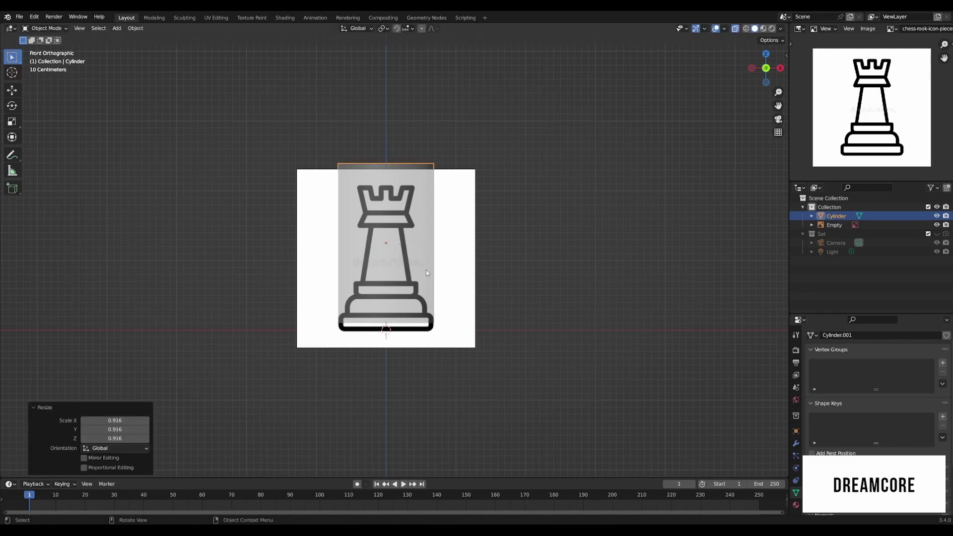
pyautogui.press('g')
pyautogui.press('z')
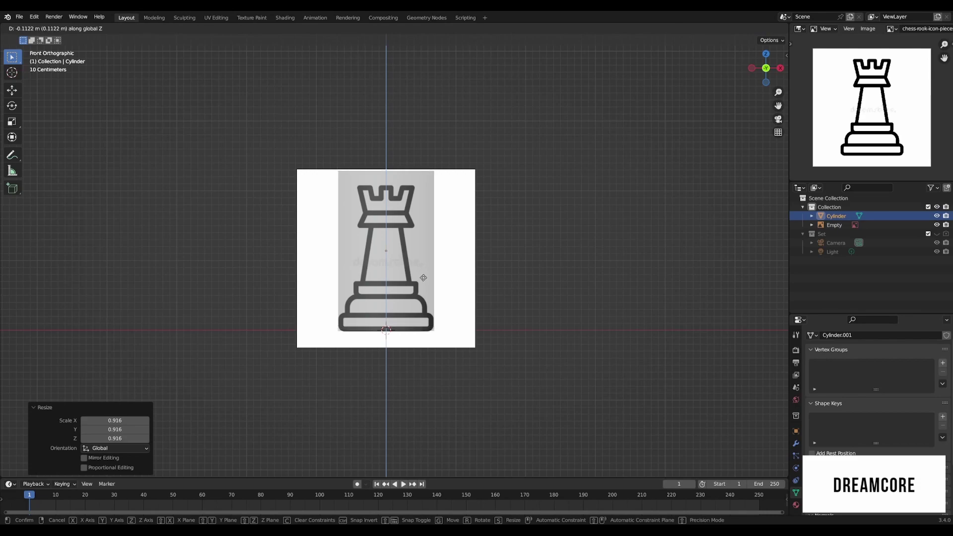
pyautogui.click(423, 278)
pyautogui.moveTo(417, 214); pyautogui.dragTo(411, 270, button='middle')
# Step: In Edit Mode face select, move the cylinder's top faces down 0.20843 m along Z
pyautogui.press('Tab')
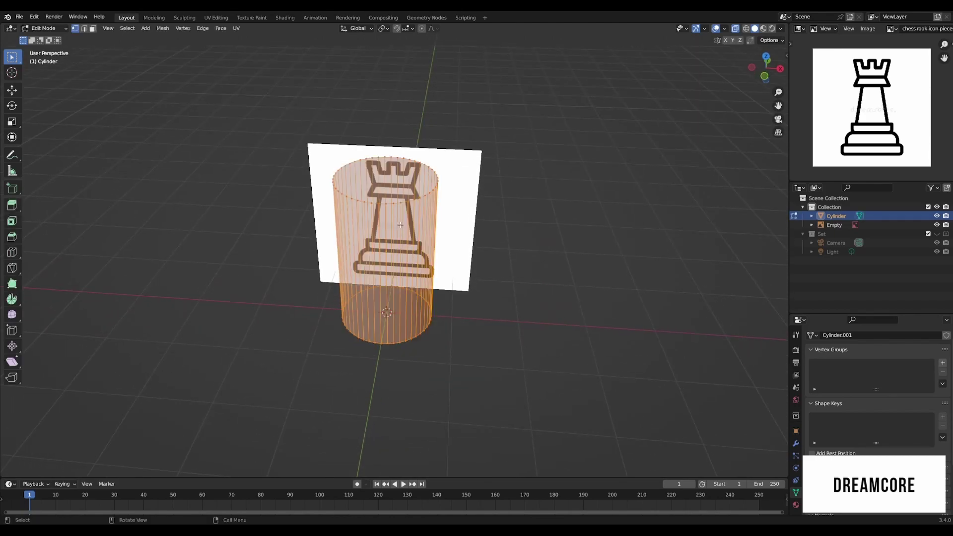
pyautogui.press('3')
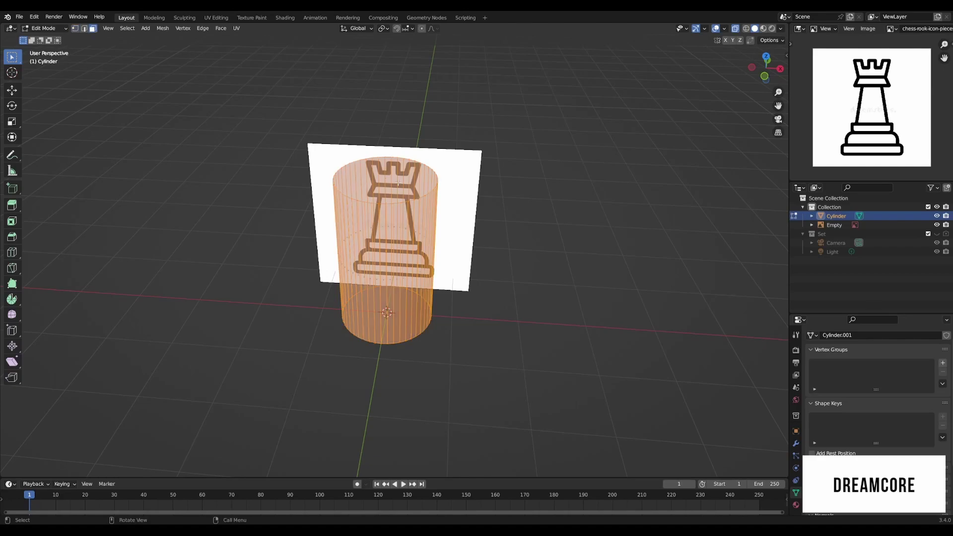
pyautogui.moveTo(380, 184)
pyautogui.mouseDown(button='middle')
pyautogui.moveTo(370, 248)
pyautogui.moveTo(386, 202)
pyautogui.mouseUp(button='middle')
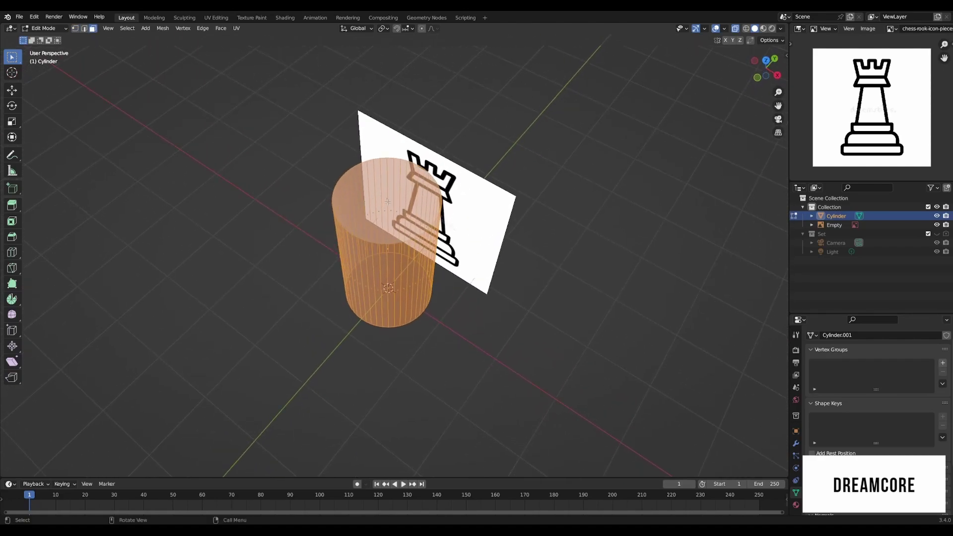
pyautogui.click(559, 262)
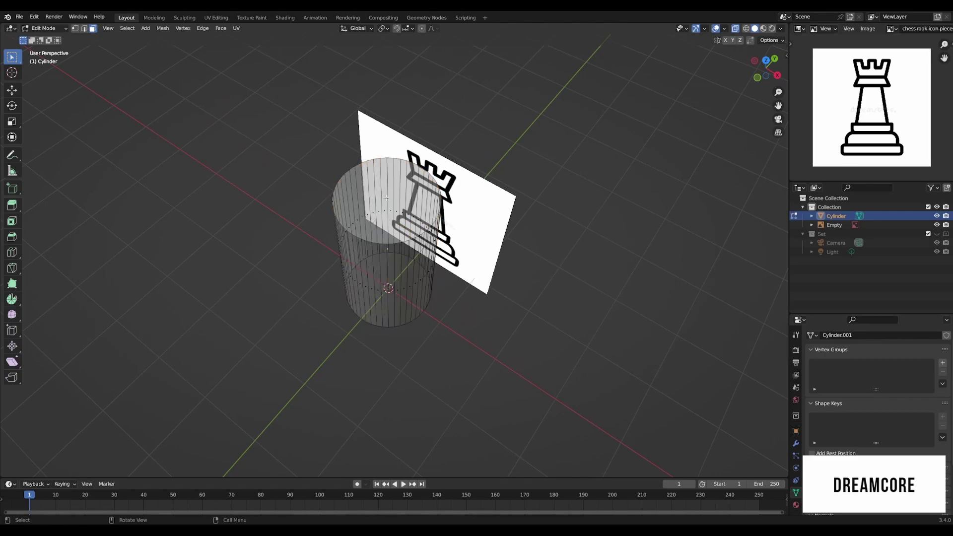
pyautogui.moveTo(386, 198); pyautogui.dragTo(444, 180, button='middle')
pyautogui.press('KP_1')
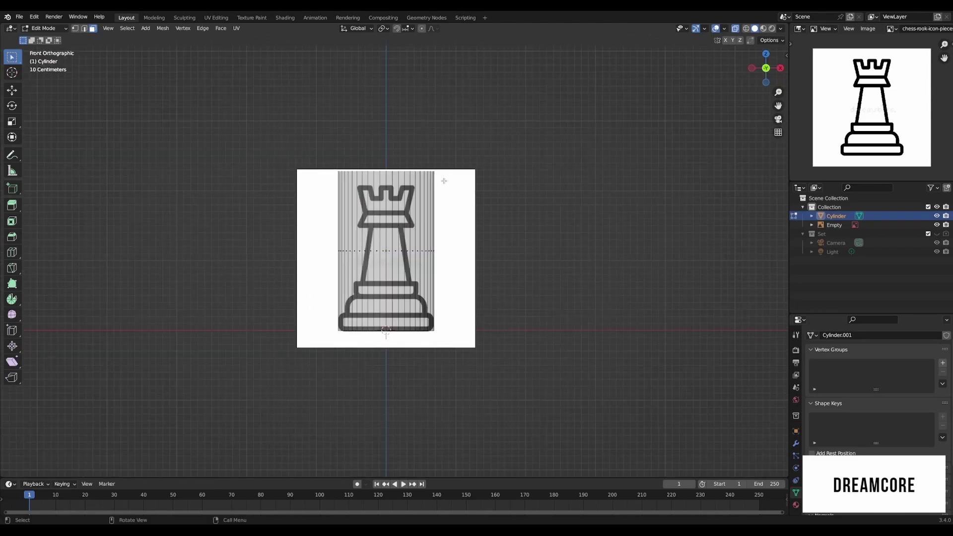
pyautogui.press('g')
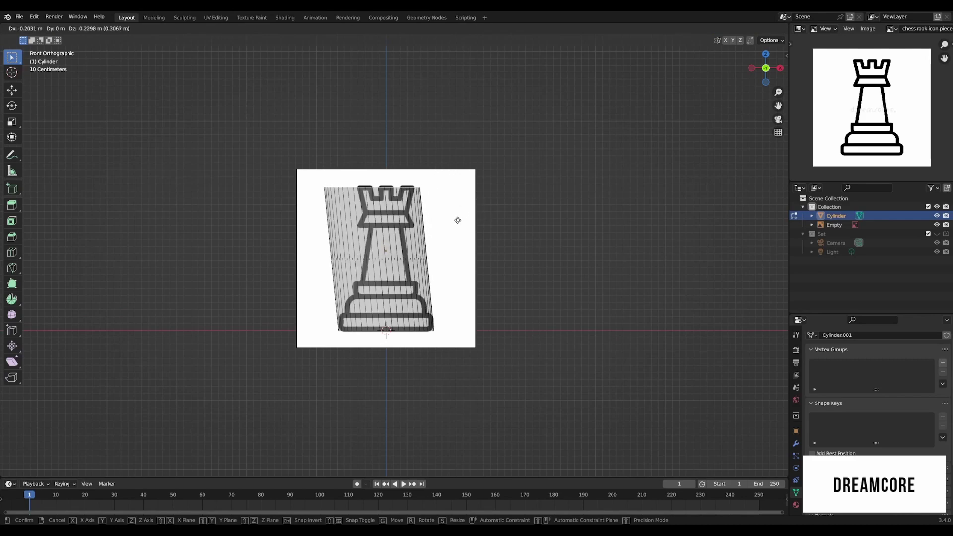
pyautogui.press('z')
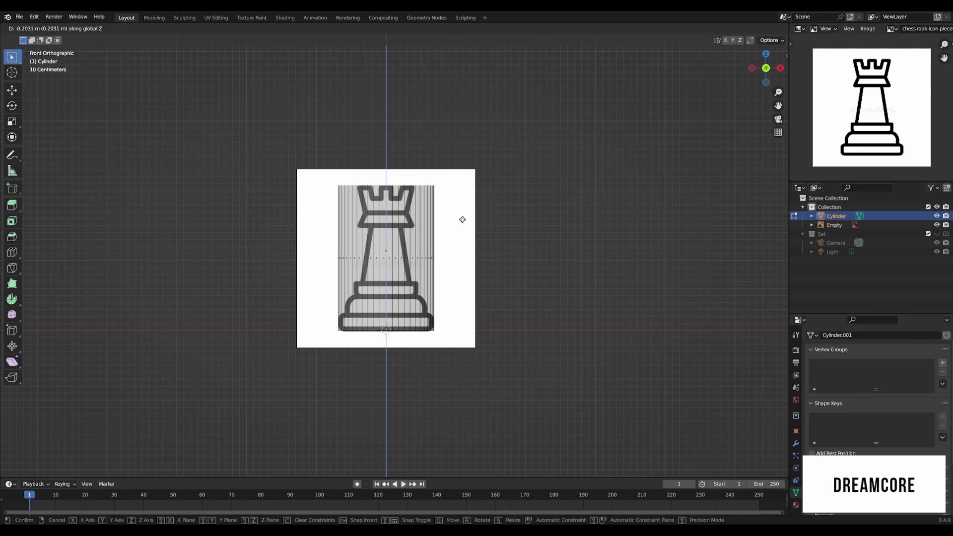
pyautogui.click(462, 218)
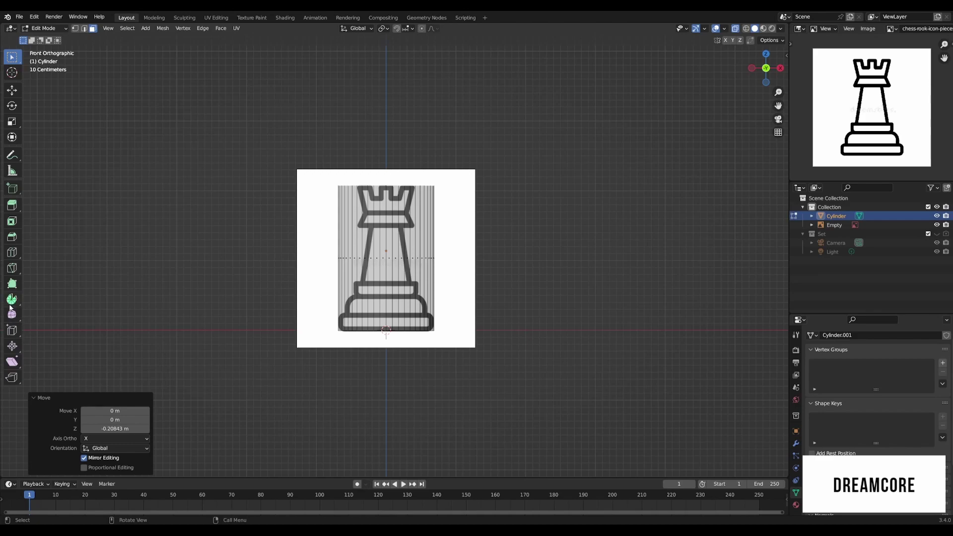
# Step: Add a loop cut on the lower cylinder and slide it to the base step height
pyautogui.click(11, 256)
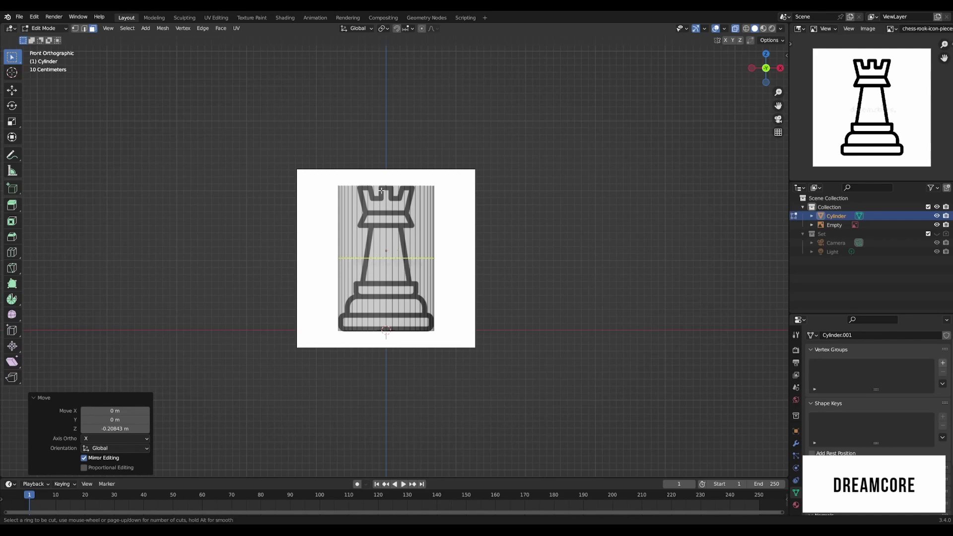
pyautogui.click(404, 258)
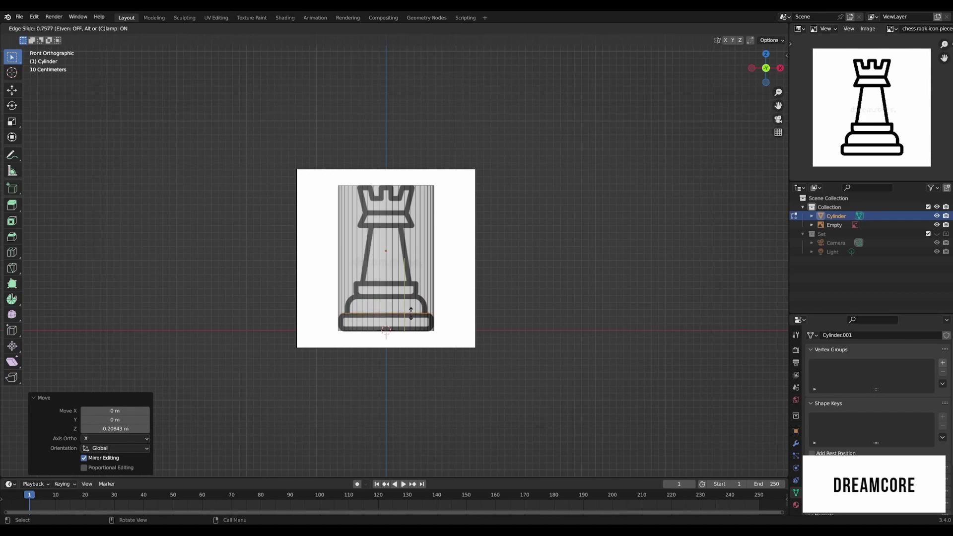
pyautogui.click(411, 314)
pyautogui.moveTo(425, 321)
pyautogui.mouseDown(button='middle')
pyautogui.moveTo(315, 355)
pyautogui.moveTo(421, 337)
pyautogui.mouseUp(button='middle')
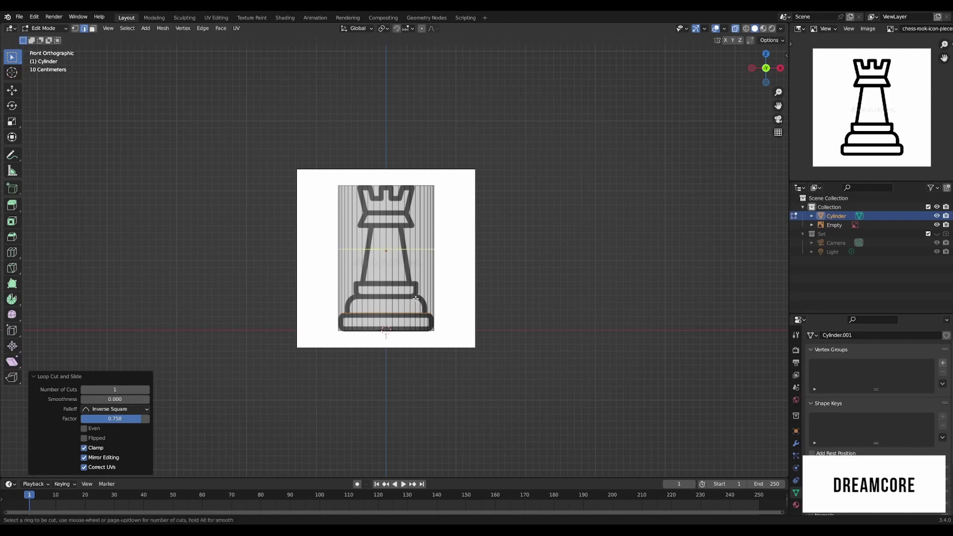
pyautogui.press('g')
pyautogui.press('g')
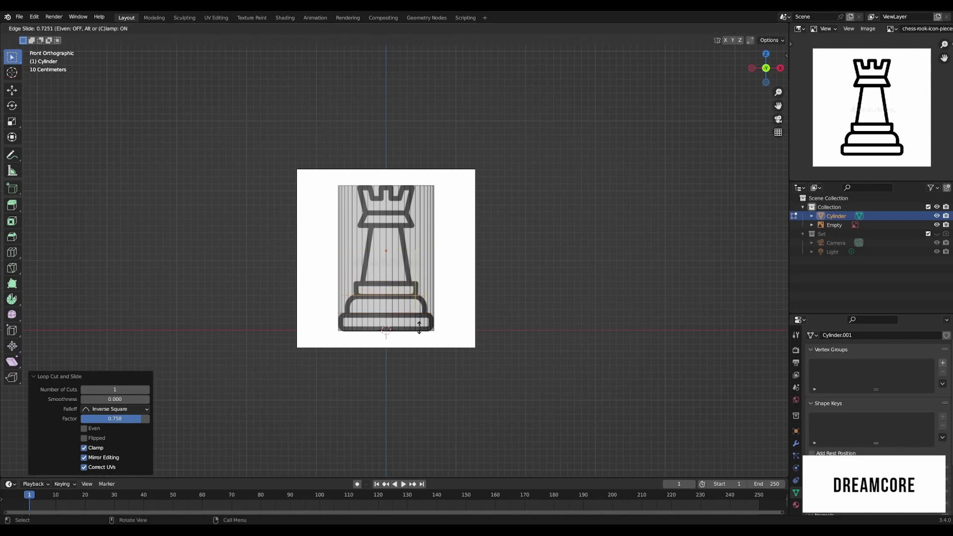
pyautogui.click(419, 328)
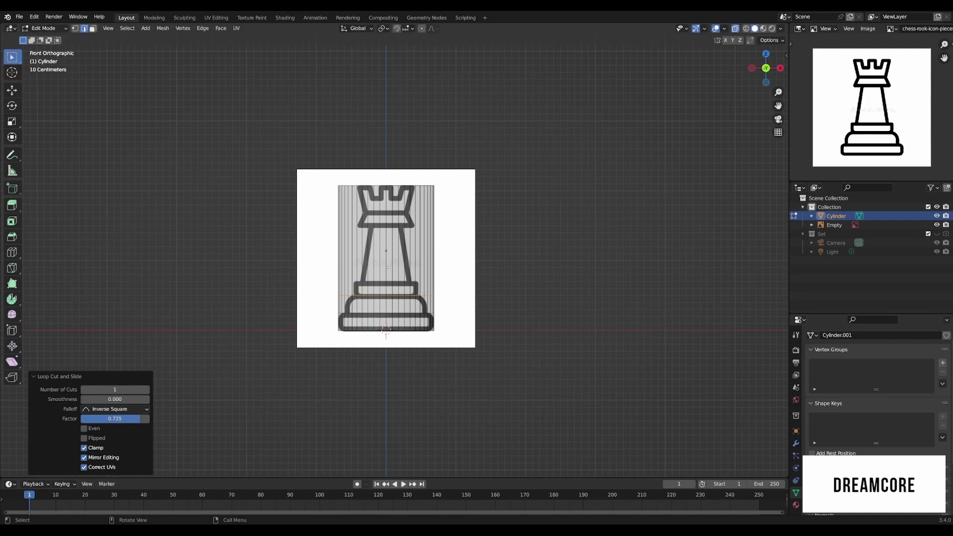
pyautogui.moveTo(422, 318); pyautogui.dragTo(398, 331, button='middle')
# Step: Start another loop cut, then select the lowest base edge loop in edge mode from the front view
pyautogui.hotkey('ctrl', 'r')
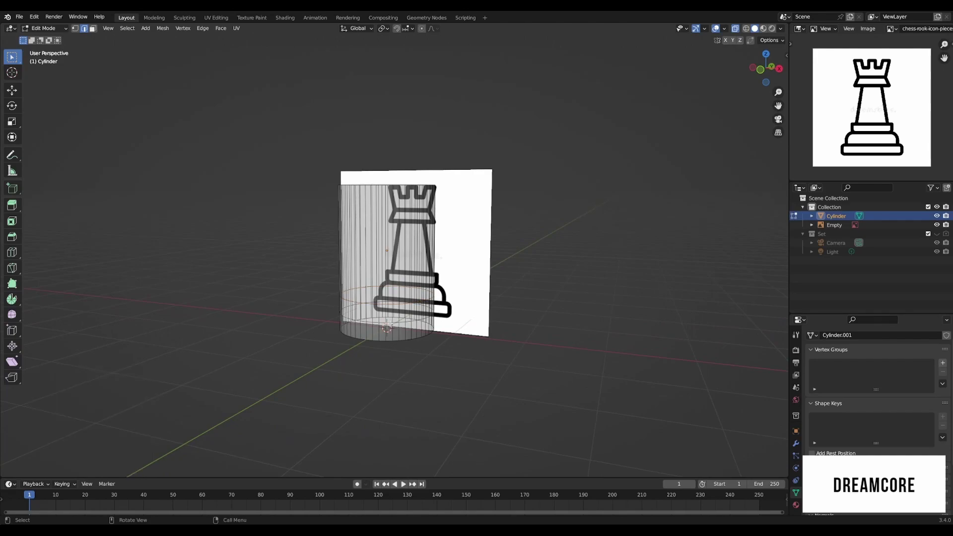
pyautogui.moveTo(389, 322); pyautogui.dragTo(421, 314, button='middle')
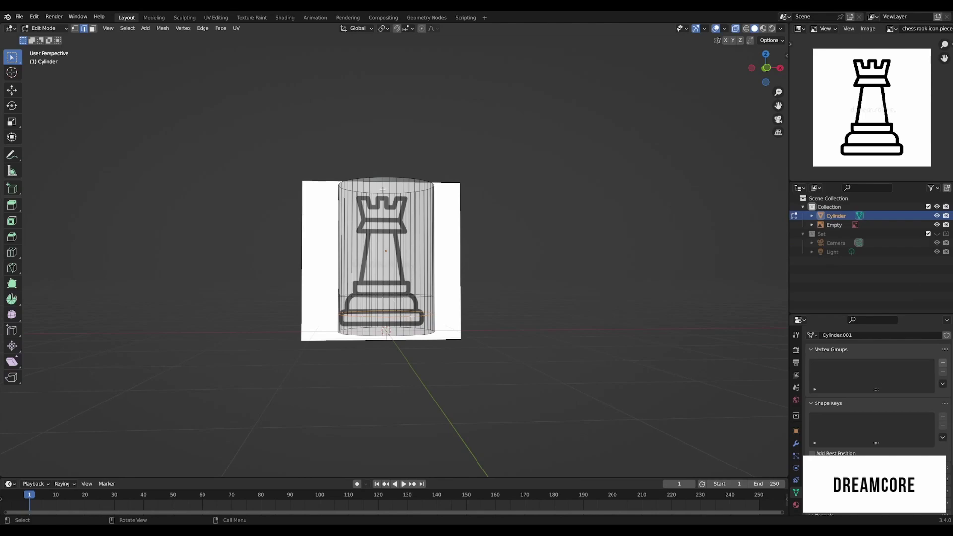
pyautogui.moveTo(382, 189); pyautogui.dragTo(433, 226, button='middle')
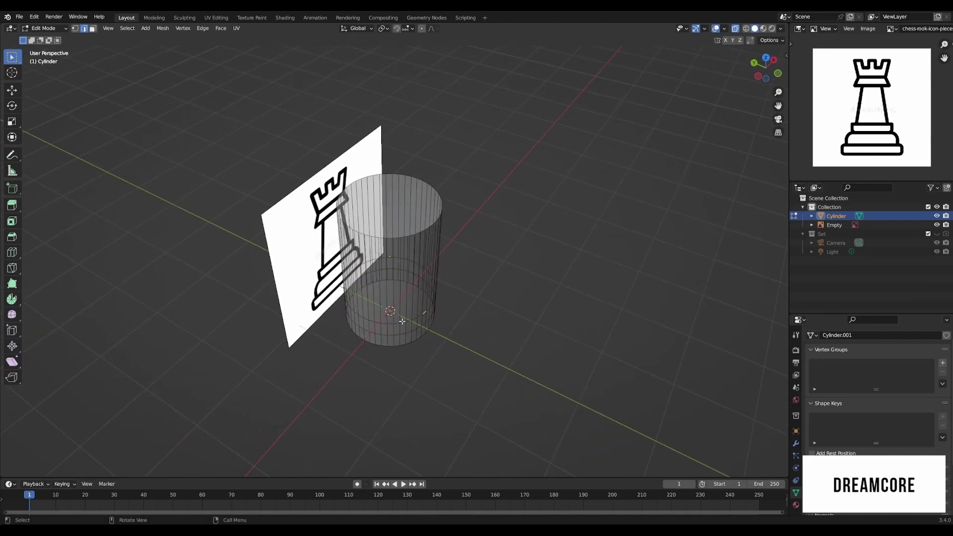
pyautogui.press('1')
pyautogui.moveTo(417, 298); pyautogui.dragTo(387, 251, button='middle')
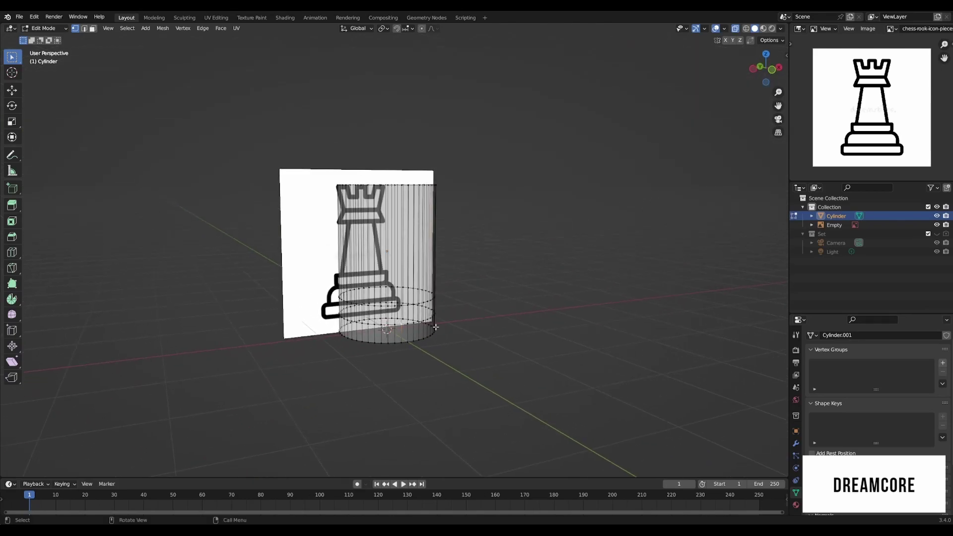
pyautogui.moveTo(436, 327); pyautogui.dragTo(398, 343, button='middle')
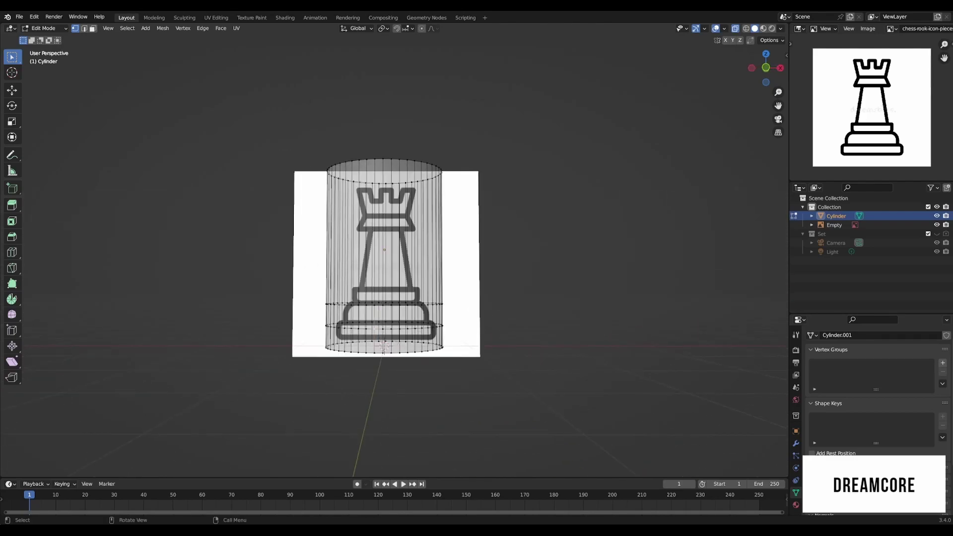
pyautogui.press('2')
pyautogui.keyDown('alt'); pyautogui.click(398, 329); pyautogui.keyUp('alt')
pyautogui.keyDown('alt'); pyautogui.keyDown('shift'); pyautogui.click(425, 324); pyautogui.keyUp('shift'); pyautogui.keyUp('alt')
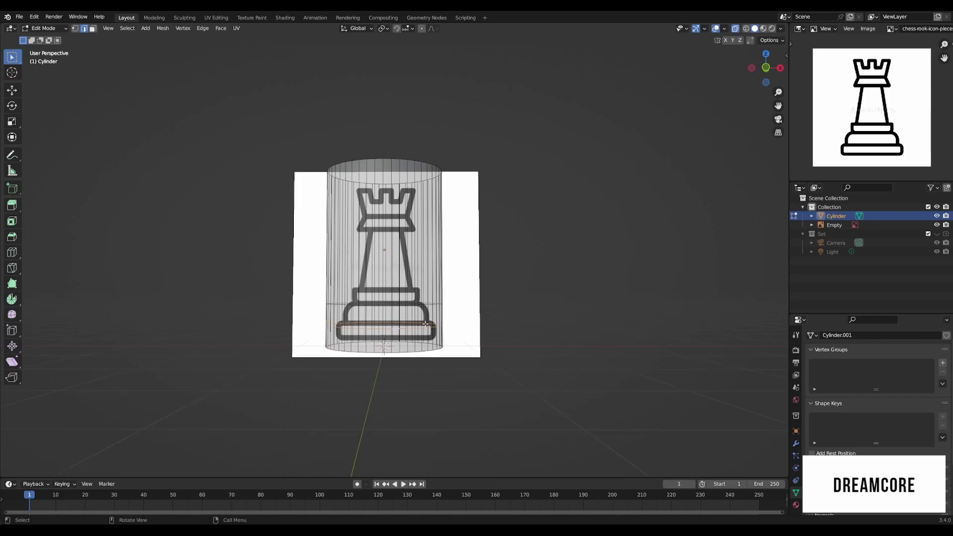
pyautogui.press('KP_1')
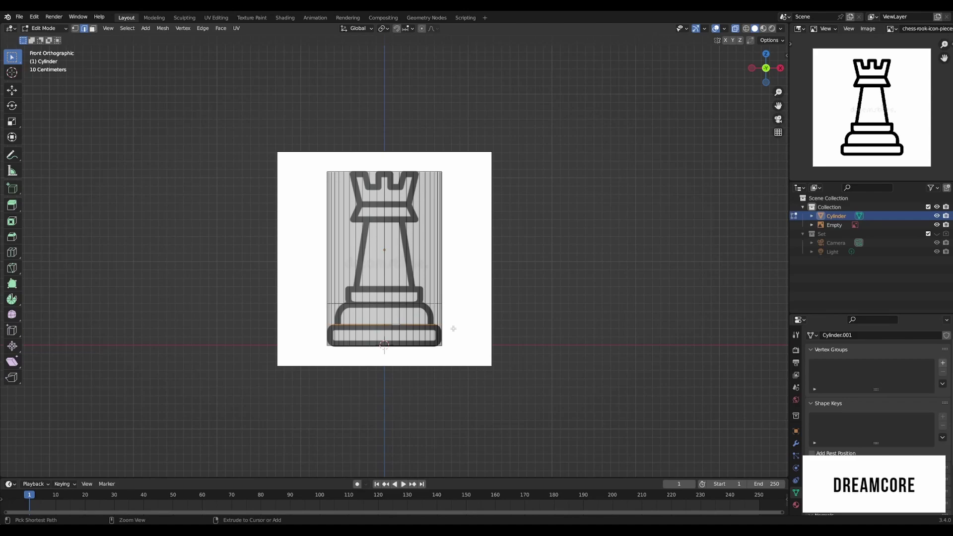
# Step: Try bevelling the base loop, undo it, and scale the loop in to 0.856
pyautogui.hotkey('ctrl', 'b')
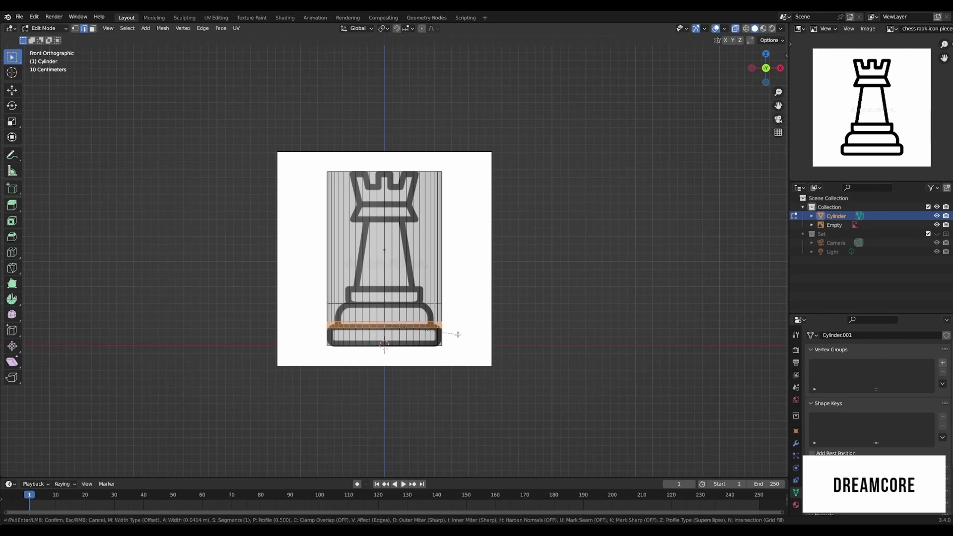
pyautogui.click(457, 335)
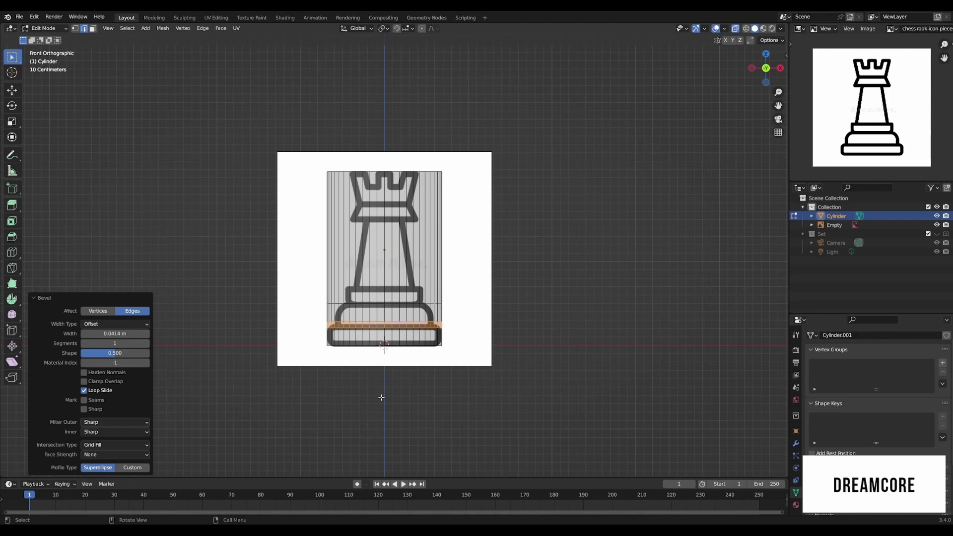
pyautogui.hotkey('ctrl', 'z')
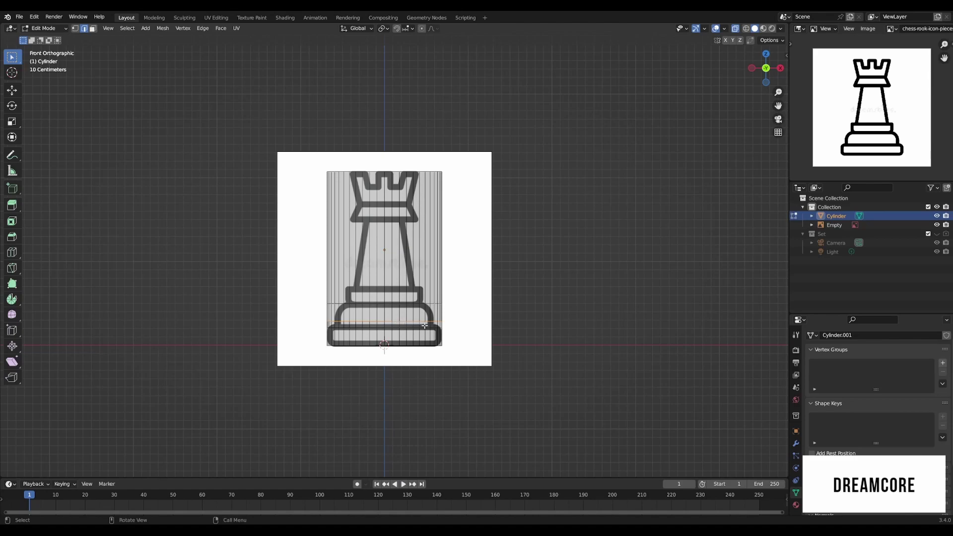
pyautogui.press('s')
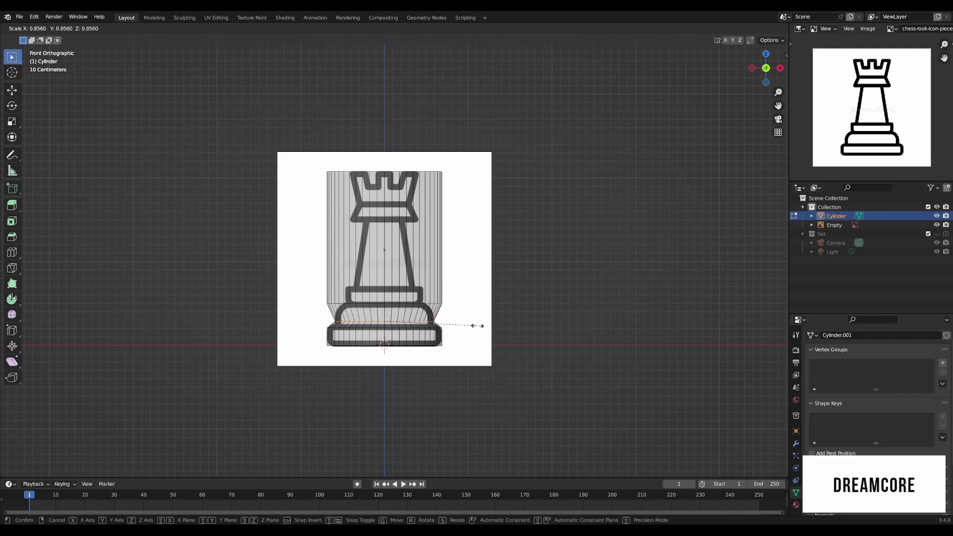
pyautogui.click(478, 325)
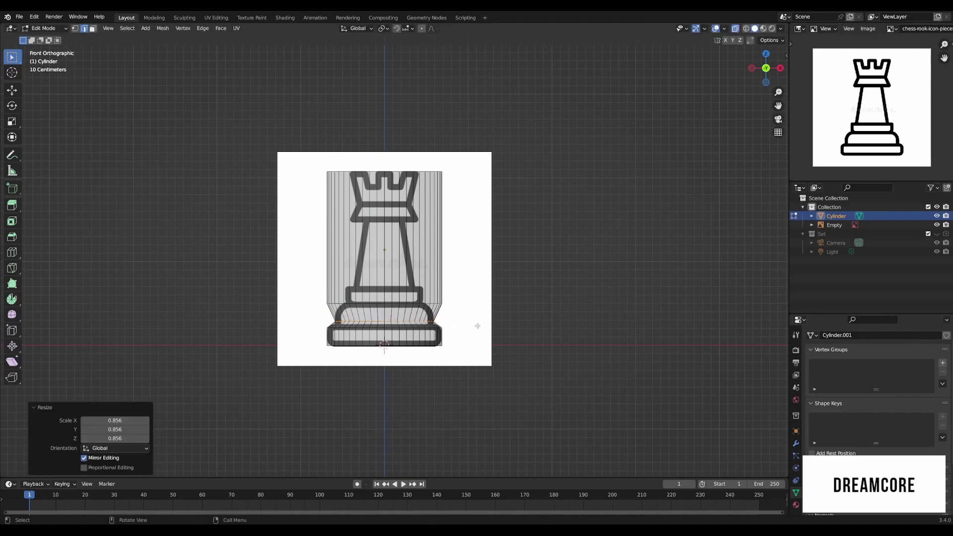
# Step: Bevel the upper base step loop 0.0372 m wide and scale it in to 0.862
pyautogui.keyDown('alt'); pyautogui.click(409, 304); pyautogui.keyUp('alt')
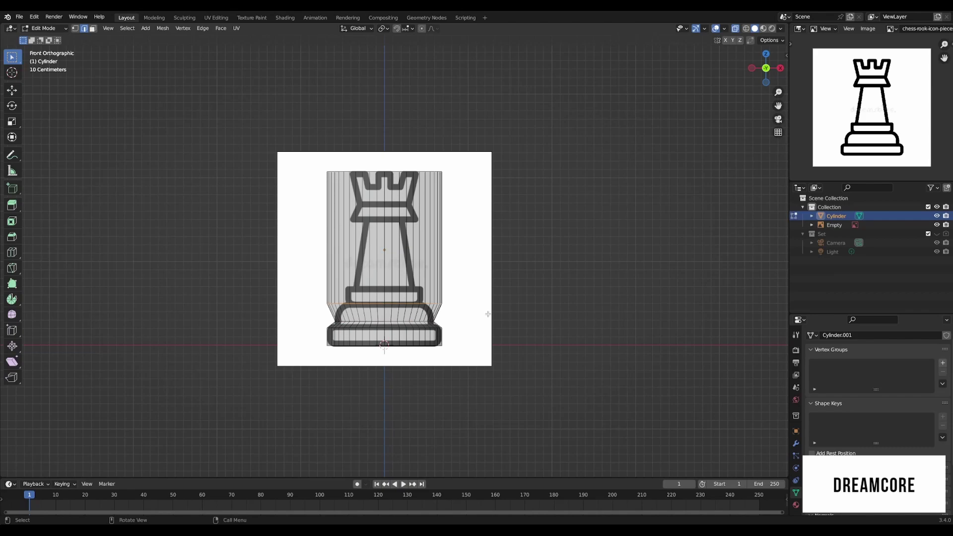
pyautogui.hotkey('ctrl', 'b')
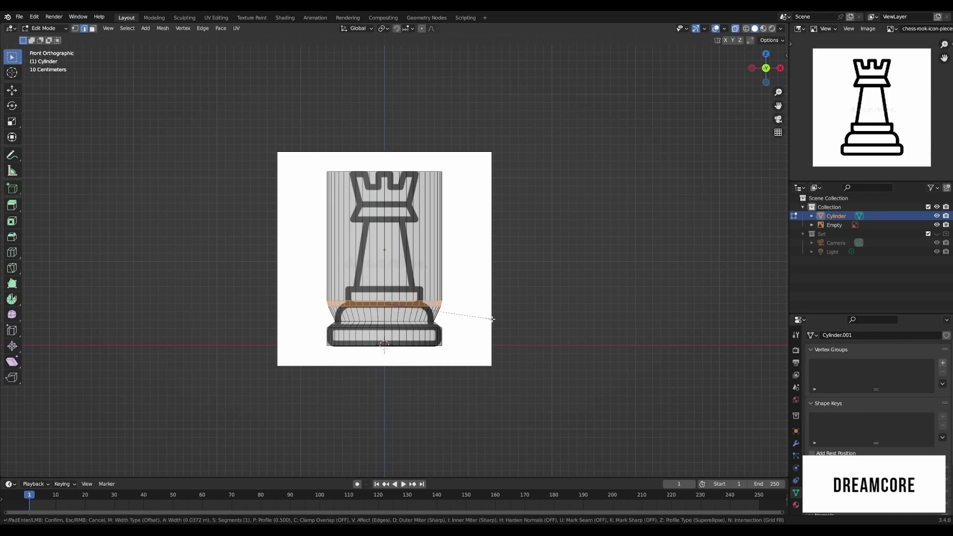
pyautogui.click(492, 318)
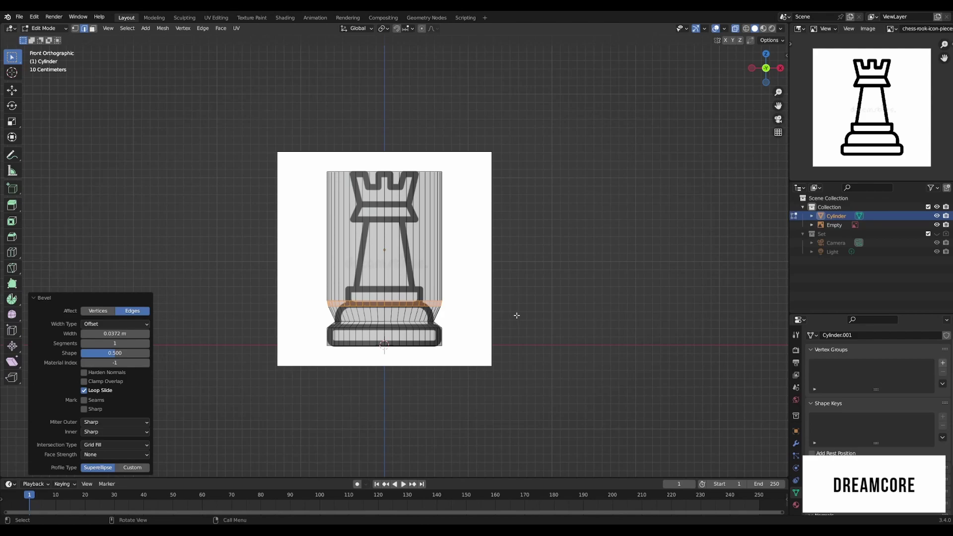
pyautogui.press('s')
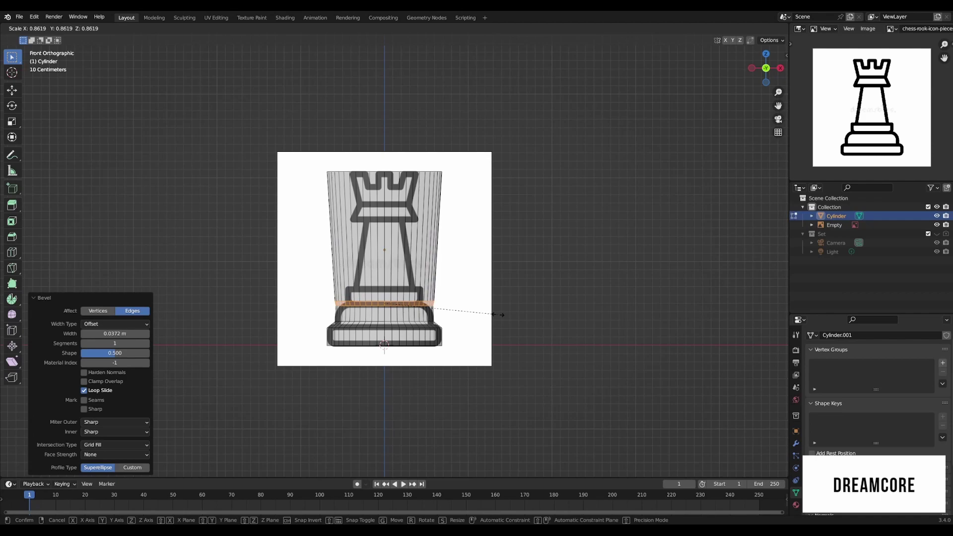
pyautogui.click(498, 314)
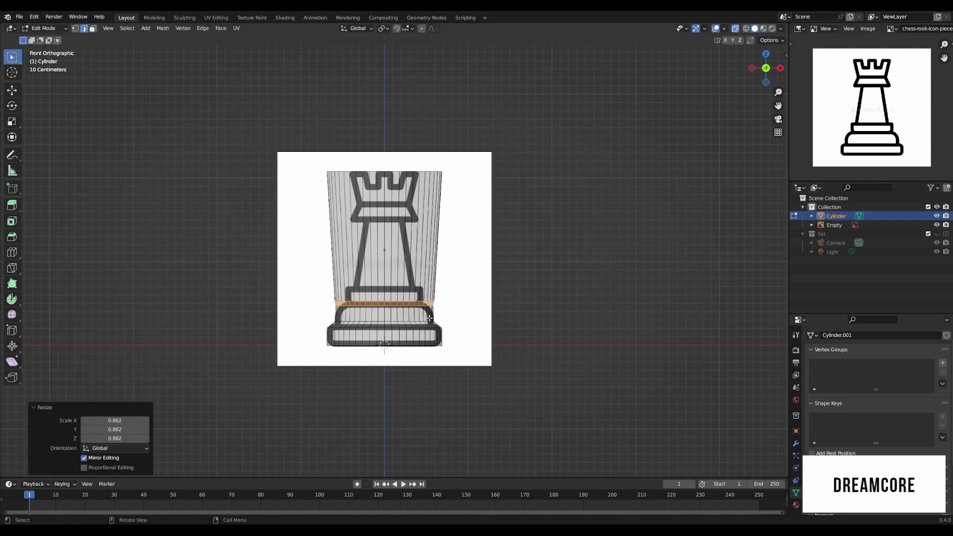
# Step: Add a centred loop cut at the top of the base and scale its ring to 0.857
pyautogui.hotkey('ctrl', 'r')
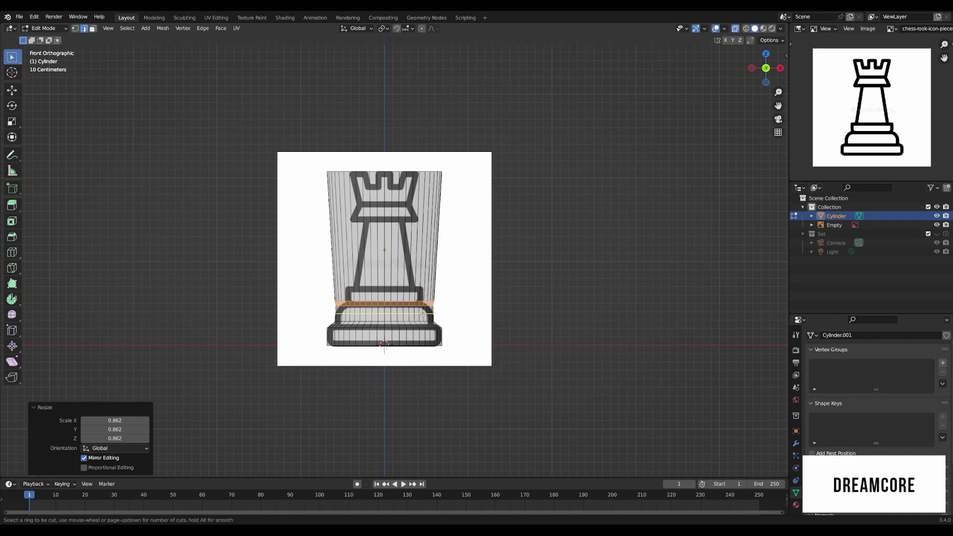
pyautogui.click(423, 314)
pyautogui.rightClick(423, 313)
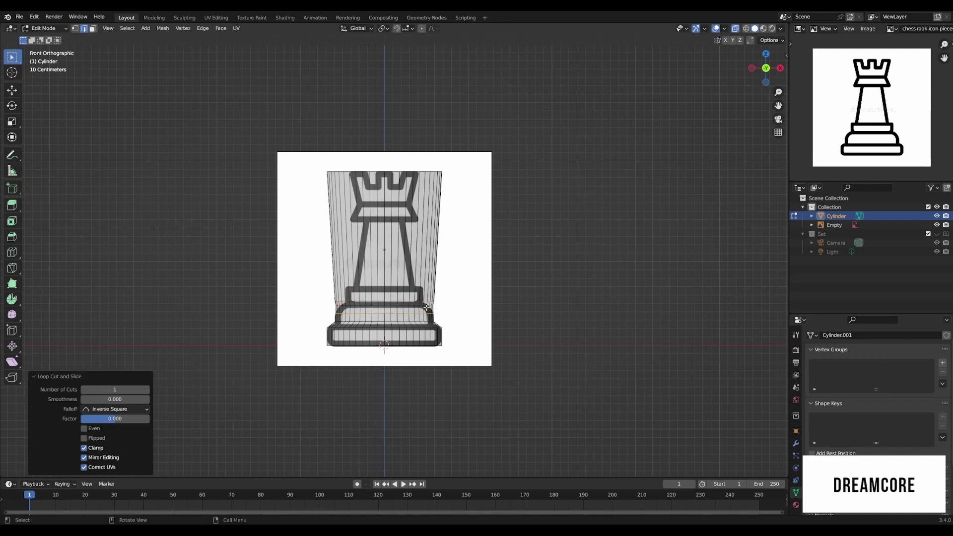
pyautogui.keyDown('alt'); pyautogui.click(428, 306); pyautogui.keyUp('alt')
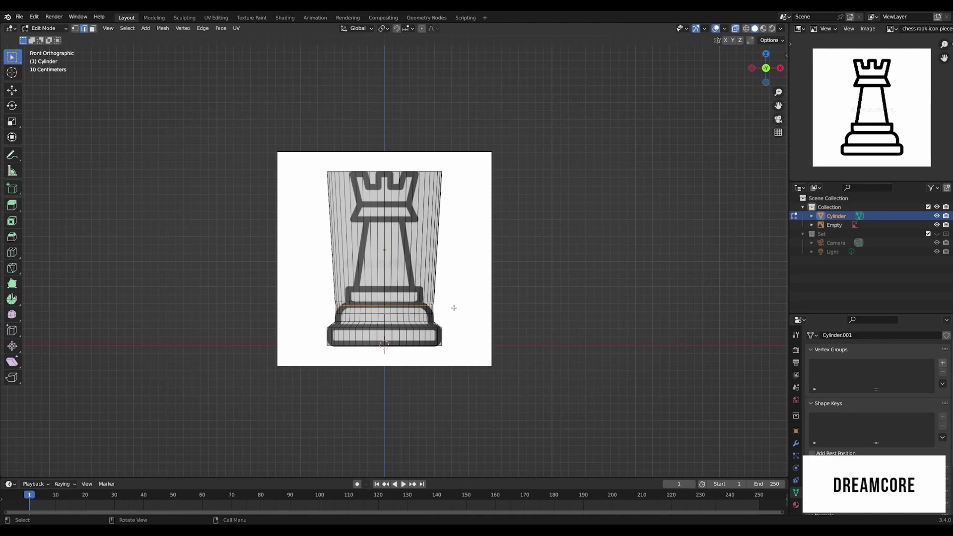
pyautogui.moveTo(441, 309); pyautogui.dragTo(378, 319, button='middle')
pyautogui.press('KP_1')
pyautogui.press('s')
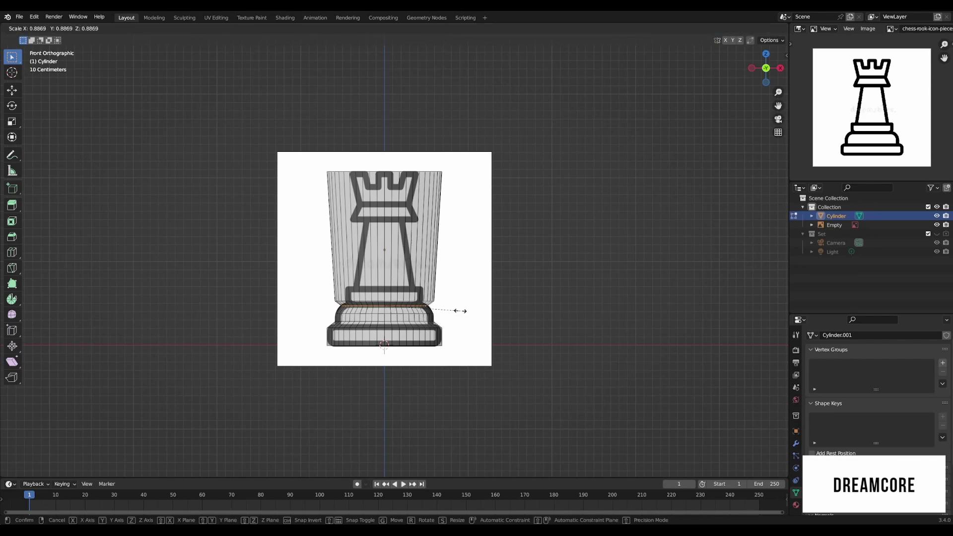
pyautogui.click(454, 312)
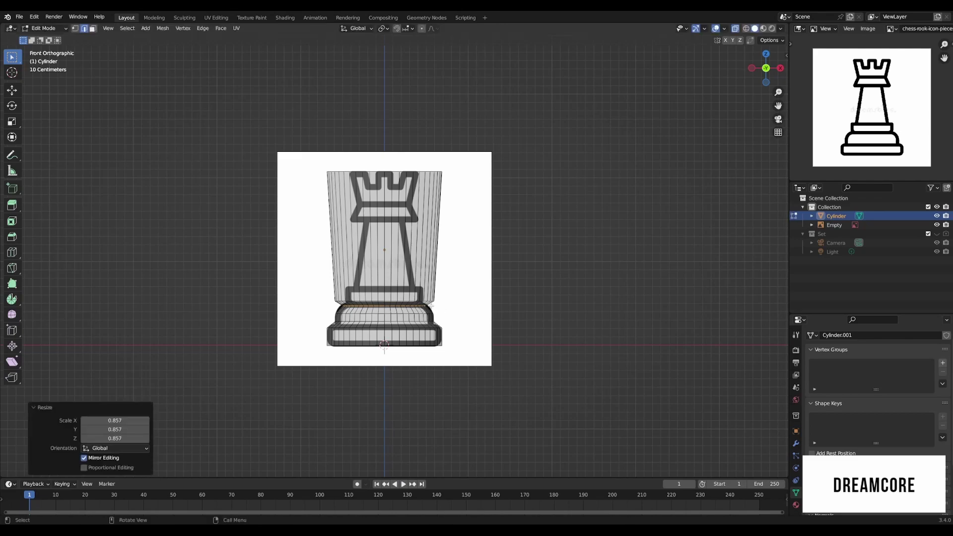
# Step: Select the edge loop at the base top and scale it to 0.801
pyautogui.hotkey('alt', 'a')
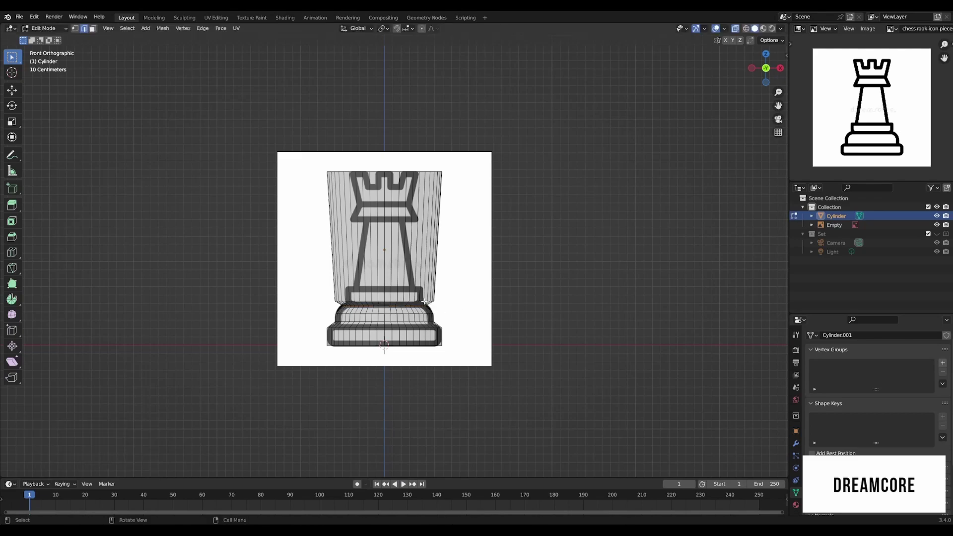
pyautogui.keyDown('alt'); pyautogui.click(427, 301); pyautogui.keyUp('alt')
pyautogui.moveTo(457, 305); pyautogui.dragTo(435, 303, button='middle')
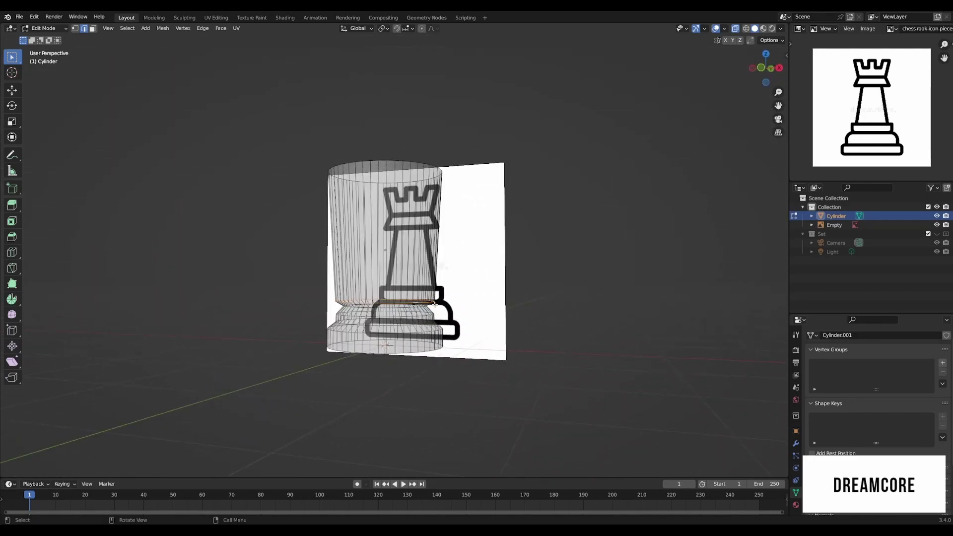
pyautogui.press('KP_1')
pyautogui.press('s')
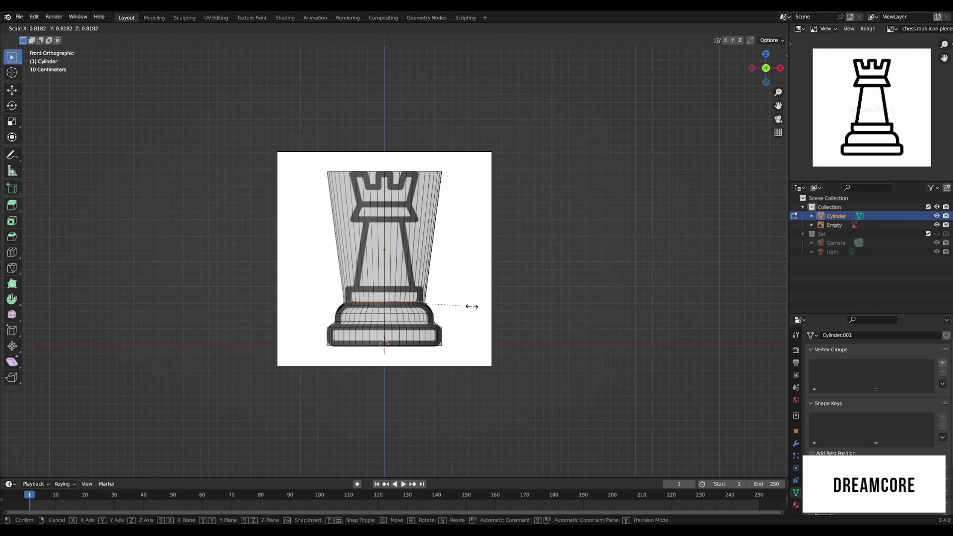
pyautogui.click(471, 307)
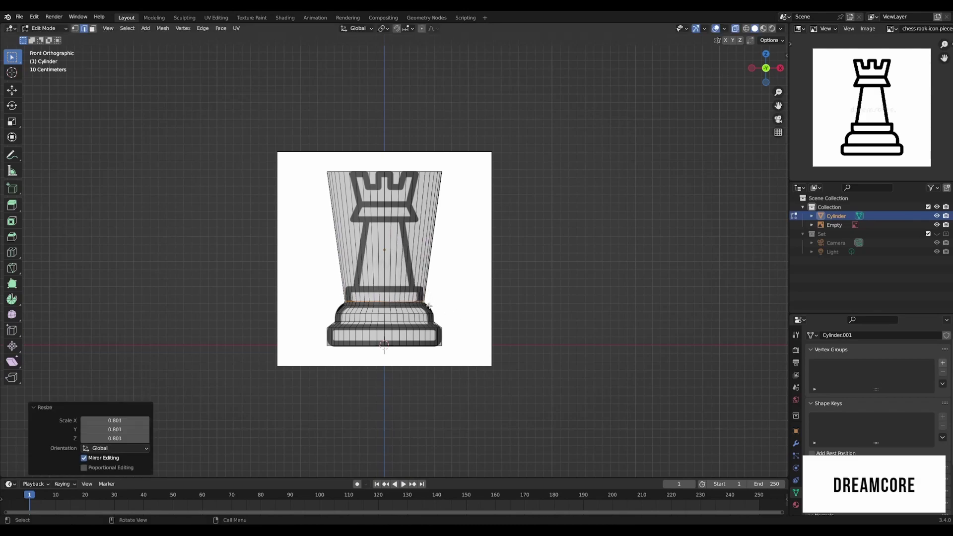
# Step: Add a loop just above the base and scale it to 0.956
pyautogui.hotkey('ctrl', 'r')
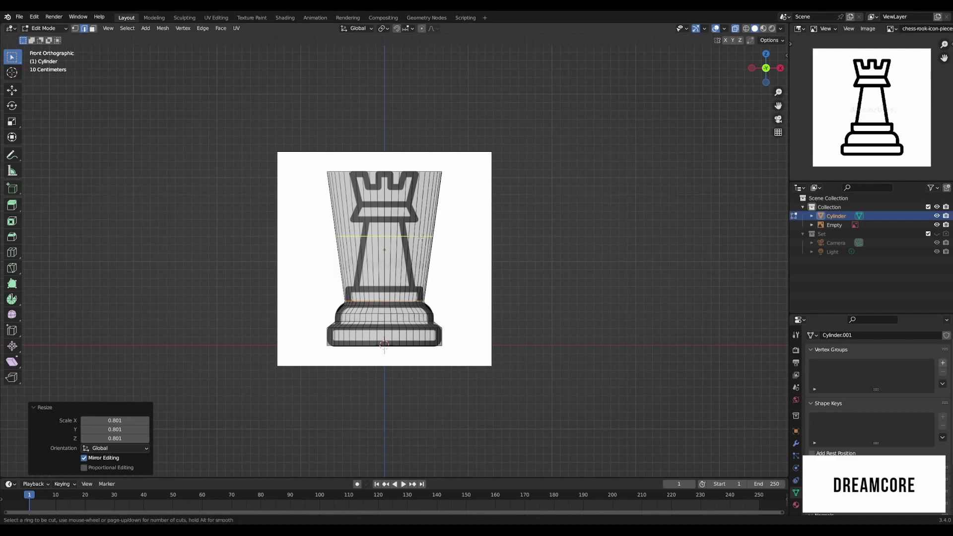
pyautogui.click(421, 244)
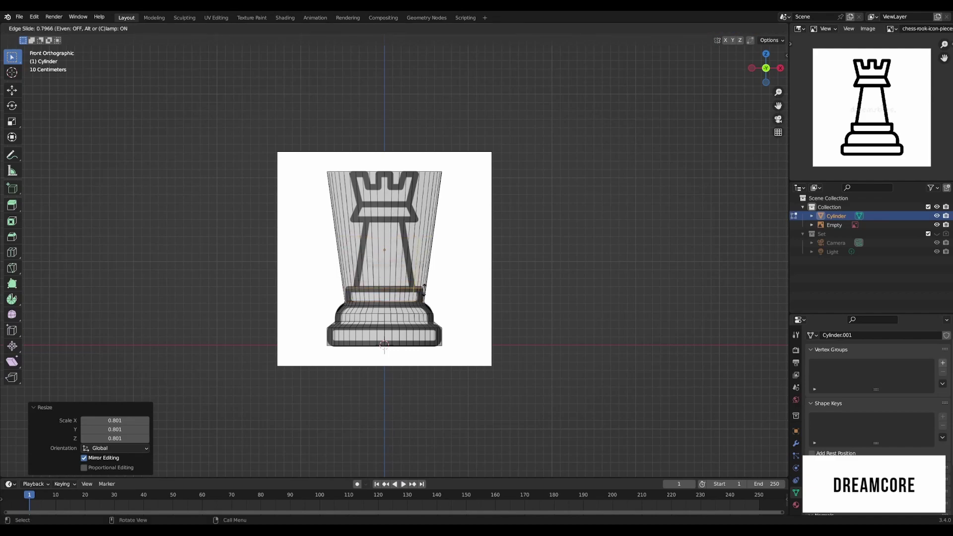
pyautogui.click(423, 288)
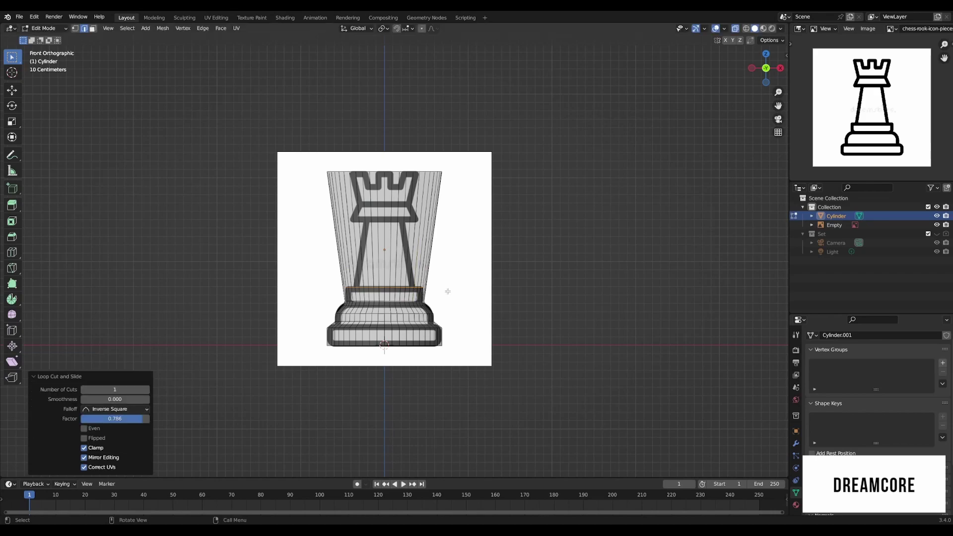
pyautogui.press('s')
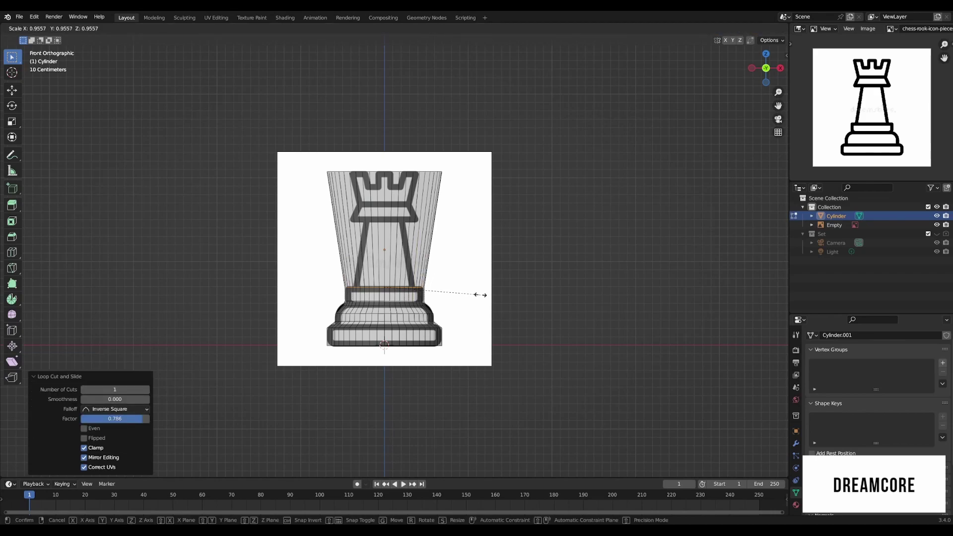
pyautogui.click(481, 295)
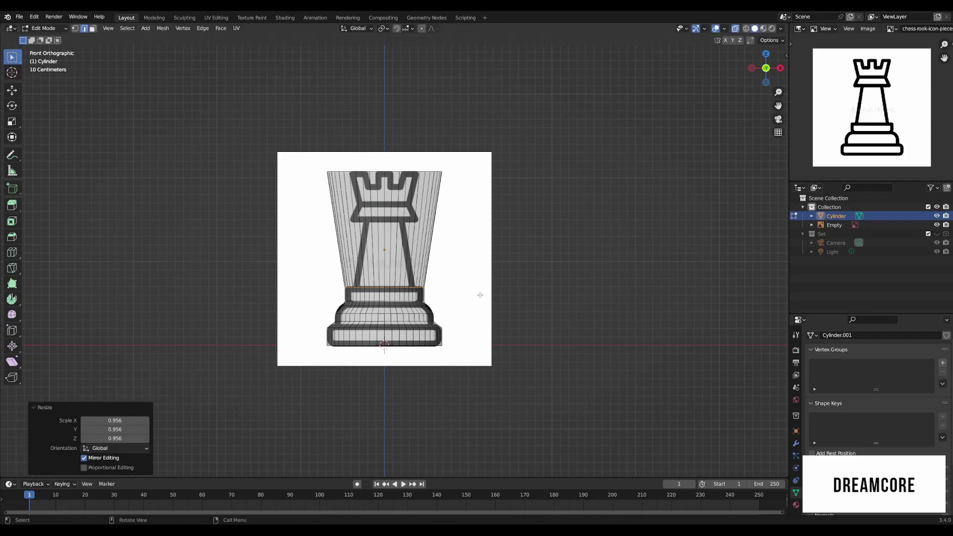
pyautogui.moveTo(480, 295)
pyautogui.mouseDown(button='middle')
pyautogui.moveTo(475, 308)
pyautogui.moveTo(481, 297)
pyautogui.mouseUp(button='middle')
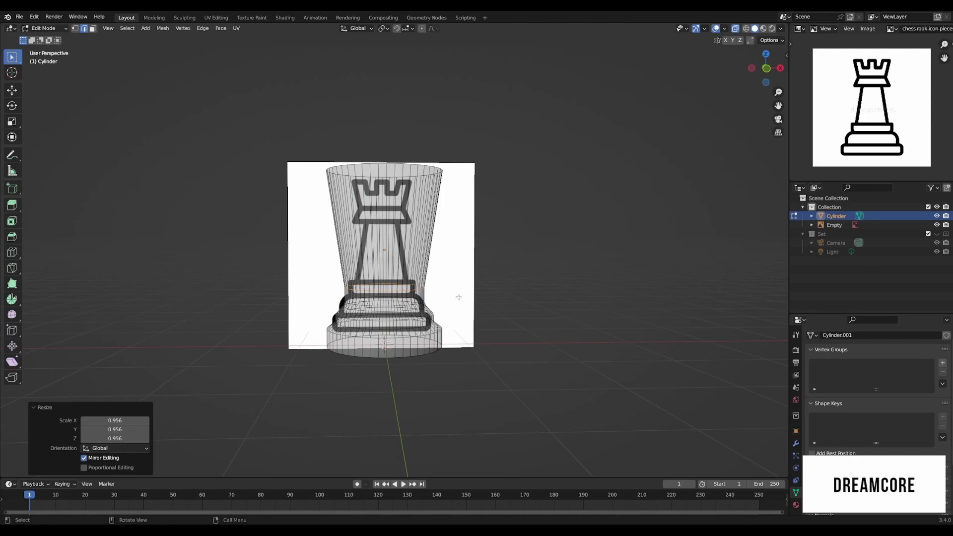
pyautogui.press('KP_1')
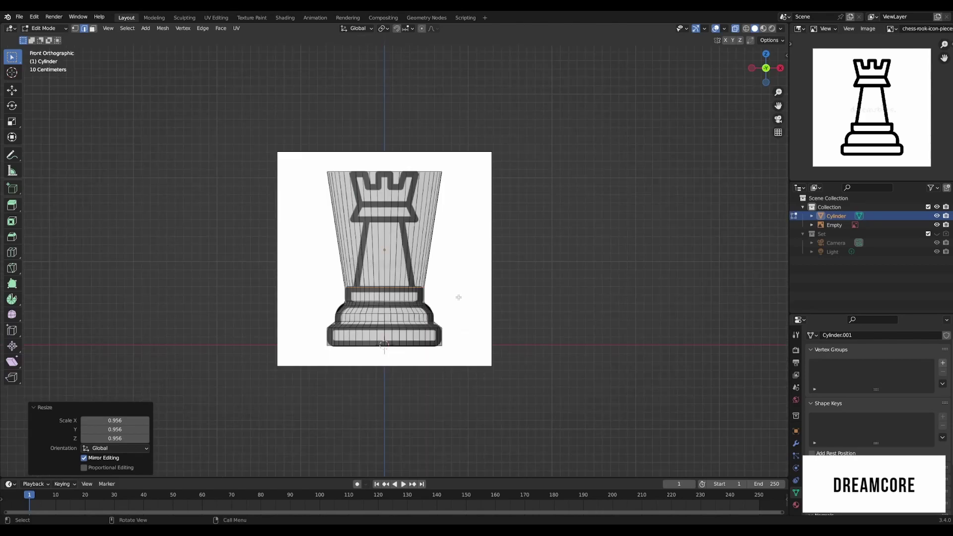
# Step: Add a loop just above the base step and scale it to 0.775
pyautogui.hotkey('ctrl', 'r')
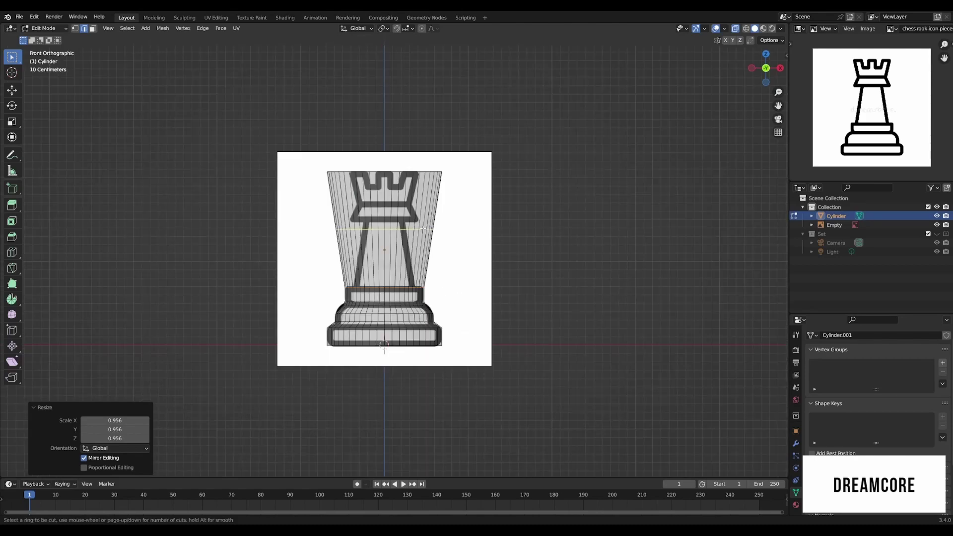
pyautogui.click(423, 229)
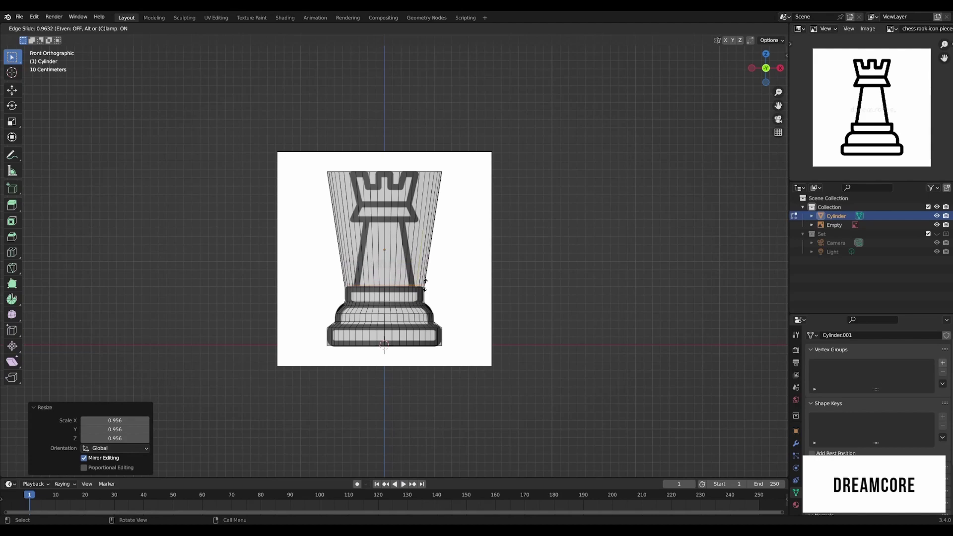
pyautogui.click(425, 284)
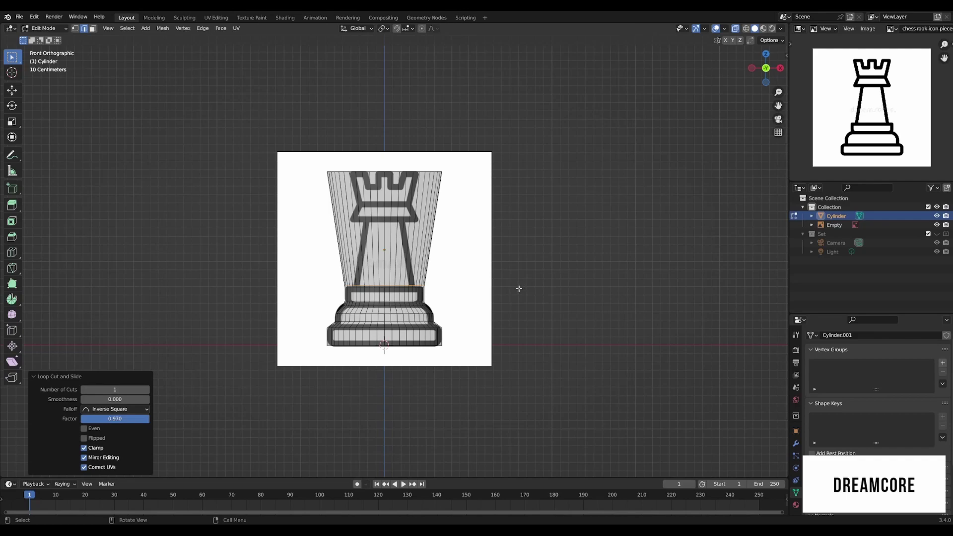
pyautogui.press('s')
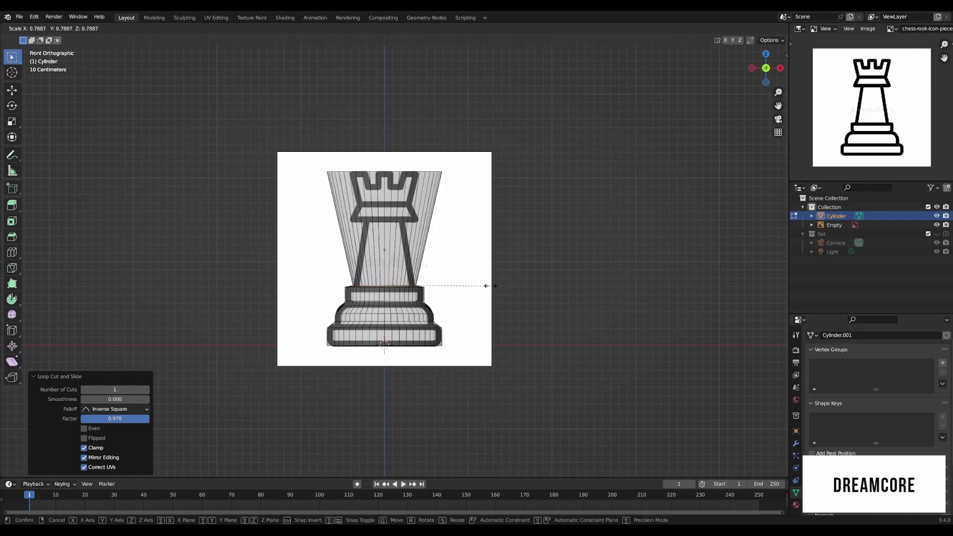
pyautogui.click(488, 286)
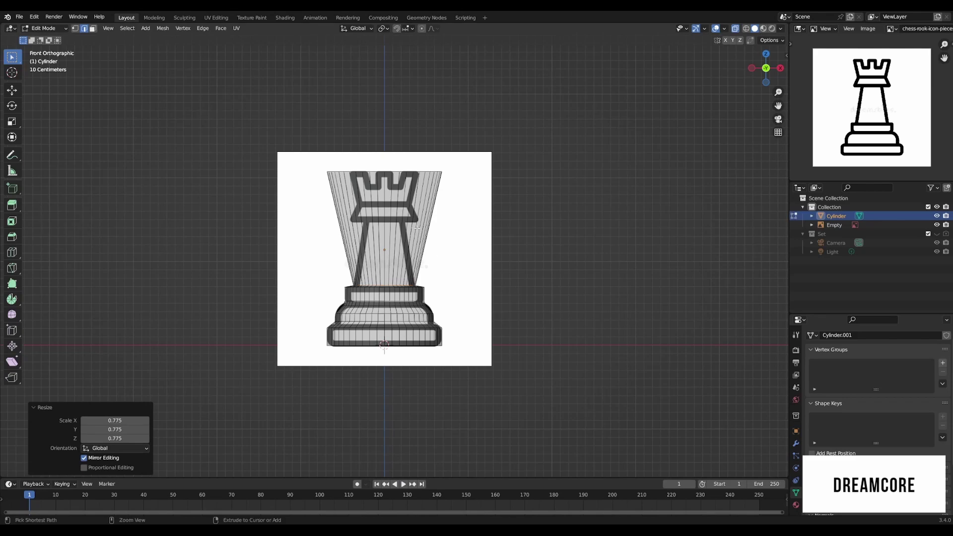
# Step: Add another loop, slide it just below the crown, and scale it to 0.5
pyautogui.hotkey('ctrl', 'r')
pyautogui.click(413, 228)
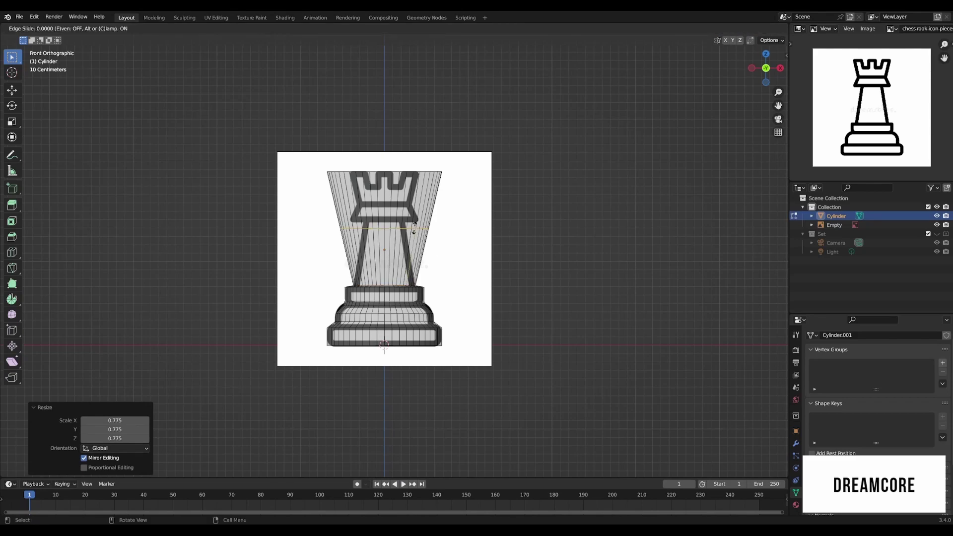
pyautogui.rightClick(414, 228)
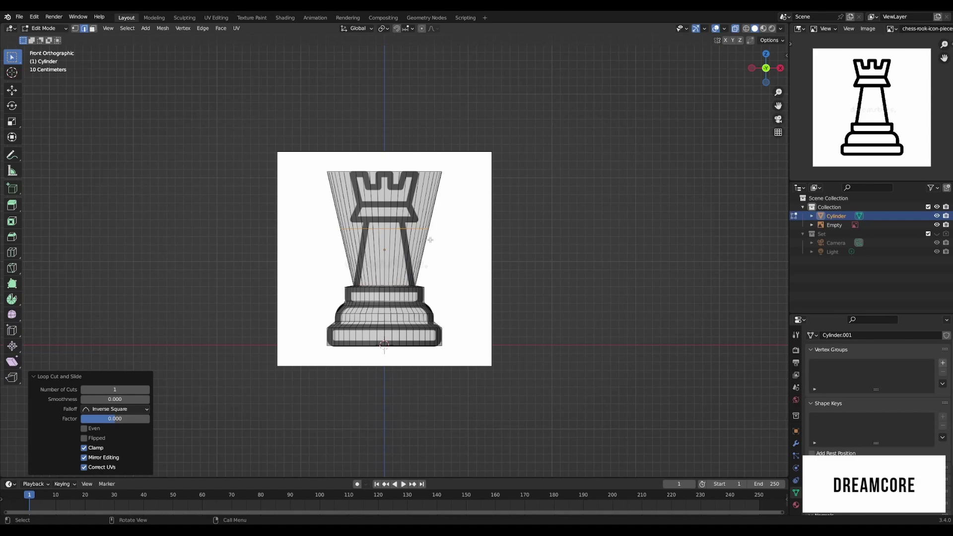
pyautogui.press('g')
pyautogui.press('g')
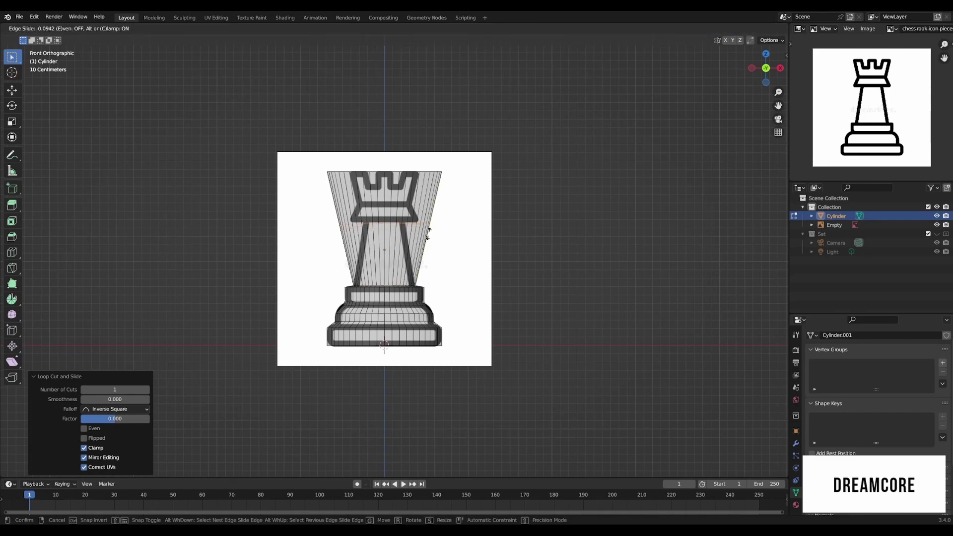
pyautogui.click(428, 232)
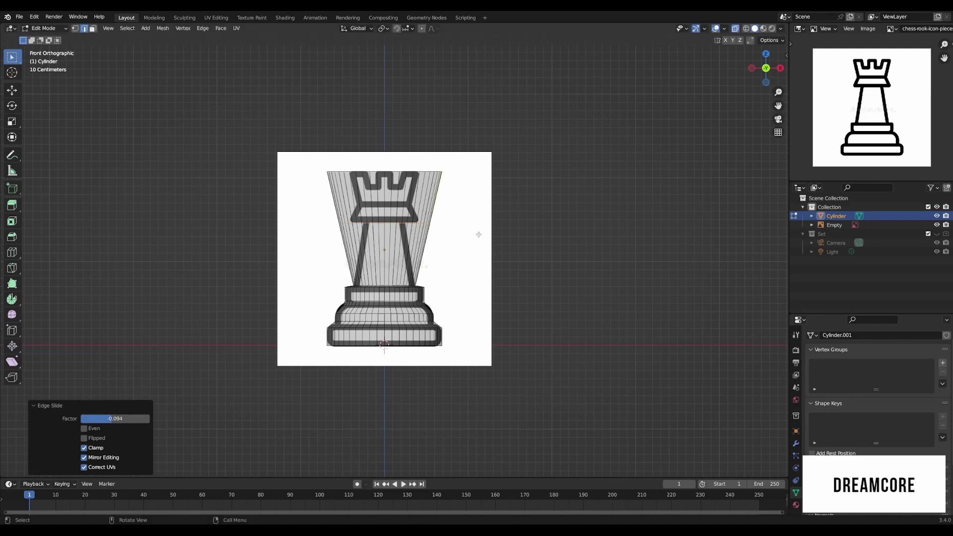
pyautogui.press('s')
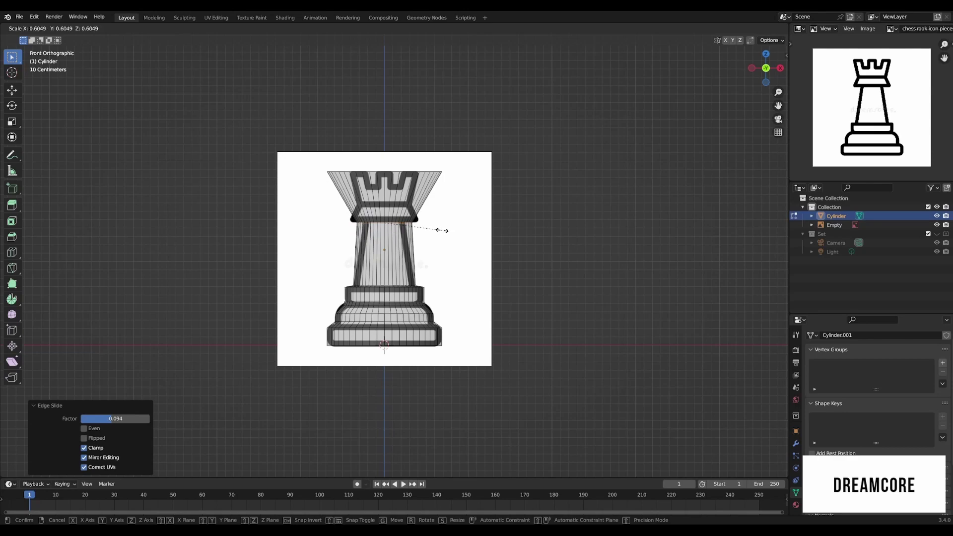
pyautogui.write('0.5')
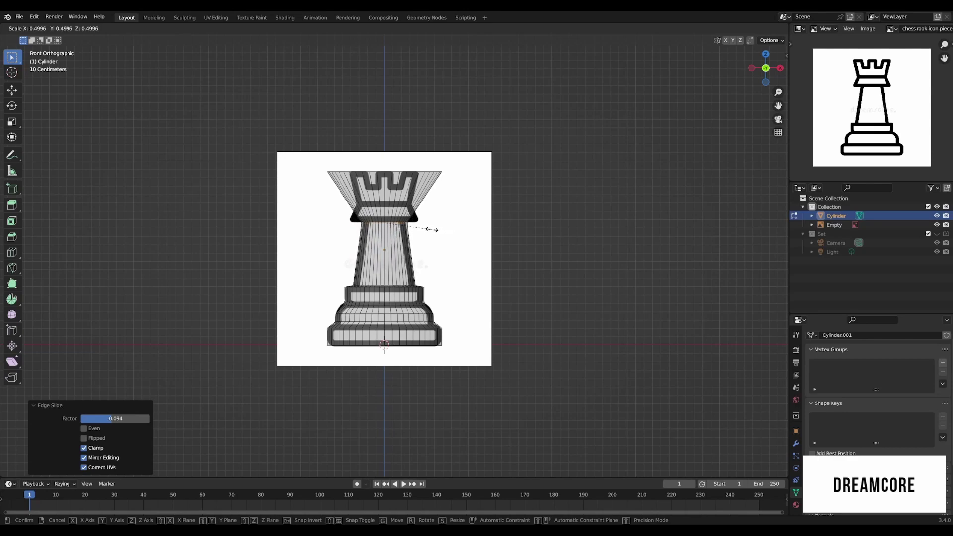
pyautogui.press('Return')
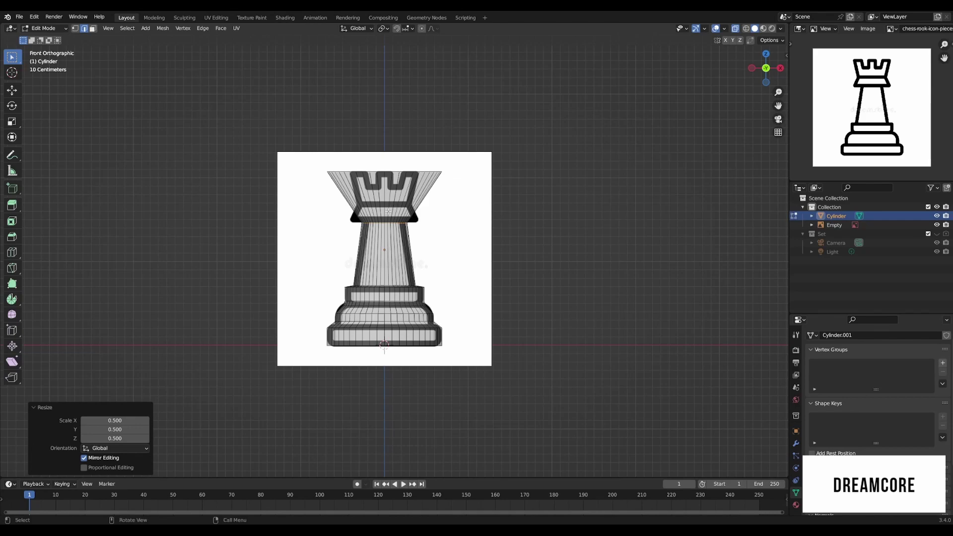
# Step: Add a loop at the crown's bottom and widen it to 1.389
pyautogui.hotkey('ctrl', 'r')
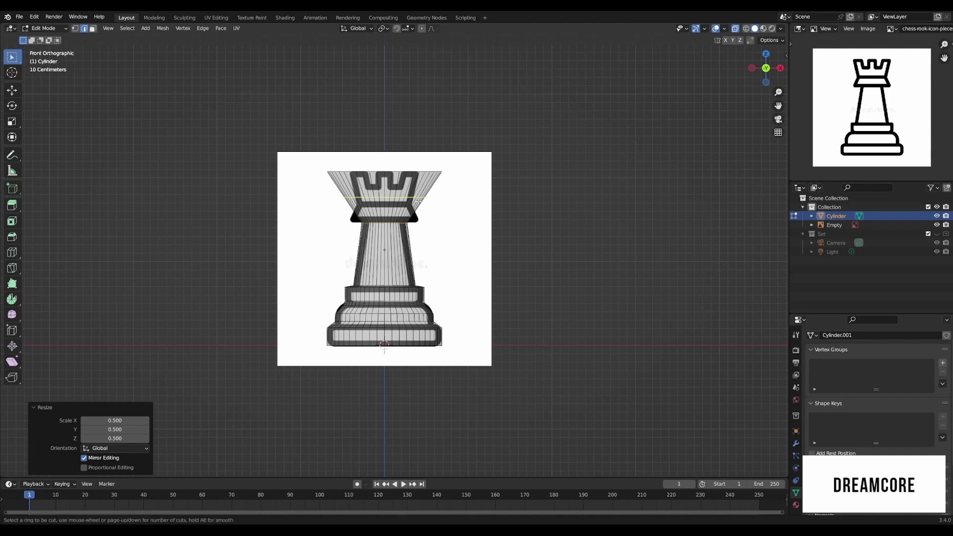
pyautogui.click(419, 201)
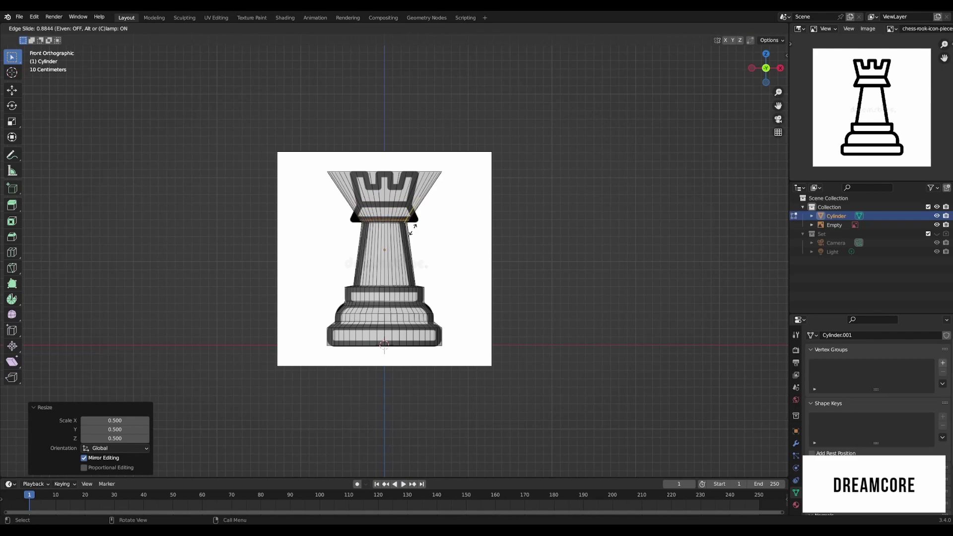
pyautogui.click(414, 229)
pyautogui.press('s')
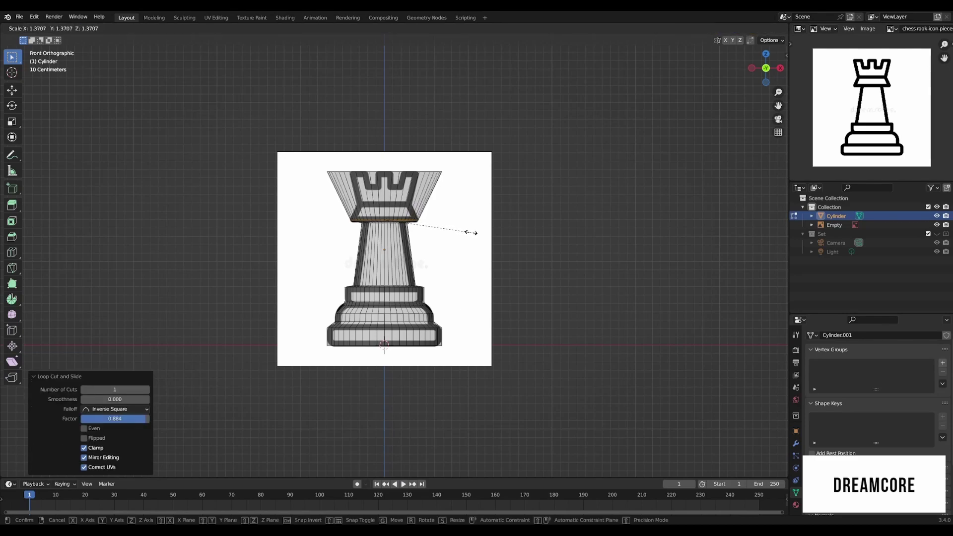
pyautogui.click(472, 233)
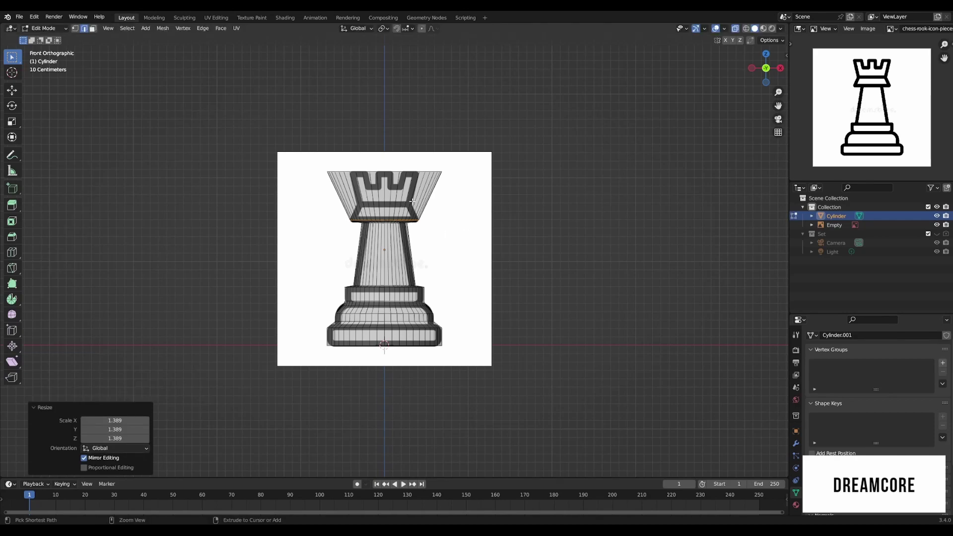
# Step: Slide the edge loop up under the crown and shrink it to 0.651
pyautogui.press('g')
pyautogui.press('g')
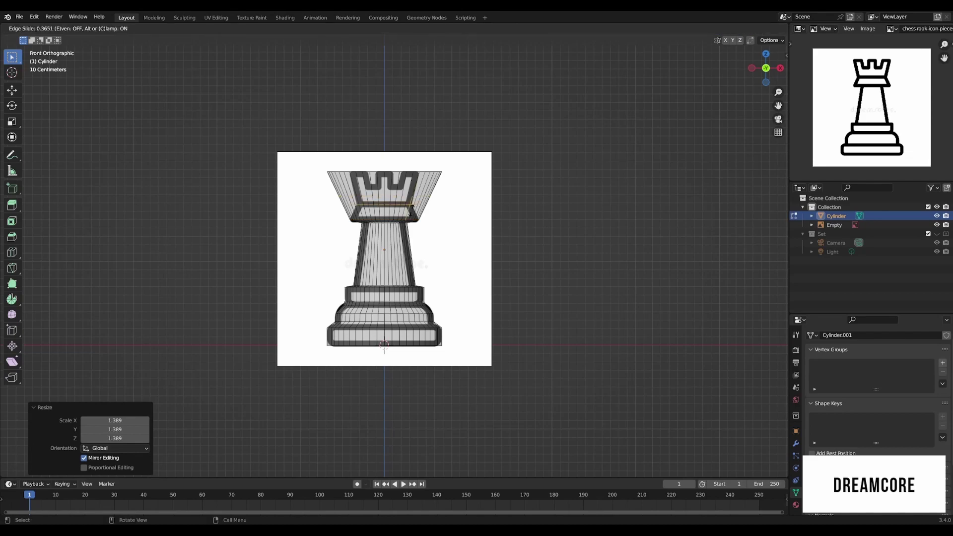
pyautogui.click(412, 207)
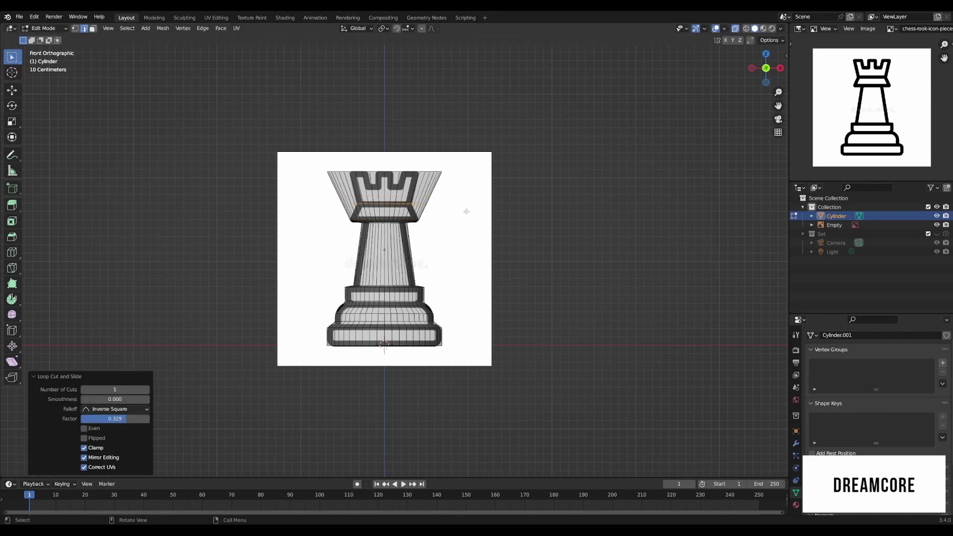
pyautogui.press('s')
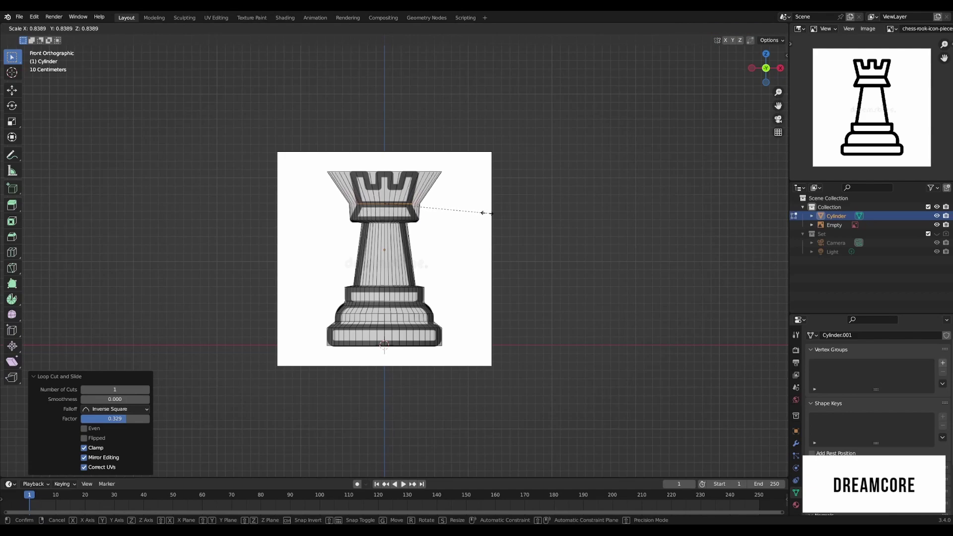
pyautogui.click(464, 212)
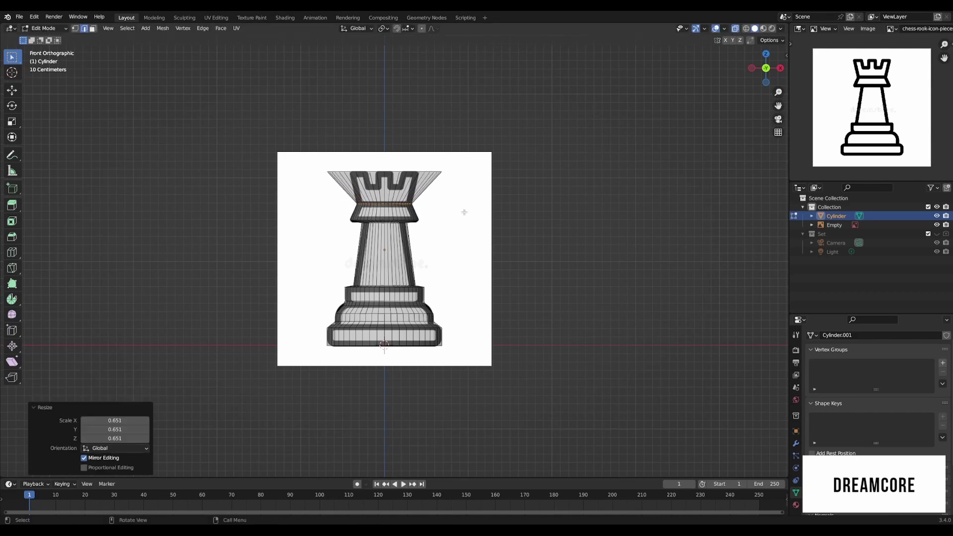
# Step: Select the top cone's ring of faces, scale them to 0.632, and turn off X-ray
pyautogui.moveTo(445, 198); pyautogui.dragTo(348, 263, button='middle')
pyautogui.press('3')
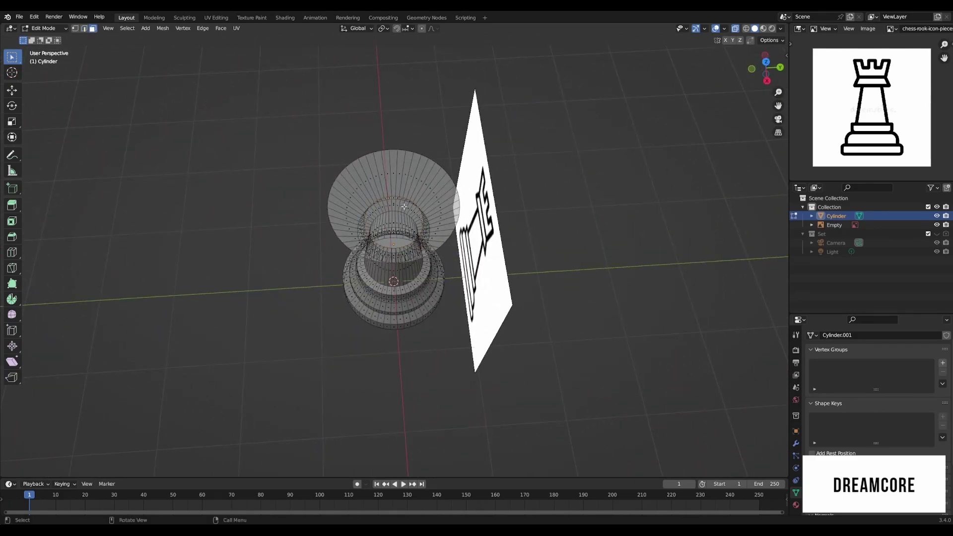
pyautogui.moveTo(402, 209); pyautogui.dragTo(394, 173, button='middle')
pyautogui.keyDown('alt'); pyautogui.click(390, 175); pyautogui.keyUp('alt')
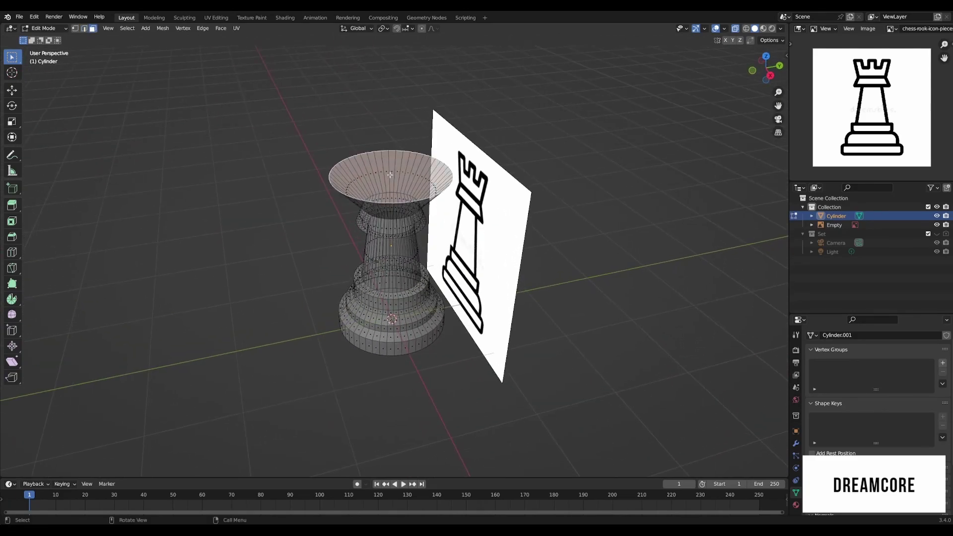
pyautogui.press('KP_1')
pyautogui.scroll(1, 478, 163)
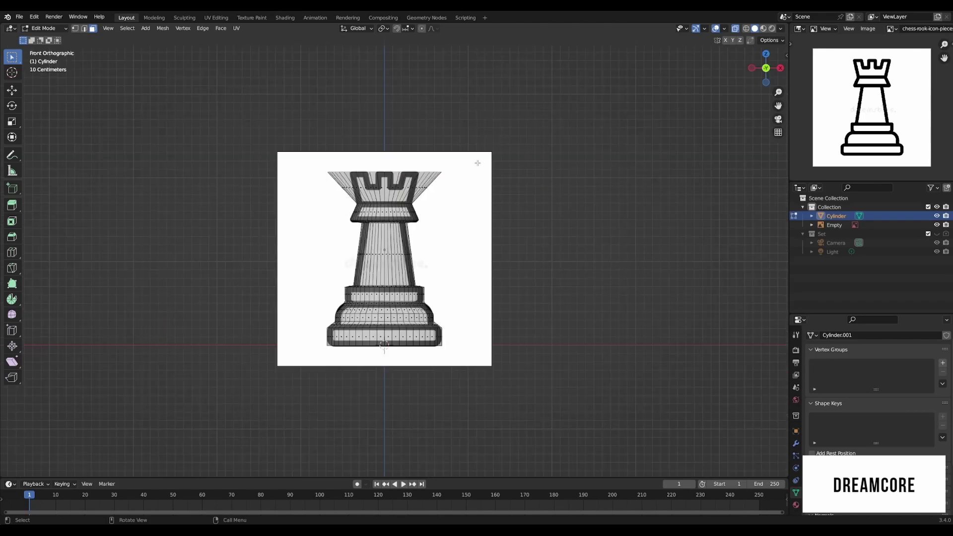
pyautogui.press('s')
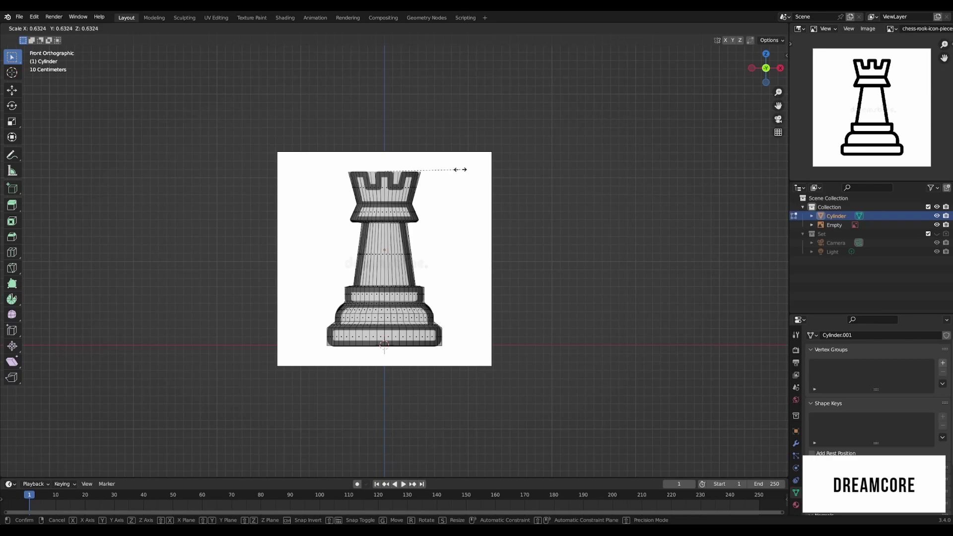
pyautogui.click(460, 169)
pyautogui.moveTo(466, 183); pyautogui.dragTo(517, 219, button='middle')
pyautogui.hotkey('alt', 'z')
# Step: Preview the rook in Material Preview with a warmer HDRI, then return to Solid shading
pyautogui.press('Tab')
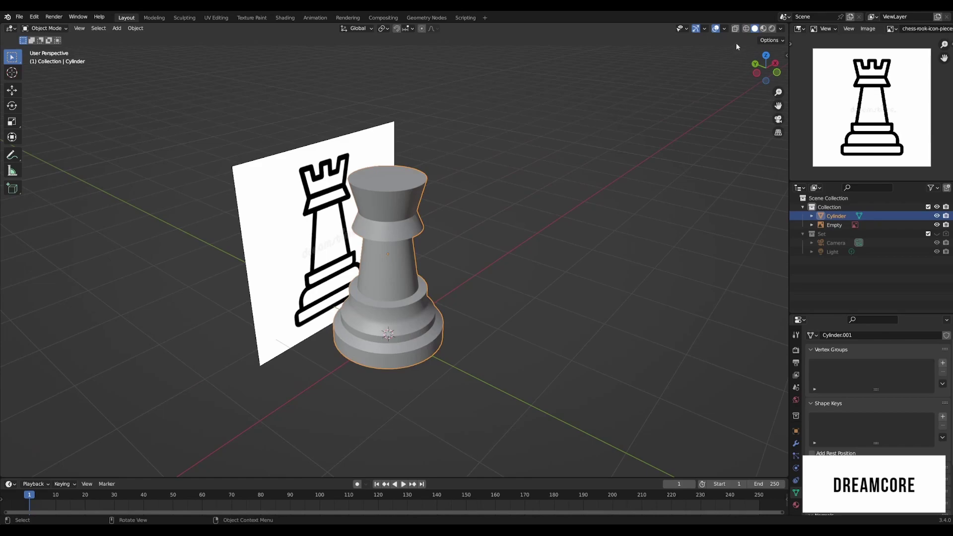
pyautogui.click(764, 29)
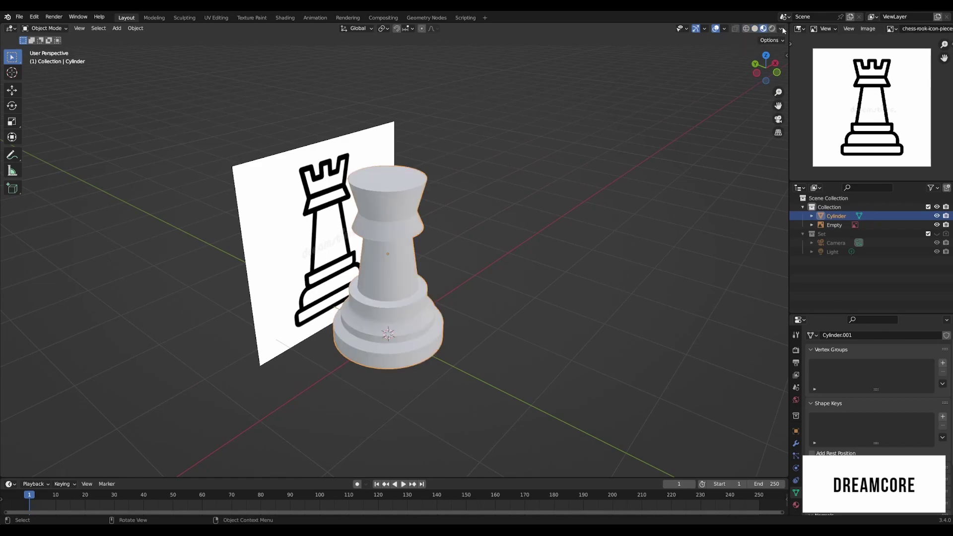
pyautogui.click(783, 28)
pyautogui.click(773, 102)
pyautogui.click(652, 135)
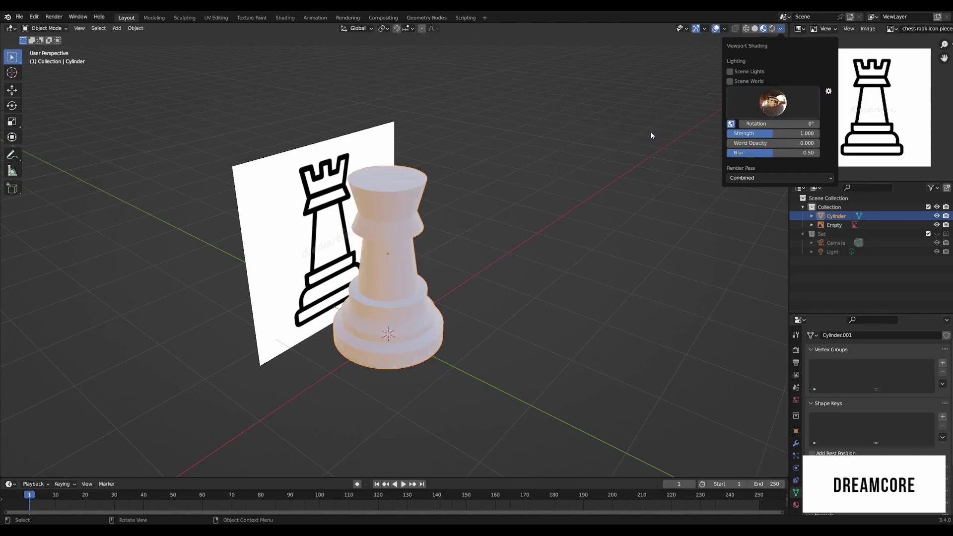
pyautogui.click(781, 28)
pyautogui.click(765, 104)
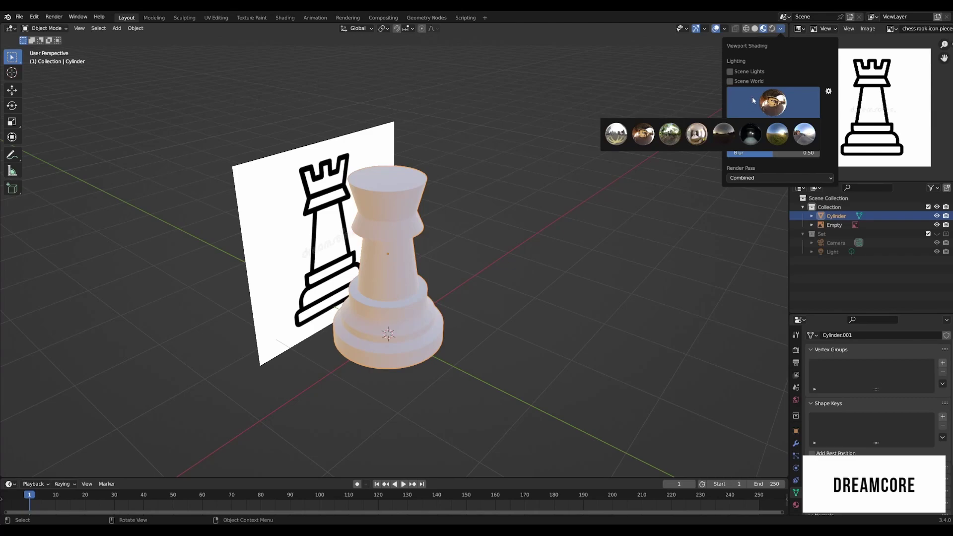
pyautogui.click(755, 28)
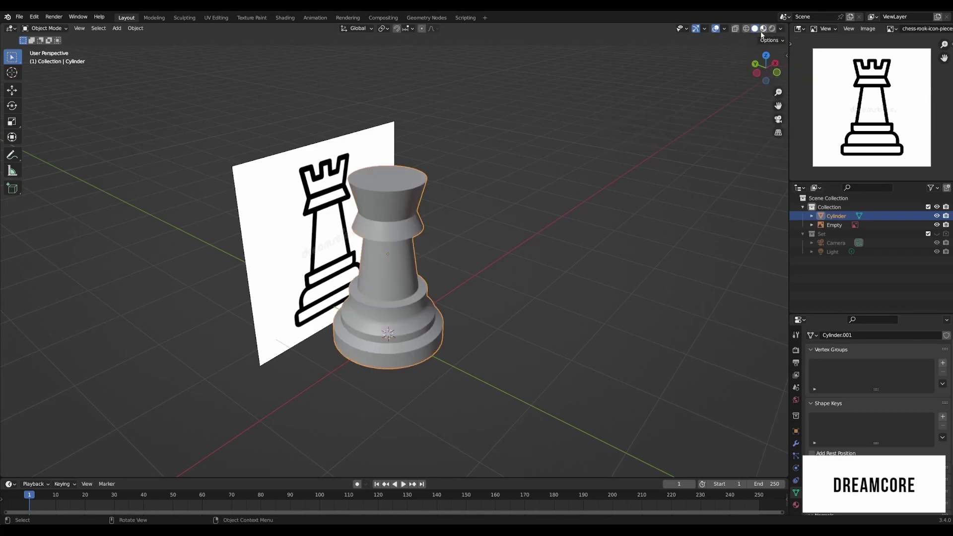
# Step: Enable X-ray, snap to front orthographic view, and re-enter Edit Mode
pyautogui.moveTo(590, 227); pyautogui.dragTo(516, 185, button='middle')
pyautogui.hotkey('alt', 'z')
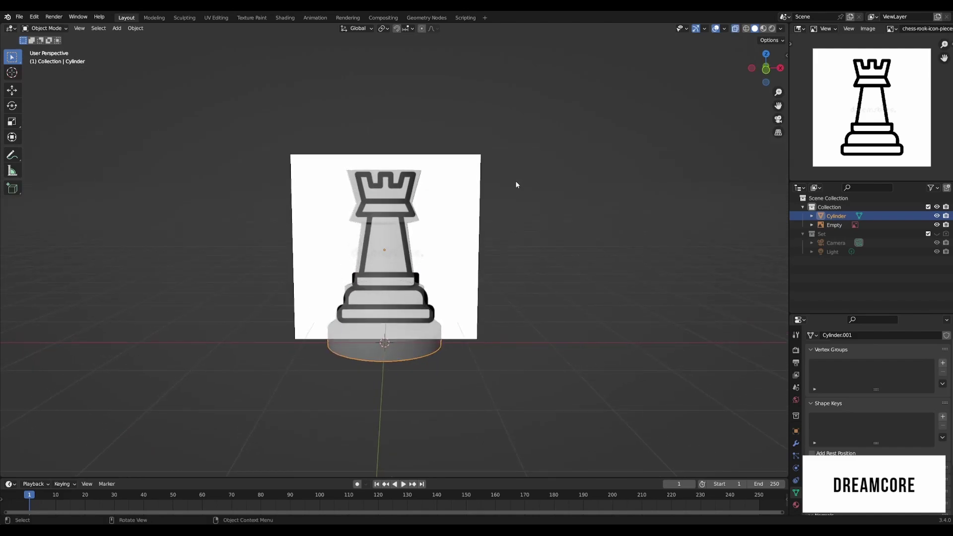
pyautogui.press('KP_1')
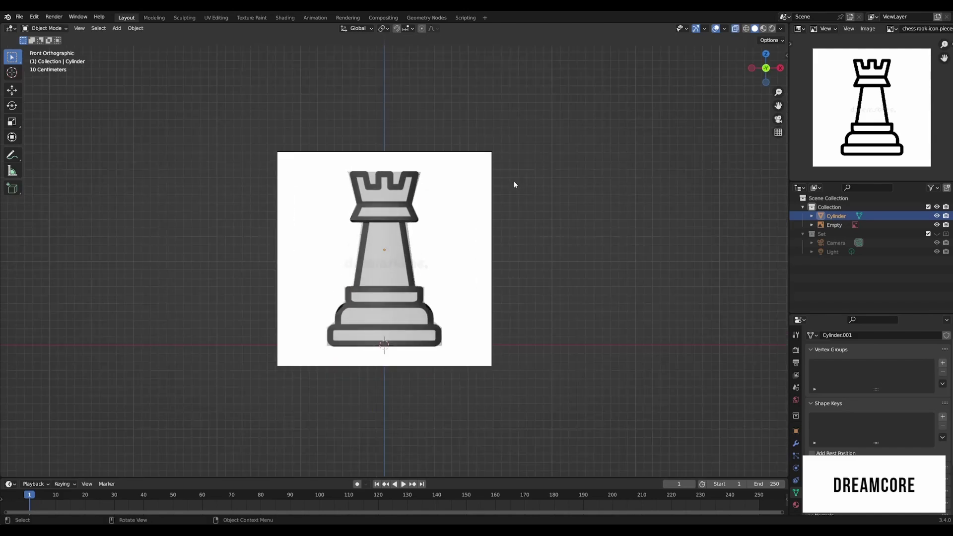
pyautogui.press('Tab')
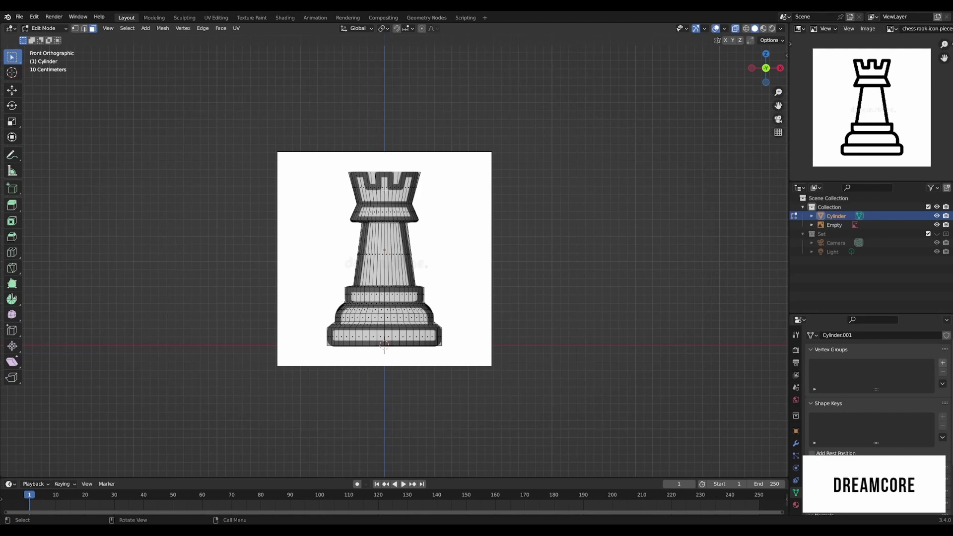
# Step: Insert a centred loop cut around the battlement, then view the solid mesh from the top
pyautogui.hotkey('ctrl', 'r')
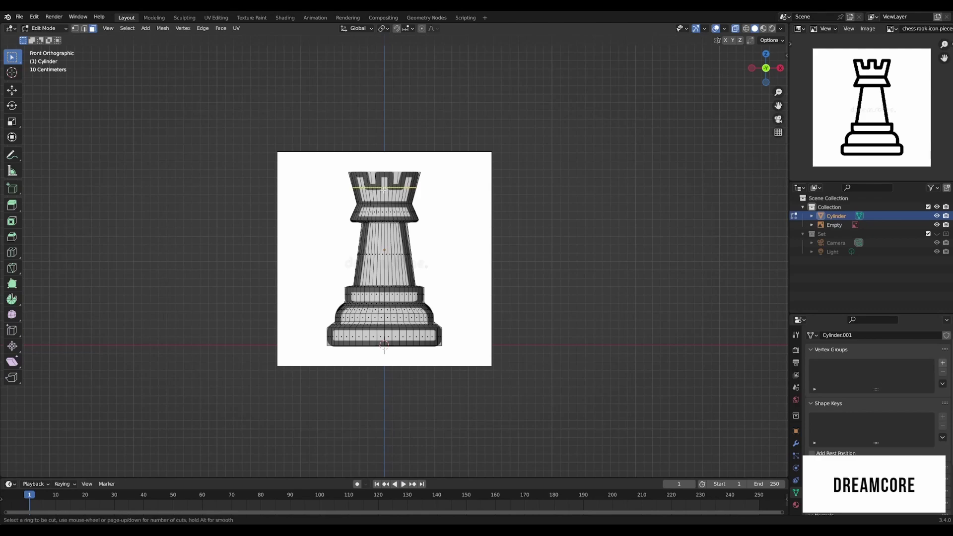
pyautogui.click(384, 188)
pyautogui.rightClick(384, 187)
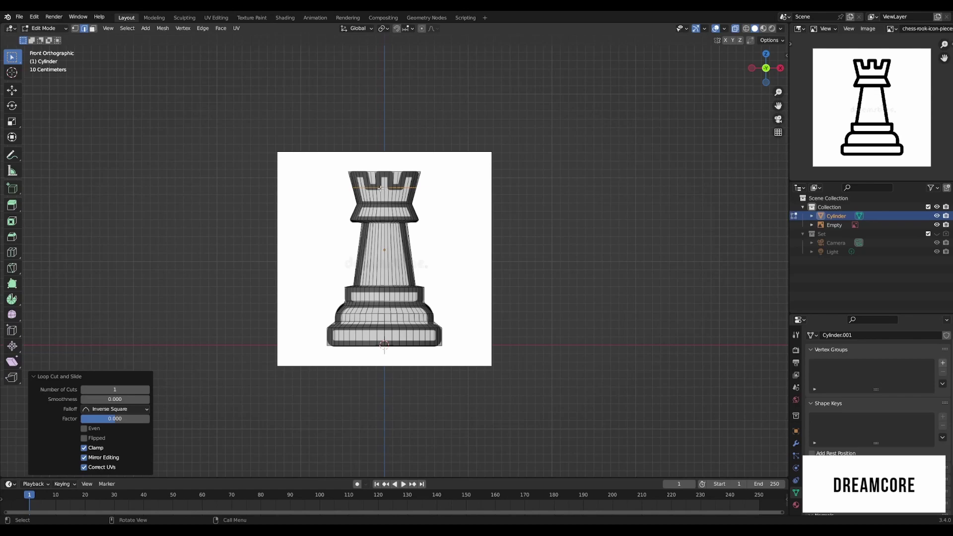
pyautogui.moveTo(381, 187); pyautogui.dragTo(402, 215, button='middle')
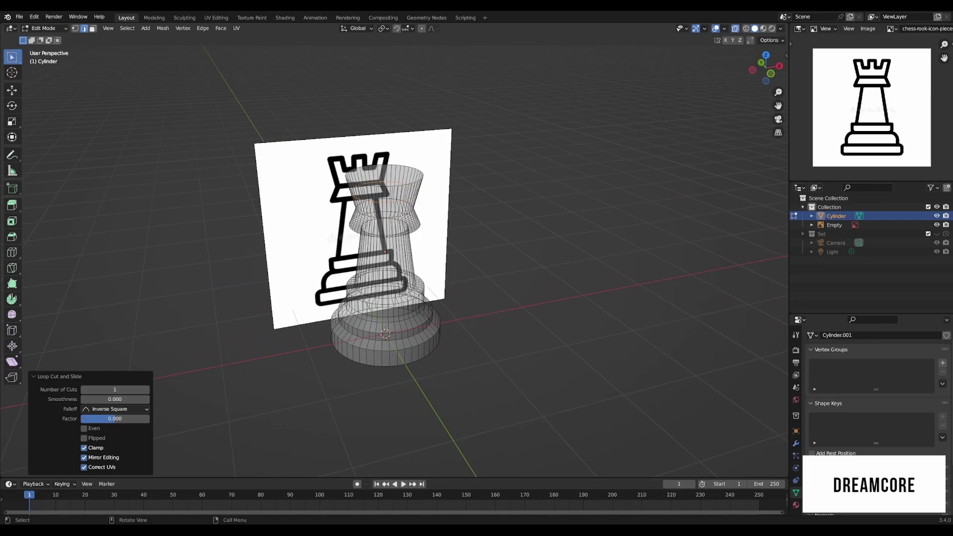
pyautogui.hotkey('alt', 'z')
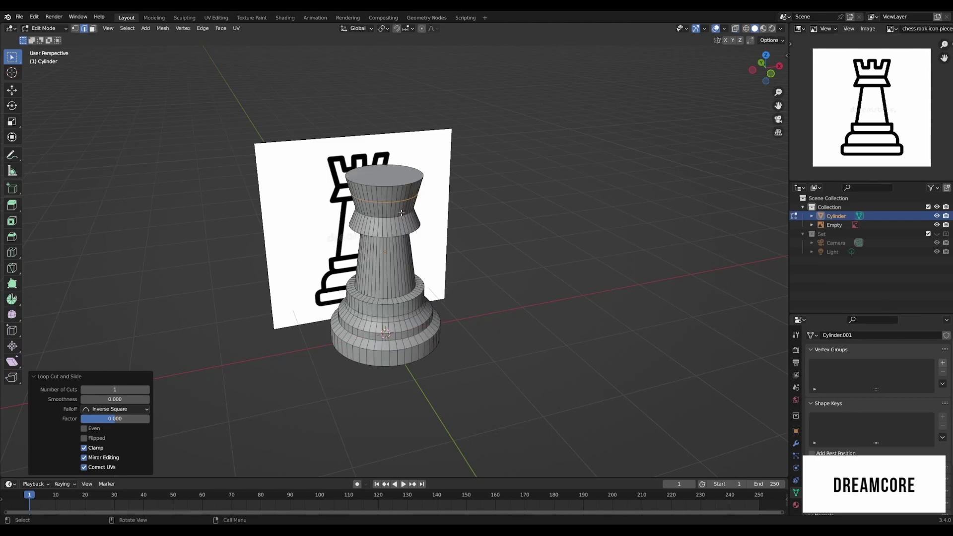
pyautogui.press('KP_7')
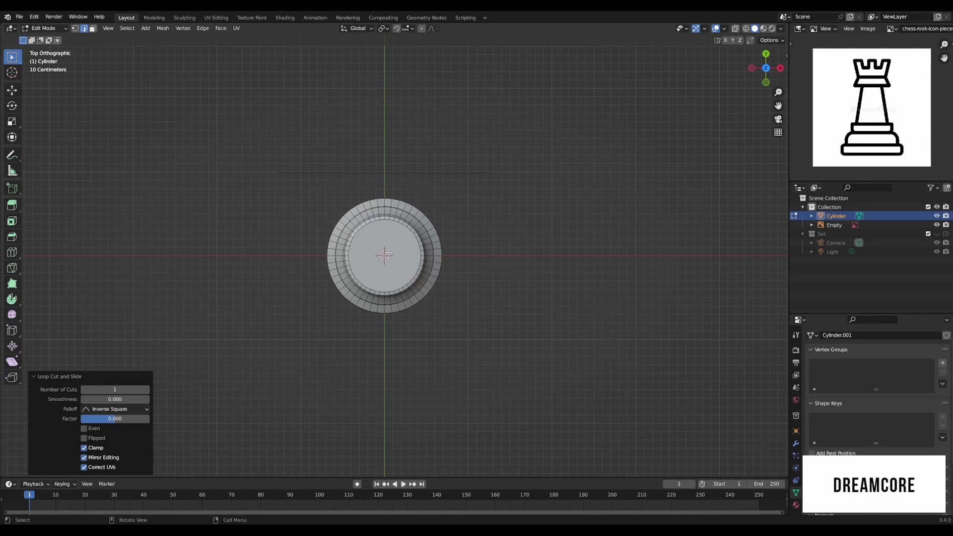
# Step: Inset the top cap face by 0.1409 m and extrude it down 0.22082 m
pyautogui.press('3')
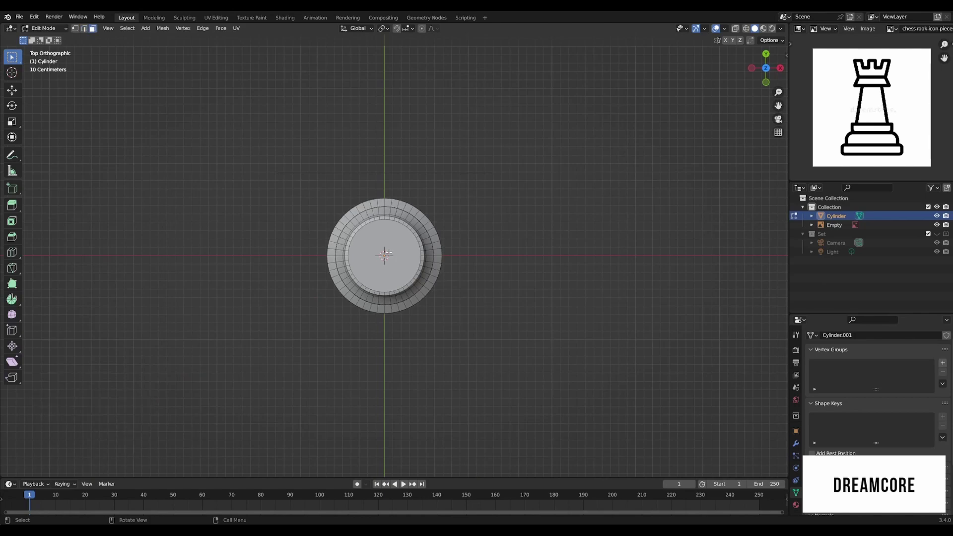
pyautogui.click(390, 257)
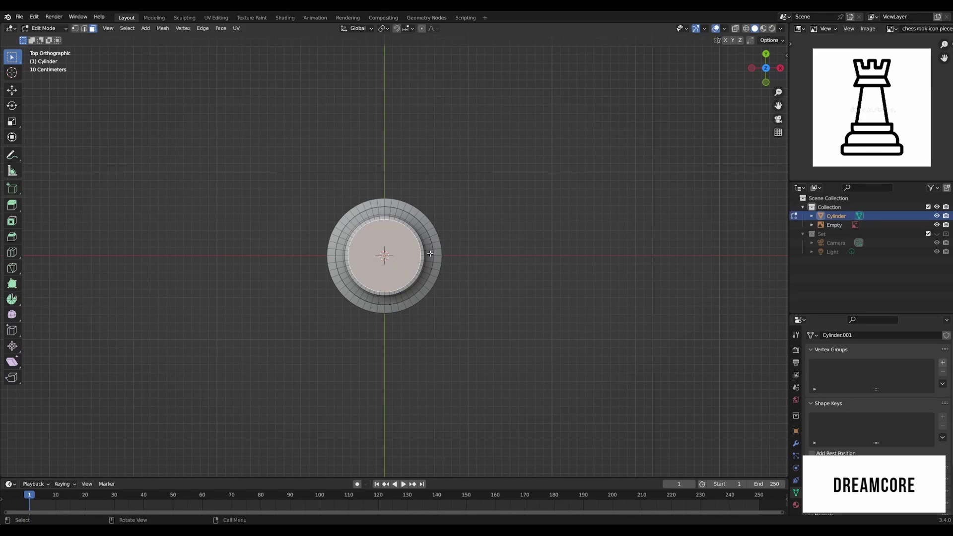
pyautogui.press('i')
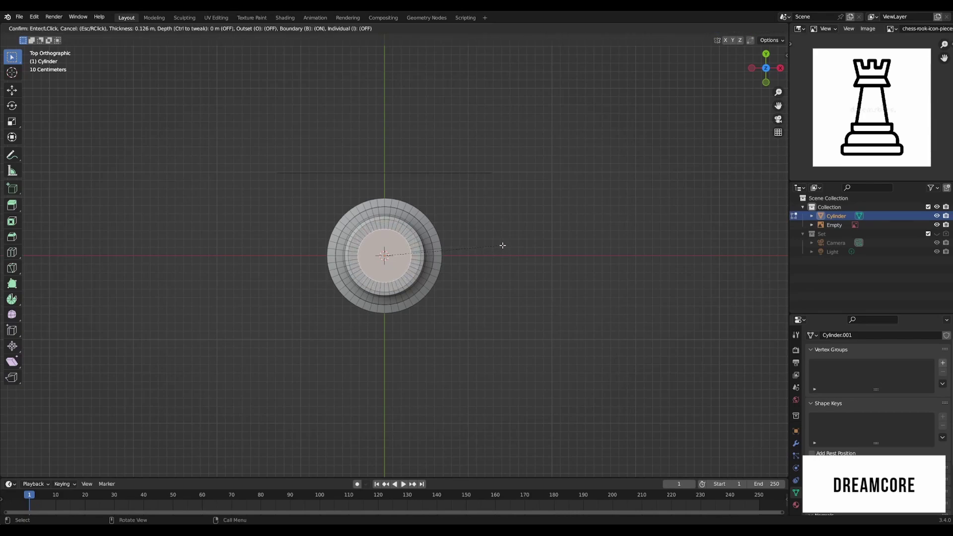
pyautogui.click(501, 246)
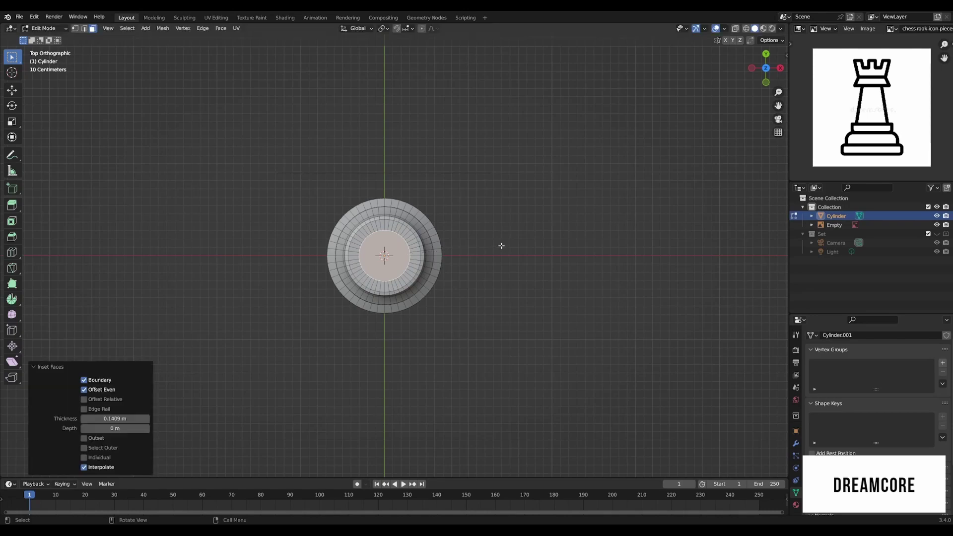
pyautogui.moveTo(497, 255); pyautogui.dragTo(516, 204, button='middle')
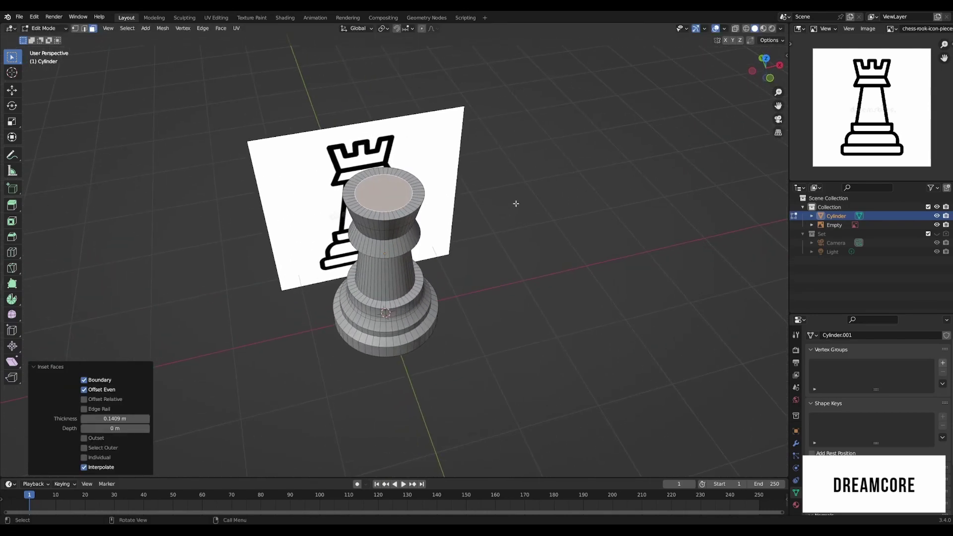
pyautogui.press('e')
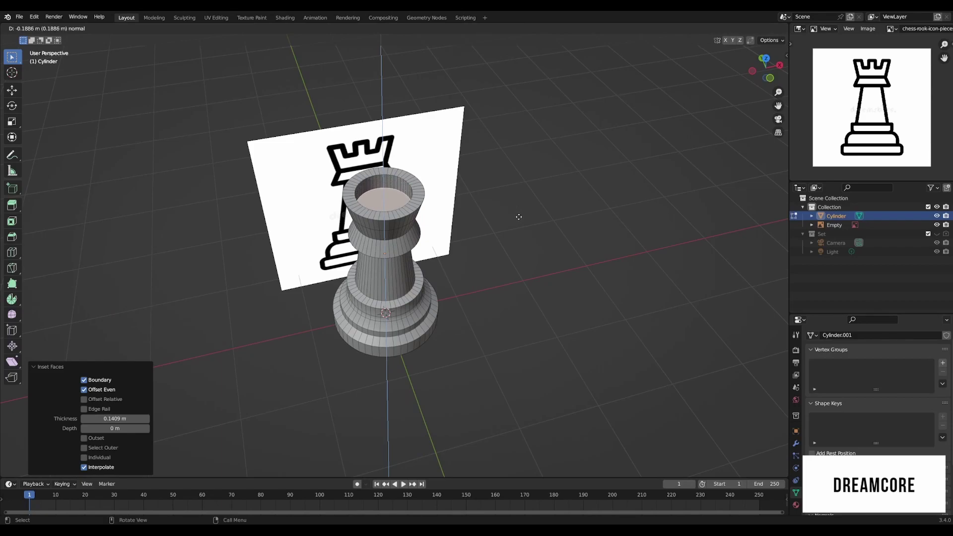
pyautogui.click(519, 219)
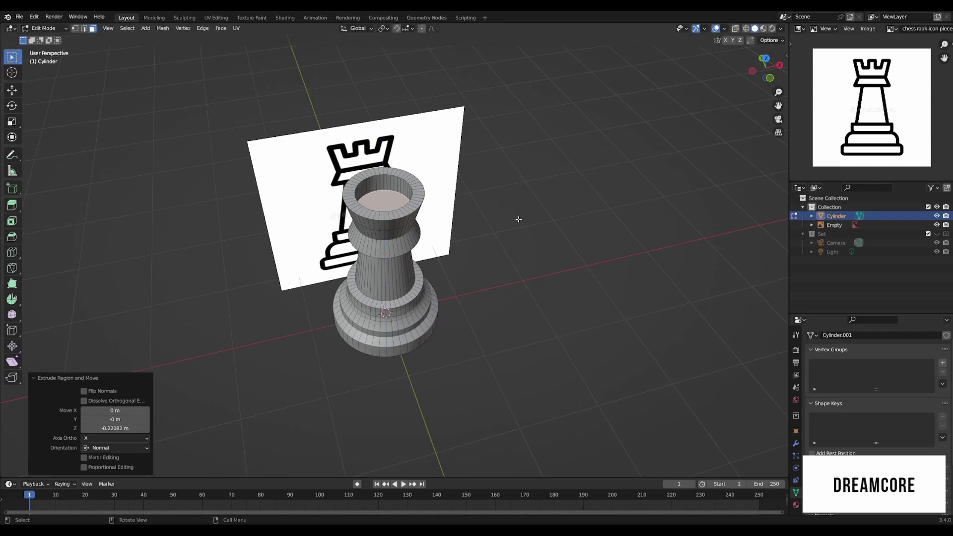
pyautogui.moveTo(521, 206); pyautogui.dragTo(500, 188, button='middle')
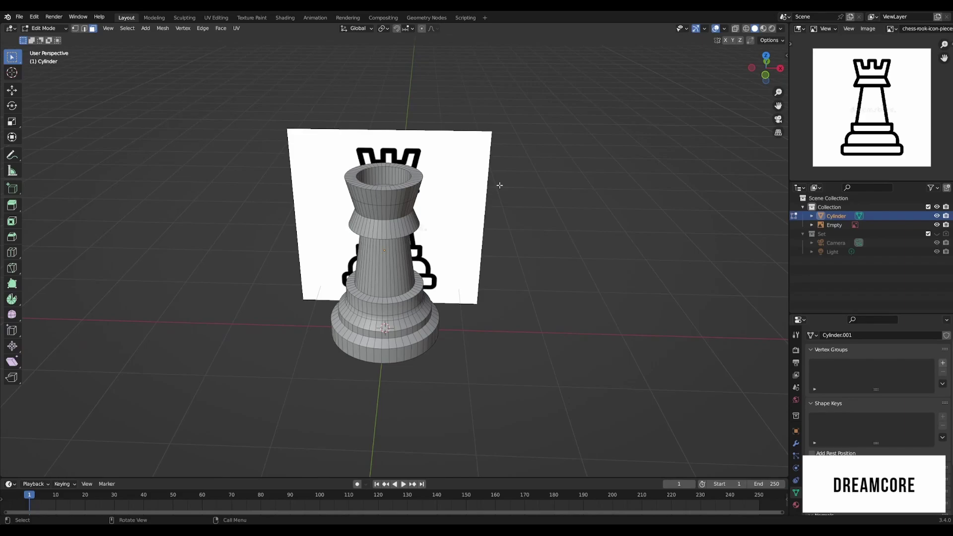
# Step: Inspect the hollowed crown in a see-through front view, then orbit back to perspective
pyautogui.scroll(2, 435, 205)
pyautogui.moveTo(437, 208); pyautogui.dragTo(461, 222, button='middle')
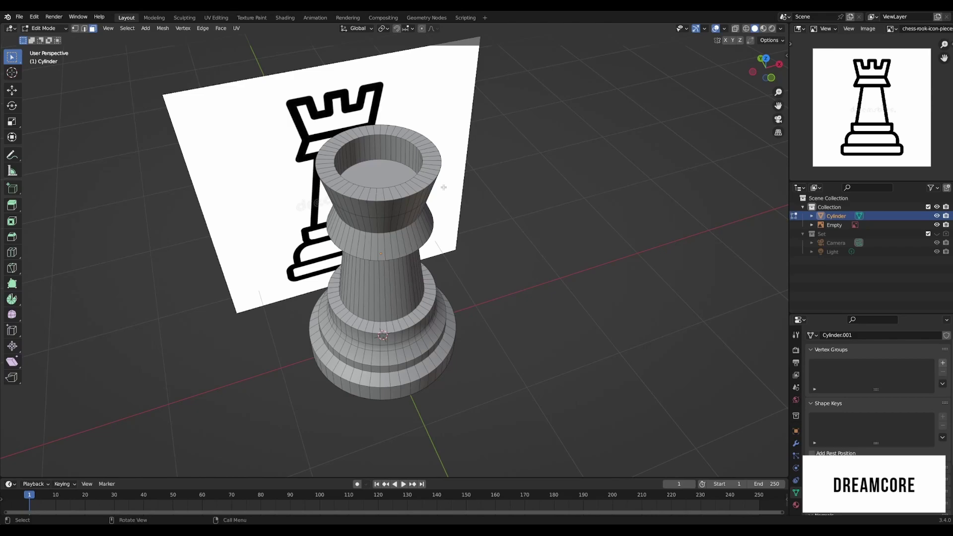
pyautogui.press('KP_1')
pyautogui.hotkey('alt', 'z')
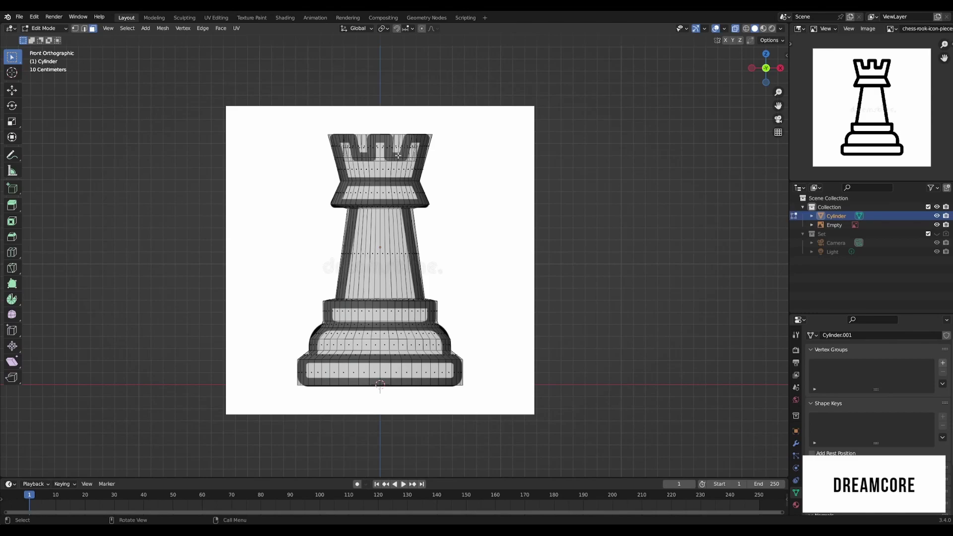
pyautogui.moveTo(409, 129); pyautogui.dragTo(439, 196, button='middle')
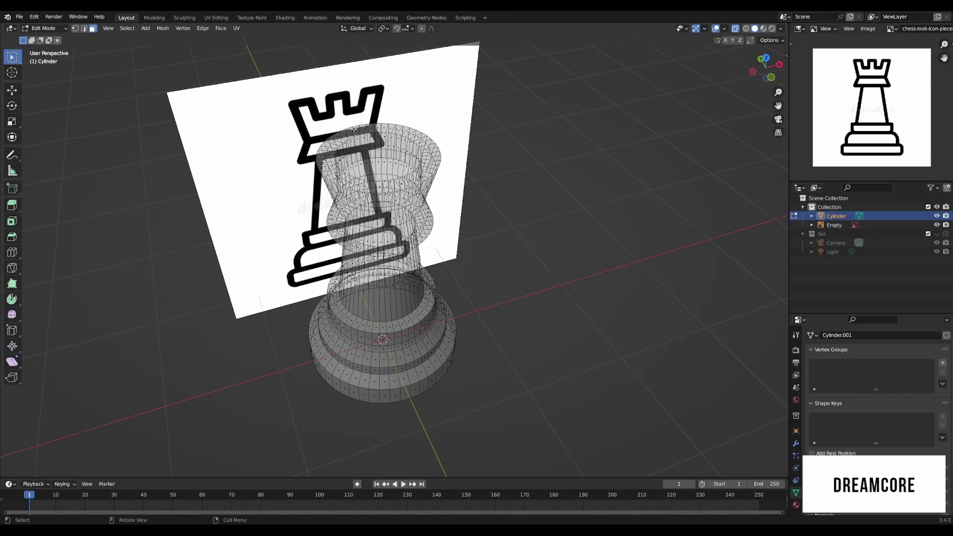
# Step: In solid edge mode, fill the missing notch wall between its two vertical edges
pyautogui.hotkey('alt', 'z')
pyautogui.press('2')
pyautogui.scroll(4, 359, 135)
pyautogui.moveTo(359, 136); pyautogui.dragTo(373, 149, button='middle')
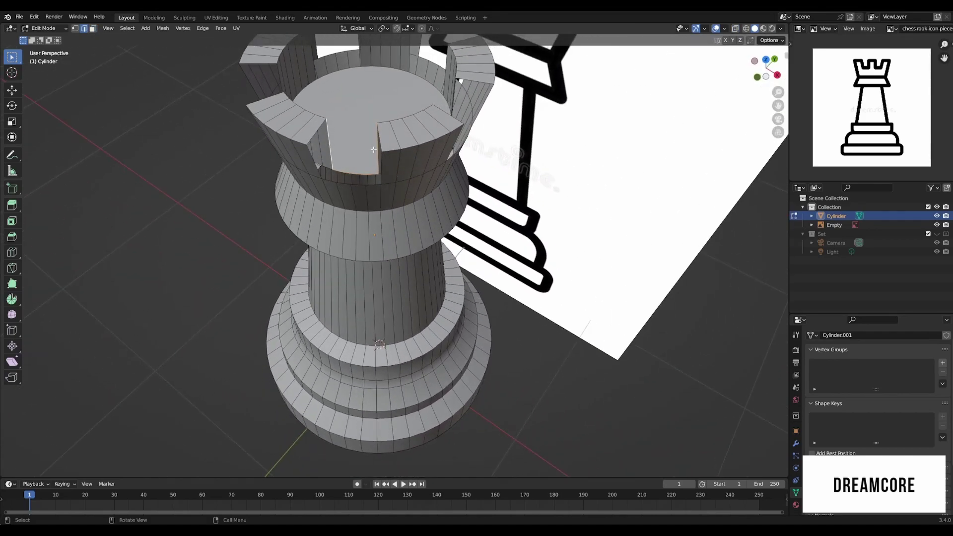
pyautogui.click(329, 148)
pyautogui.click(315, 147)
pyautogui.keyDown('shift'); pyautogui.click(332, 147); pyautogui.keyUp('shift')
pyautogui.press('f')
# Step: Select the extra edge loop around the notch and dissolve it with Ctrl+X
pyautogui.click(346, 172)
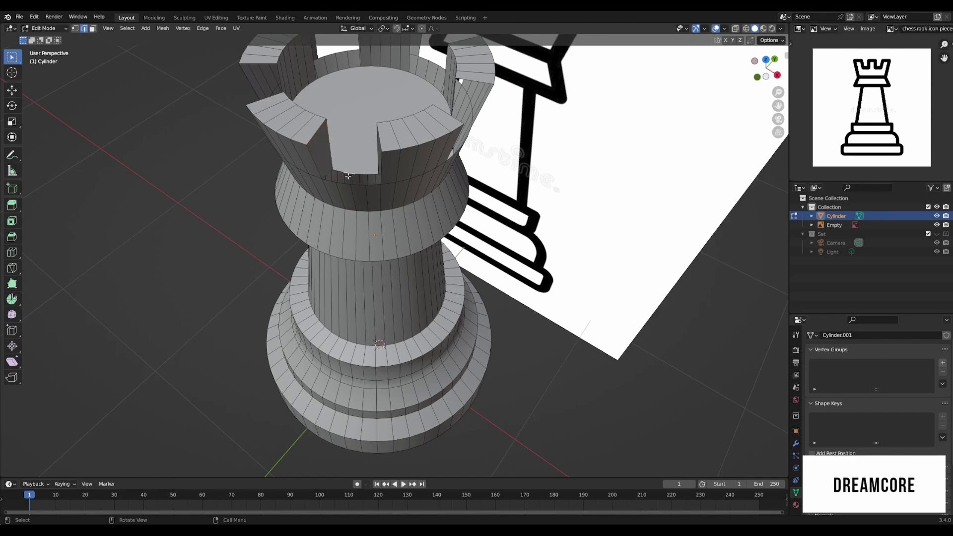
pyautogui.keyDown('alt'); pyautogui.keyDown('shift'); pyautogui.click(346, 183); pyautogui.keyUp('shift'); pyautogui.keyUp('alt')
pyautogui.moveTo(378, 170); pyautogui.dragTo(395, 164, button='middle')
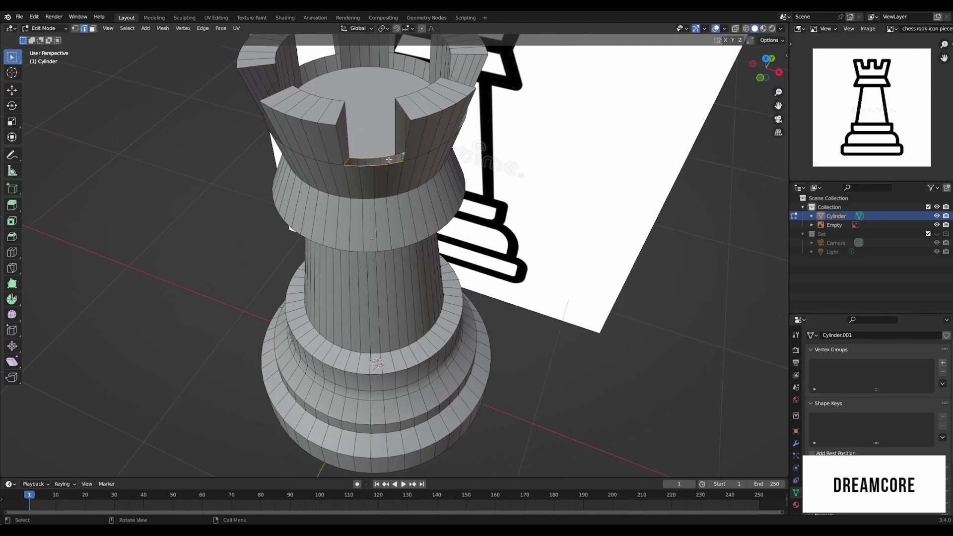
pyautogui.moveTo(389, 160); pyautogui.dragTo(420, 152, button='middle')
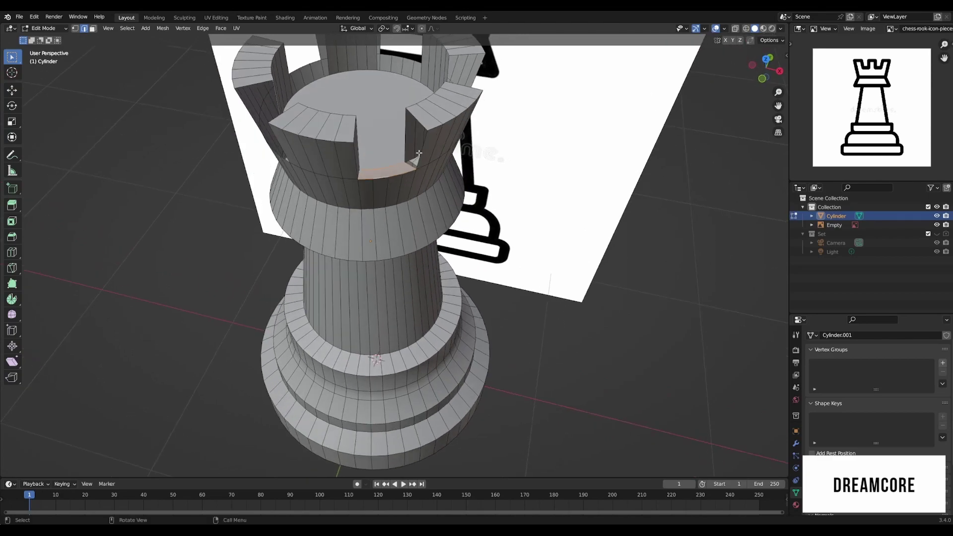
pyautogui.keyDown('shift'); pyautogui.click(403, 141); pyautogui.keyUp('shift')
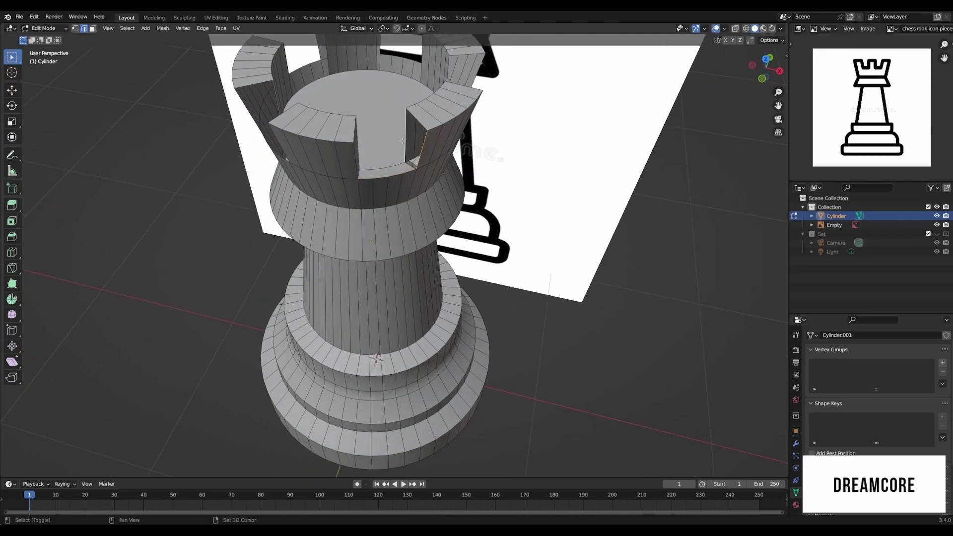
pyautogui.keyDown('shift'); pyautogui.click(418, 119); pyautogui.keyUp('shift')
pyautogui.keyDown('shift'); pyautogui.click(417, 119); pyautogui.keyUp('shift')
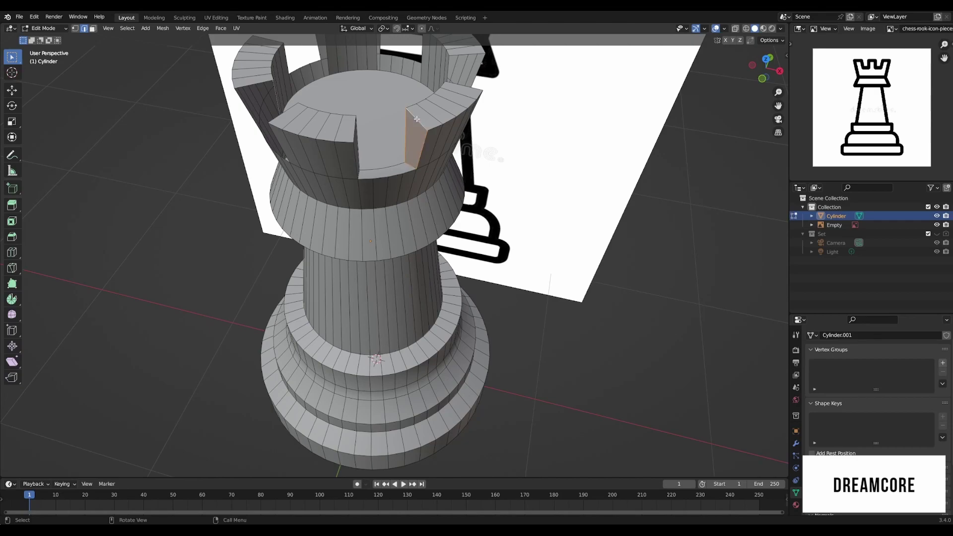
pyautogui.moveTo(417, 119); pyautogui.dragTo(422, 162, button='middle')
pyautogui.click(412, 175)
pyautogui.keyDown('alt'); pyautogui.click(412, 175); pyautogui.keyUp('alt')
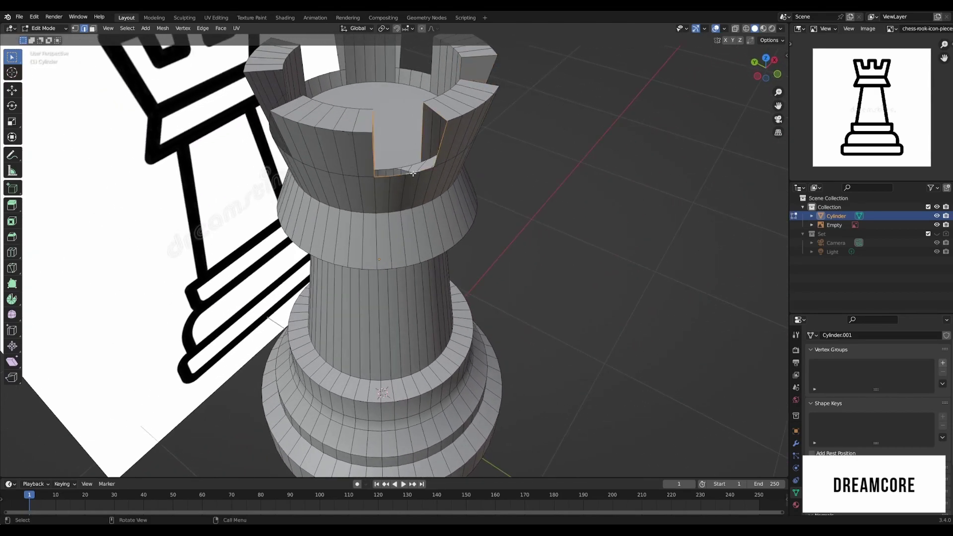
pyautogui.moveTo(414, 174); pyautogui.dragTo(417, 158, button='middle')
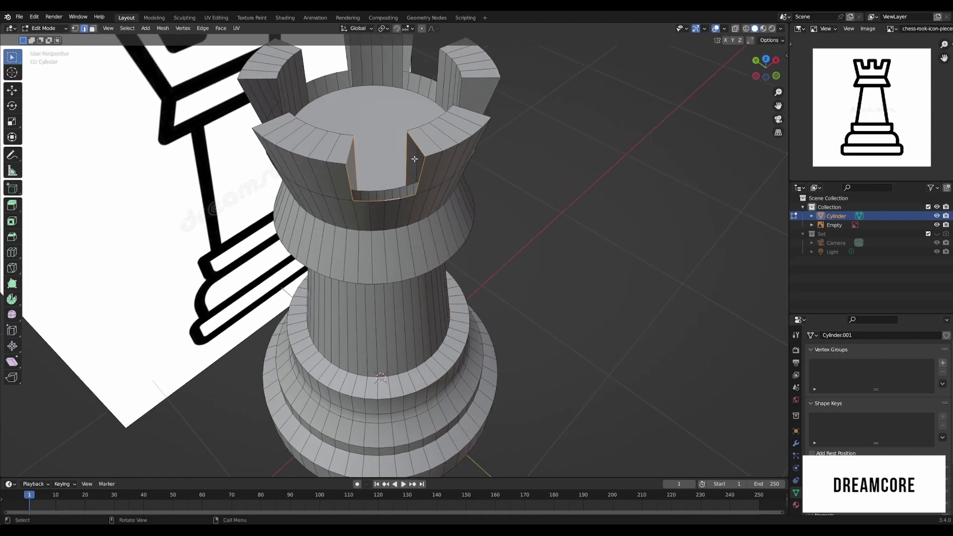
pyautogui.hotkey('ctrl', 'x')
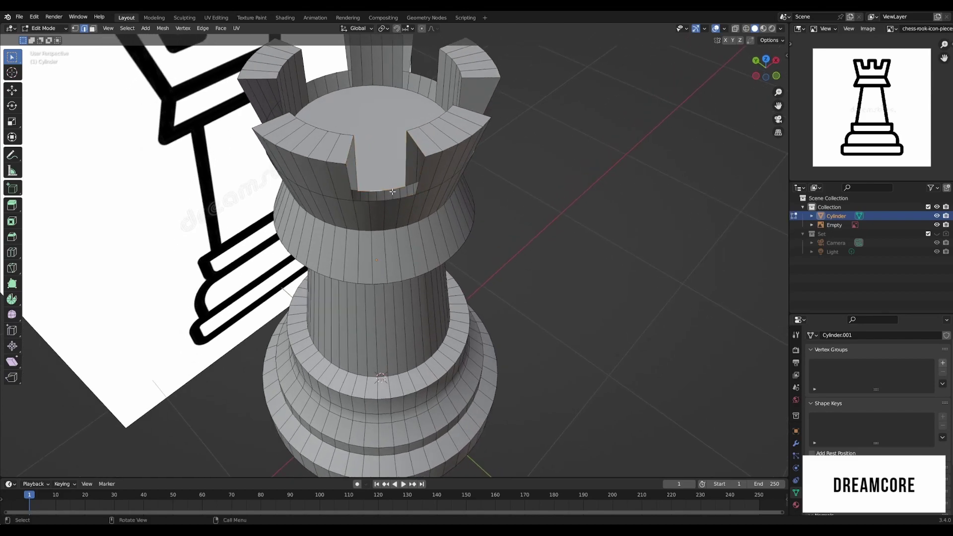
pyautogui.moveTo(391, 190); pyautogui.dragTo(386, 190, button='middle')
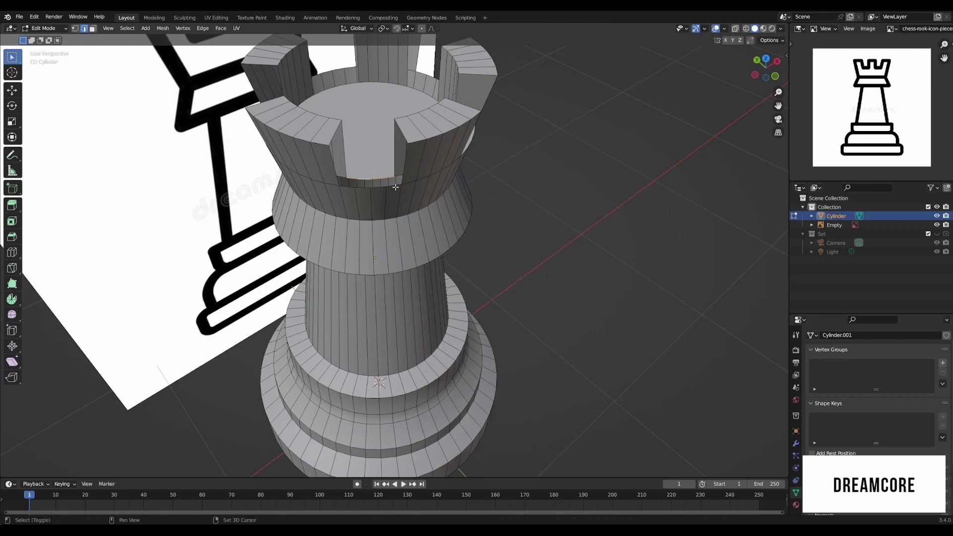
# Step: Select edges below the left notch and its inner left wall face
pyautogui.keyDown('shift'); pyautogui.click(395, 187); pyautogui.keyUp('shift')
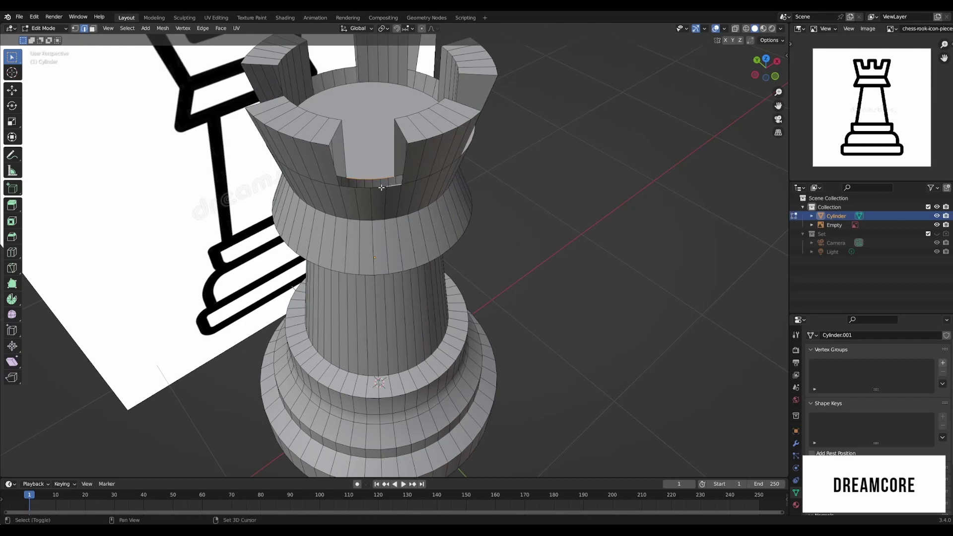
pyautogui.keyDown('ctrl'); pyautogui.click(351, 188); pyautogui.keyUp('ctrl')
pyautogui.keyDown('ctrl'); pyautogui.click(333, 151); pyautogui.keyUp('ctrl')
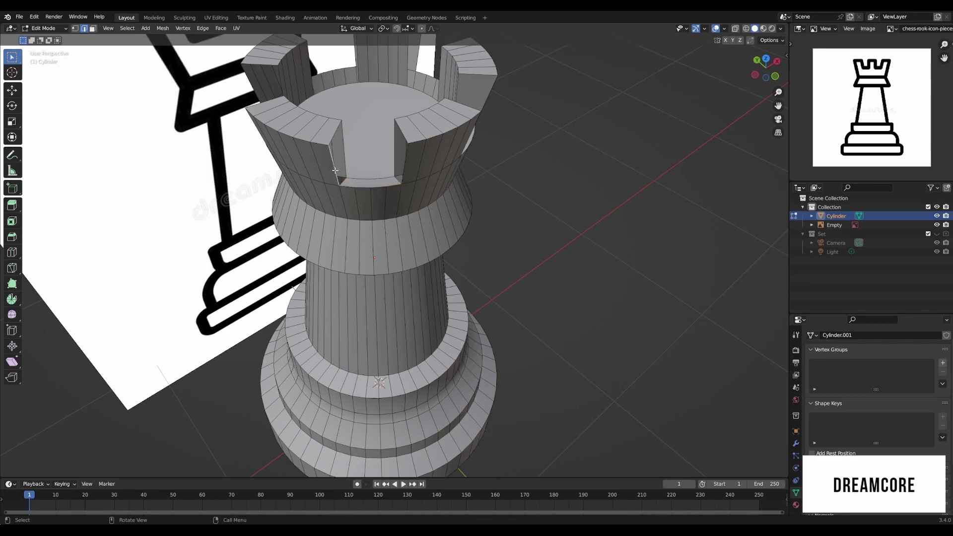
pyautogui.keyDown('shift'); pyautogui.click(333, 132); pyautogui.keyUp('shift')
pyautogui.keyDown('shift'); pyautogui.click(332, 132); pyautogui.keyUp('shift')
pyautogui.keyDown('shift'); pyautogui.click(345, 181); pyautogui.keyUp('shift')
# Step: Select the right notch wall edges, plus the inner rim edges and face
pyautogui.click(399, 180)
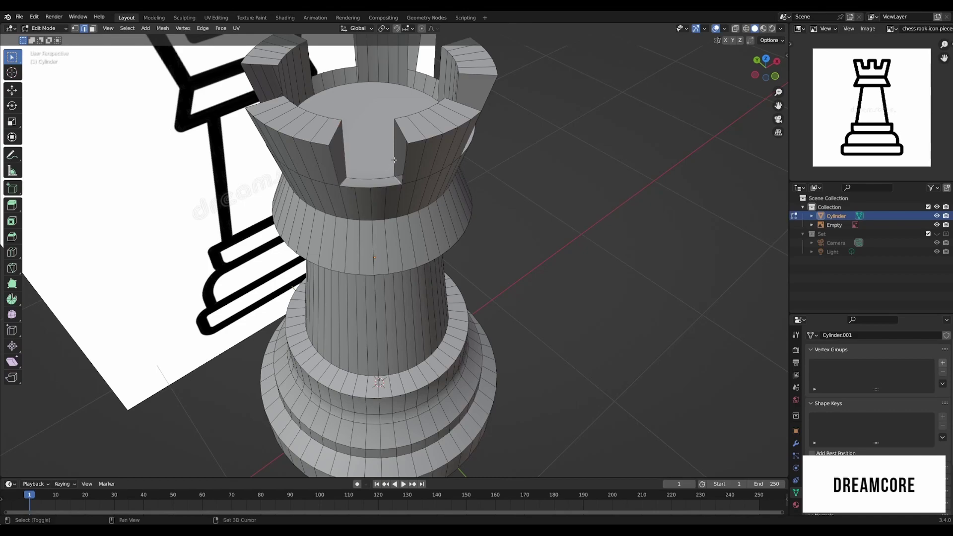
pyautogui.keyDown('shift'); pyautogui.click(396, 149); pyautogui.keyUp('shift')
pyautogui.keyDown('shift'); pyautogui.click(410, 161); pyautogui.keyUp('shift')
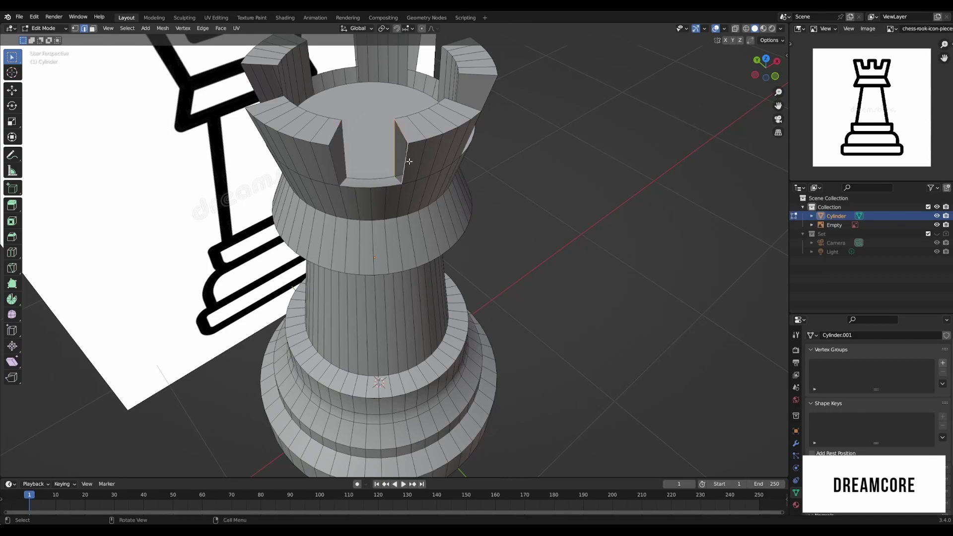
pyautogui.moveTo(409, 161); pyautogui.dragTo(376, 177, button='middle')
pyautogui.click(377, 178)
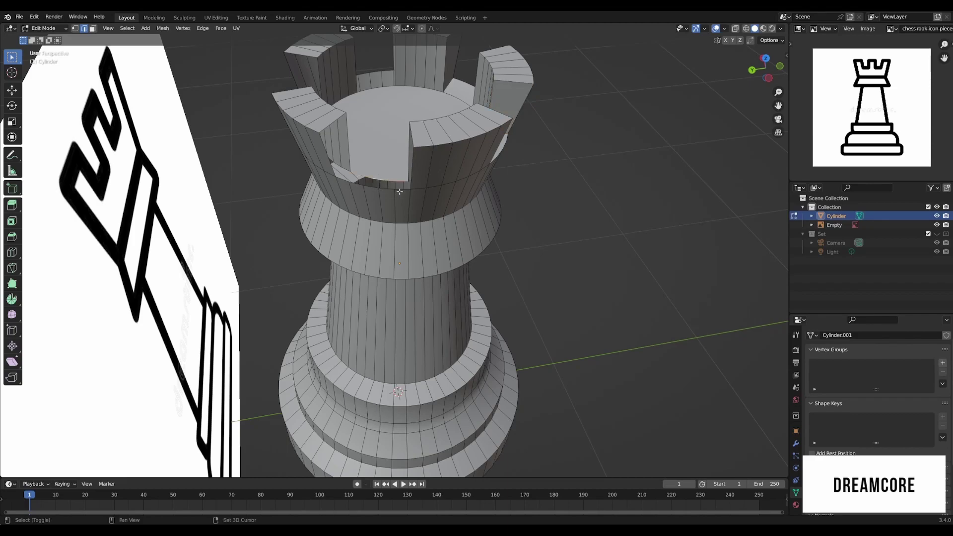
pyautogui.keyDown('shift'); pyautogui.click(352, 183); pyautogui.keyUp('shift')
pyautogui.keyDown('shift'); pyautogui.click(373, 179); pyautogui.keyUp('shift')
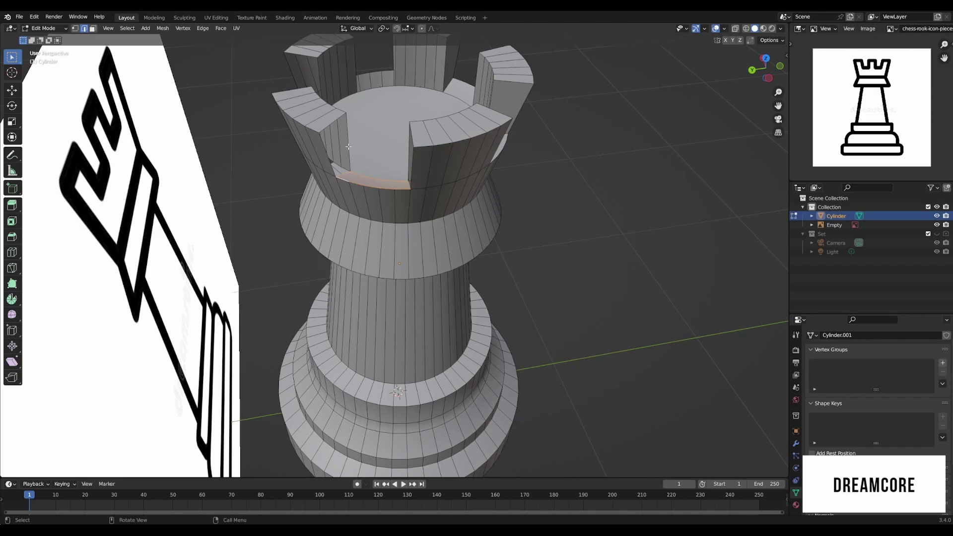
# Step: Select the left merlon's inner vertical edges and face, then a merlon face
pyautogui.click(348, 147)
pyautogui.keyDown('shift'); pyautogui.click(324, 156); pyautogui.keyUp('shift')
pyautogui.keyDown('shift'); pyautogui.click(356, 175); pyautogui.keyUp('shift')
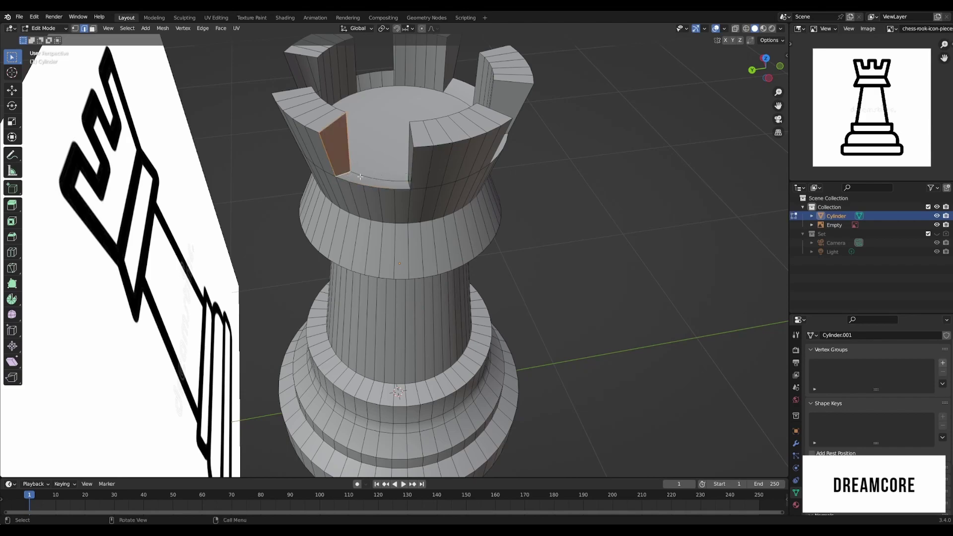
pyautogui.click(411, 174)
pyautogui.keyDown('shift'); pyautogui.click(409, 144); pyautogui.keyUp('shift')
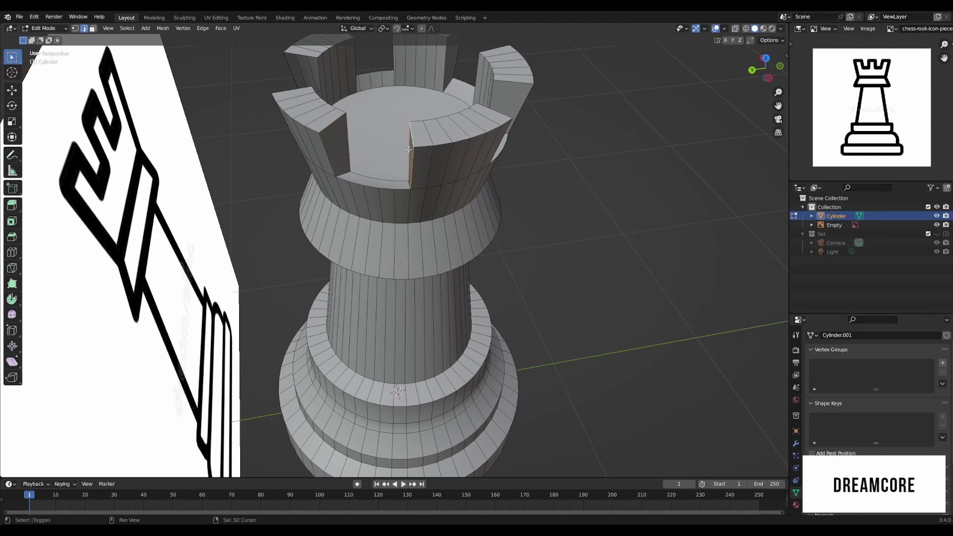
pyautogui.keyDown('shift'); pyautogui.click(419, 186); pyautogui.keyUp('shift')
pyautogui.moveTo(419, 186); pyautogui.dragTo(467, 156, button='middle')
# Step: Select vertical edge loops down the tower and the top rim edge loop
pyautogui.click(466, 158)
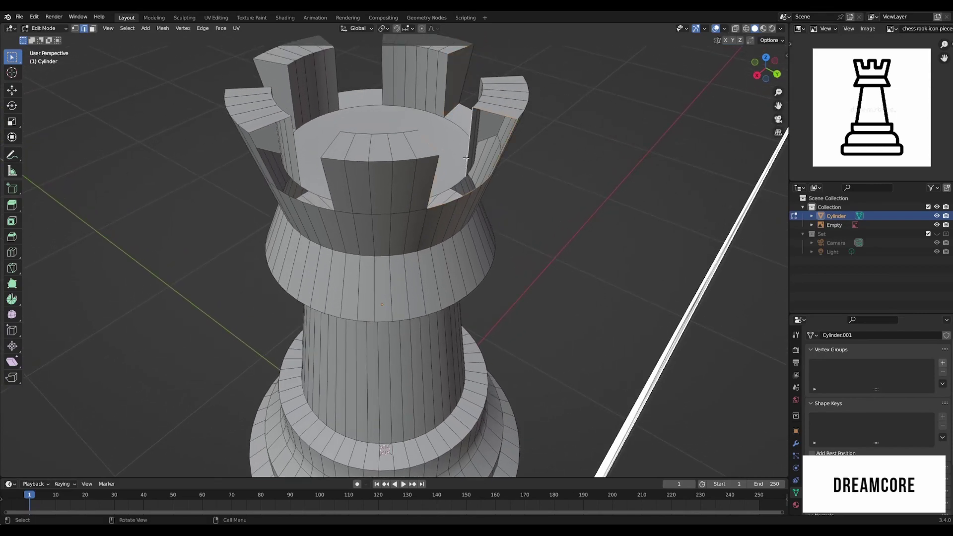
pyautogui.keyDown('alt'); pyautogui.click(463, 195); pyautogui.keyUp('alt')
pyautogui.keyDown('alt'); pyautogui.click(463, 195); pyautogui.keyUp('alt')
pyautogui.keyDown('ctrl'); pyautogui.click(485, 190); pyautogui.keyUp('ctrl')
pyautogui.moveTo(485, 190); pyautogui.dragTo(401, 207, button='middle')
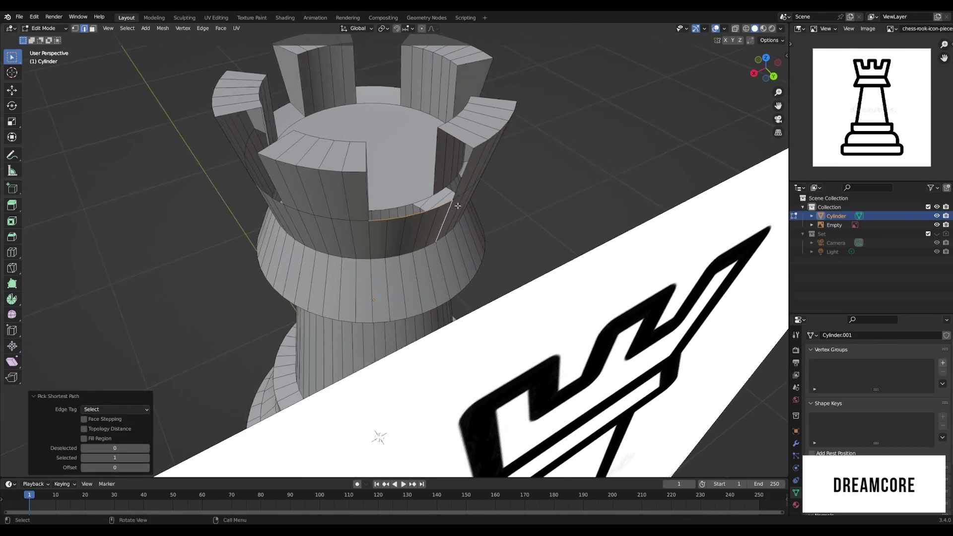
pyautogui.keyDown('alt'); pyautogui.click(401, 208); pyautogui.keyUp('alt')
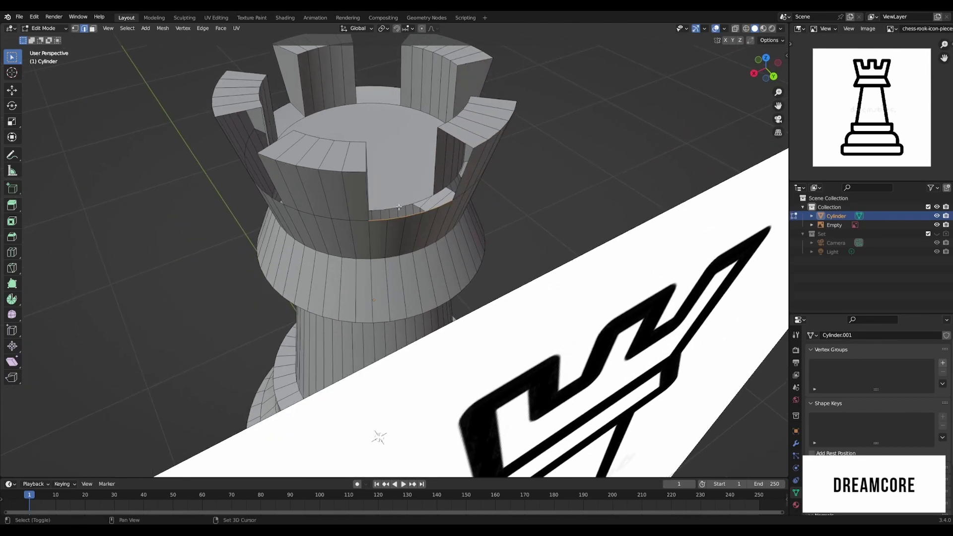
pyautogui.moveTo(399, 206); pyautogui.dragTo(249, 144, button='middle')
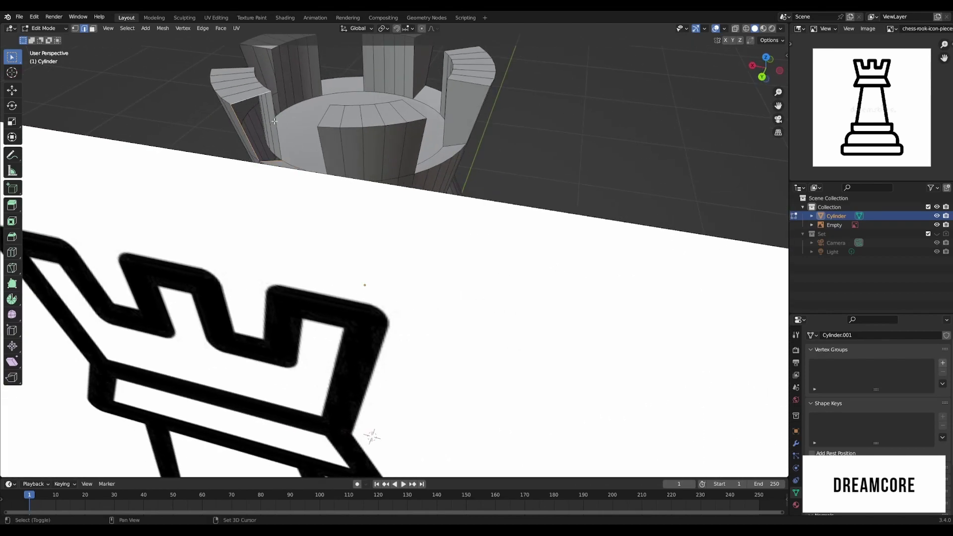
# Step: Select the merlons' inner face edges and a shortest edge path along the rim
pyautogui.keyDown('shift'); pyautogui.click(275, 160); pyautogui.keyUp('shift')
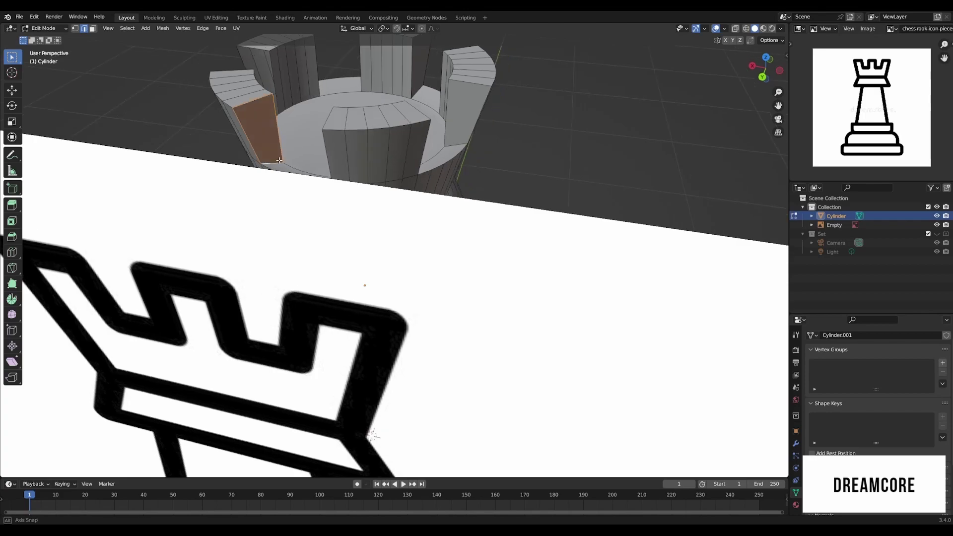
pyautogui.moveTo(275, 160); pyautogui.dragTo(391, 155, button='middle')
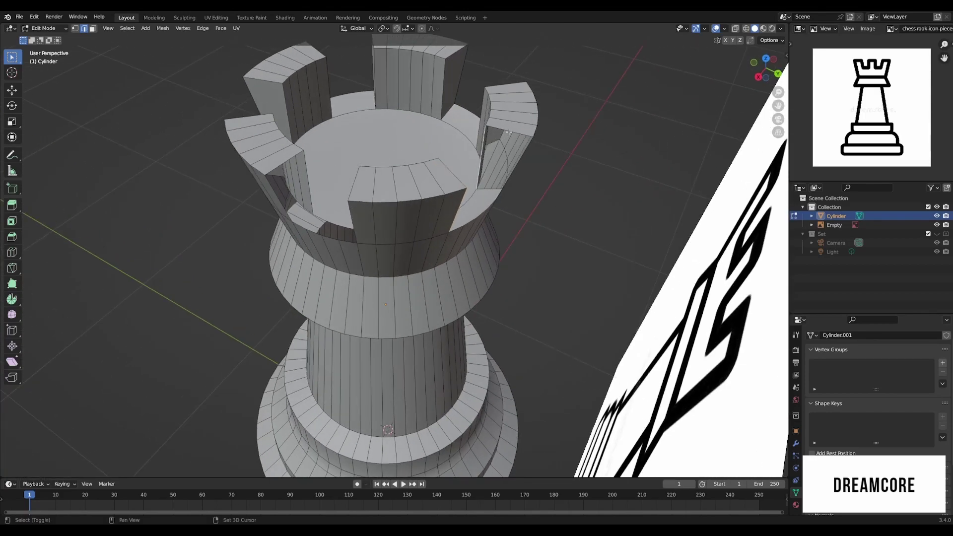
pyautogui.keyDown('shift'); pyautogui.click(486, 188); pyautogui.keyUp('shift')
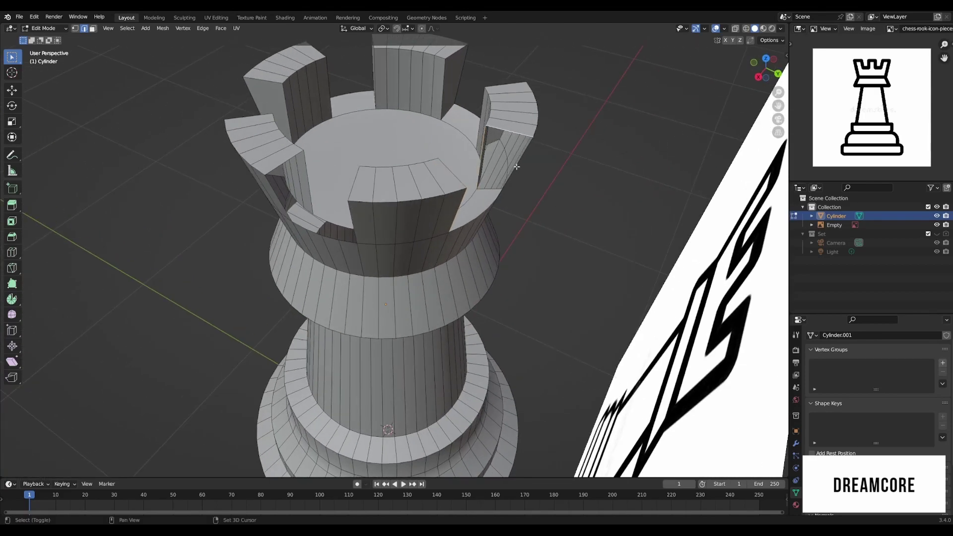
pyautogui.keyDown('shift'); pyautogui.click(487, 190); pyautogui.keyUp('shift')
pyautogui.moveTo(487, 191); pyautogui.dragTo(446, 188, button='middle')
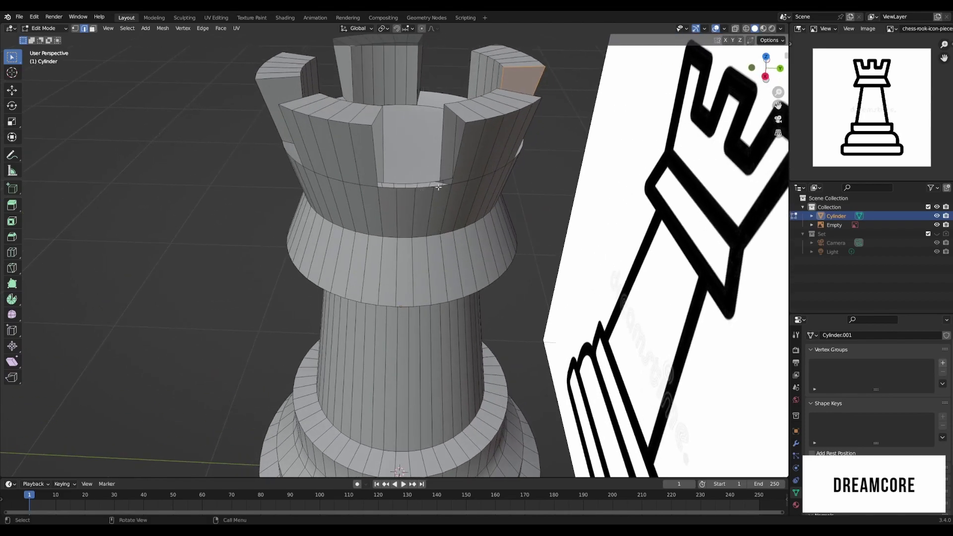
pyautogui.click(429, 190)
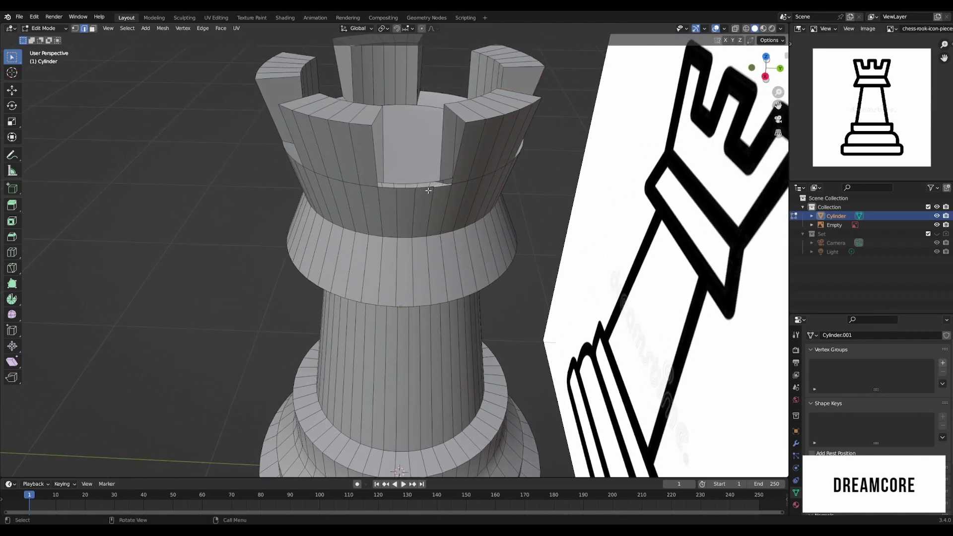
pyautogui.keyDown('ctrl'); pyautogui.click(390, 189); pyautogui.keyUp('ctrl')
pyautogui.moveTo(390, 188); pyautogui.dragTo(387, 207, button='middle')
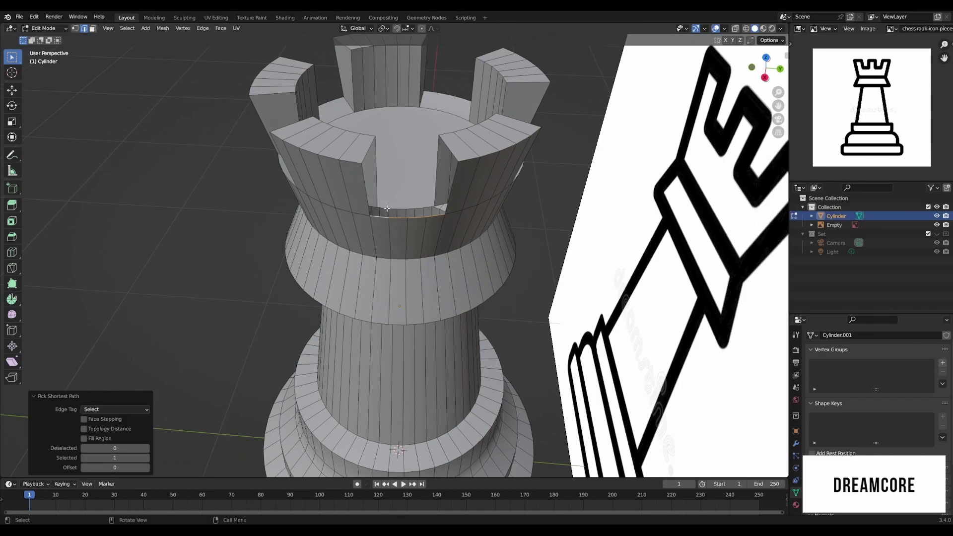
# Step: Undo a region fill, then select the left crenel's vertical face and edge
pyautogui.keyDown('ctrl'); pyautogui.keyDown('shift'); pyautogui.click(365, 147); pyautogui.keyUp('shift'); pyautogui.keyUp('ctrl')
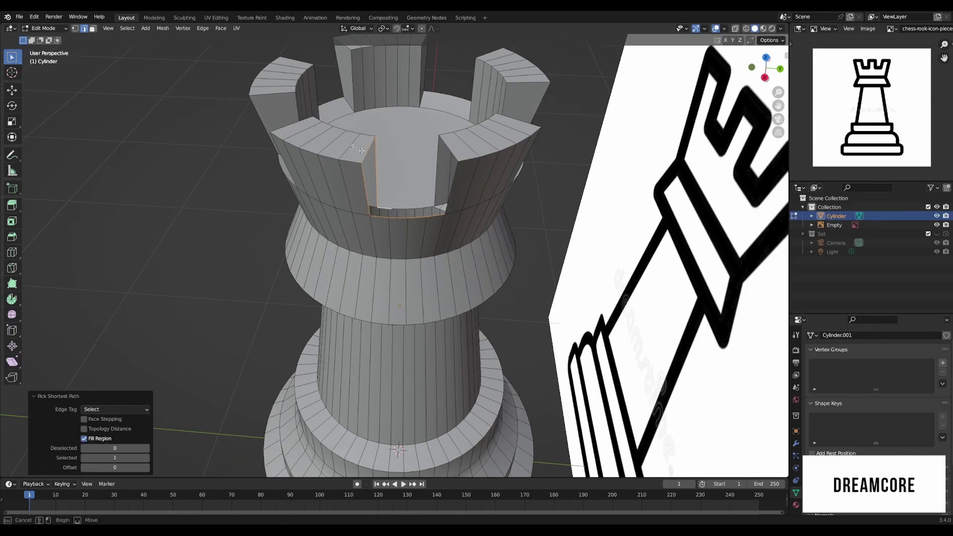
pyautogui.hotkey('ctrl', 'z')
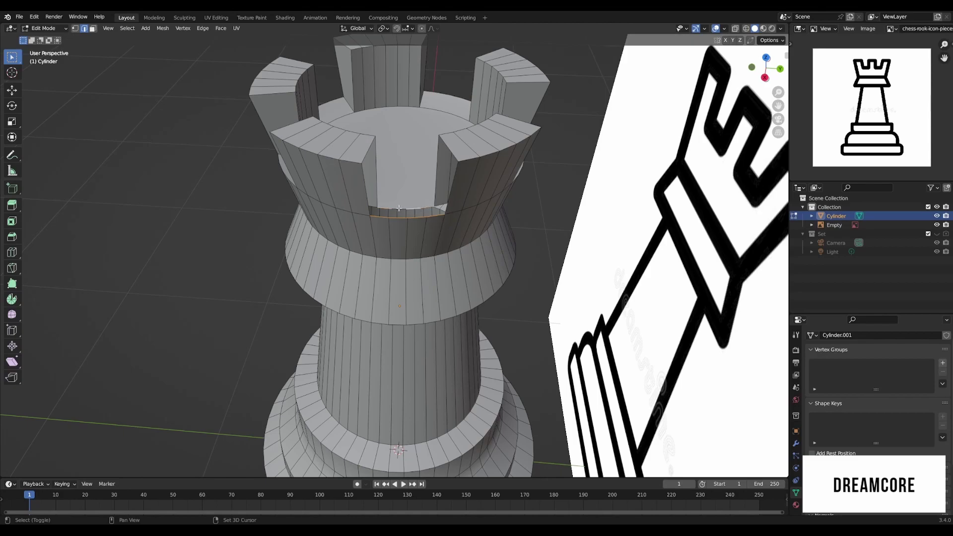
pyautogui.keyDown('ctrl'); pyautogui.keyDown('shift'); pyautogui.click(382, 207); pyautogui.keyUp('shift'); pyautogui.keyUp('ctrl')
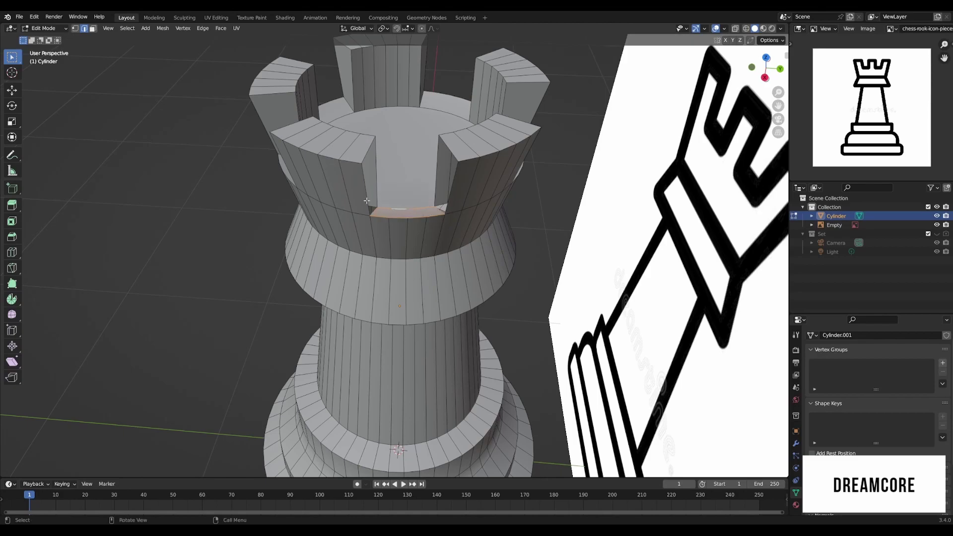
pyautogui.keyDown('alt'); pyautogui.click(368, 199); pyautogui.keyUp('alt')
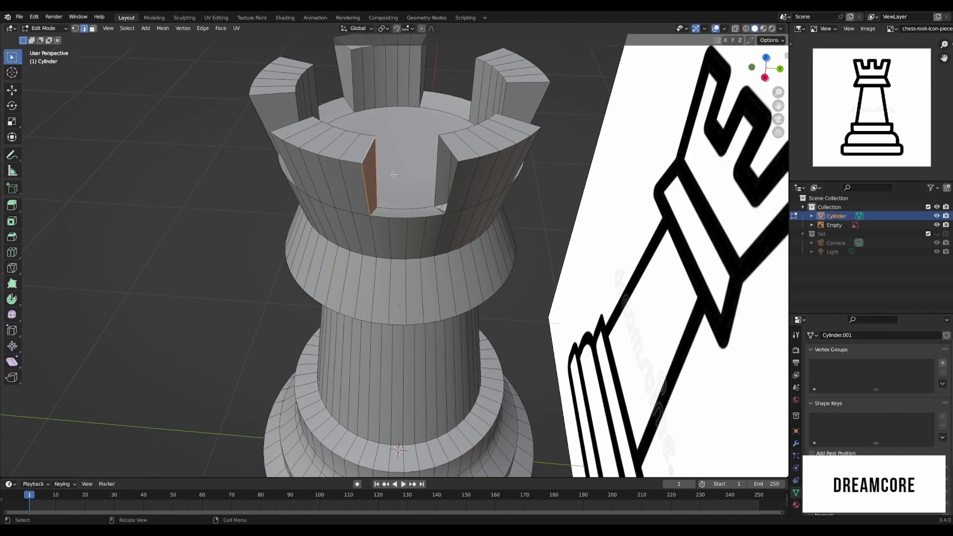
pyautogui.keyDown('shift'); pyautogui.click(436, 170); pyautogui.keyUp('shift')
pyautogui.click(437, 170)
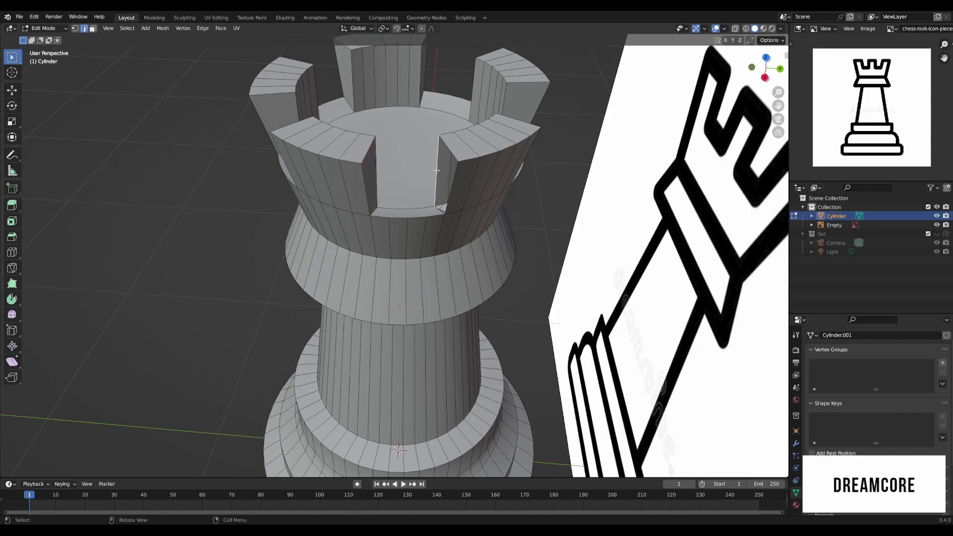
# Step: Fill a face between the right crenel's two inner edges
pyautogui.keyDown('shift'); pyautogui.click(449, 147); pyautogui.keyUp('shift')
pyautogui.keyDown('shift'); pyautogui.click(454, 186); pyautogui.keyUp('shift')
pyautogui.press('f')
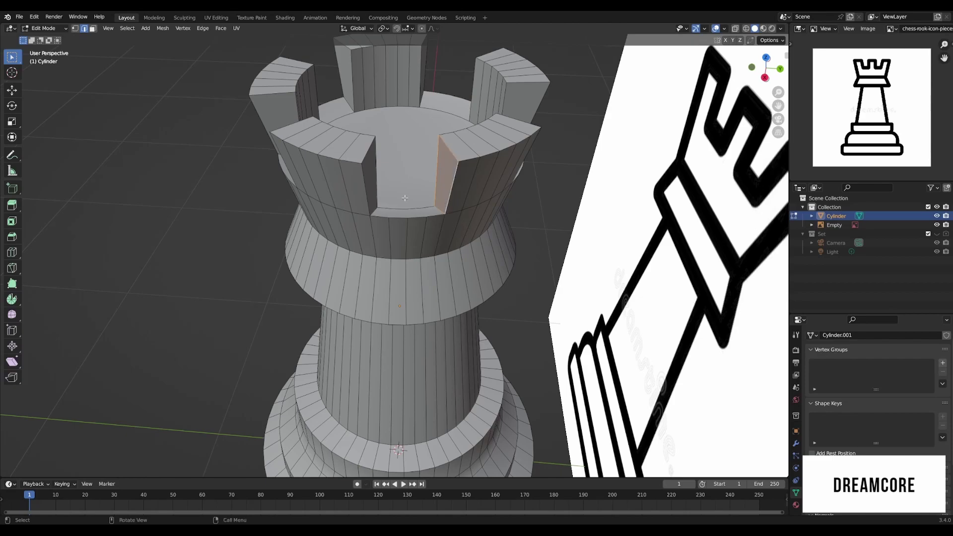
pyautogui.moveTo(443, 221); pyautogui.dragTo(472, 183, button='middle')
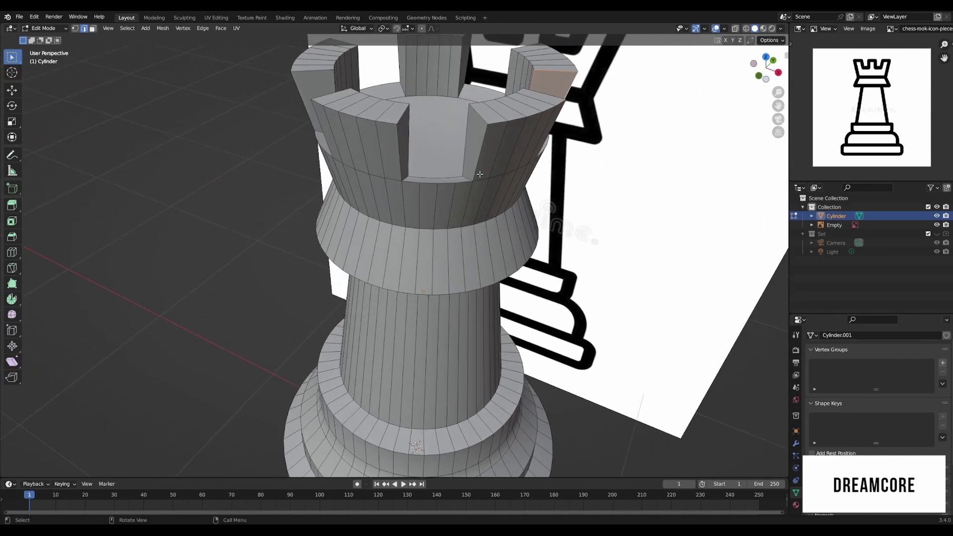
# Step: Frame the rook and show it in Front Orthographic with X-ray over the reference icon
pyautogui.press('Home')
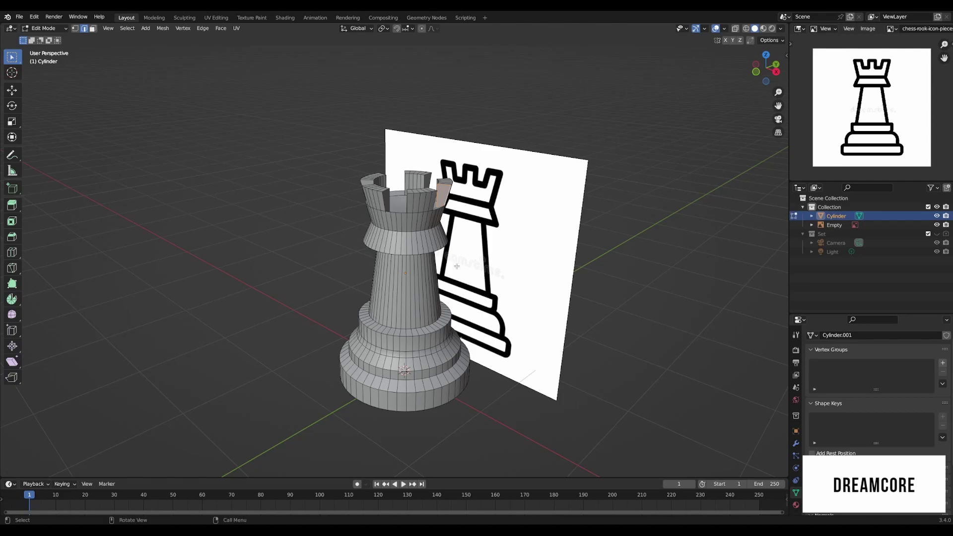
pyautogui.moveTo(459, 267); pyautogui.dragTo(505, 252, button='middle')
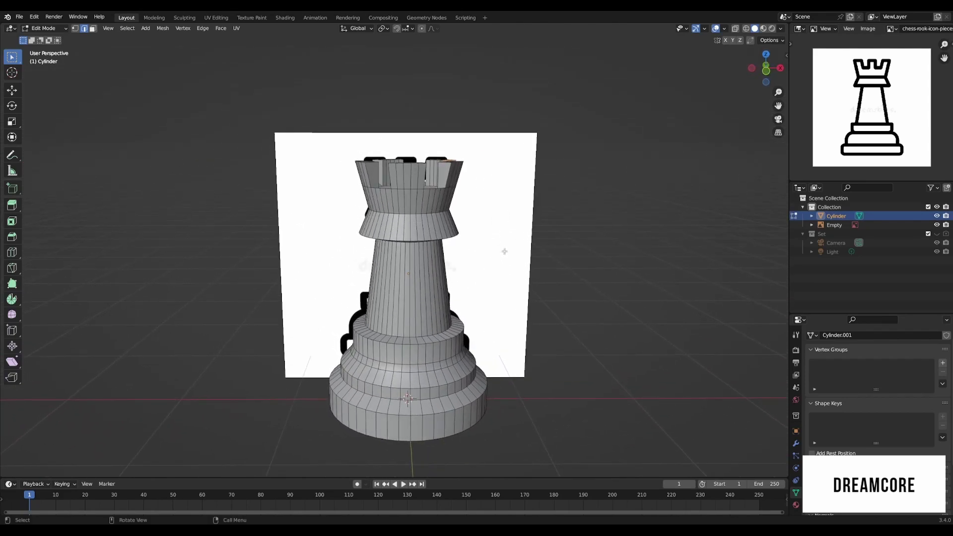
pyautogui.press('KP_1')
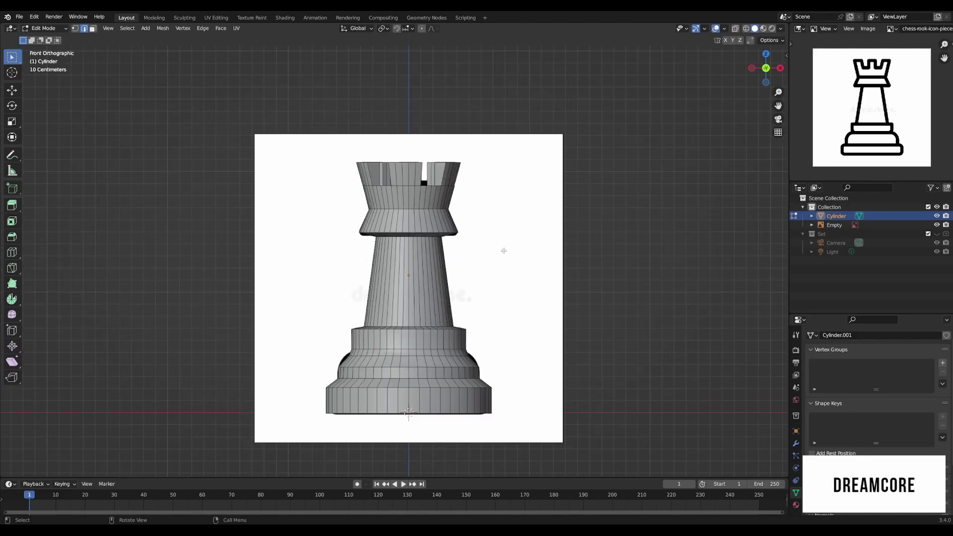
pyautogui.hotkey('alt', 'z')
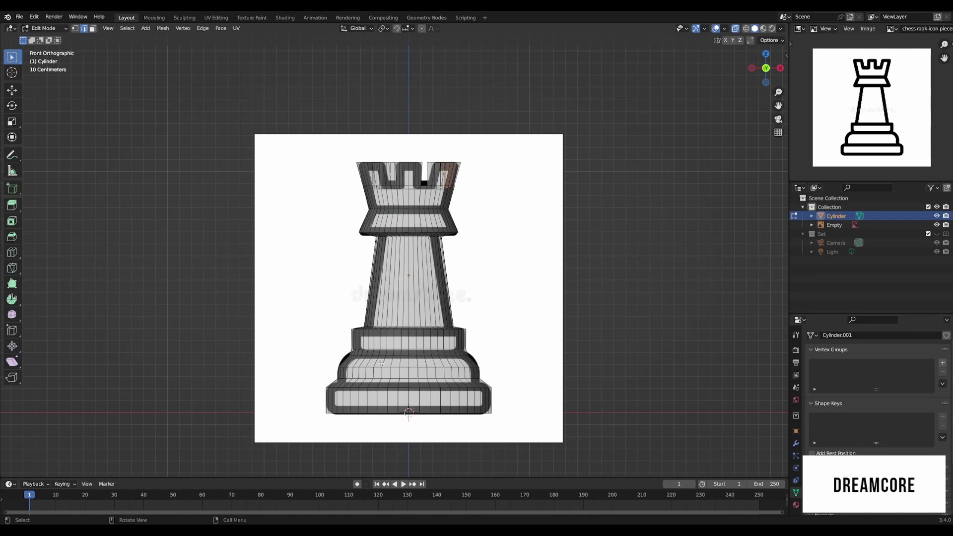
# Step: Loop-cut a centred ring on the base and widen it to 1.048
pyautogui.hotkey('ctrl', 'r')
pyautogui.click(444, 363)
pyautogui.rightClick(443, 363)
pyautogui.press('s')
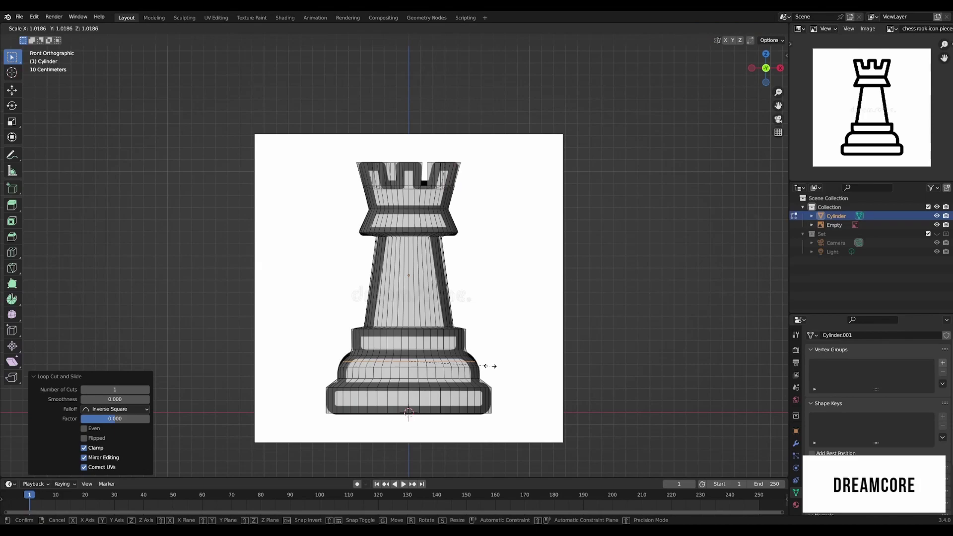
pyautogui.click(492, 368)
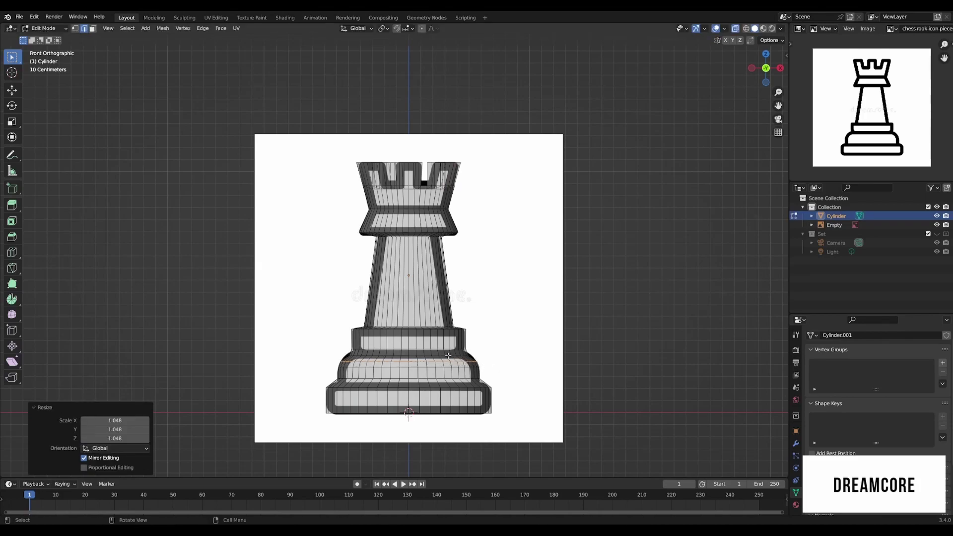
# Step: Raise the ring above by about 0.02 m and shrink it to 0.910
pyautogui.press('g')
pyautogui.press('g')
pyautogui.click(476, 356)
pyautogui.press('g')
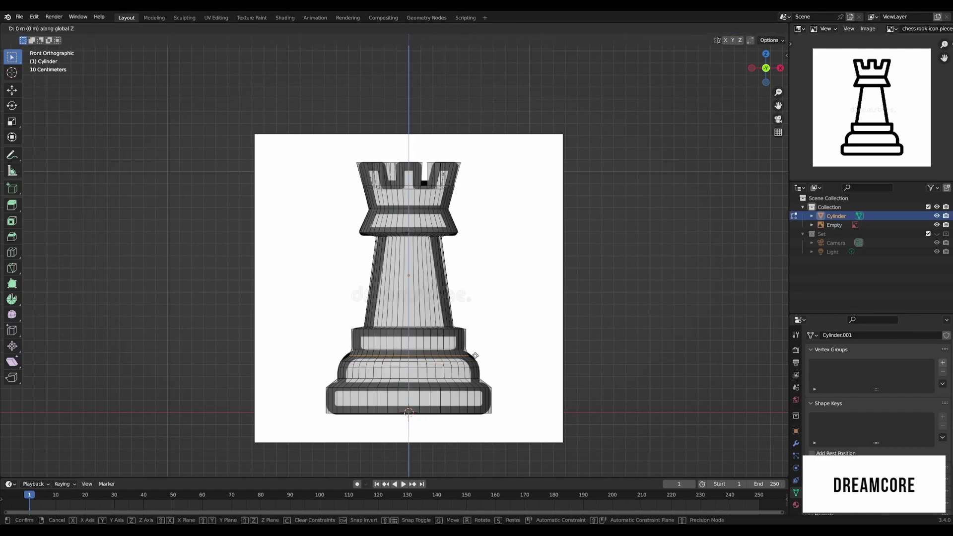
pyautogui.press('z')
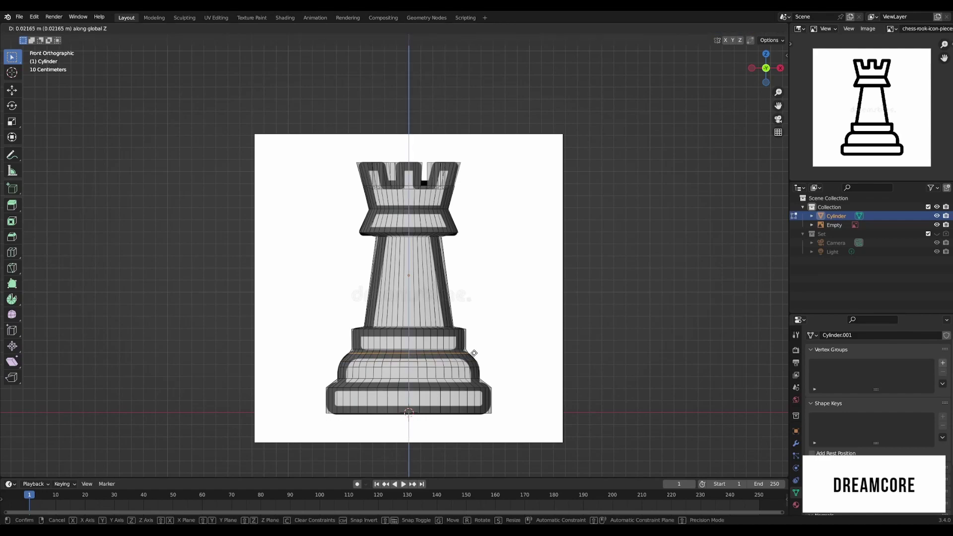
pyautogui.click(474, 355)
pyautogui.press('s')
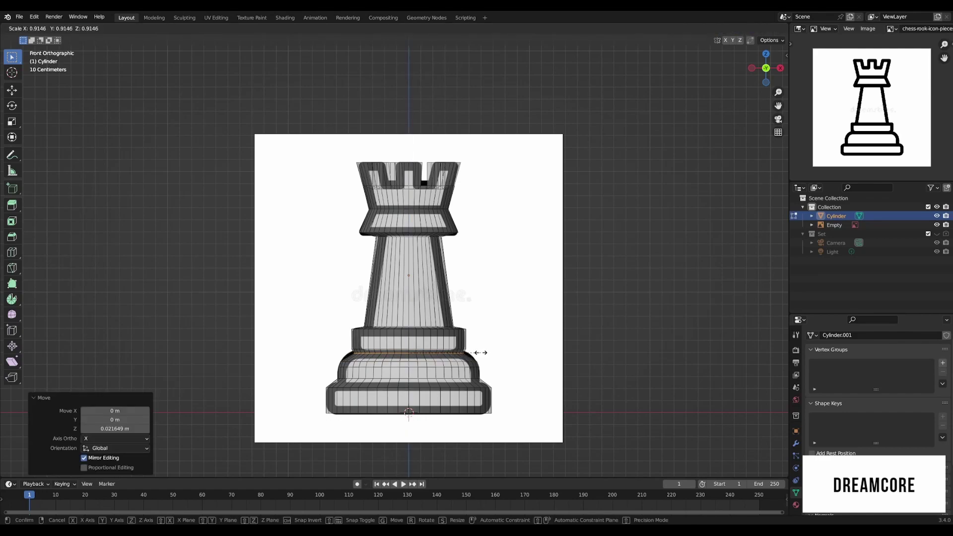
pyautogui.click(479, 353)
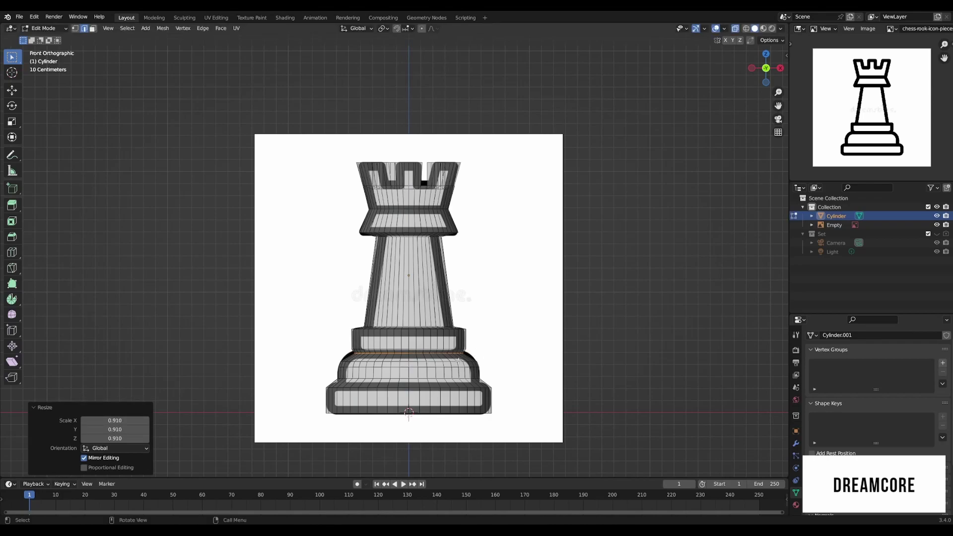
# Step: Cut another ring on the base step, widen it to 1.063, and return to Object Mode
pyautogui.hotkey('ctrl', 'r')
pyautogui.click(475, 361)
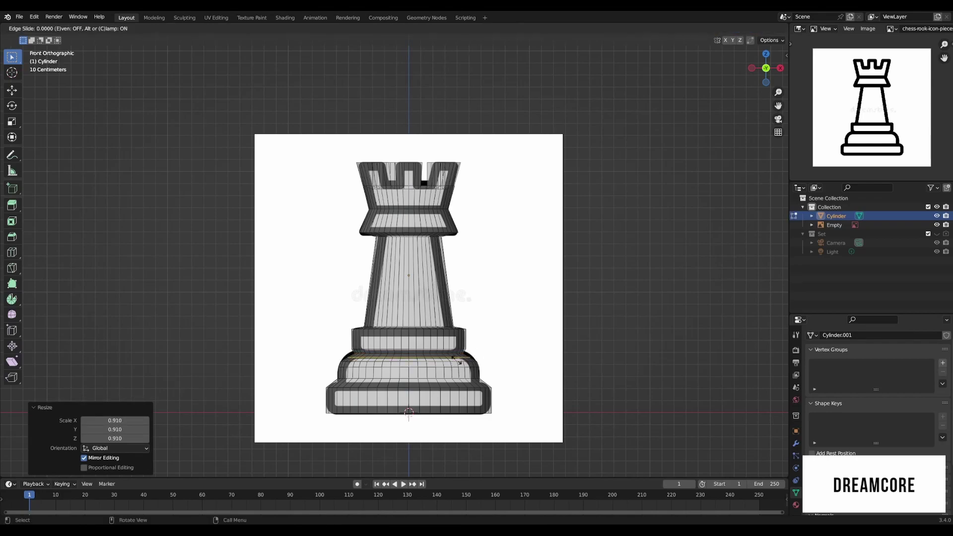
pyautogui.rightClick(487, 361)
pyautogui.press('s')
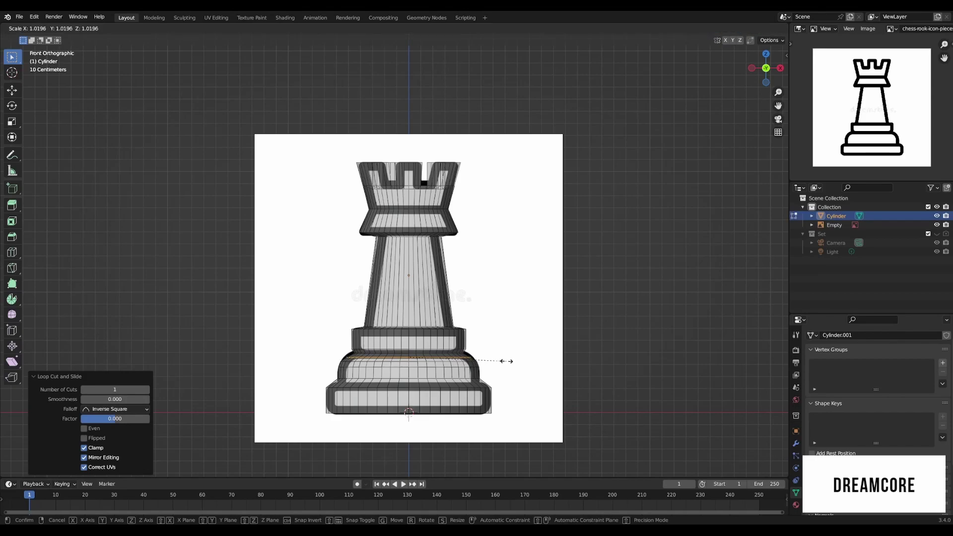
pyautogui.click(509, 361)
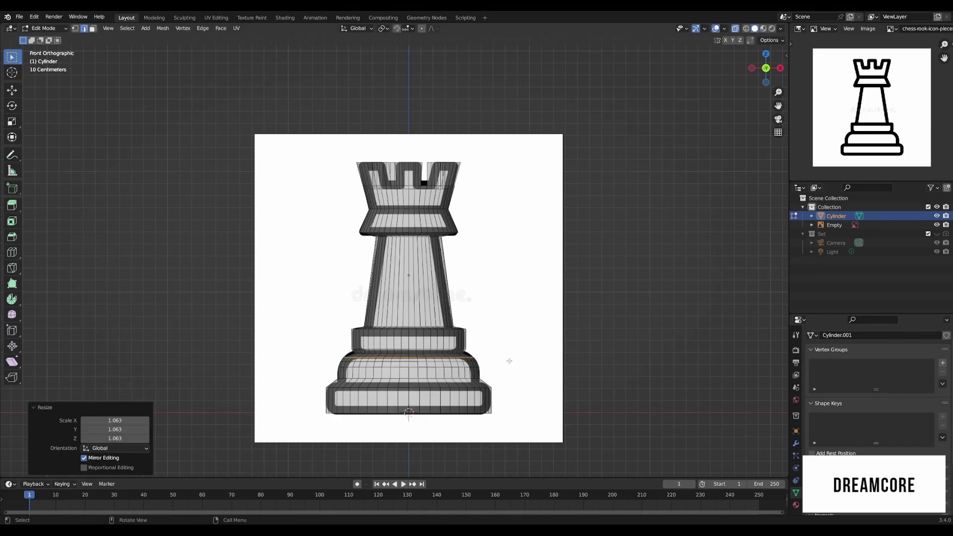
pyautogui.press('Tab')
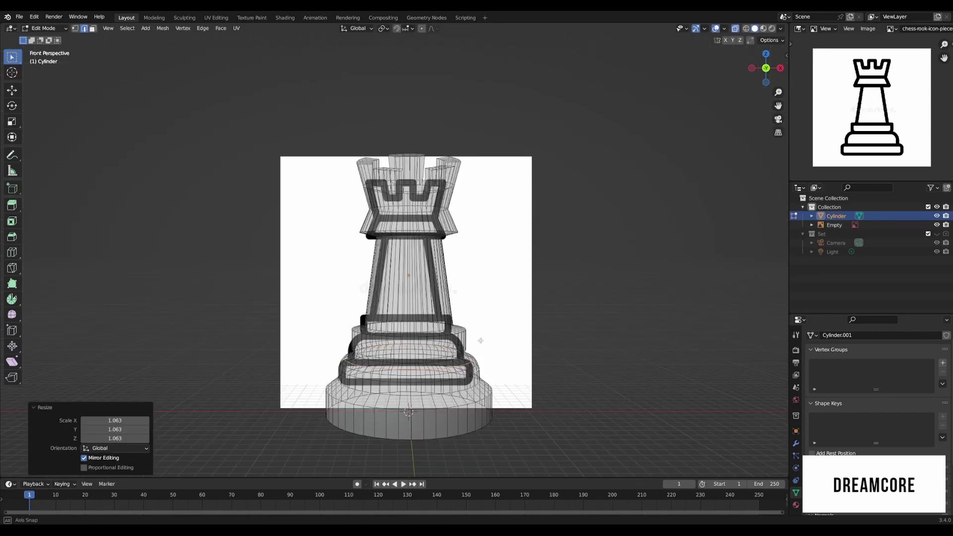
pyautogui.moveTo(481, 340)
pyautogui.mouseDown(button='middle')
pyautogui.moveTo(466, 350)
pyautogui.moveTo(425, 345)
pyautogui.moveTo(376, 321)
pyautogui.moveTo(425, 336)
pyautogui.moveTo(472, 325)
pyautogui.mouseUp(button='middle')
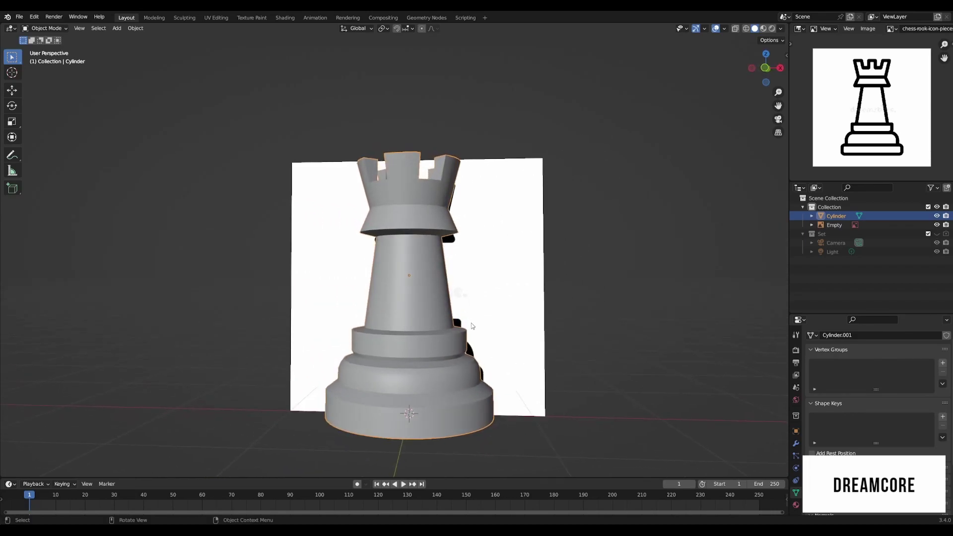
# Step: Cut one more ring on the upper base step in front view and widen it to 1.012
pyautogui.press('Tab')
pyautogui.scroll(4, 447, 320)
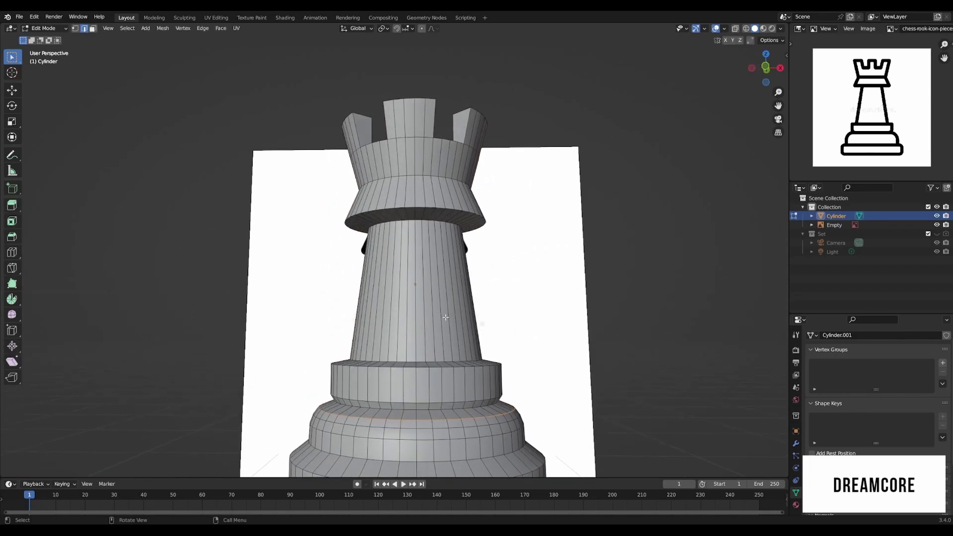
pyautogui.press('KP_1')
pyautogui.hotkey('ctrl', 'r')
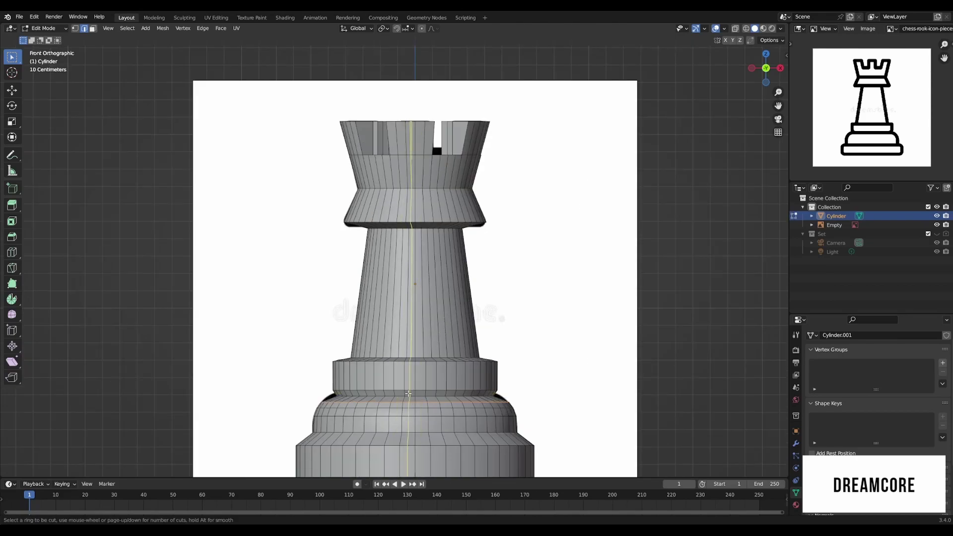
pyautogui.click(405, 392)
pyautogui.rightClick(405, 393)
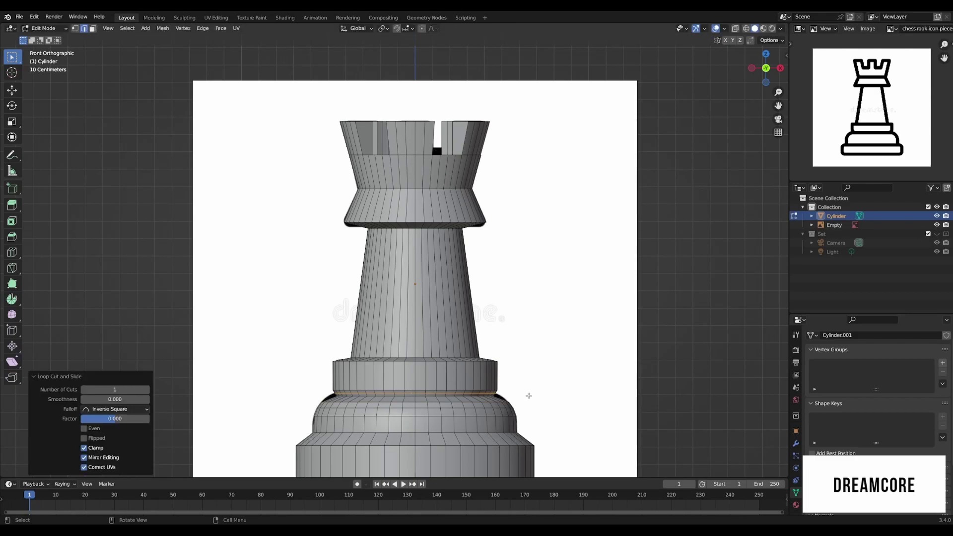
pyautogui.press('s')
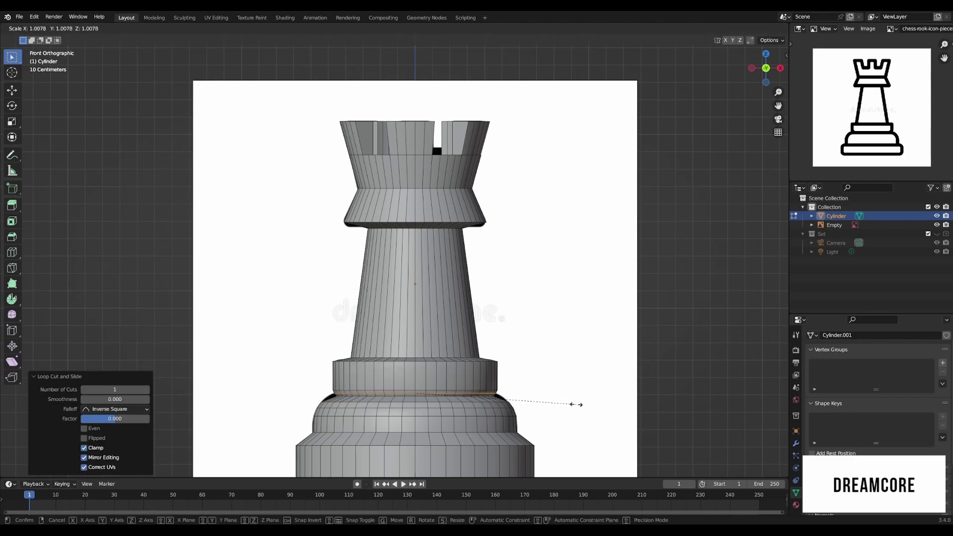
pyautogui.click(580, 406)
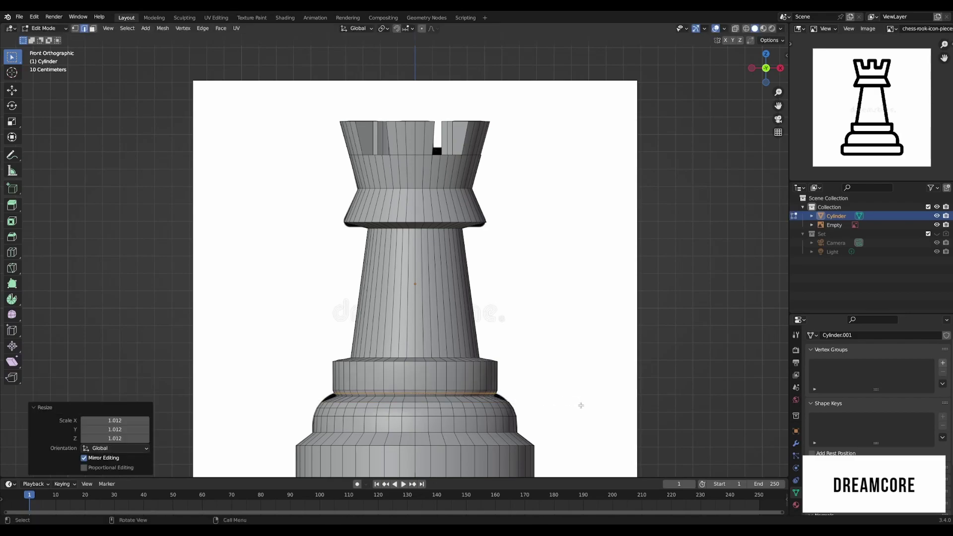
pyautogui.press('Tab')
pyautogui.scroll(-3, 507, 344)
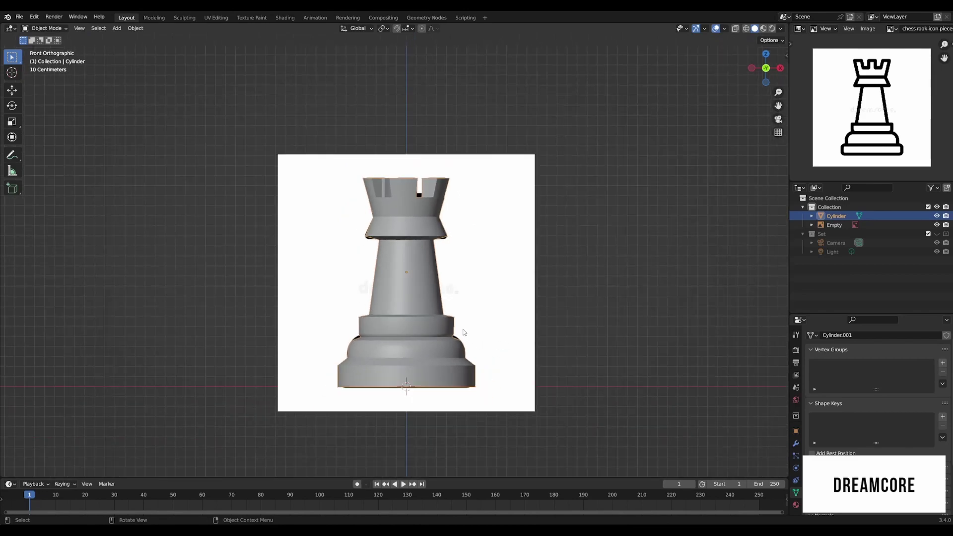
pyautogui.moveTo(507, 343); pyautogui.dragTo(446, 296, button='middle')
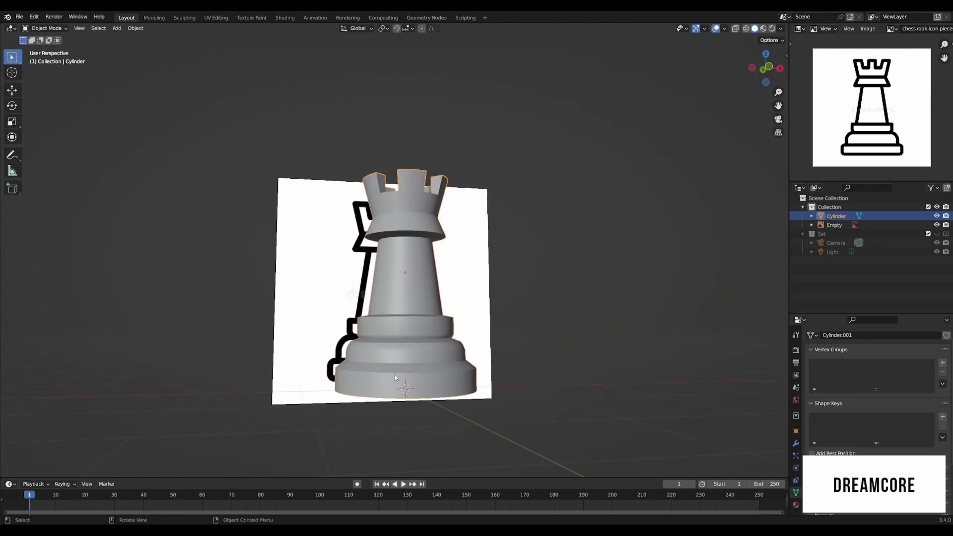
# Step: Select the base's bottom edge loop in Edit Mode and start bevelling it
pyautogui.press('Tab')
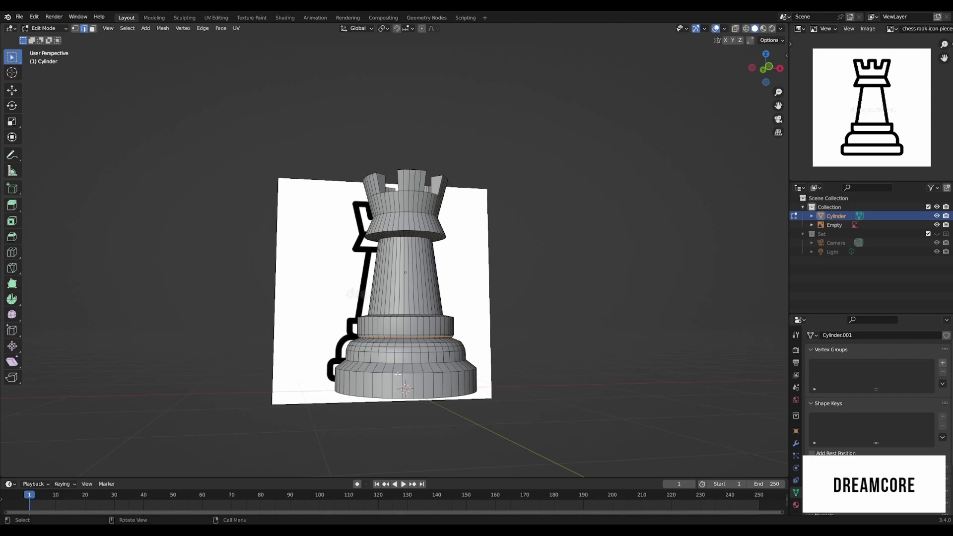
pyautogui.keyDown('alt'); pyautogui.click(398, 375); pyautogui.keyUp('alt')
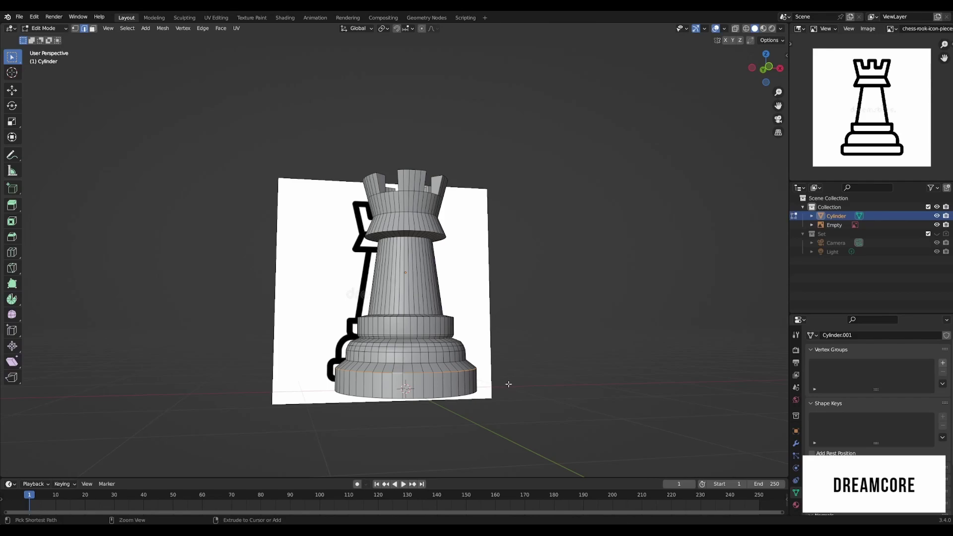
pyautogui.hotkey('ctrl', 'b')
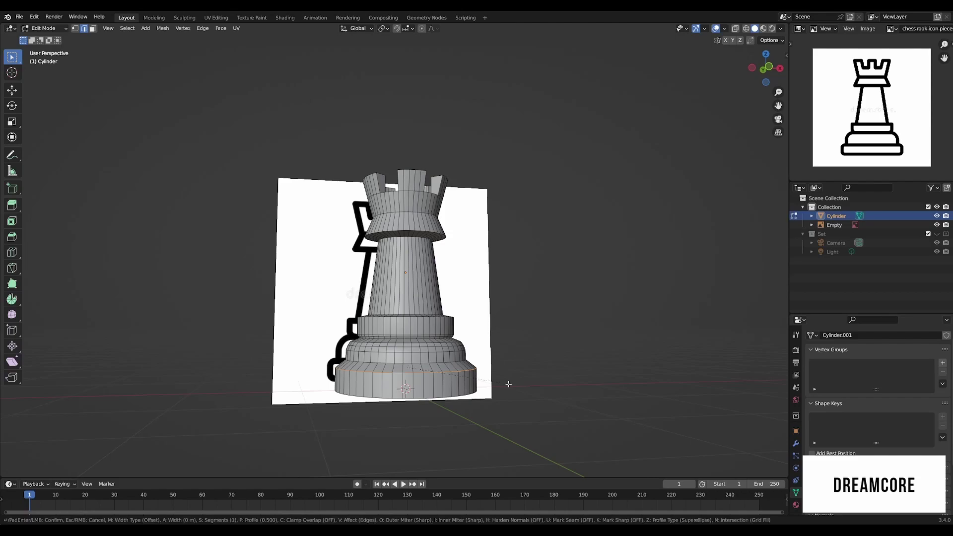
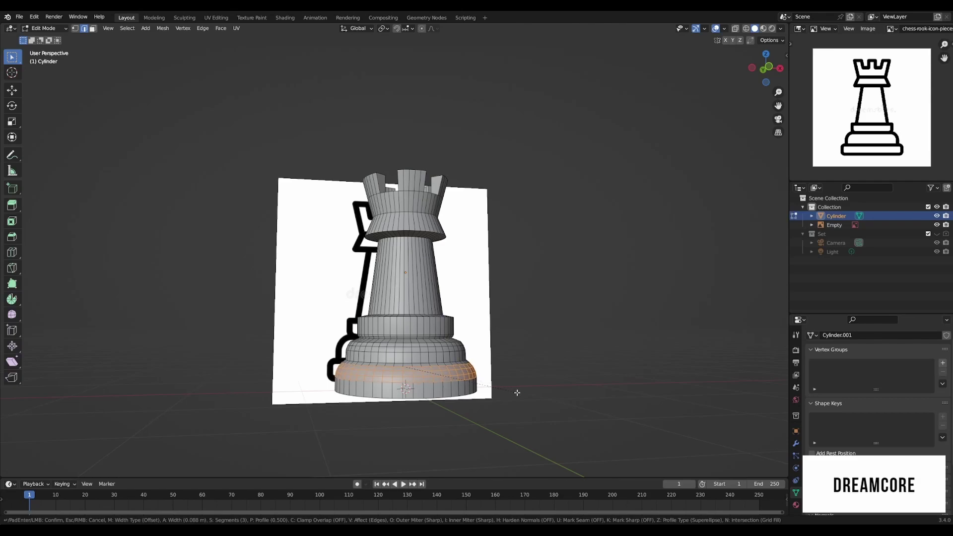
# Step: Confirm the bevel on the rook's bottom edge and return to Edit Mode
pyautogui.click(518, 393)
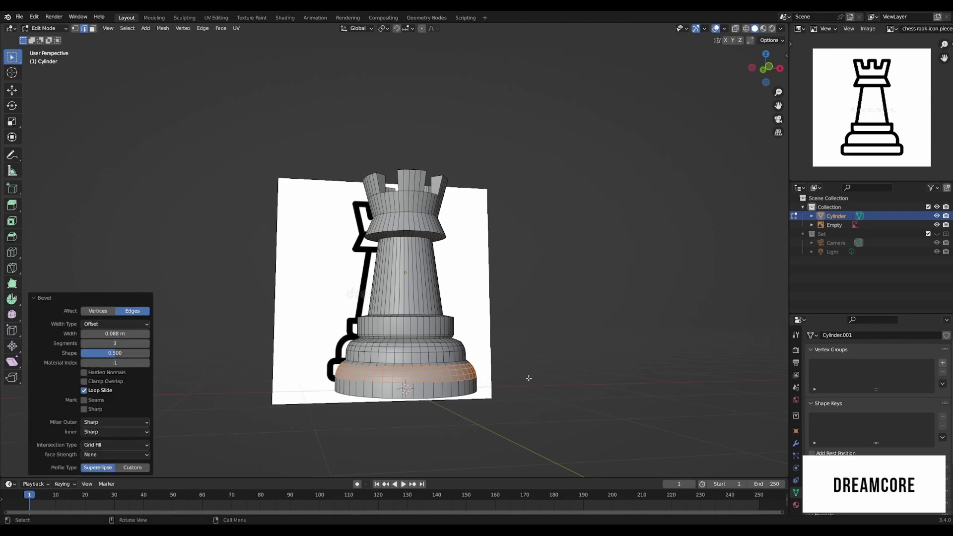
pyautogui.press('Tab')
pyautogui.moveTo(526, 378); pyautogui.dragTo(378, 380, button='middle')
pyautogui.press('Tab')
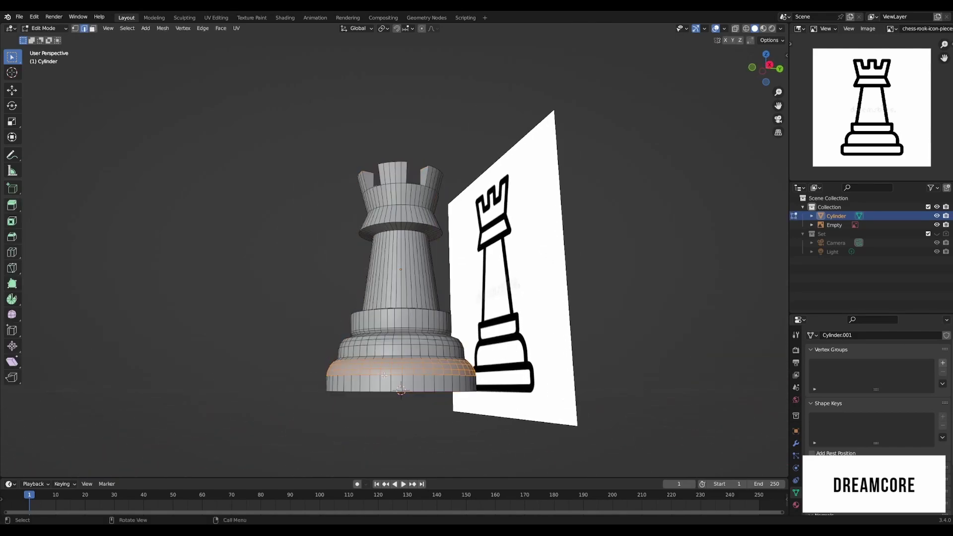
# Step: Raise the shaft's top edge loop about 0.018 m along Z, then return to Object Mode
pyautogui.moveTo(395, 361); pyautogui.dragTo(422, 389, button='middle')
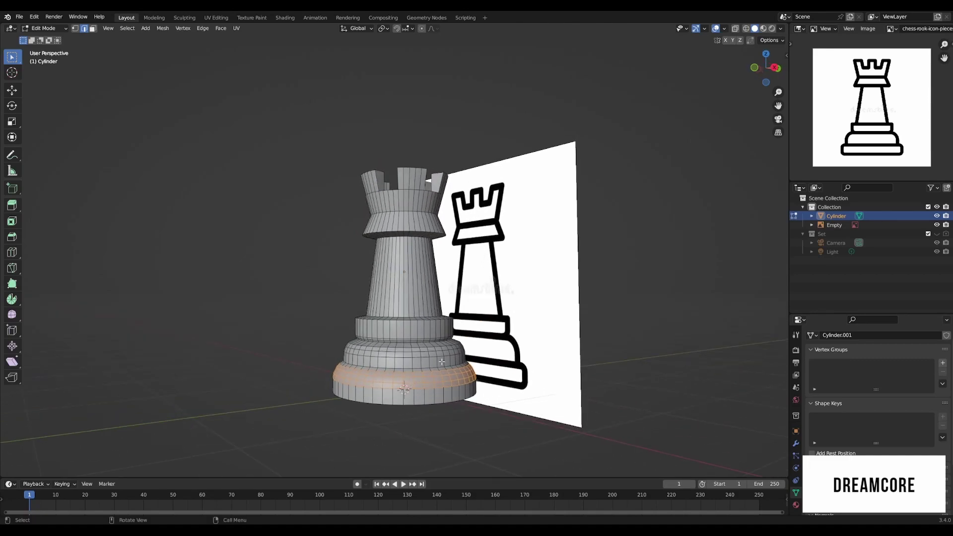
pyautogui.moveTo(424, 350); pyautogui.dragTo(474, 351, button='middle')
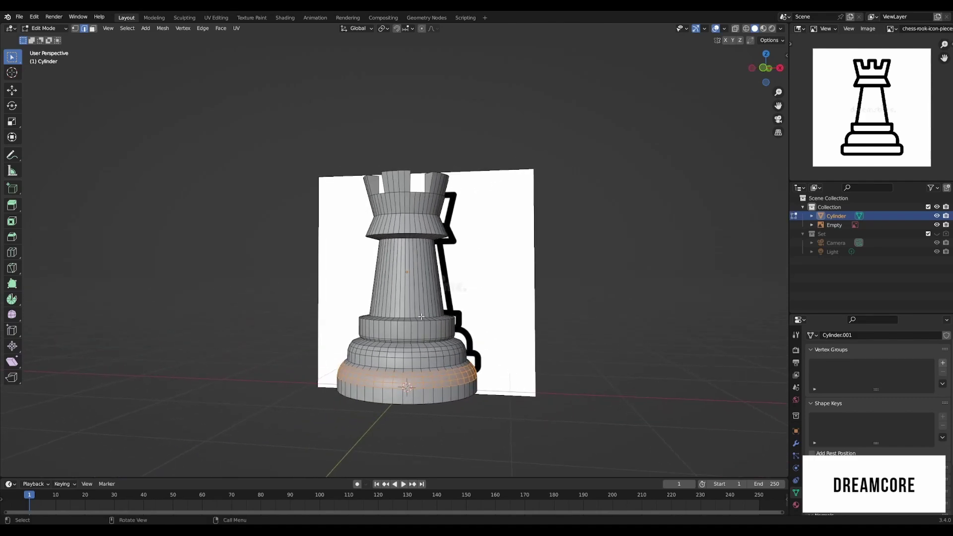
pyautogui.scroll(3, 425, 260)
pyautogui.keyDown('alt'); pyautogui.click(418, 227); pyautogui.keyUp('alt')
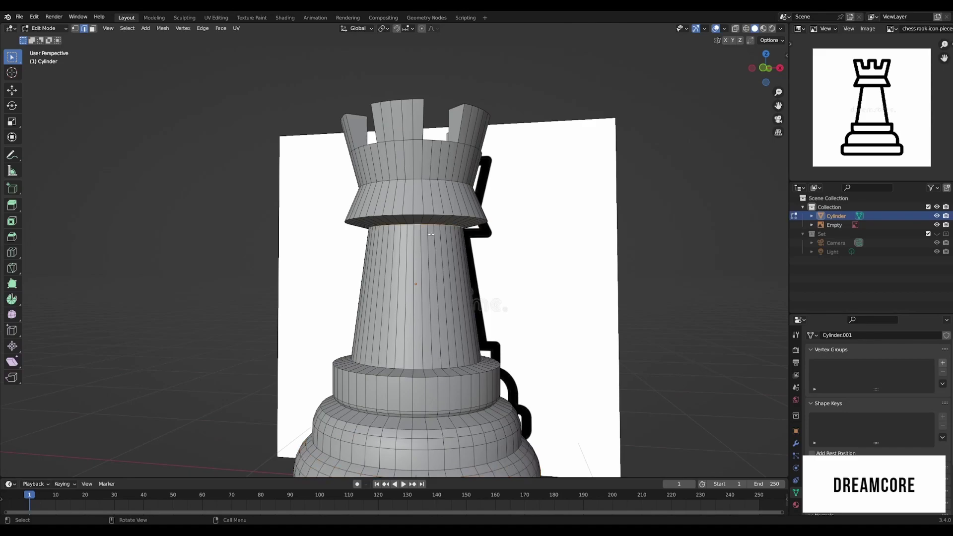
pyautogui.press('g')
pyautogui.press('z')
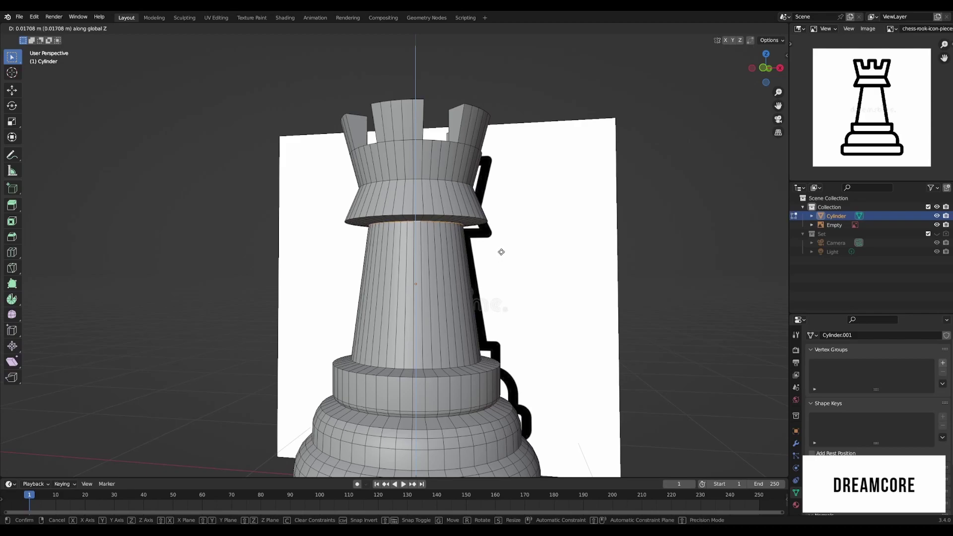
pyautogui.click(501, 250)
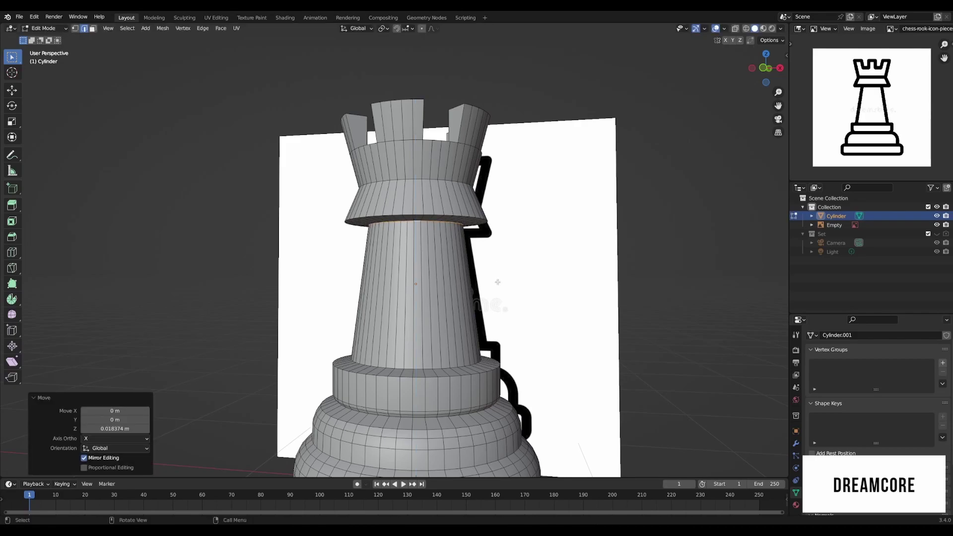
pyautogui.moveTo(501, 250); pyautogui.dragTo(459, 321, button='middle')
pyautogui.press('Tab')
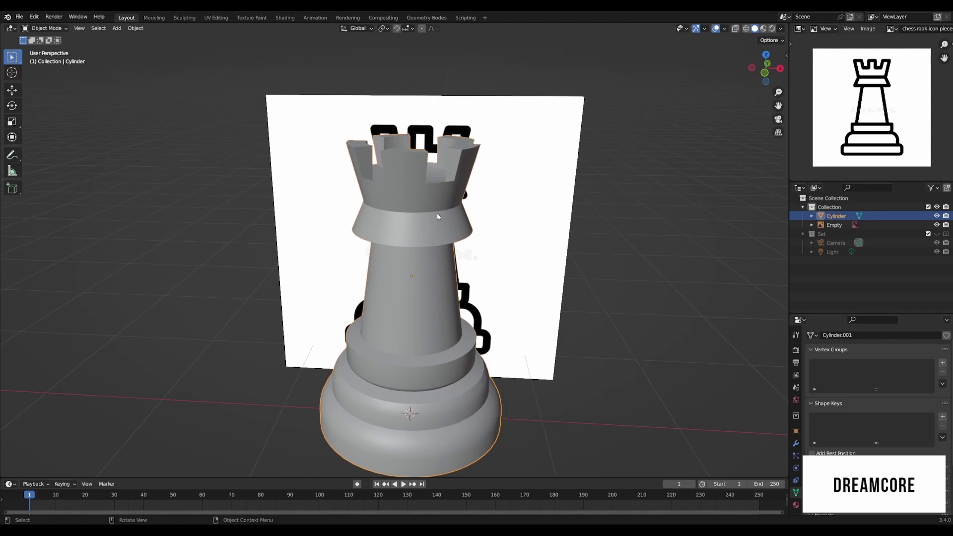
# Step: Switch the viewport to Material Preview shading and split it into two side-by-side views
pyautogui.moveTo(431, 220); pyautogui.dragTo(463, 248, button='middle')
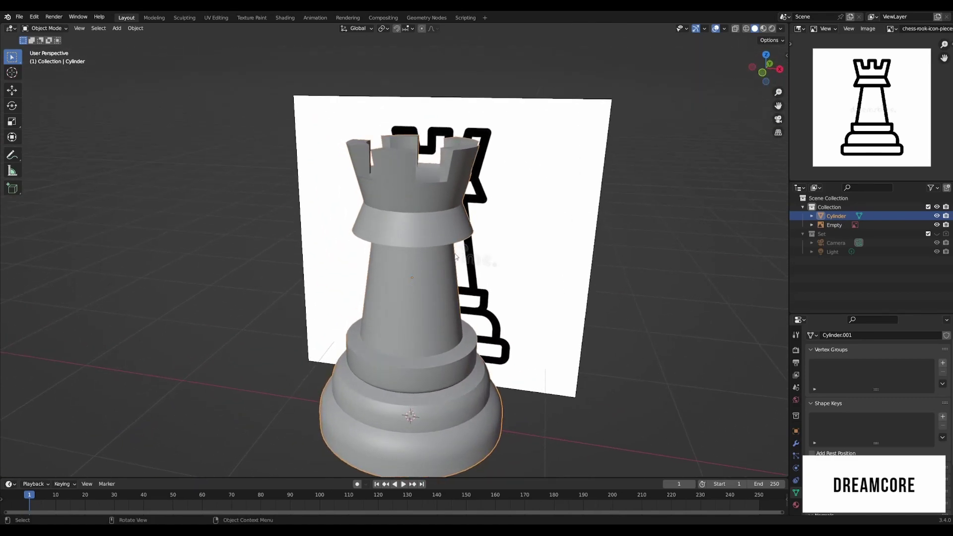
pyautogui.click(764, 29)
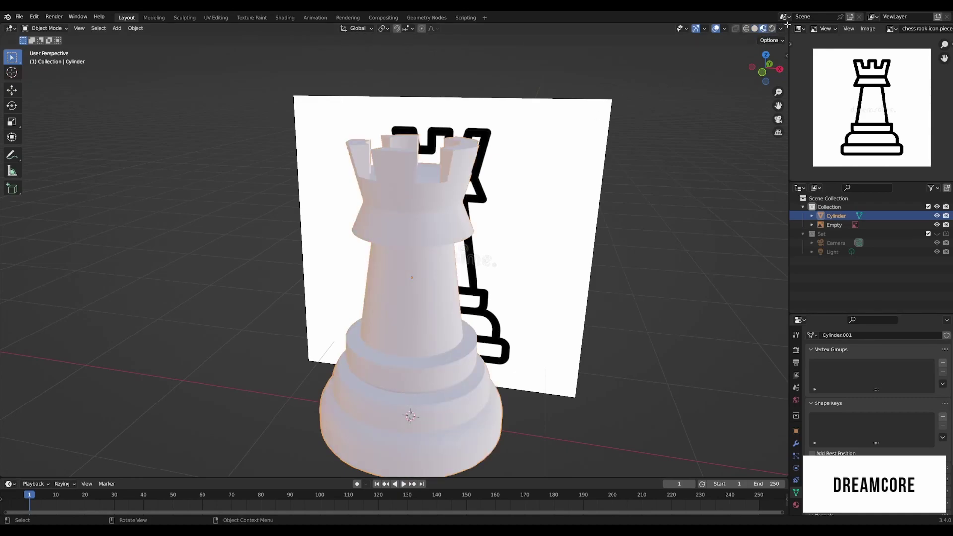
pyautogui.moveTo(788, 24); pyautogui.dragTo(462, 65)
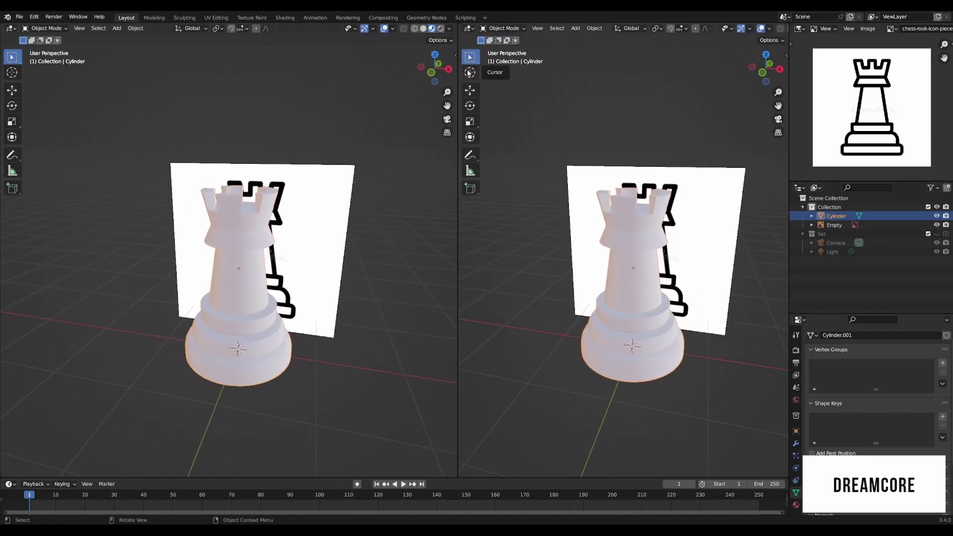
# Step: Make the right area a Shader Editor, join the extra 3D view split, and widen the editor
pyautogui.click(469, 30)
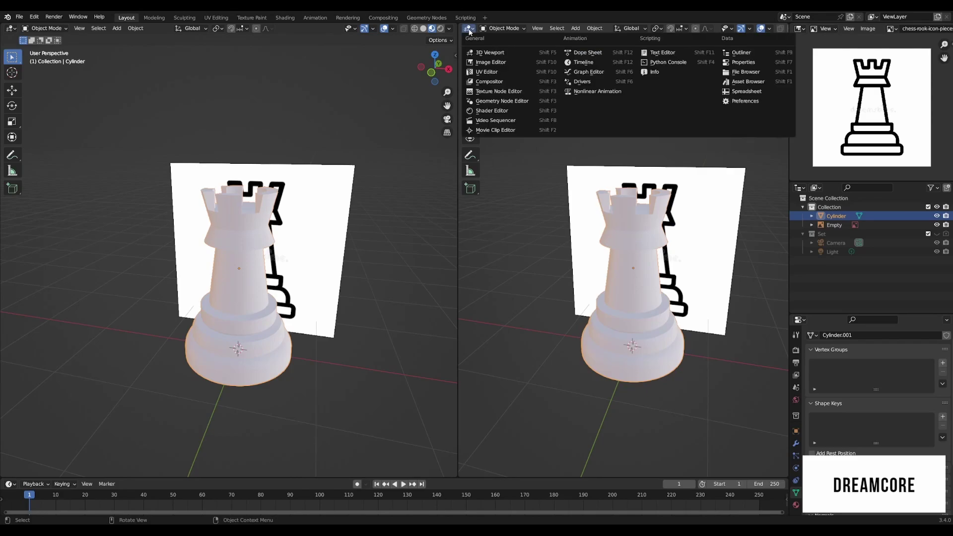
pyautogui.click(498, 113)
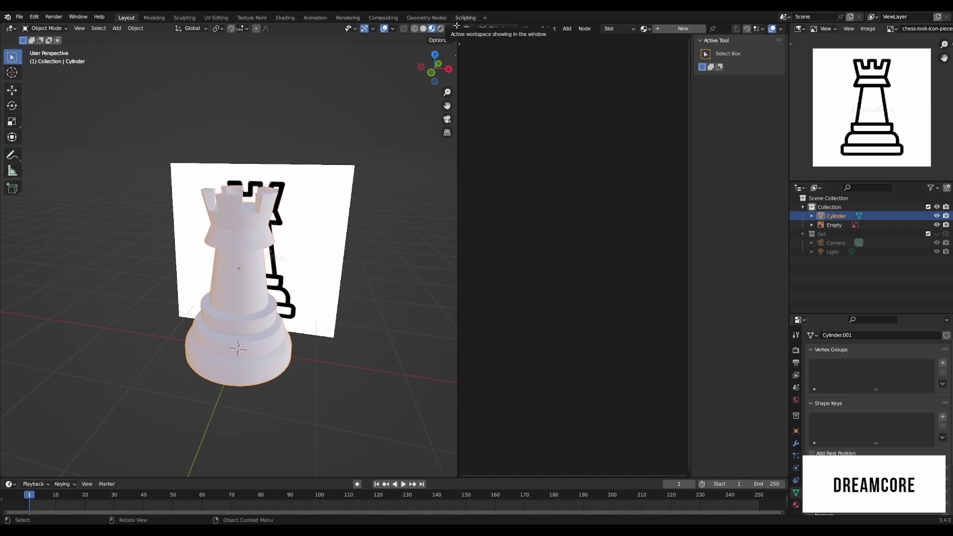
pyautogui.moveTo(457, 26); pyautogui.dragTo(411, 42)
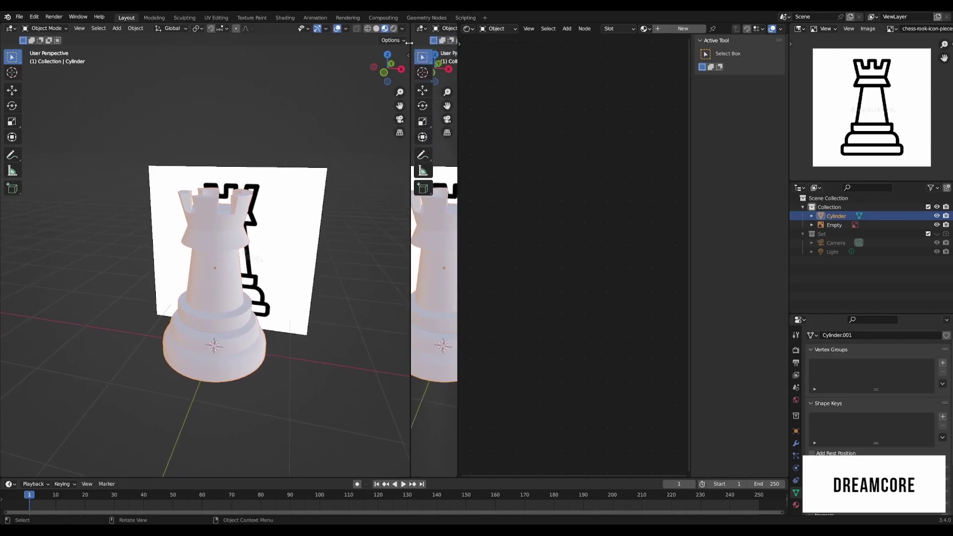
pyautogui.rightClick(409, 43)
pyautogui.click(391, 64)
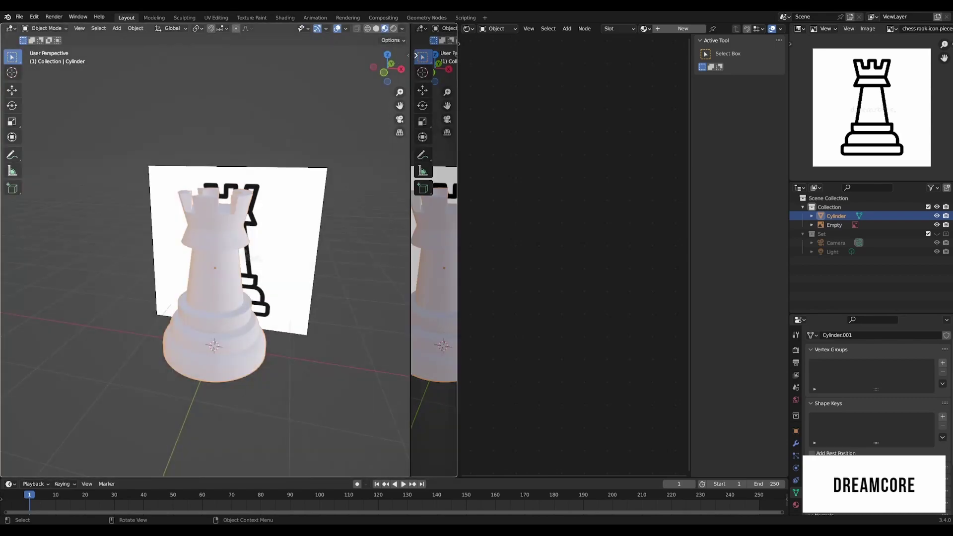
pyautogui.click(416, 54)
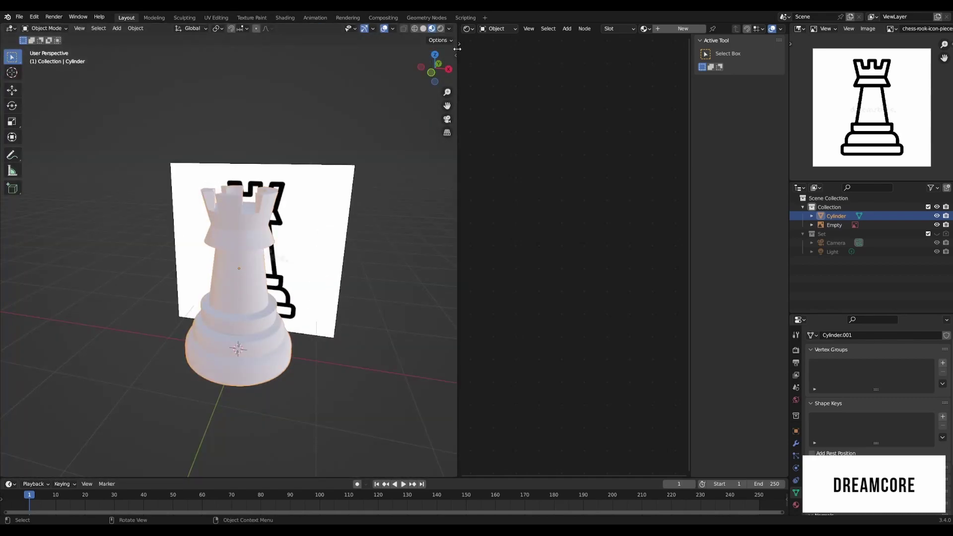
pyautogui.moveTo(457, 48); pyautogui.dragTo(276, 80)
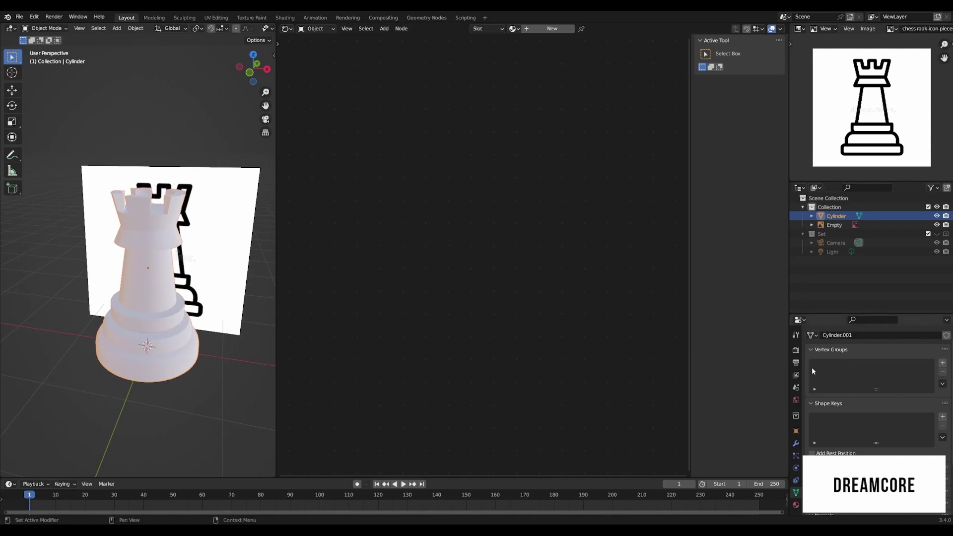
# Step: Bring up the rook's Material Properties in the Properties panel
pyautogui.click(796, 400)
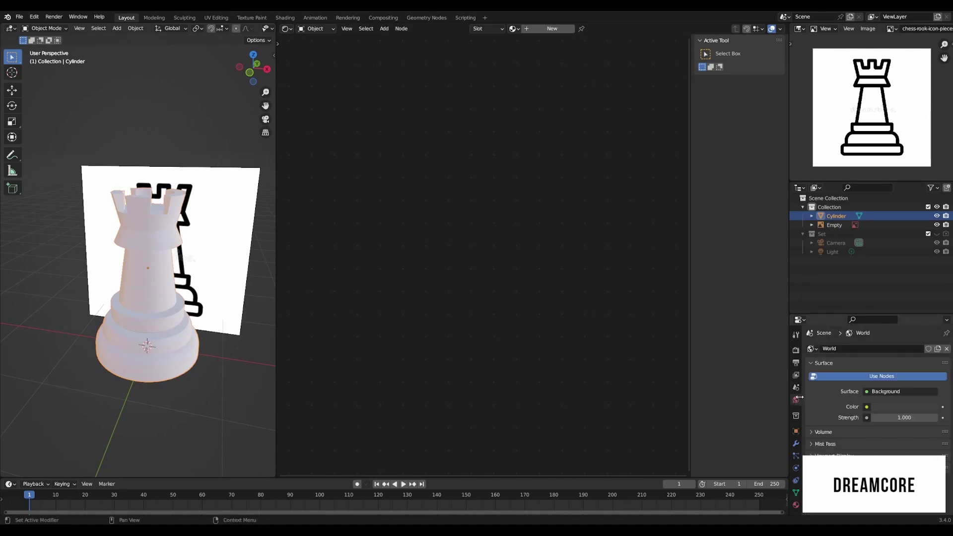
pyautogui.scroll(-2, 797, 397)
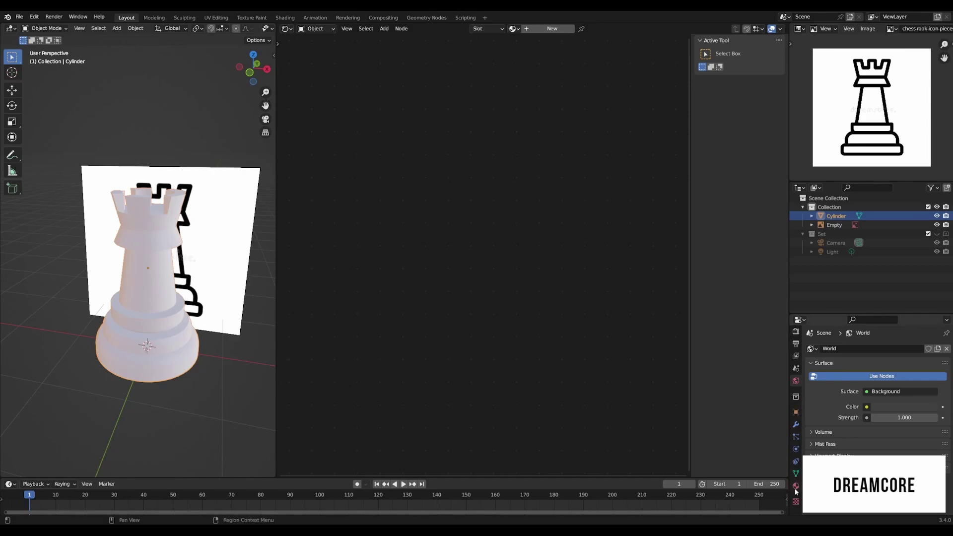
pyautogui.click(796, 488)
# Step: Create a new material for the rook and name it 'Chess-Piece'
pyautogui.click(886, 387)
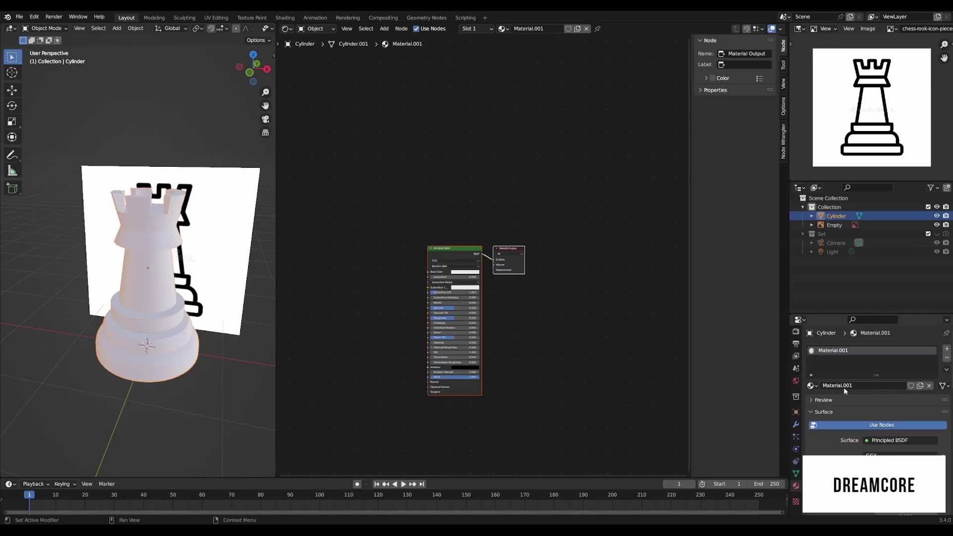
pyautogui.scroll(3, 548, 339)
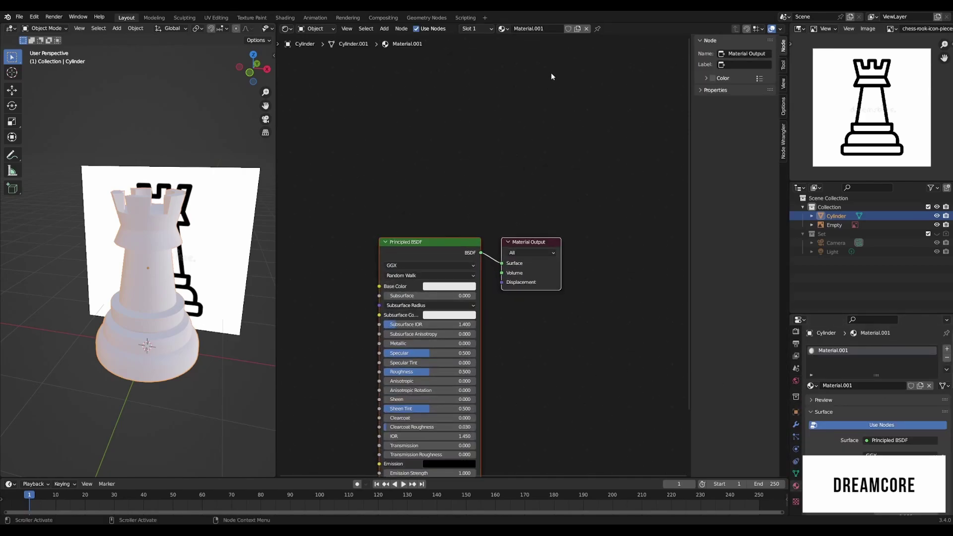
pyautogui.doubleClick(531, 28)
pyautogui.write('Chess-Piece')
pyautogui.press('Return')
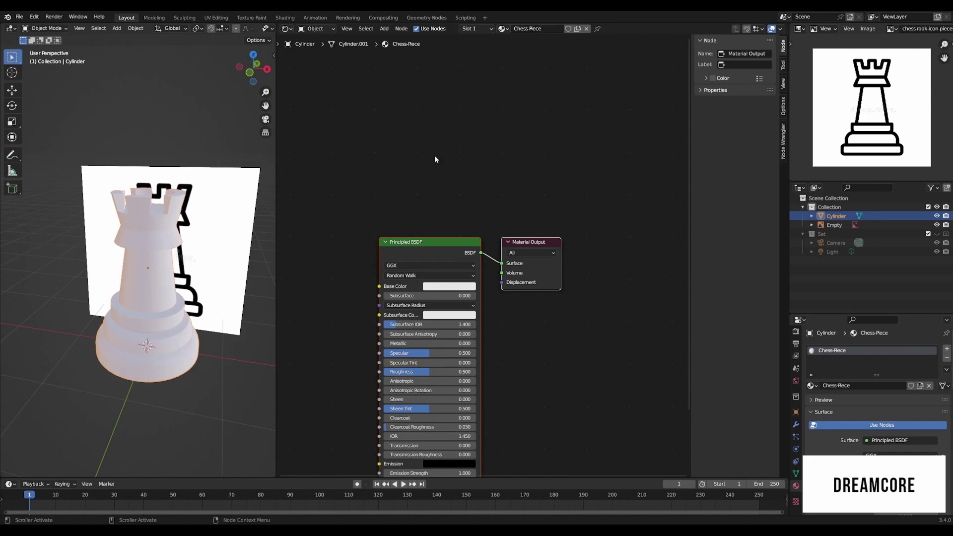
# Step: Add a Noise Texture node to the left of the Principled BSDF
pyautogui.moveTo(436, 156); pyautogui.dragTo(492, 66, button='middle')
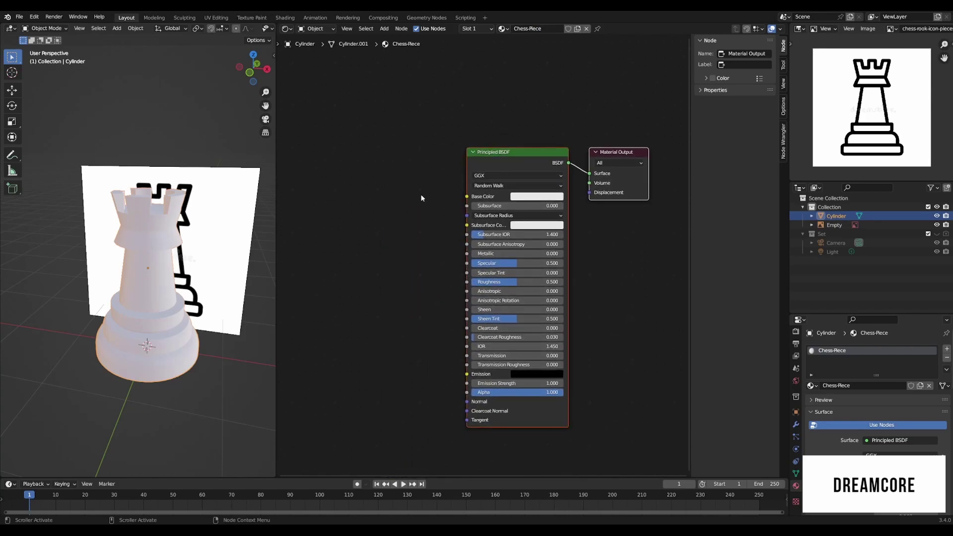
pyautogui.hotkey('shift', 'a')
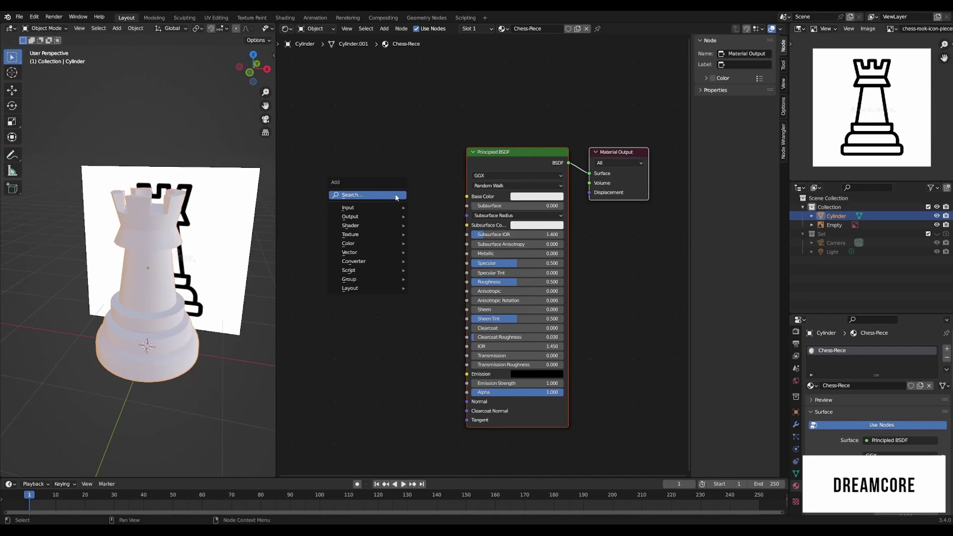
pyautogui.moveTo(378, 238)
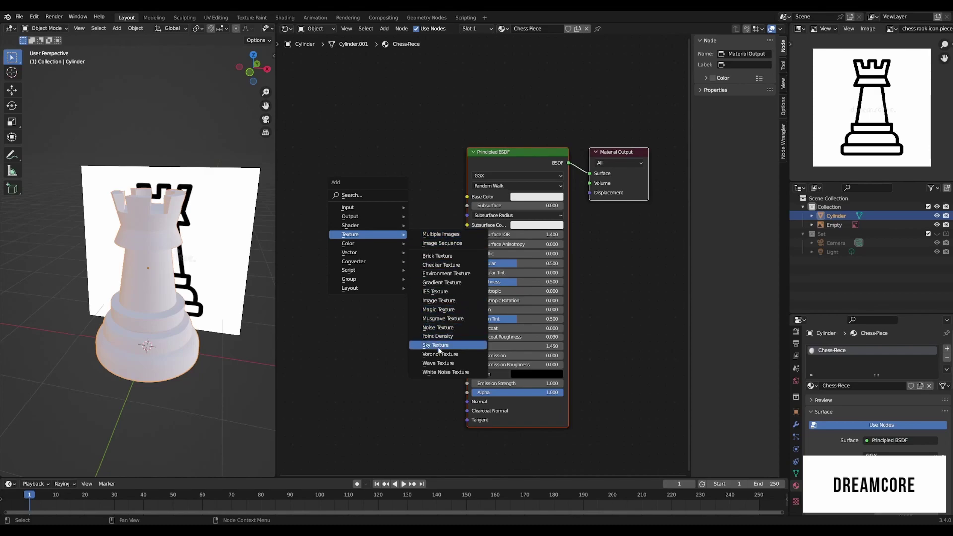
pyautogui.click(437, 328)
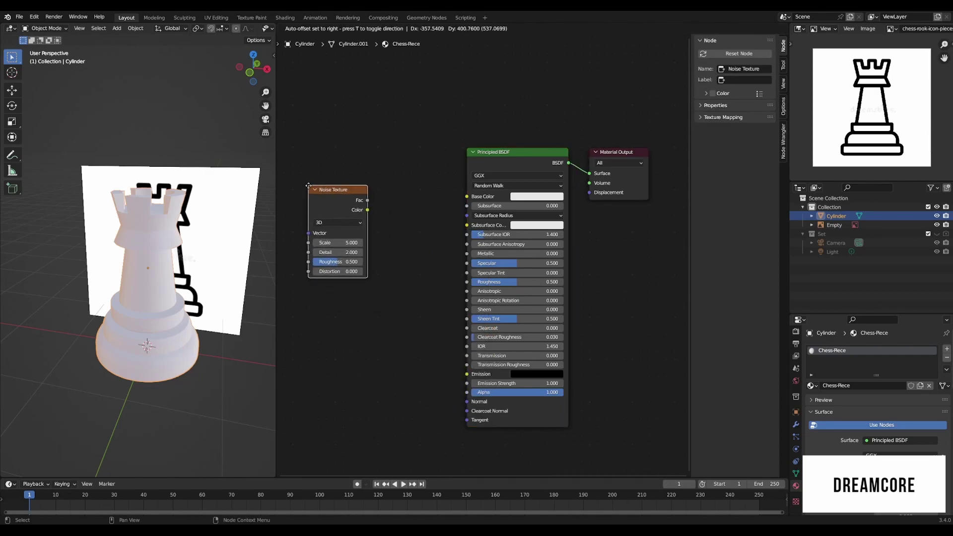
pyautogui.click(316, 191)
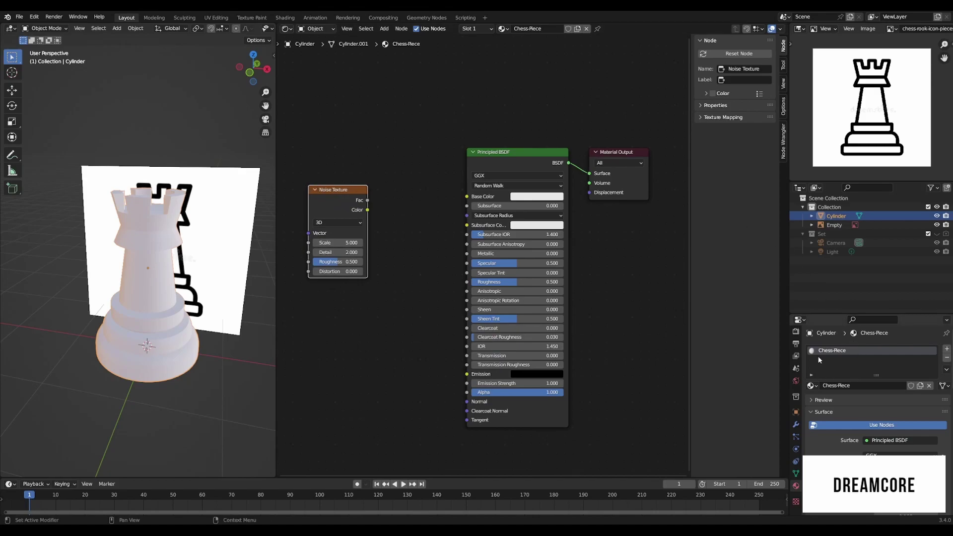
# Step: Switch the render engine to Cycles with GPU Compute as the device
pyautogui.click(797, 344)
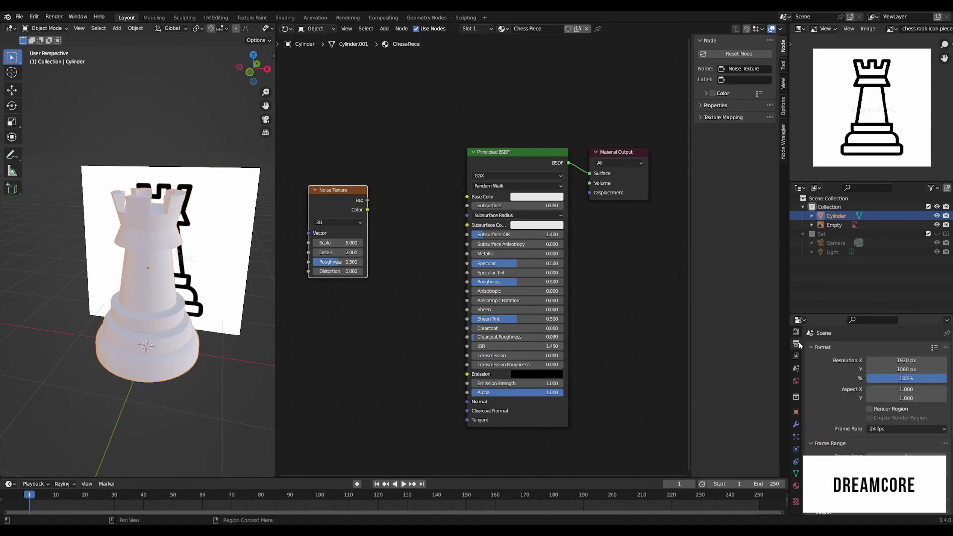
pyautogui.click(797, 332)
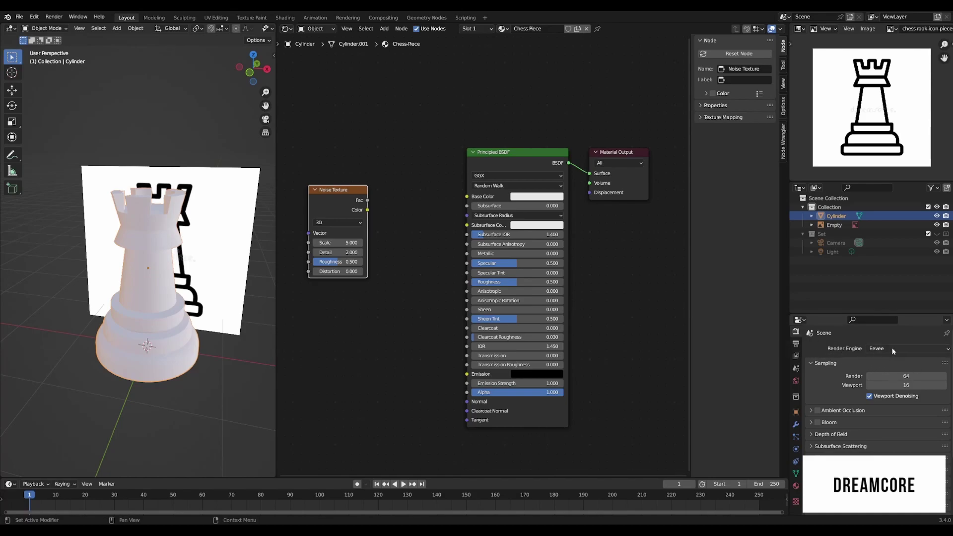
pyautogui.click(908, 349)
pyautogui.click(893, 379)
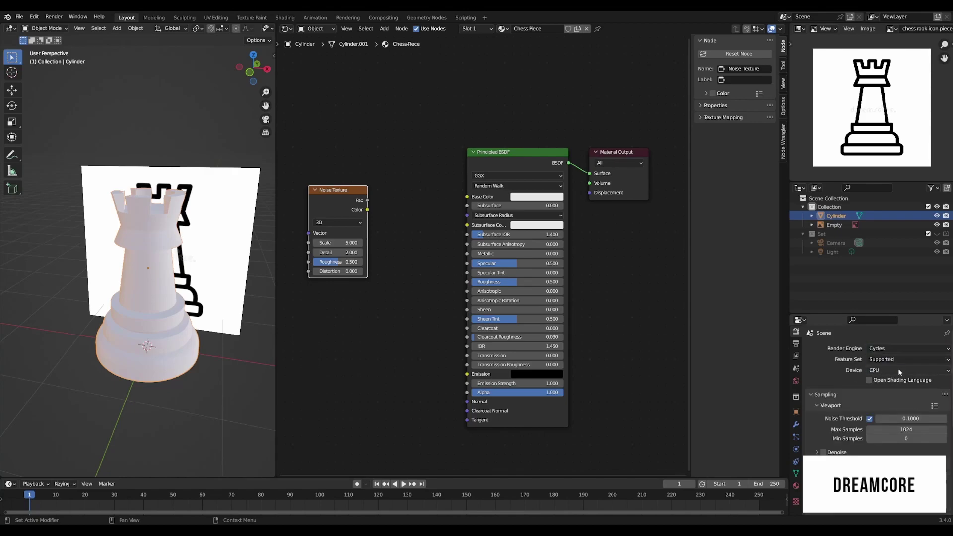
pyautogui.click(898, 368)
pyautogui.click(887, 392)
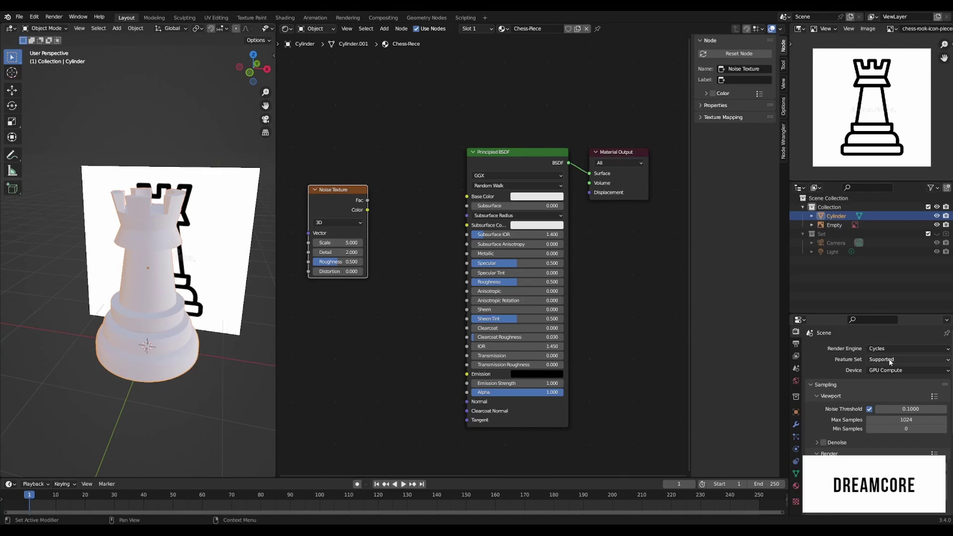
# Step: Set the final render Max Samples to 1024
pyautogui.scroll(-7, 862, 378)
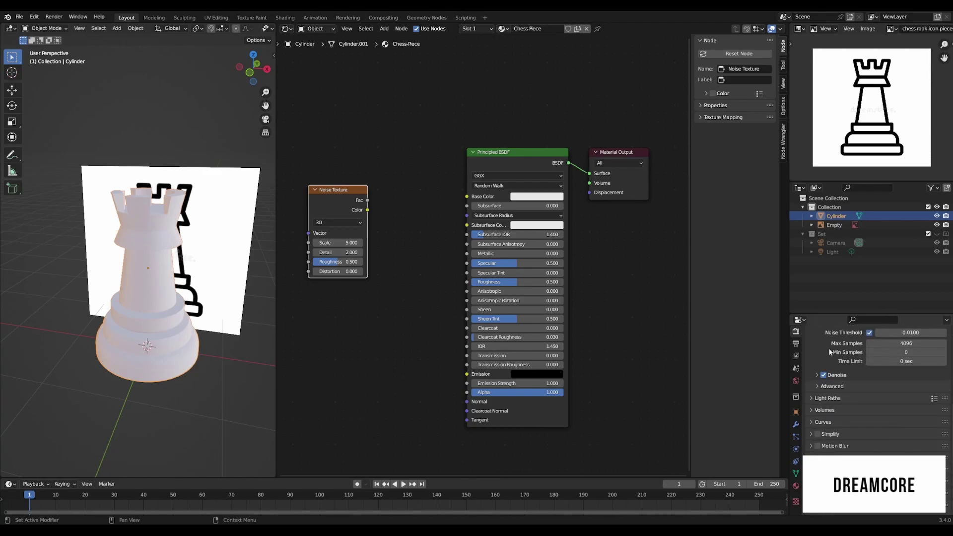
pyautogui.scroll(2, 835, 380)
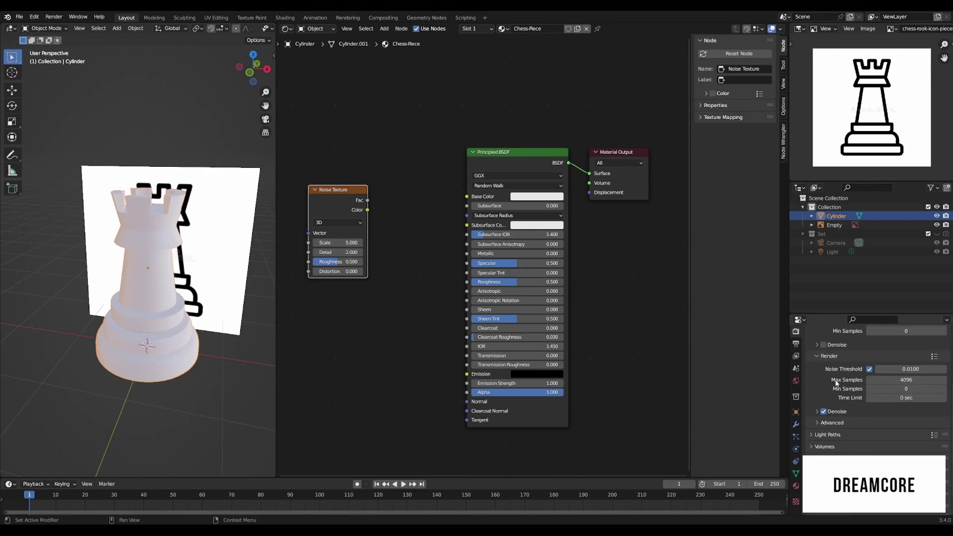
pyautogui.scroll(3, 836, 383)
pyautogui.doubleClick(910, 426)
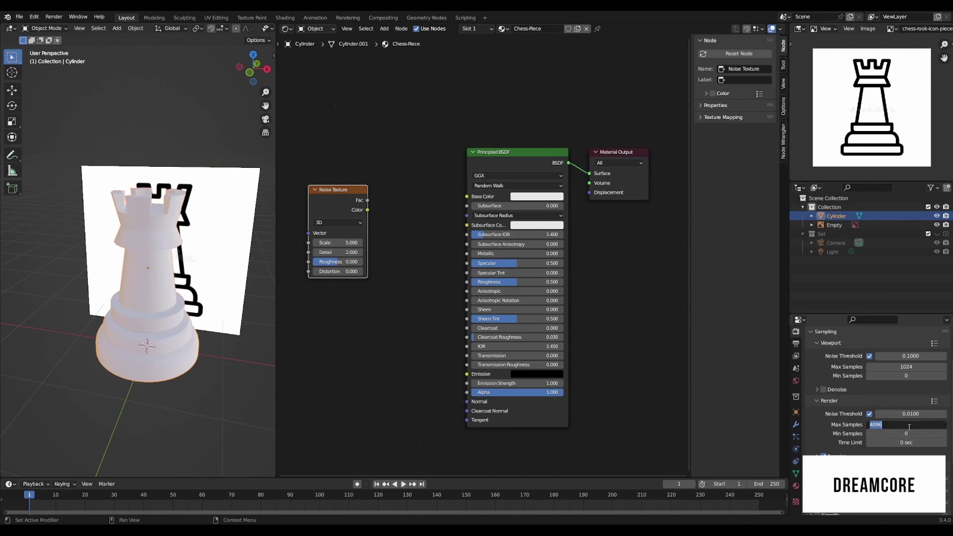
pyautogui.write('2048')
pyautogui.press('Return')
pyautogui.doubleClick(905, 426)
pyautogui.write('1024')
pyautogui.press('Return')
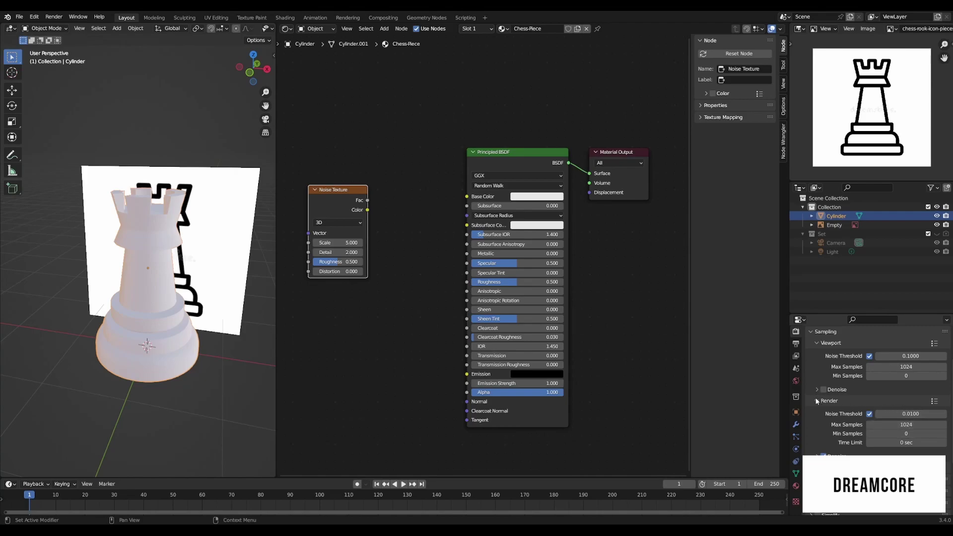
# Step: Use OptiX as the render denoiser and enable viewport denoising with OptiX
pyautogui.scroll(-2, 889, 423)
pyautogui.click(889, 425)
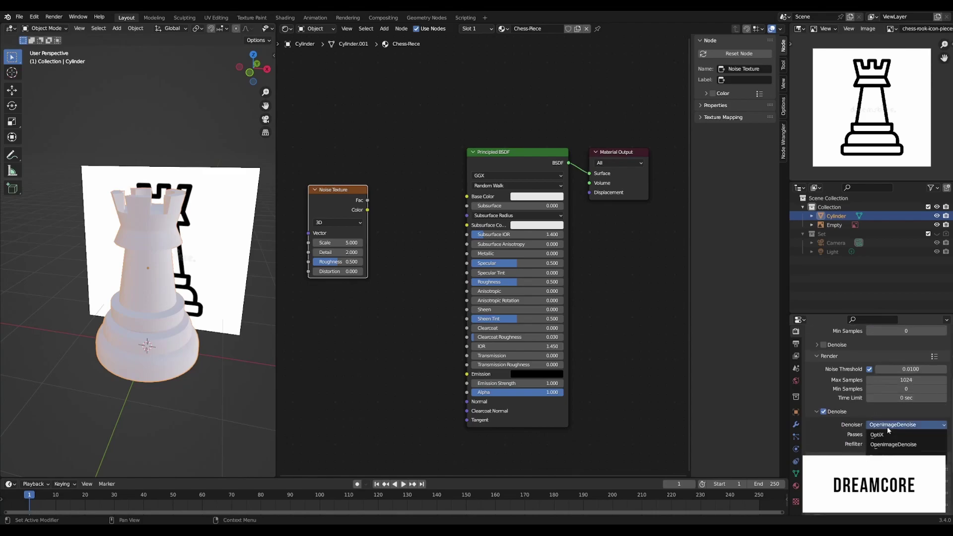
pyautogui.click(889, 435)
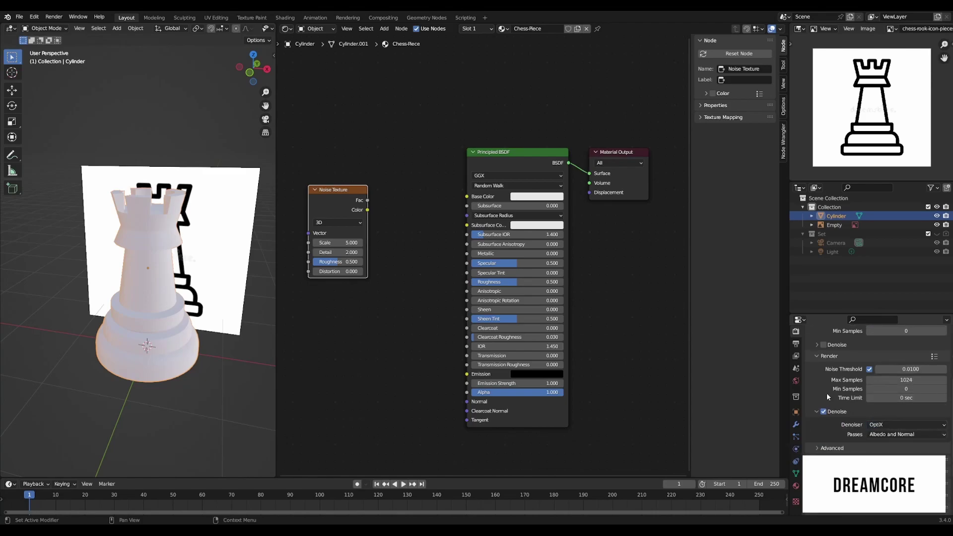
pyautogui.click(823, 345)
pyautogui.click(817, 345)
pyautogui.click(887, 358)
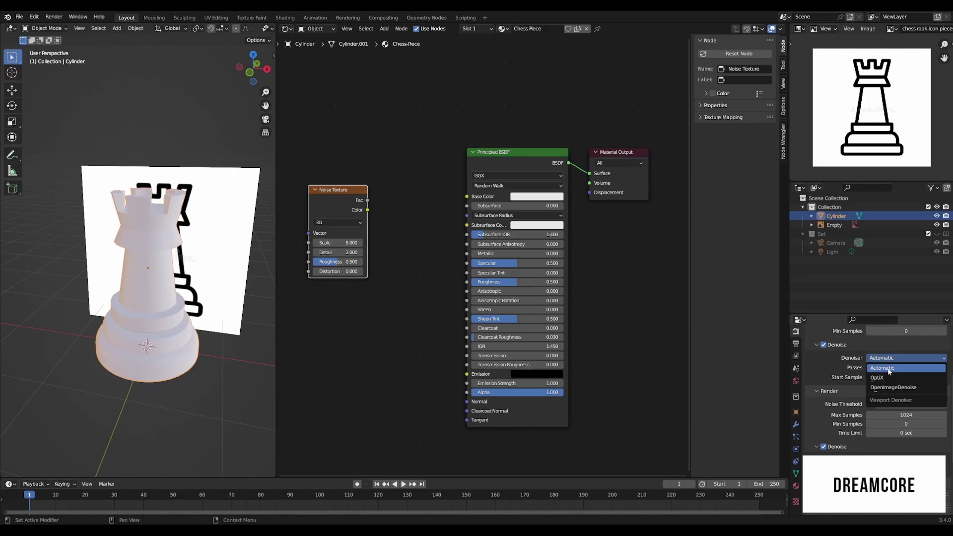
pyautogui.click(878, 377)
pyautogui.scroll(4, 839, 370)
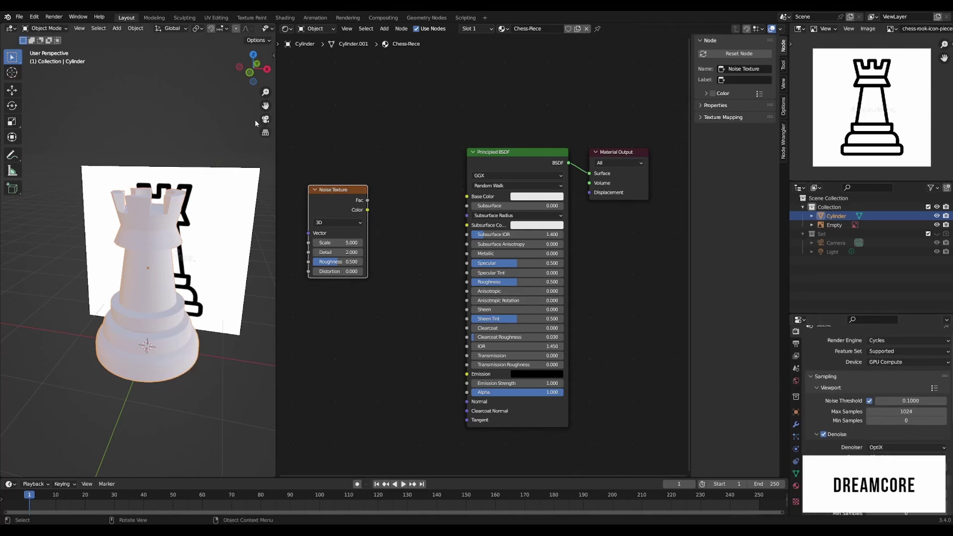
pyautogui.scroll(-5, 235, 31)
# Step: Show Rendered shading and the Set collection, then make the light a Sun with strength 4
pyautogui.click(259, 29)
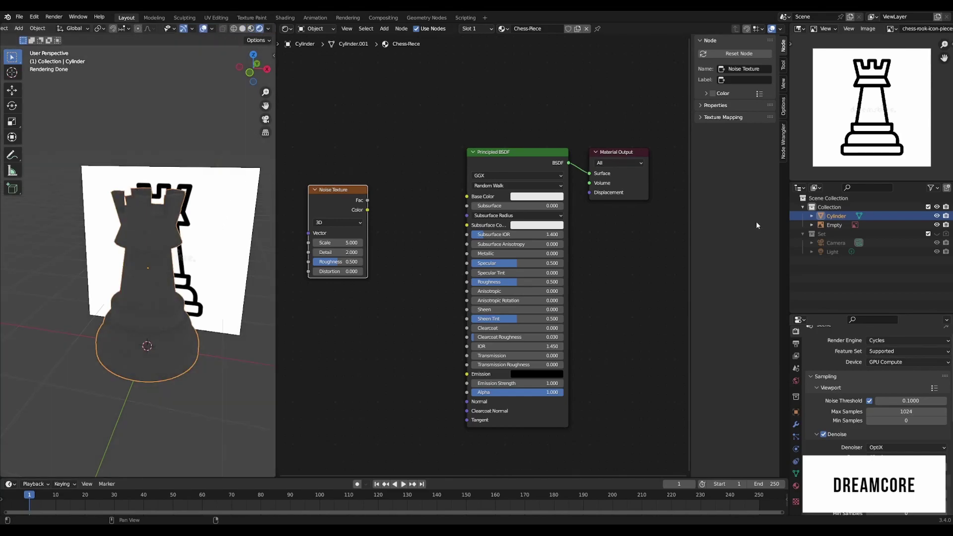
pyautogui.click(937, 233)
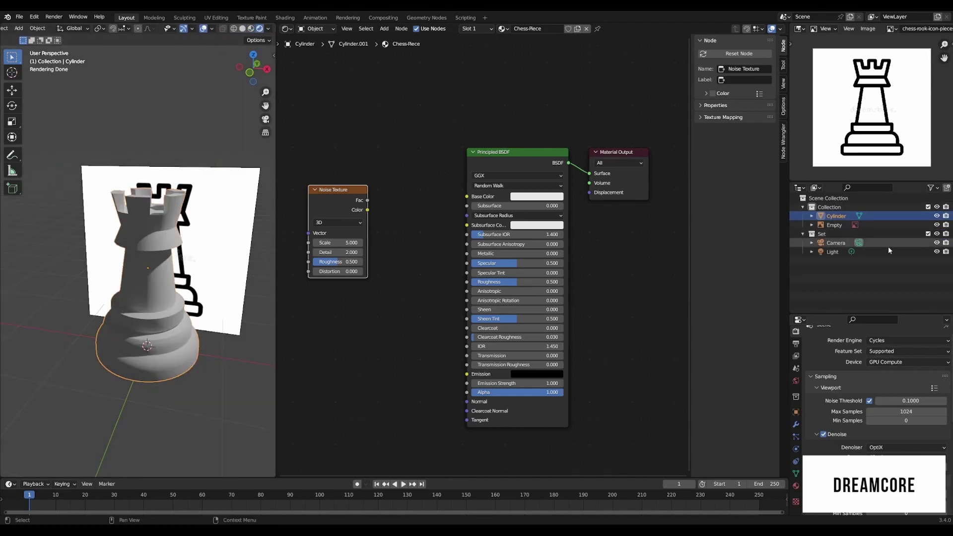
pyautogui.click(833, 252)
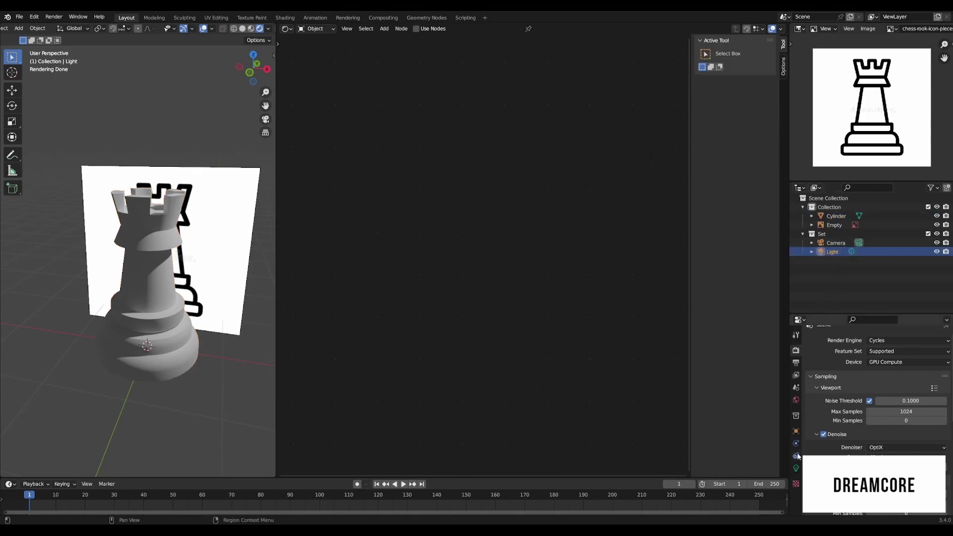
pyautogui.click(797, 469)
pyautogui.click(897, 410)
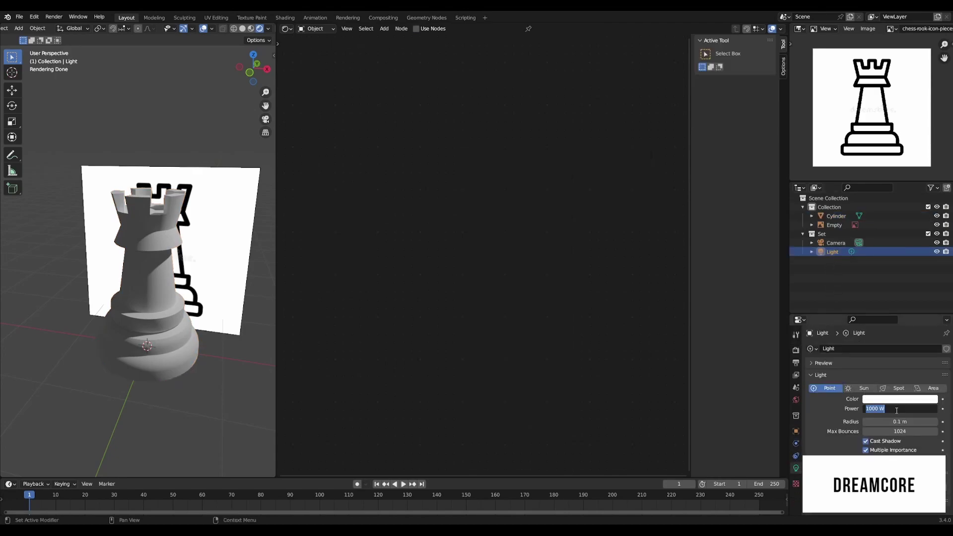
pyautogui.write('4')
pyautogui.press('Return')
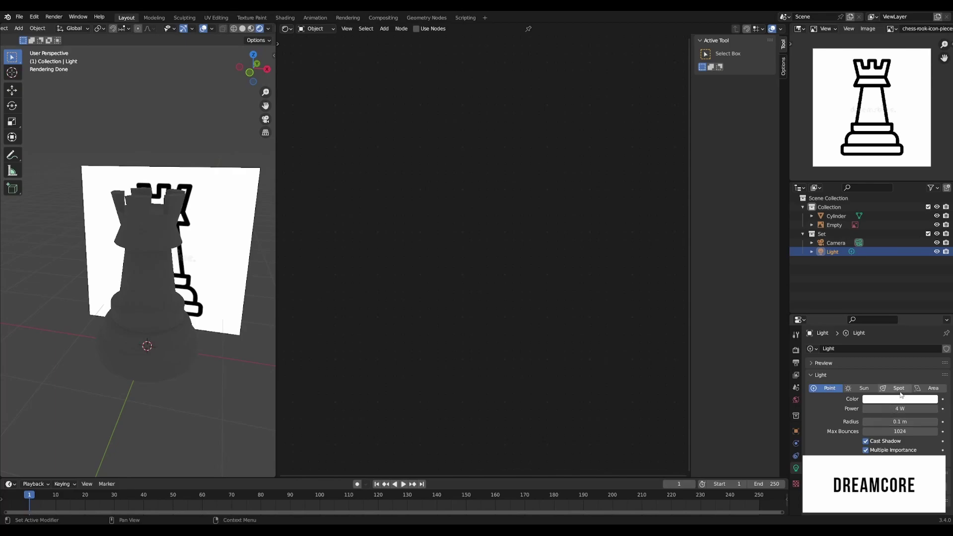
pyautogui.click(865, 388)
# Step: Re-aim the sun from the top view so it shines down on the rook
pyautogui.scroll(-3, 278, 323)
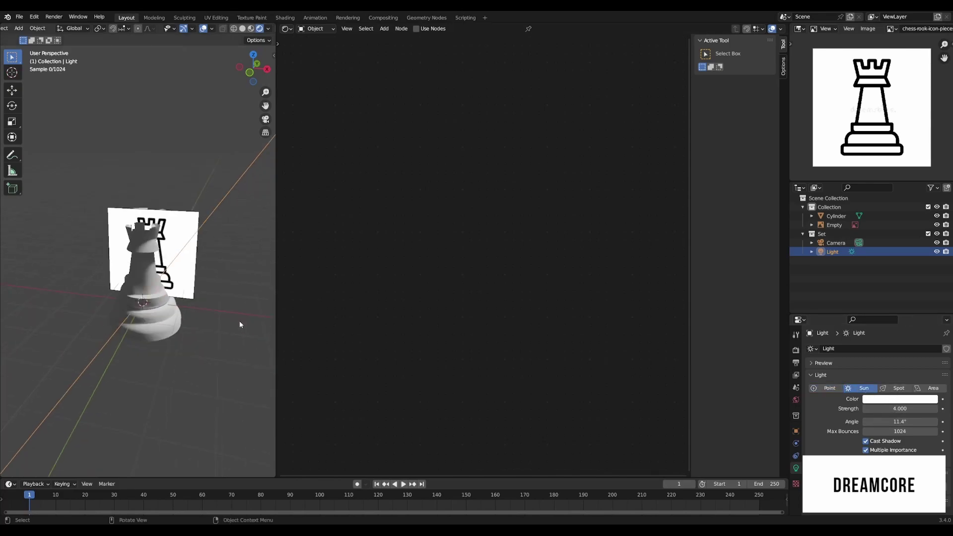
pyautogui.moveTo(239, 323); pyautogui.dragTo(190, 224, button='middle')
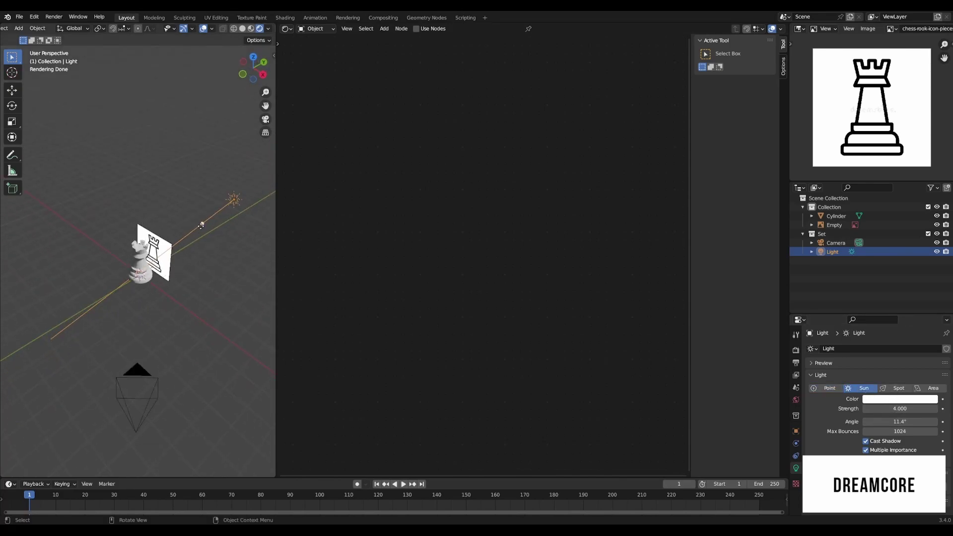
pyautogui.press('KP_7')
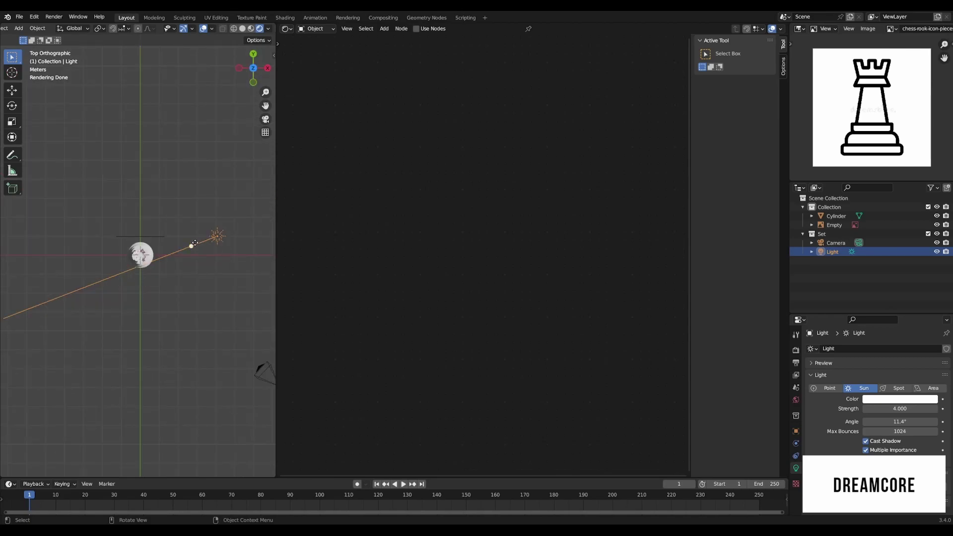
pyautogui.moveTo(191, 246)
pyautogui.mouseDown()
pyautogui.moveTo(183, 218)
pyautogui.moveTo(217, 218)
pyautogui.moveTo(195, 255)
pyautogui.mouseUp()
pyautogui.moveTo(195, 255); pyautogui.dragTo(183, 164, button='middle')
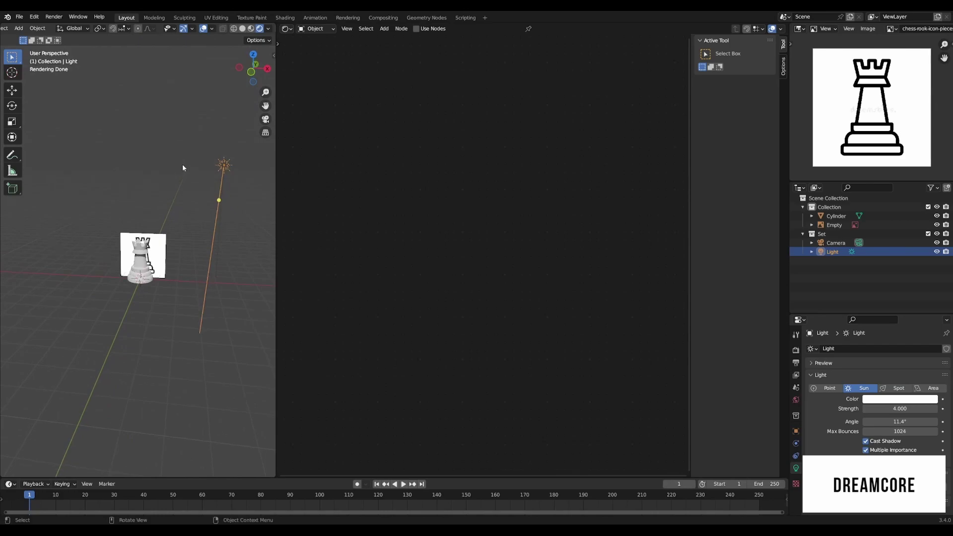
pyautogui.press('KP_1')
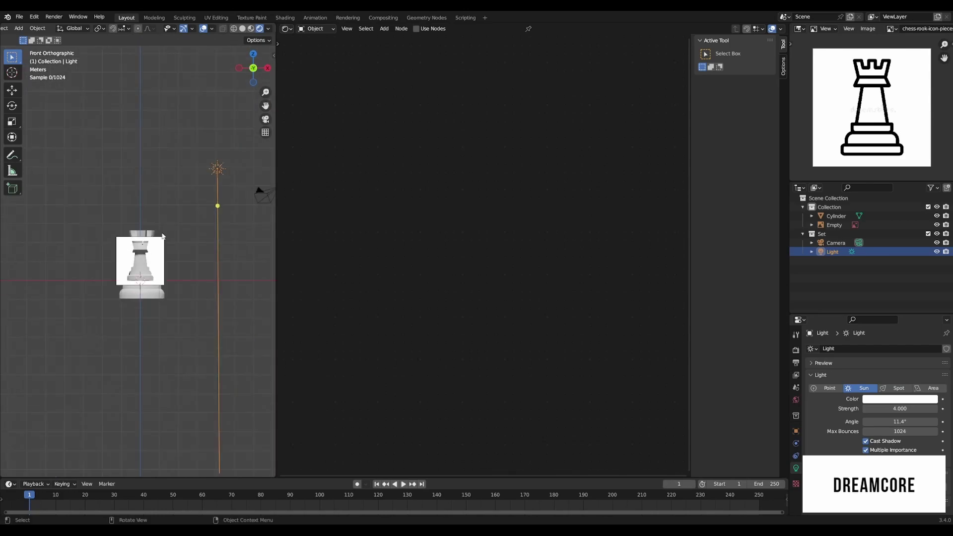
pyautogui.click(263, 198)
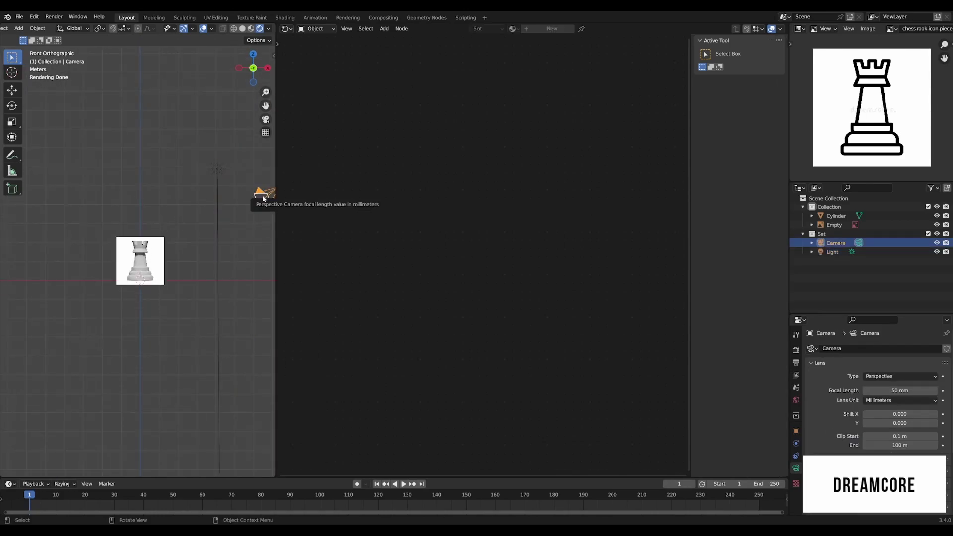
# Step: Clear the camera's rotation and rotate it 90° about X, correcting an initial wrong rotation
pyautogui.hotkey('alt', 'r')
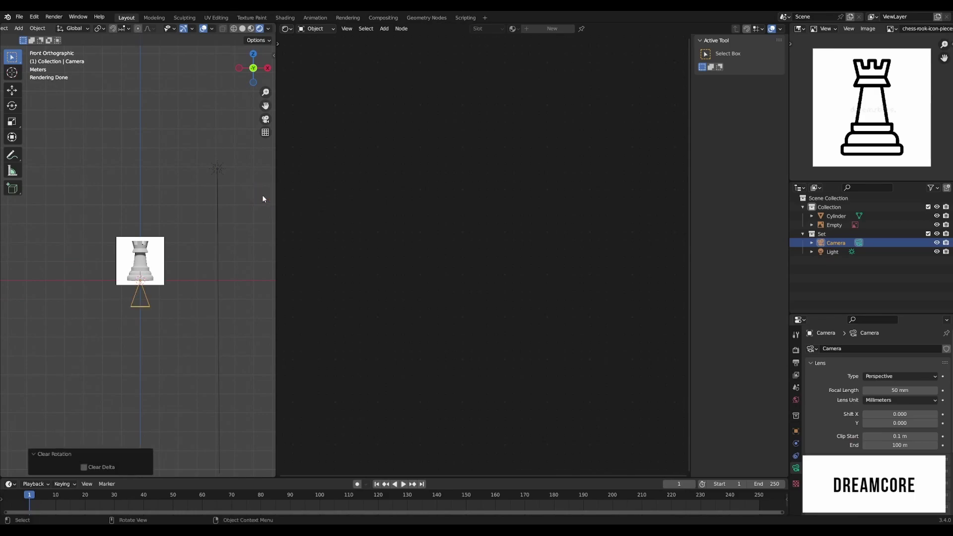
pyautogui.press('KP_3')
pyautogui.press('r')
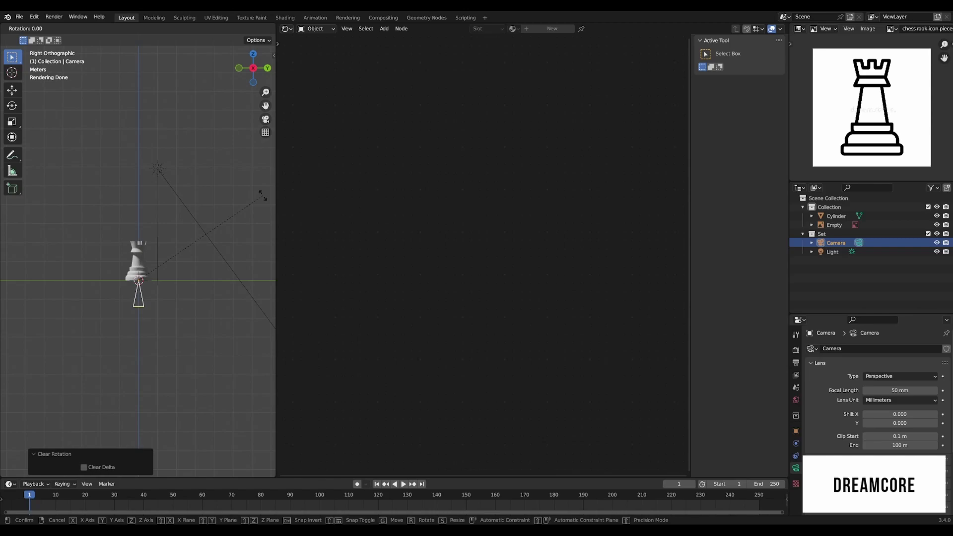
pyautogui.press('9')
pyautogui.press('0')
pyautogui.press('3')
pyautogui.press('Return')
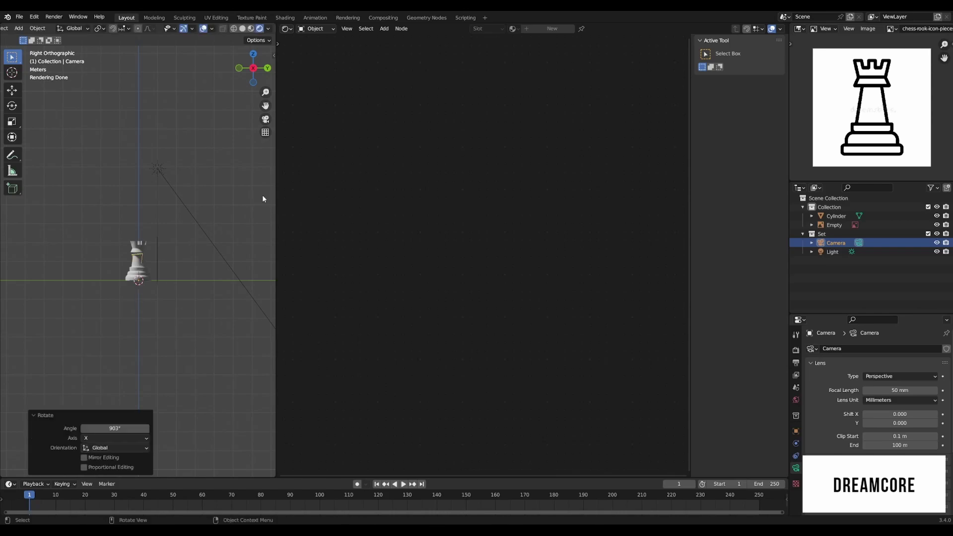
pyautogui.rightClick(262, 195)
pyautogui.hotkey('alt', 'r')
pyautogui.press('r')
pyautogui.press('x')
pyautogui.press('9')
pyautogui.press('0')
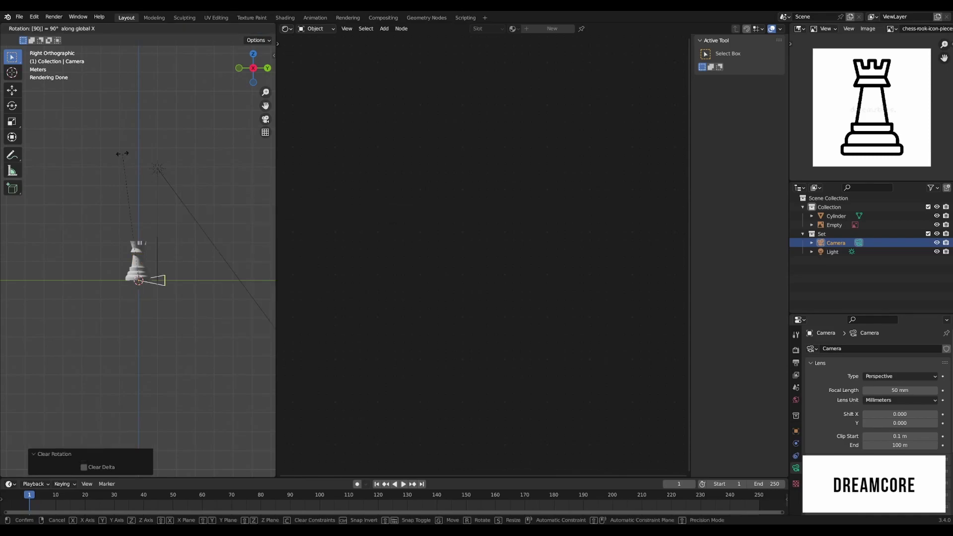
pyautogui.press('Return')
# Step: Move the camera to Y -5.6181 m, Z 1.0251 m and split the 3D view in two
pyautogui.press('g')
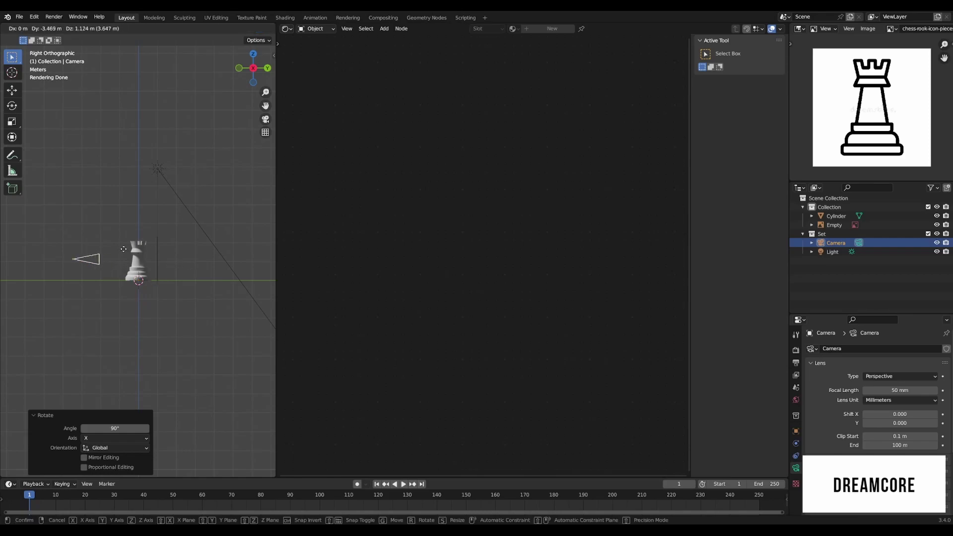
pyautogui.click(84, 250)
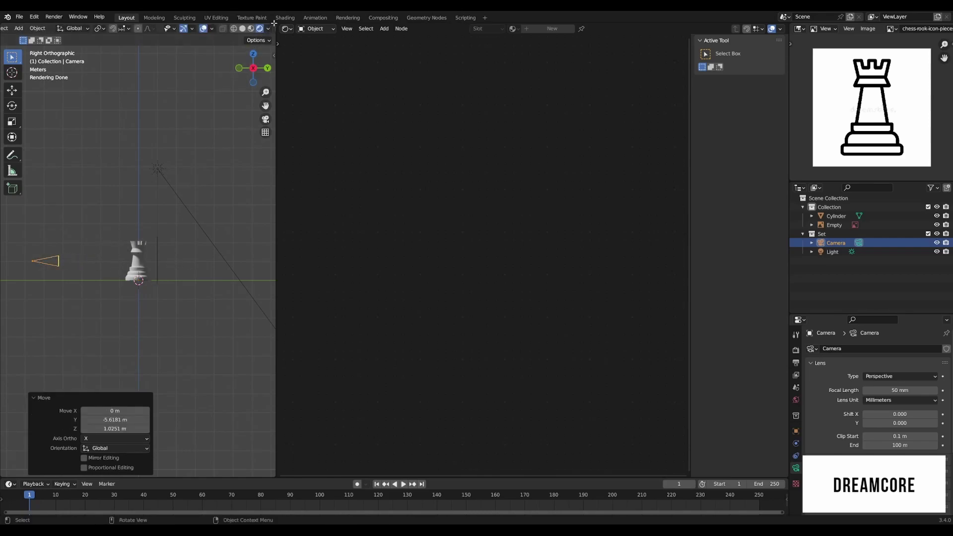
pyautogui.moveTo(275, 24); pyautogui.dragTo(261, 244)
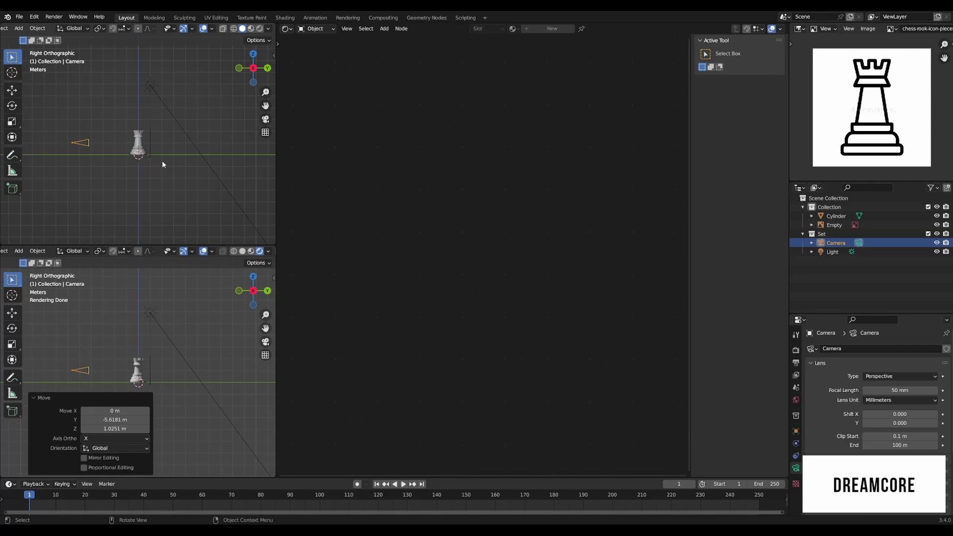
# Step: Show the rendered camera view in the upper viewport with the reference image hidden
pyautogui.press('KP_0')
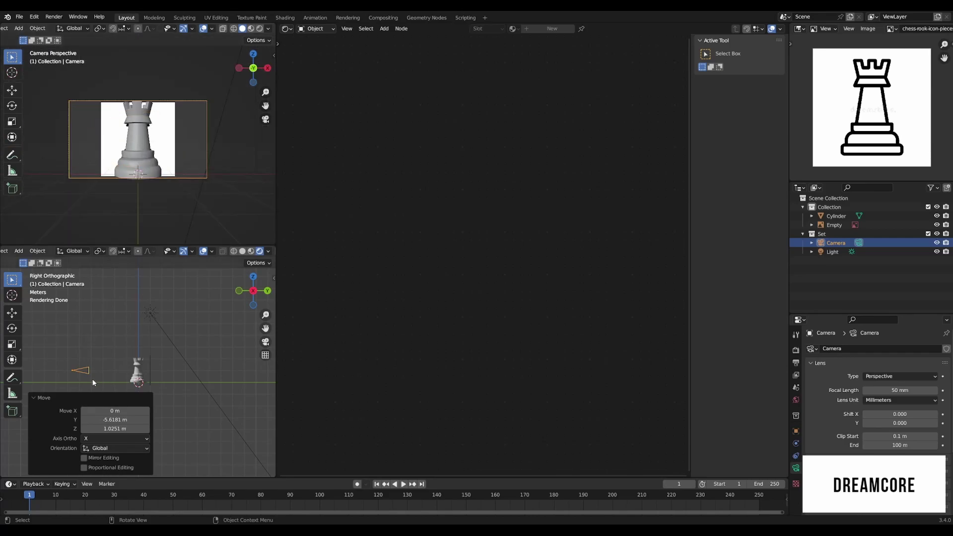
pyautogui.click(260, 28)
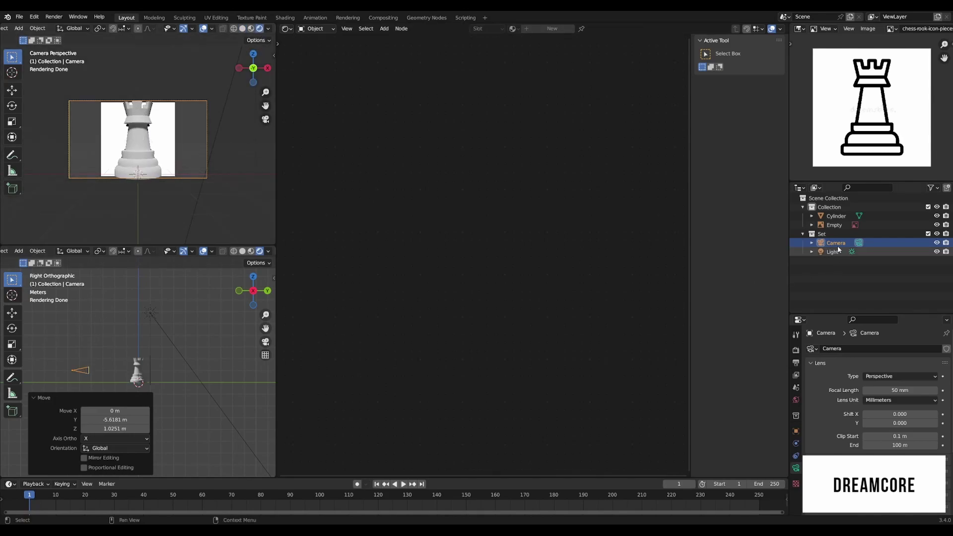
pyautogui.click(937, 225)
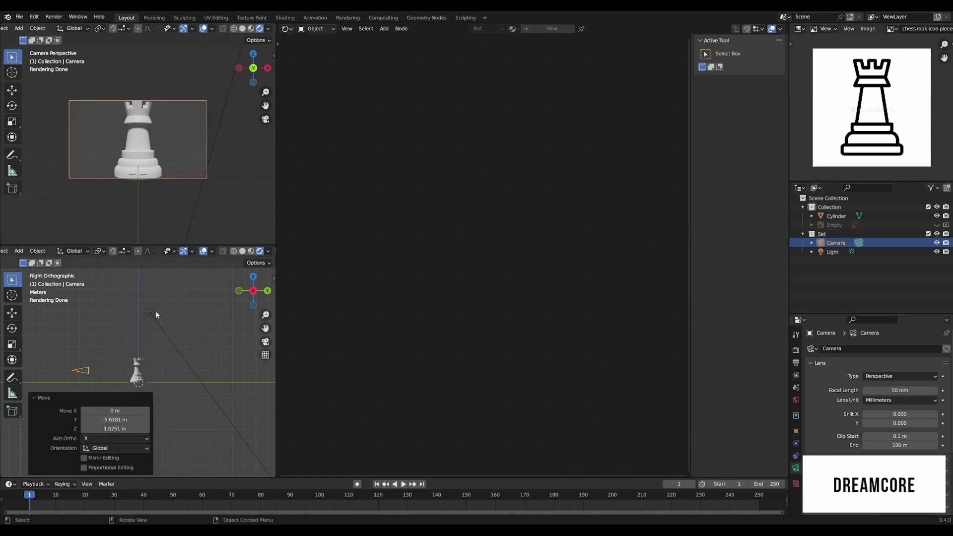
# Step: Slide the camera further along Y and raise it slightly along Z
pyautogui.click(85, 375)
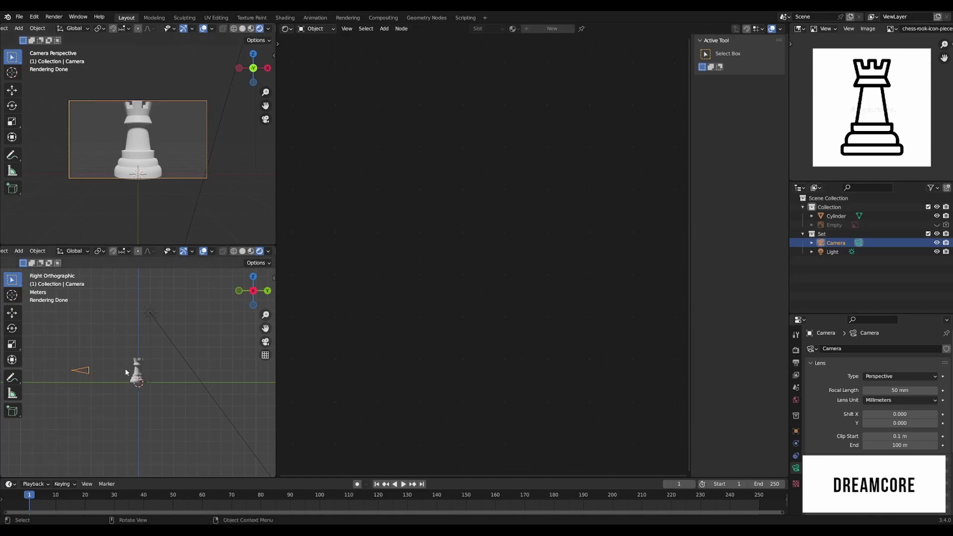
pyautogui.press('g')
pyautogui.press('y')
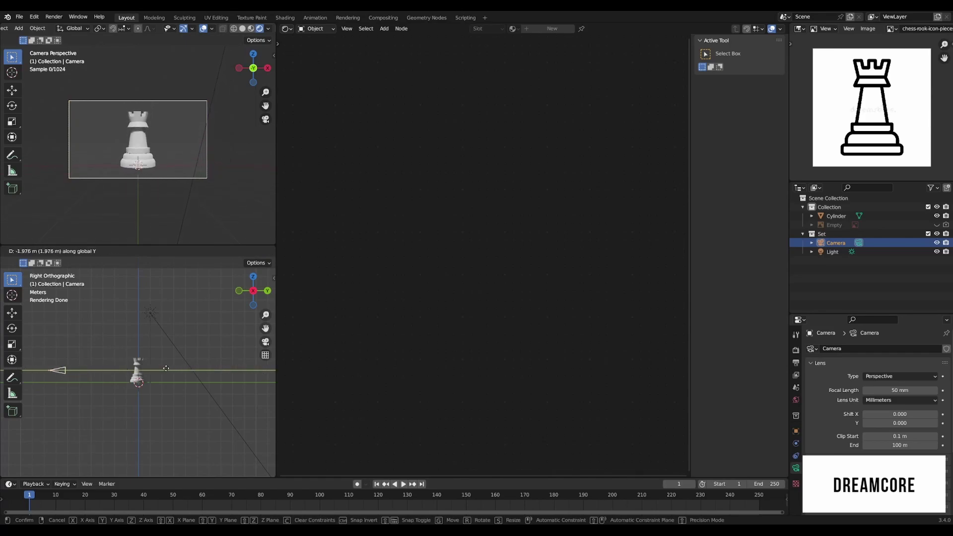
pyautogui.click(49, 365)
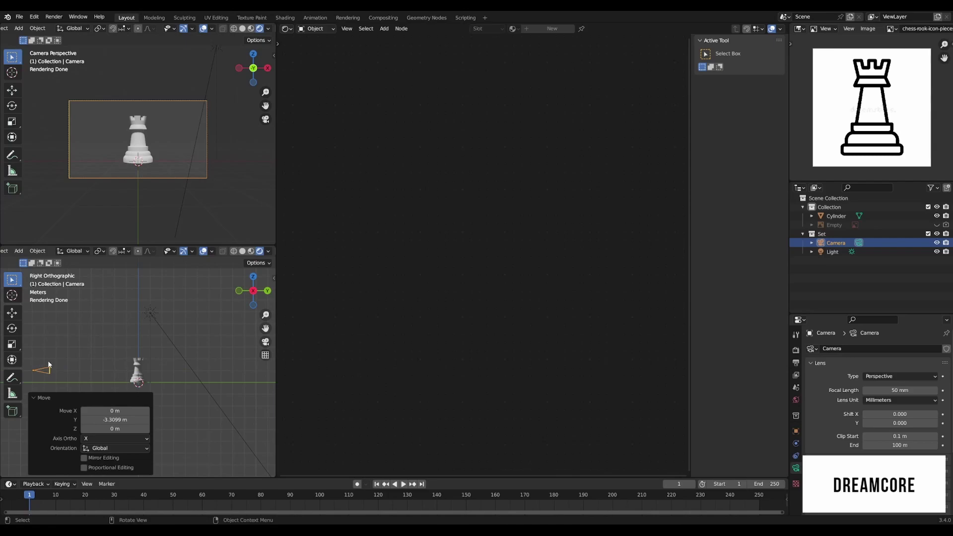
pyautogui.press('g')
pyautogui.press('z')
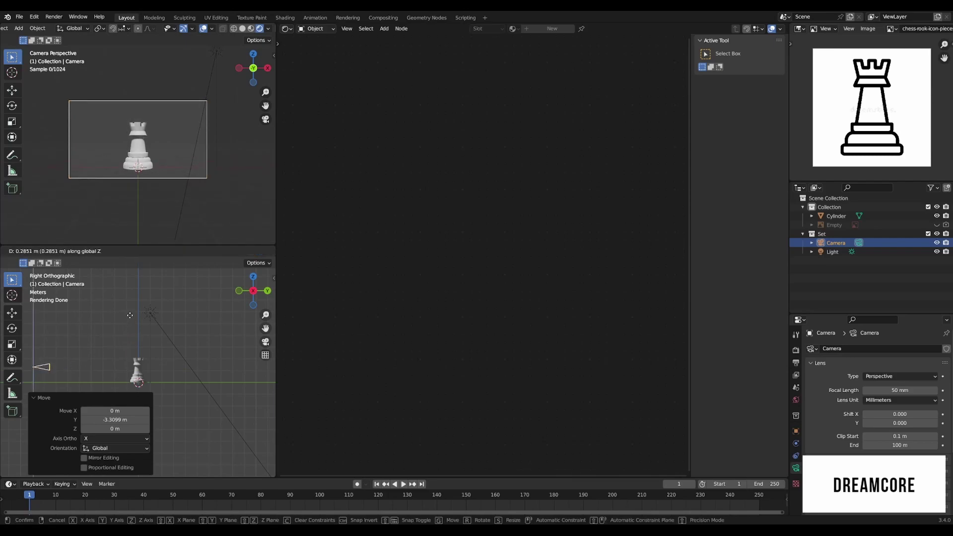
pyautogui.click(130, 318)
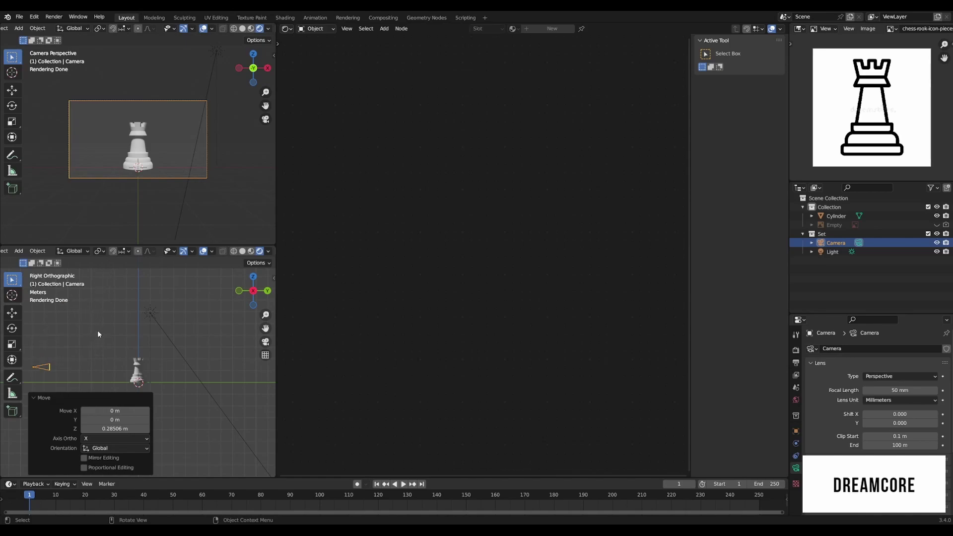
# Step: Tilt the camera 16.2° and raise it to 2.3122 m along Z
pyautogui.press('r')
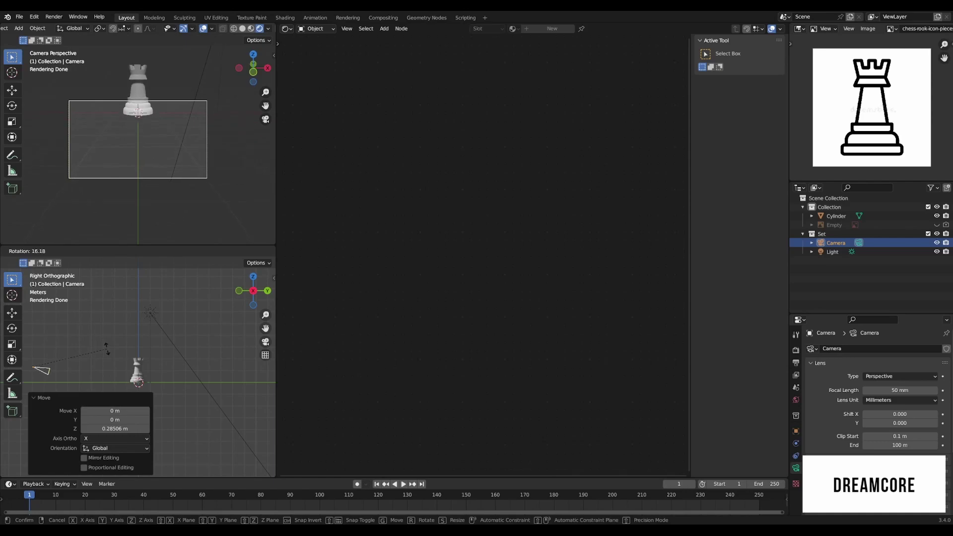
pyautogui.click(107, 348)
pyautogui.press('g')
pyautogui.press('z')
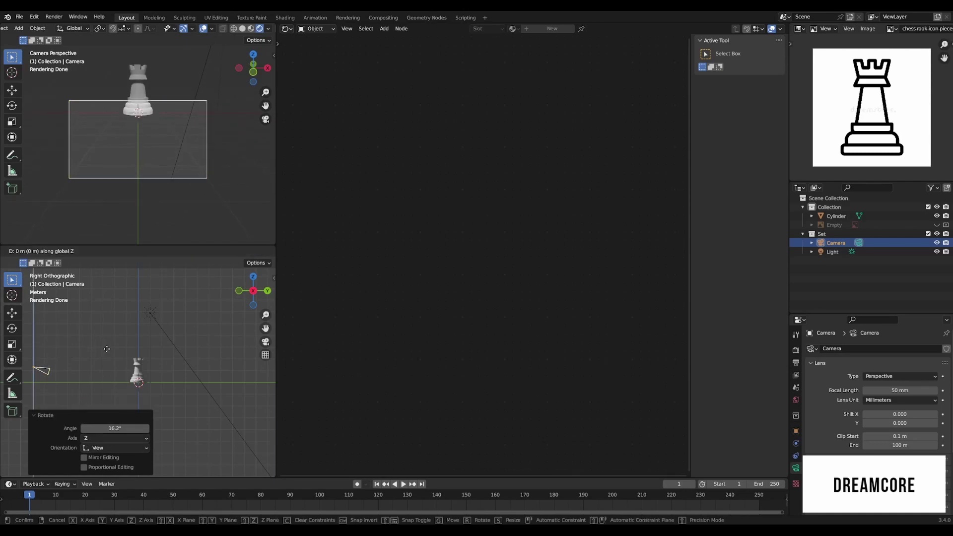
pyautogui.click(110, 324)
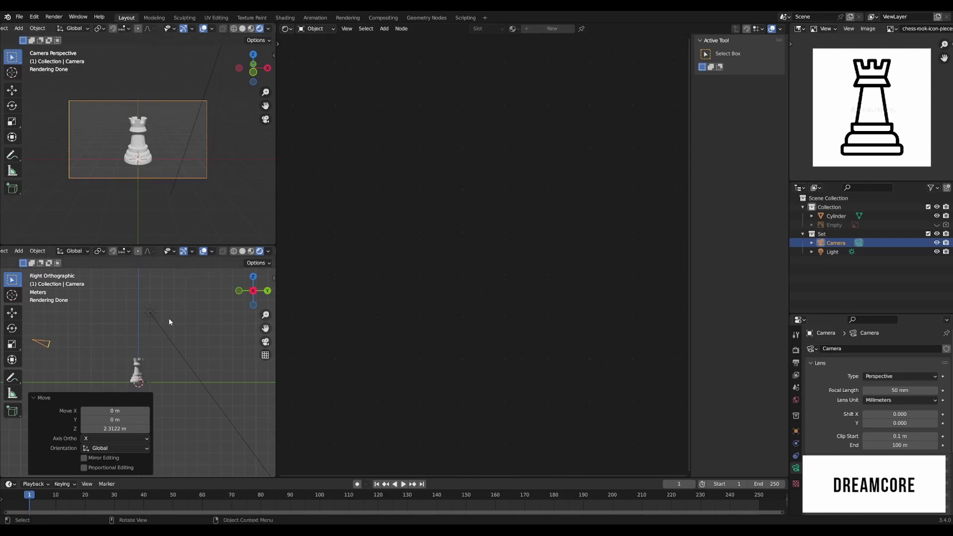
# Step: Set the camera's focal length to 80 mm
pyautogui.click(896, 390)
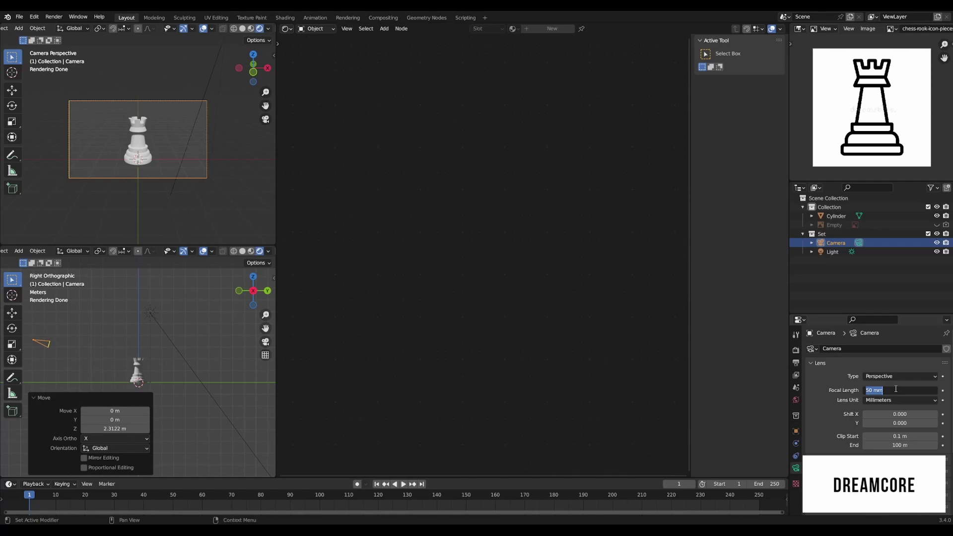
pyautogui.write('80')
pyautogui.press('Return')
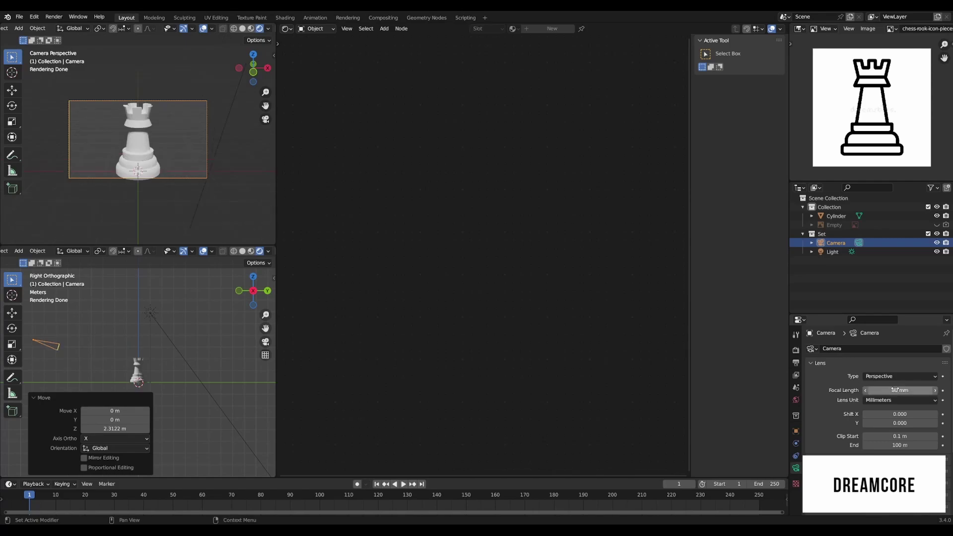
pyautogui.scroll(-3, 234, 386)
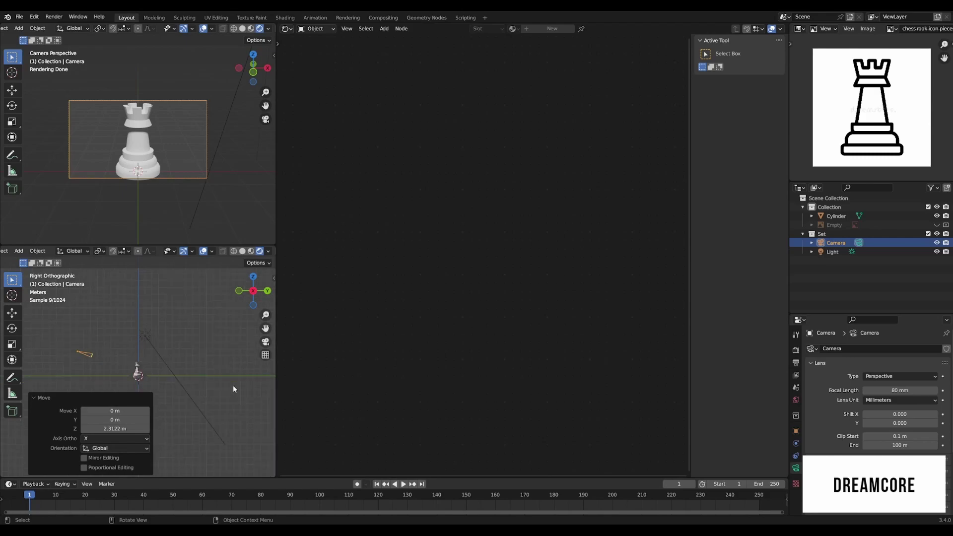
# Step: Pull the camera back -4.1049 m along Y and adjust its height along Z
pyautogui.press('g')
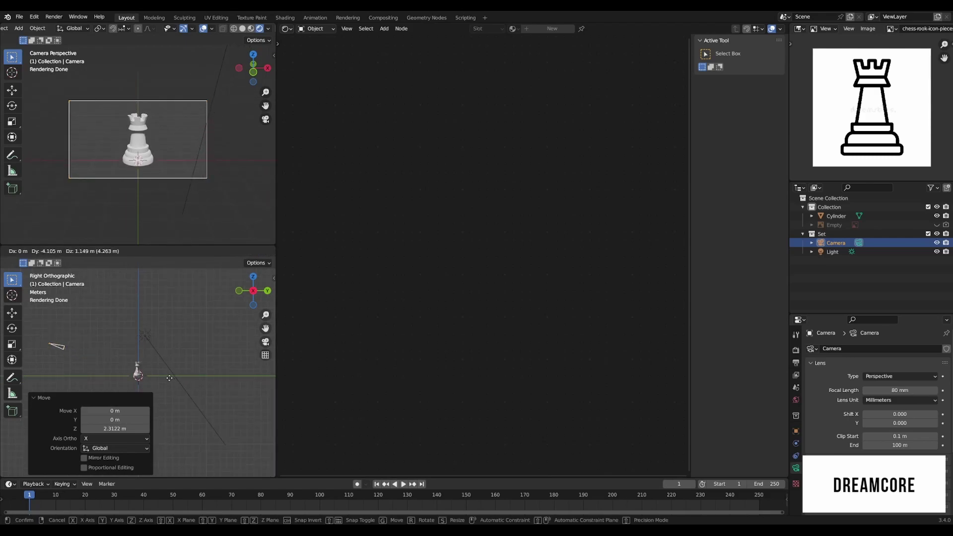
pyautogui.click(170, 379)
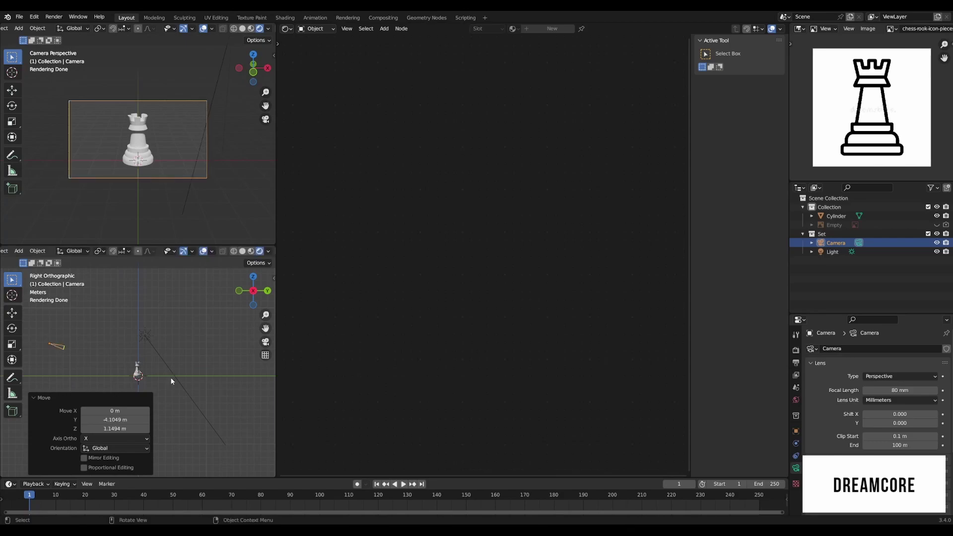
pyautogui.press('g')
pyautogui.press('z')
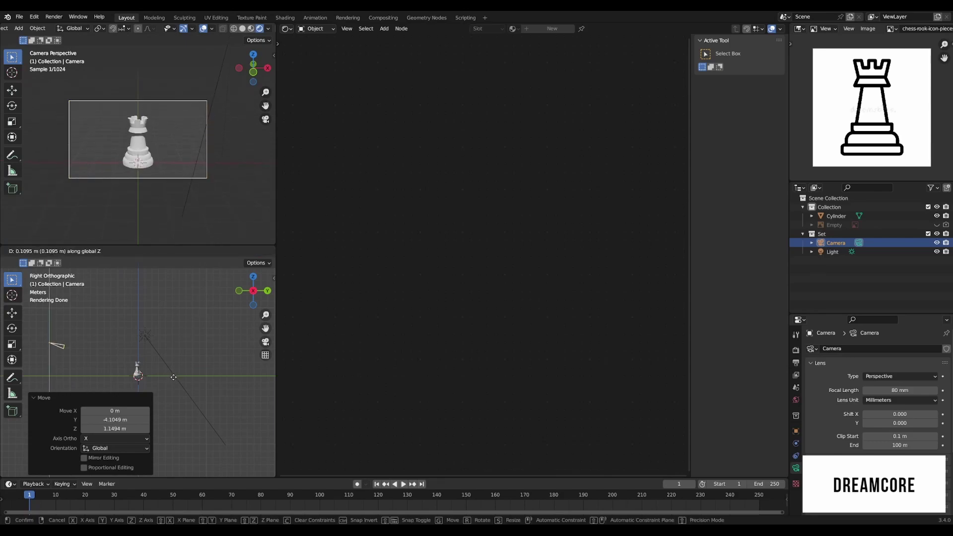
pyautogui.click(174, 380)
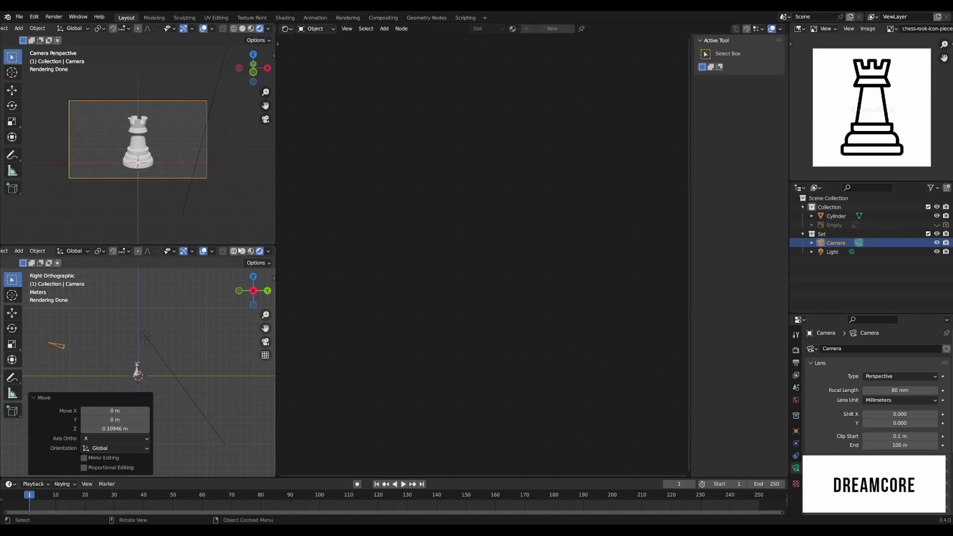
# Step: Rename 'Collection' to 'Chess-Piece' in the Outliner and select the rook to show its material nodes
pyautogui.doubleClick(828, 208)
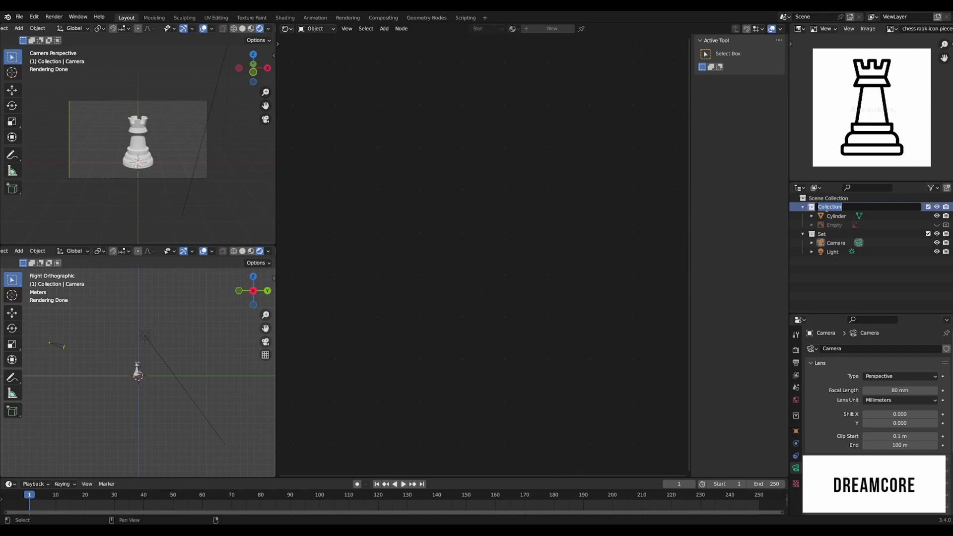
pyautogui.write('Chess-Piece')
pyautogui.press('Return')
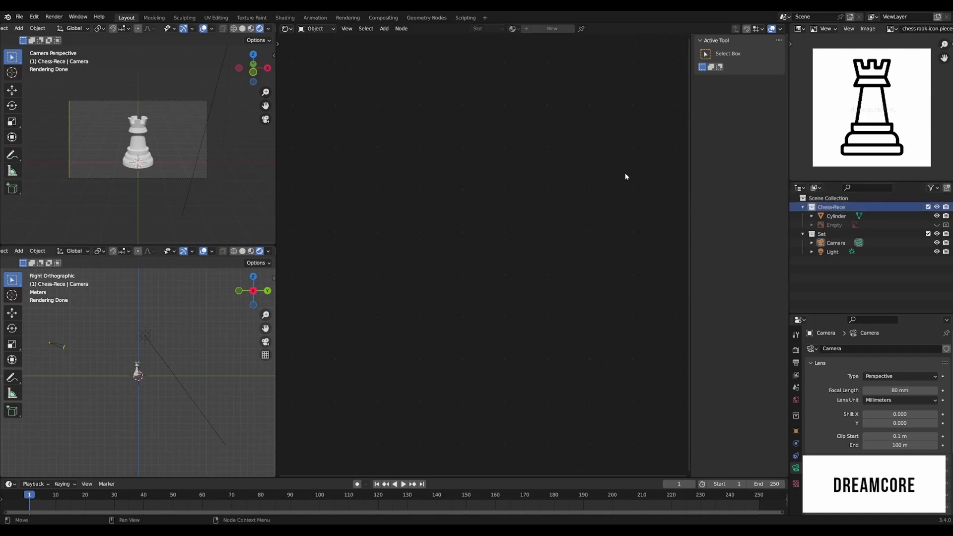
pyautogui.click(139, 143)
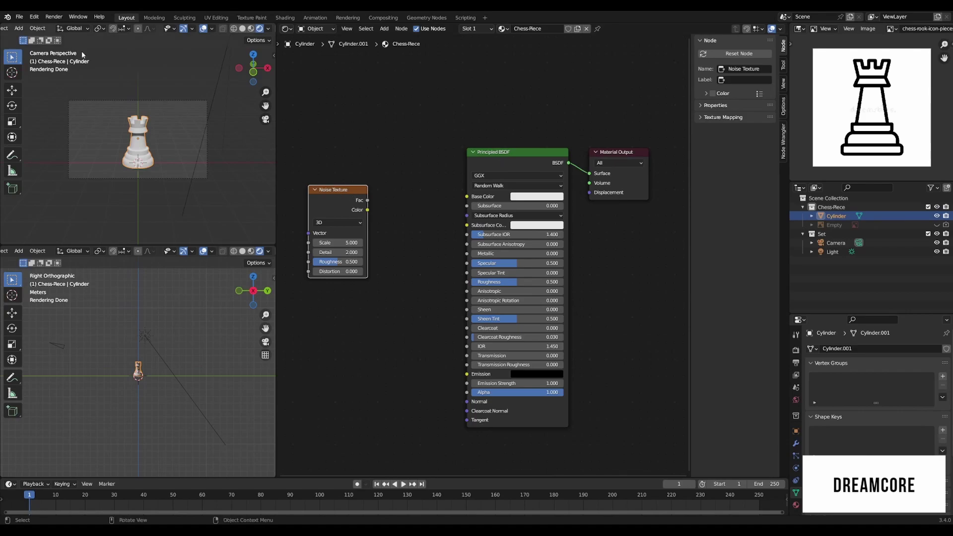
# Step: Preview the Noise Texture's Fac output directly on the rook with a Node Wrangler Ctrl+Shift+click
pyautogui.click(40, 20)
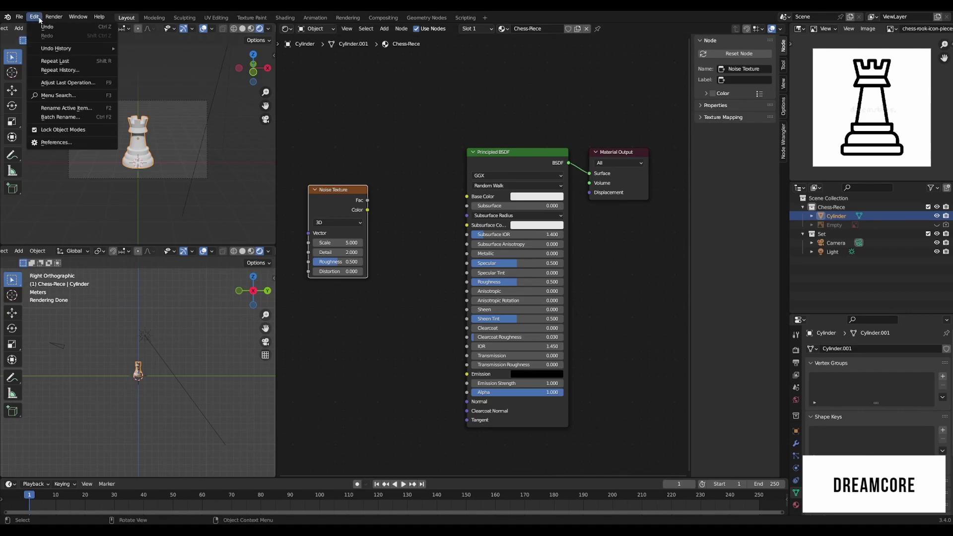
pyautogui.click(70, 144)
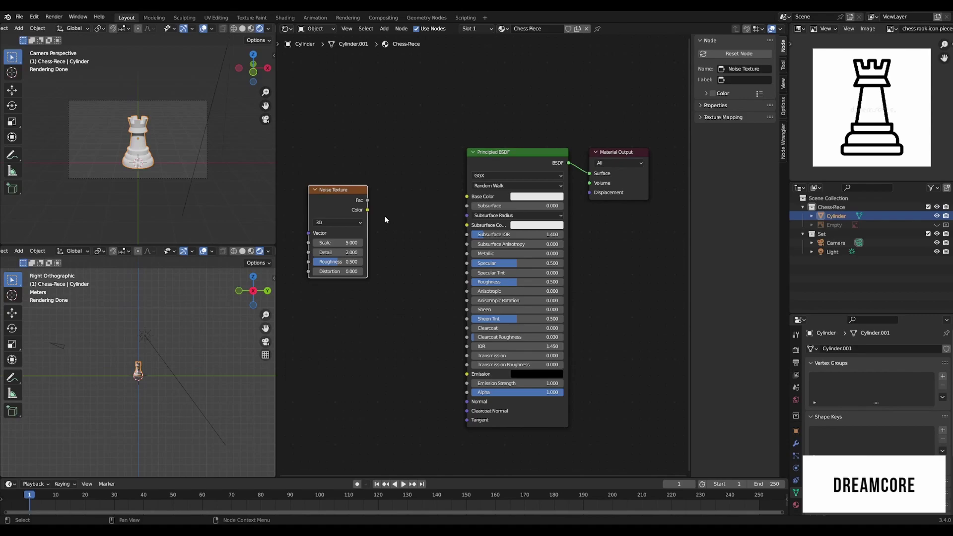
pyautogui.keyDown('ctrl'); pyautogui.keyDown('shift'); pyautogui.click(337, 194); pyautogui.keyUp('shift'); pyautogui.keyUp('ctrl')
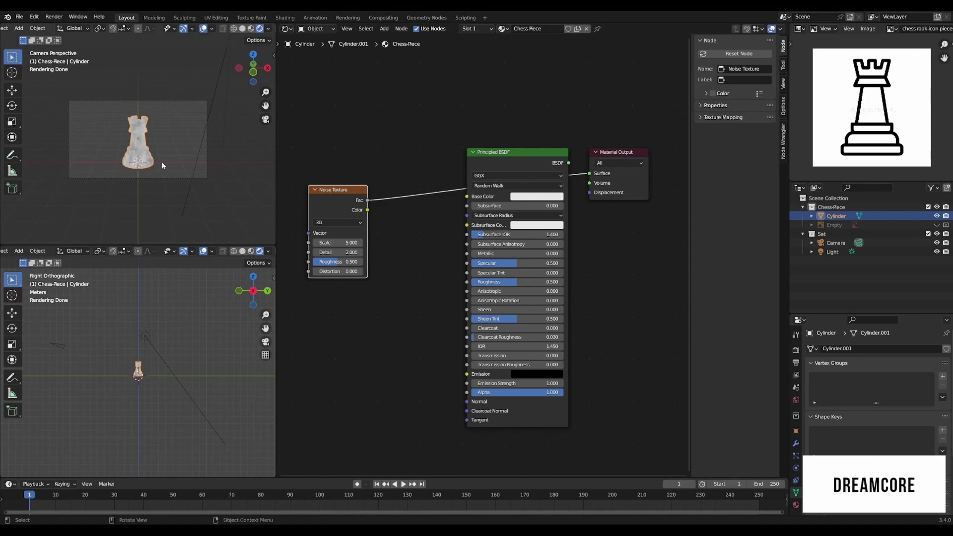
# Step: Orbit to an angled top view of the rook and keep the Noise Texture in 3D
pyautogui.scroll(3, 145, 157)
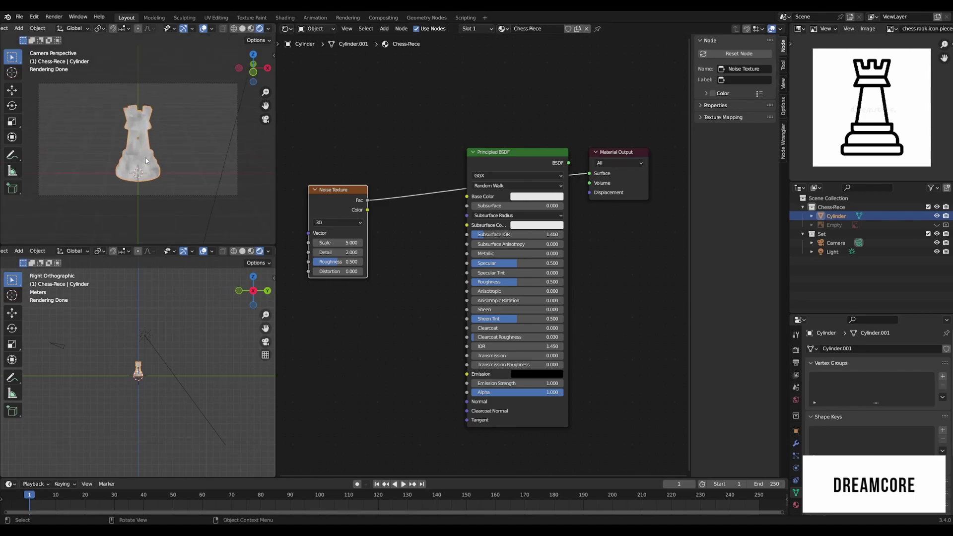
pyautogui.scroll(-1, 145, 156)
pyautogui.scroll(2, 159, 366)
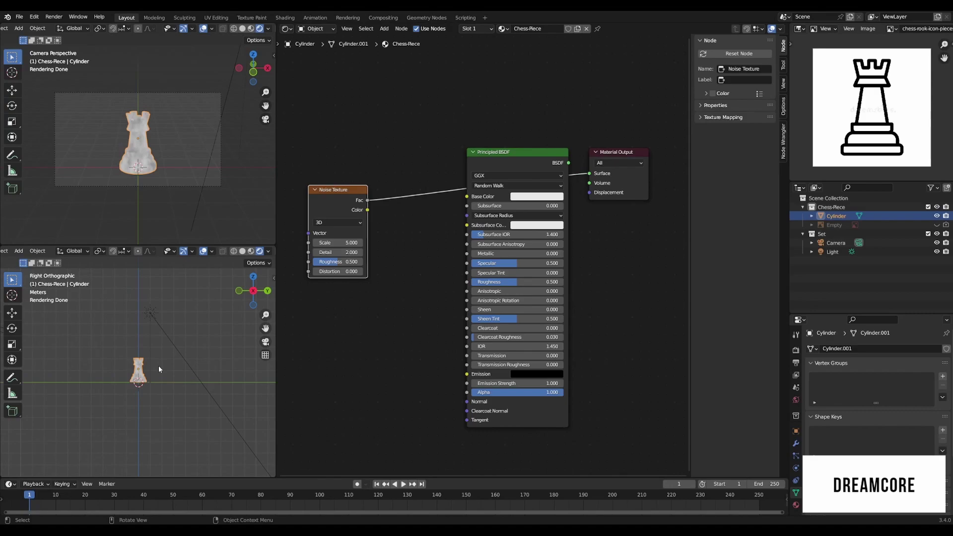
pyautogui.scroll(5, 159, 369)
pyautogui.moveTo(124, 364); pyautogui.dragTo(212, 389, button='middle')
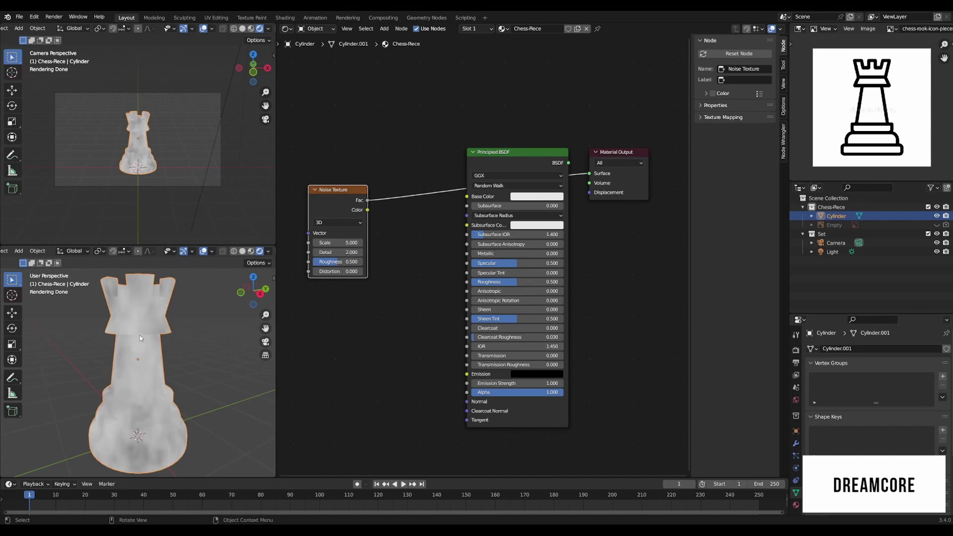
pyautogui.moveTo(139, 335); pyautogui.dragTo(118, 381, button='middle')
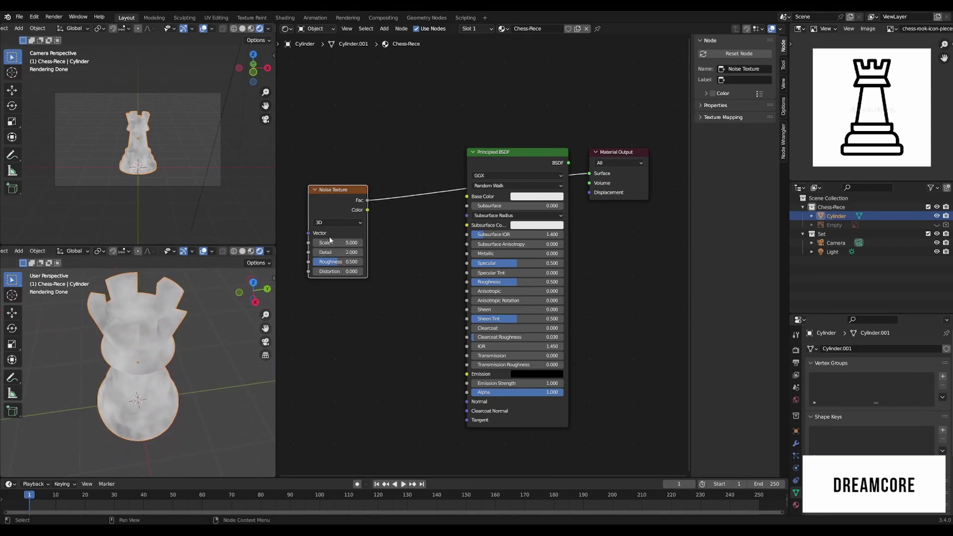
pyautogui.click(355, 222)
pyautogui.click(356, 222)
# Step: Set the Noise Texture Scale to 10 and Detail to 15
pyautogui.click(347, 244)
pyautogui.write('10')
pyautogui.press('Return')
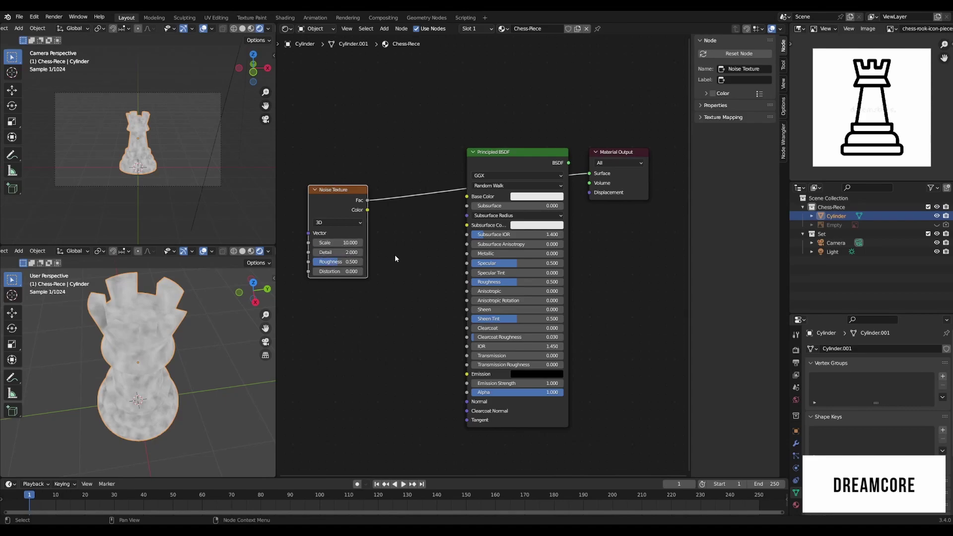
pyautogui.click(327, 253)
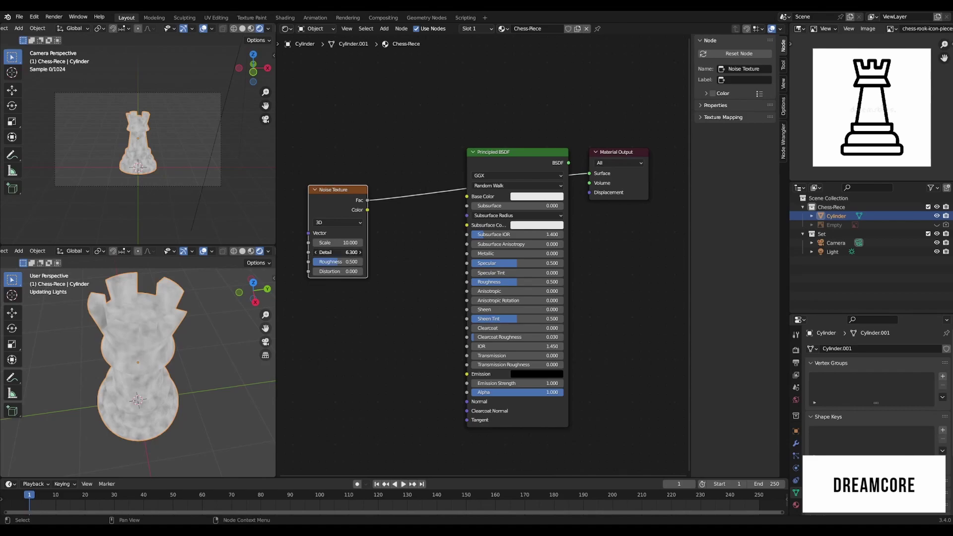
pyautogui.write('15')
pyautogui.press('Return')
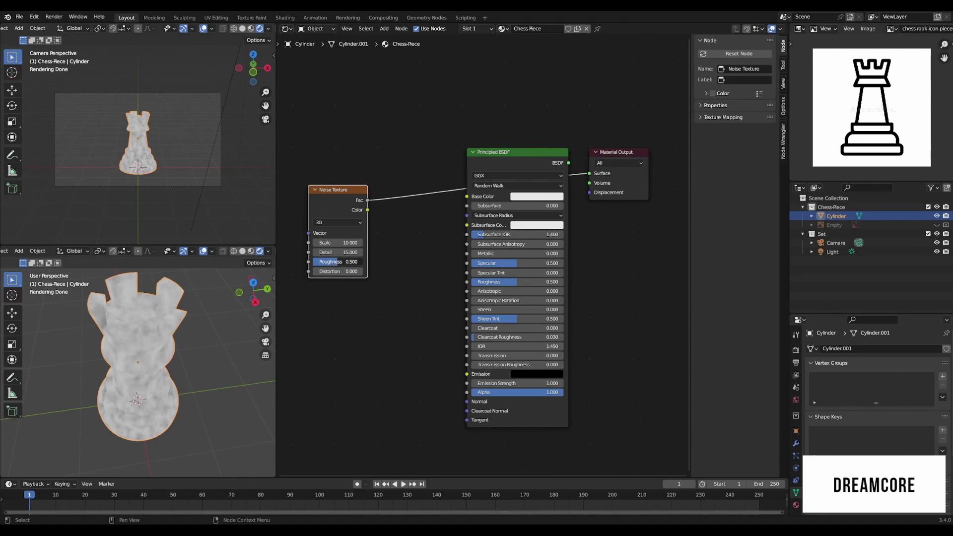
# Step: Set the noise Roughness to 0.6 and leave Distortion at 0
pyautogui.moveTo(341, 261)
pyautogui.mouseDown()
pyautogui.moveTo(312, 262)
pyautogui.moveTo(348, 262)
pyautogui.mouseUp()
pyautogui.moveTo(154, 348); pyautogui.dragTo(161, 311, button='middle')
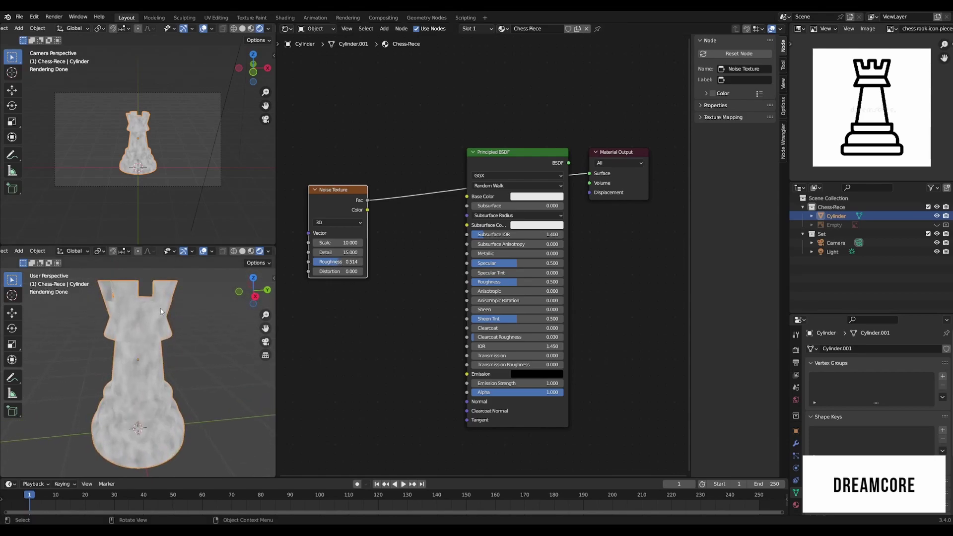
pyautogui.moveTo(347, 271); pyautogui.dragTo(380, 271)
pyautogui.click(331, 272)
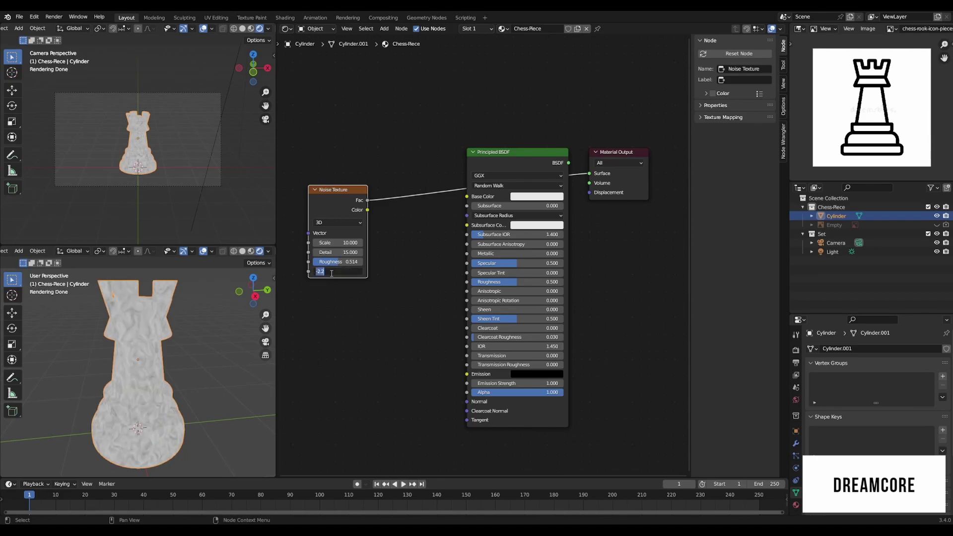
pyautogui.write('0')
pyautogui.press('Return')
pyautogui.click(332, 264)
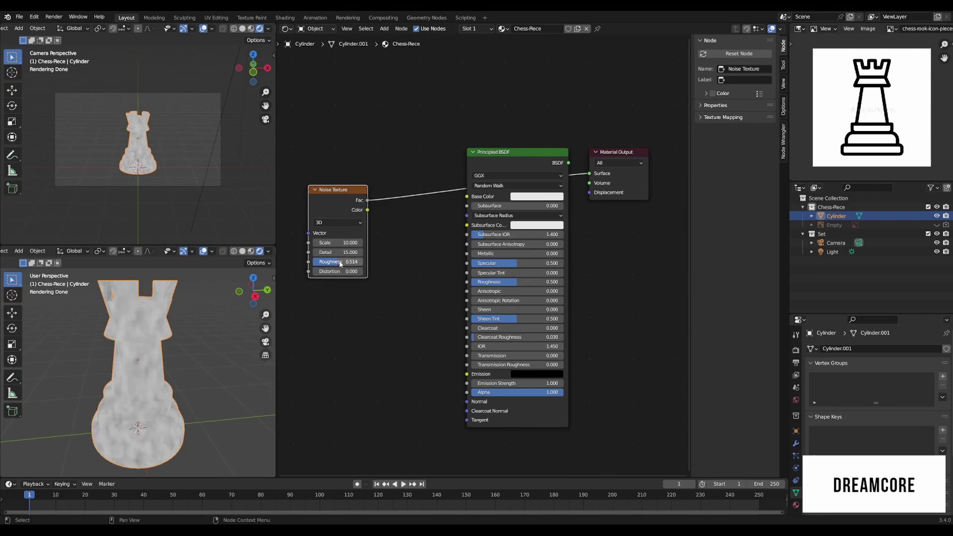
pyautogui.write('0.6')
pyautogui.press('Return')
# Step: Add Texture Coordinate and Mapping nodes to the Noise Texture with Ctrl+T
pyautogui.moveTo(405, 213); pyautogui.dragTo(494, 204, button='middle')
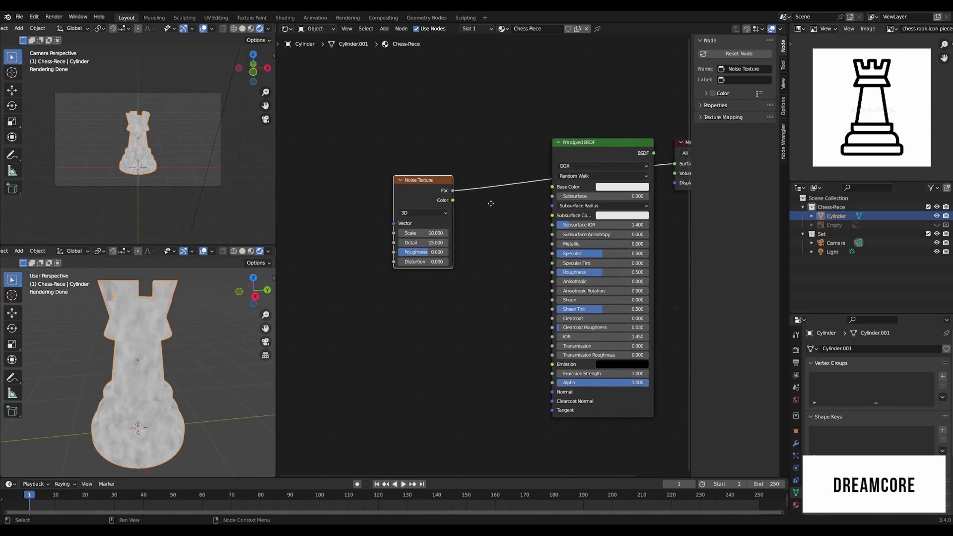
pyautogui.press('ctrl')
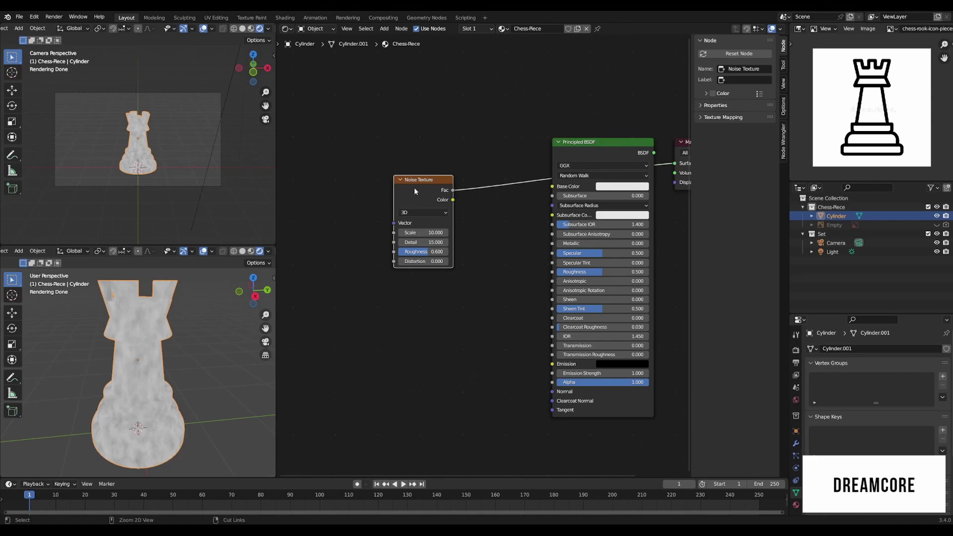
pyautogui.hotkey('ctrl', 't')
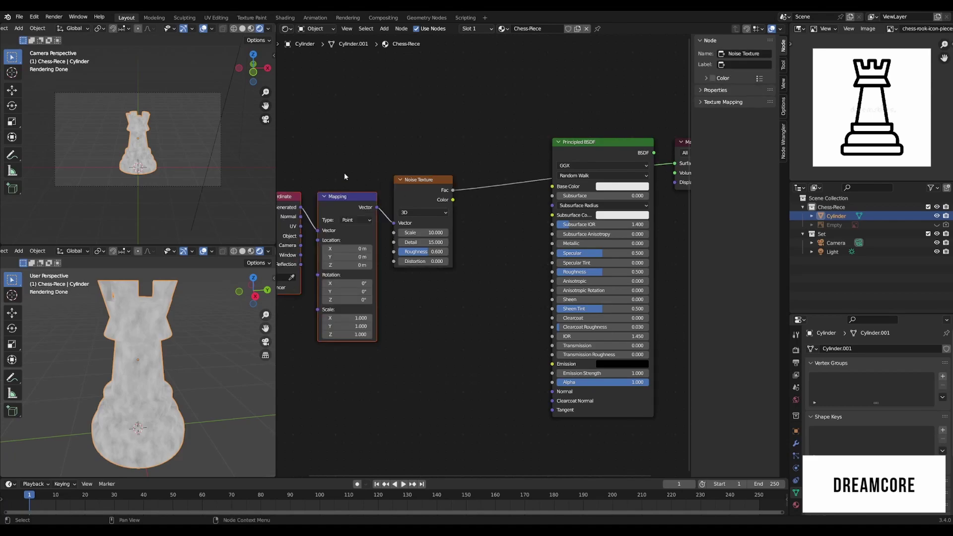
# Step: Drive the Mapping from Texture Coordinate Object and line the texture nodes up together
pyautogui.moveTo(344, 172); pyautogui.dragTo(399, 172, button='middle')
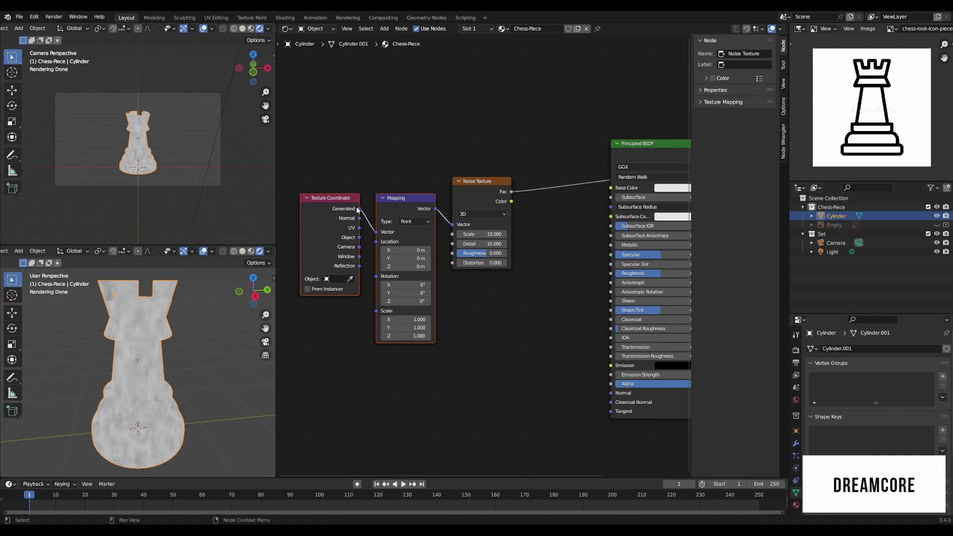
pyautogui.moveTo(359, 237); pyautogui.dragTo(375, 233)
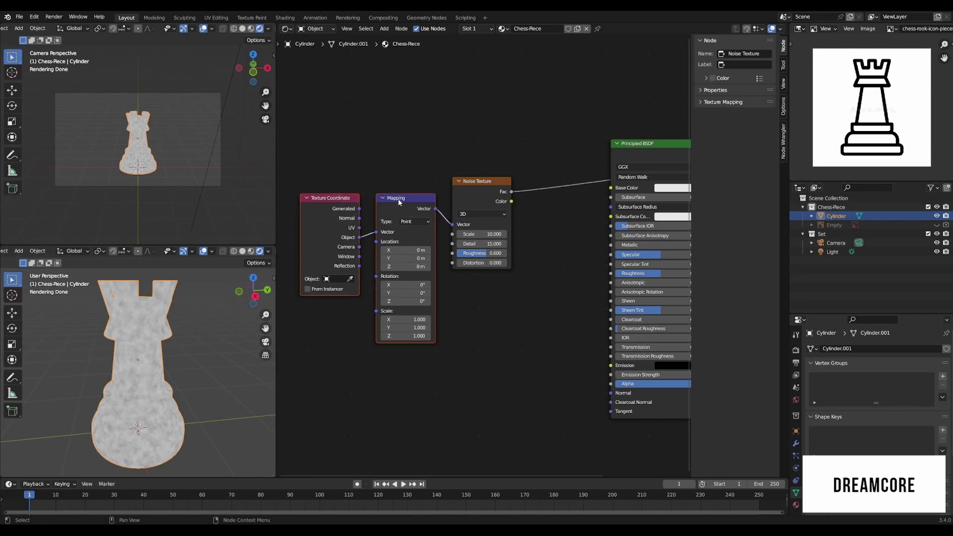
pyautogui.moveTo(399, 202); pyautogui.dragTo(390, 185)
pyautogui.moveTo(484, 179)
pyautogui.mouseDown()
pyautogui.moveTo(469, 179)
pyautogui.moveTo(478, 175)
pyautogui.mouseUp()
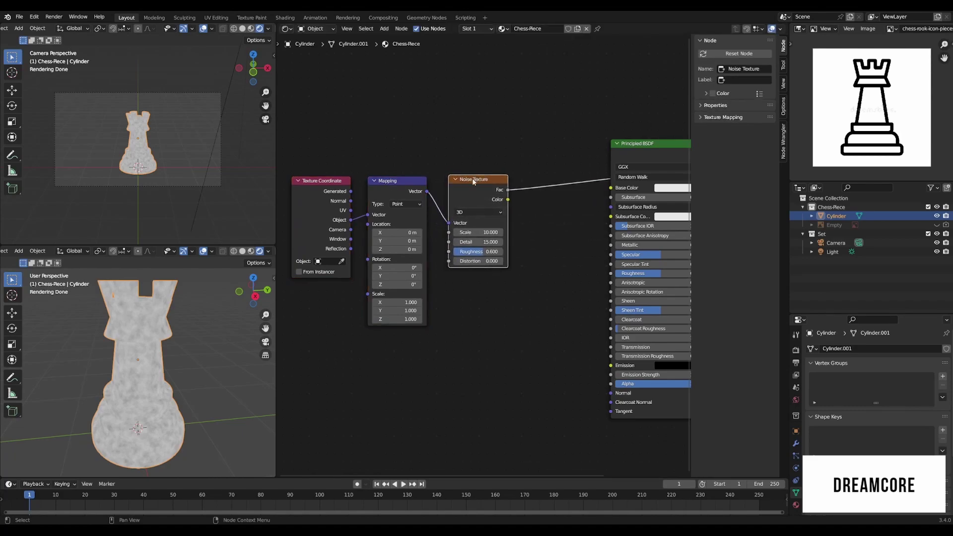
# Step: Lower the Noise Texture Scale from 10 to 5
pyautogui.click(471, 233)
pyautogui.write('5')
pyautogui.press('Return')
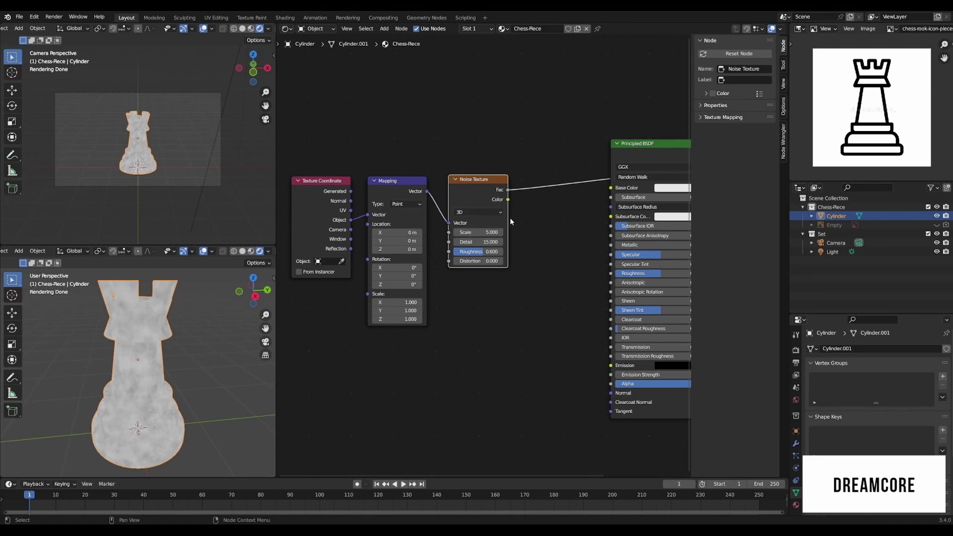
pyautogui.moveTo(550, 214); pyautogui.dragTo(473, 217, button='middle')
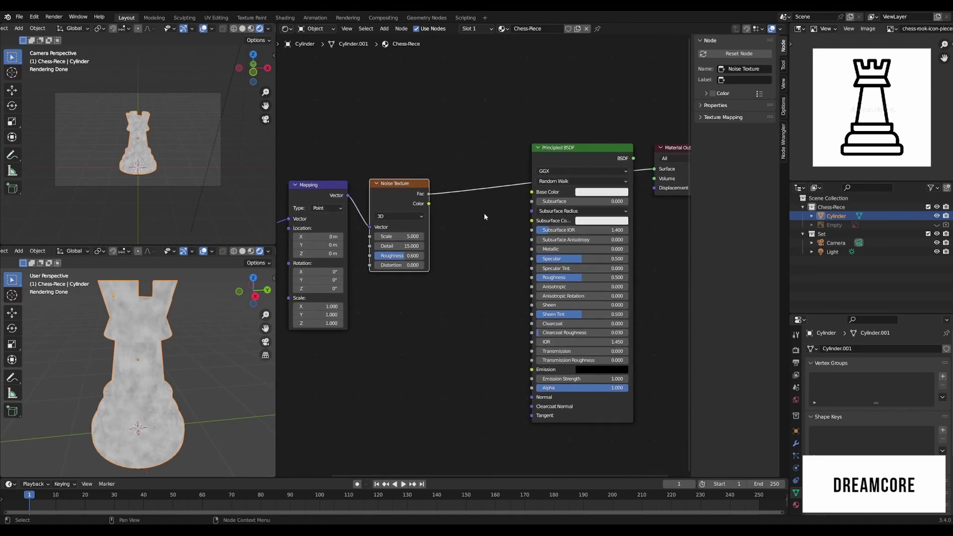
pyautogui.hotkey('shift', 'a')
pyautogui.moveTo(470, 225)
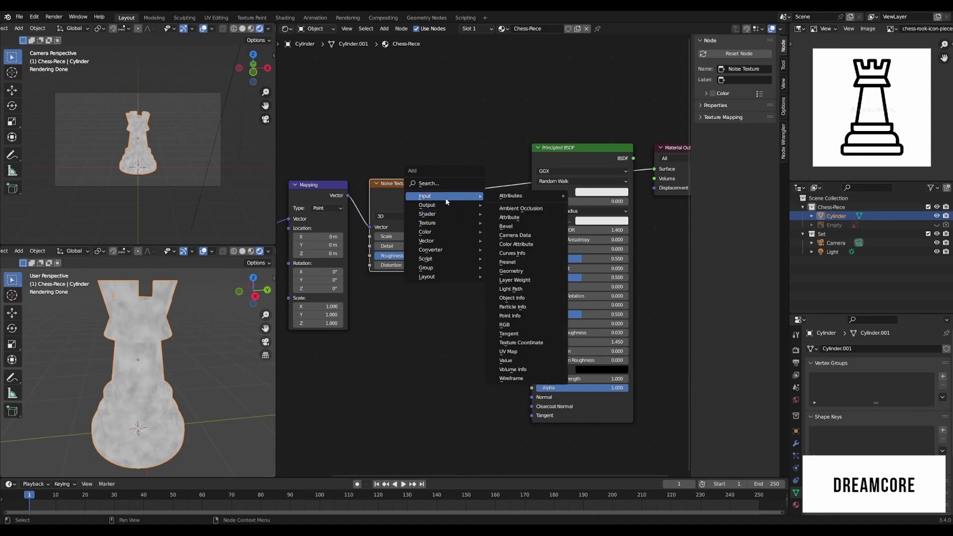
# Step: Insert a ColorRamp on the noise link and pull its black and white stops inward
pyautogui.moveTo(441, 252)
pyautogui.click(512, 267)
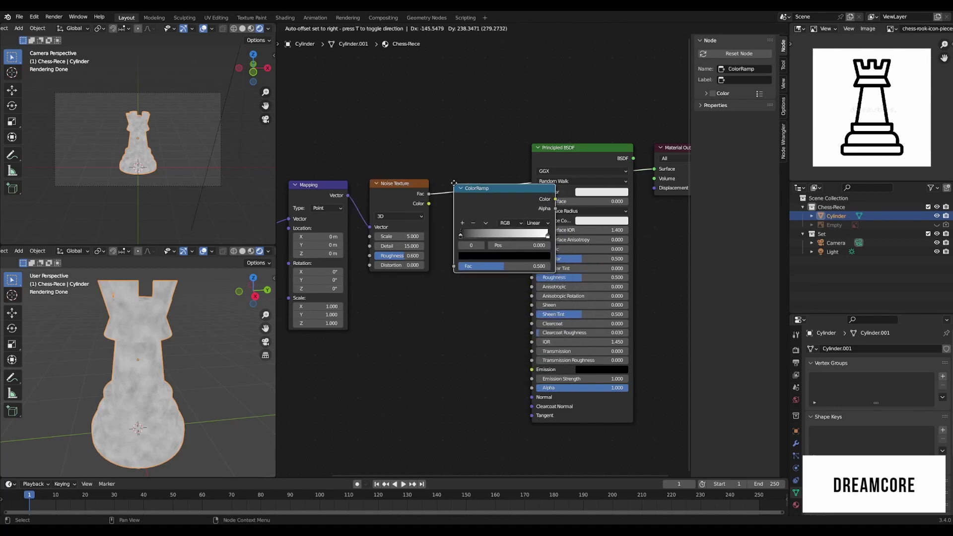
pyautogui.click(438, 163)
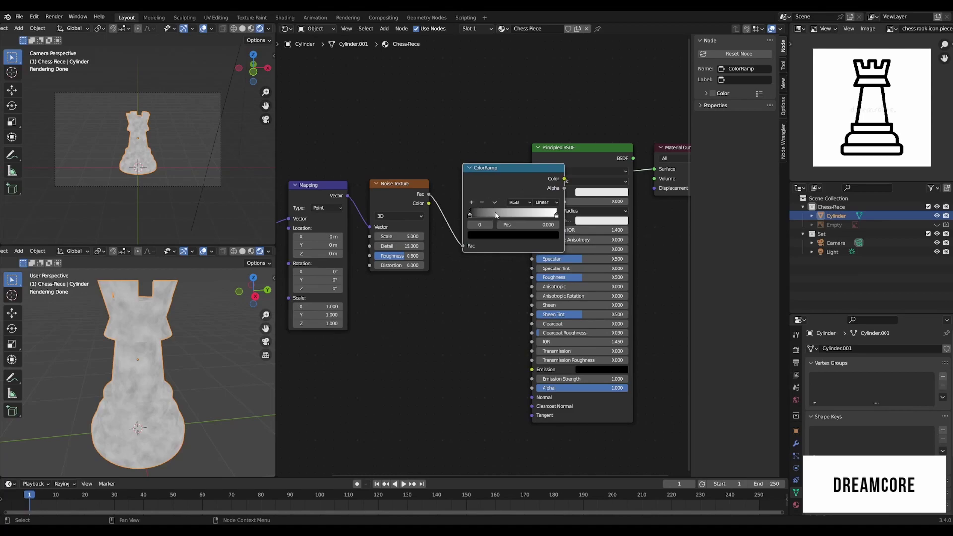
pyautogui.moveTo(470, 214)
pyautogui.mouseDown()
pyautogui.moveTo(550, 218)
pyautogui.moveTo(469, 216)
pyautogui.mouseUp()
pyautogui.moveTo(556, 215); pyautogui.dragTo(515, 220)
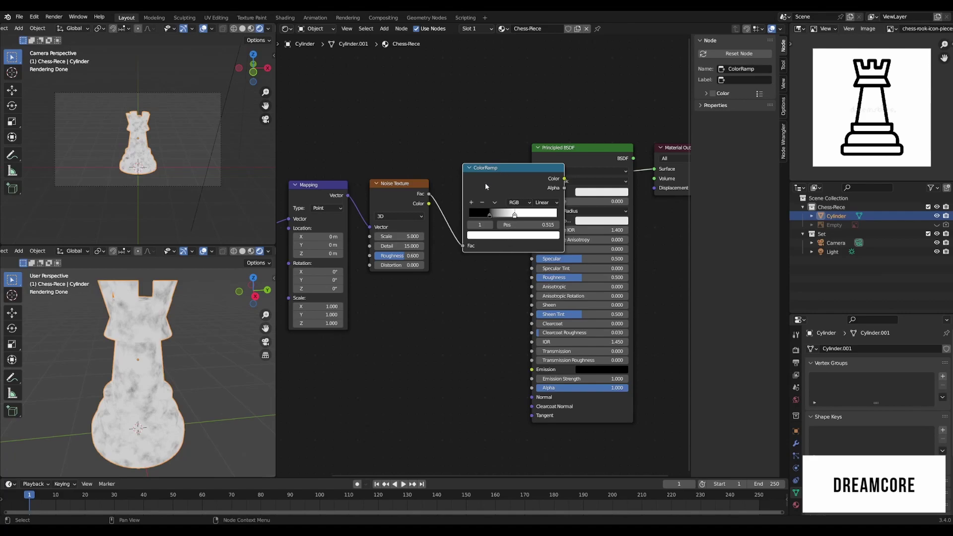
# Step: Move the four texture nodes left to tidy the node tree
pyautogui.scroll(-2, 449, 288)
pyautogui.moveTo(327, 196); pyautogui.dragTo(502, 273)
pyautogui.moveTo(477, 208); pyautogui.dragTo(417, 204)
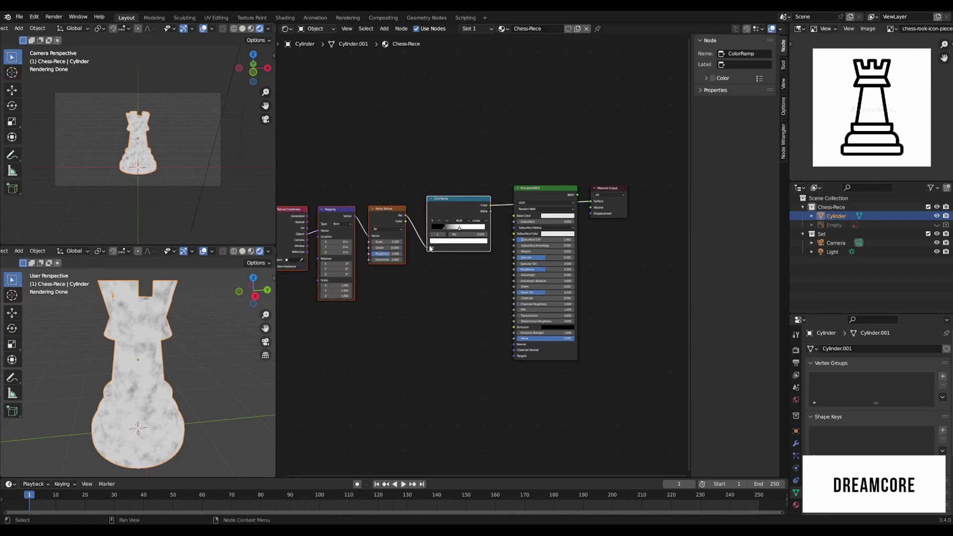
pyautogui.moveTo(394, 331); pyautogui.dragTo(449, 335, button='middle')
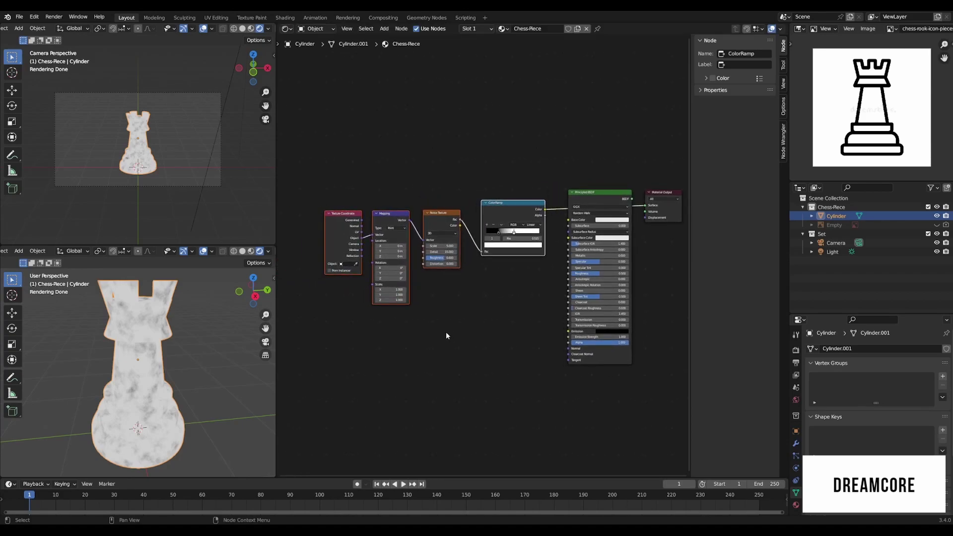
pyautogui.scroll(2, 492, 307)
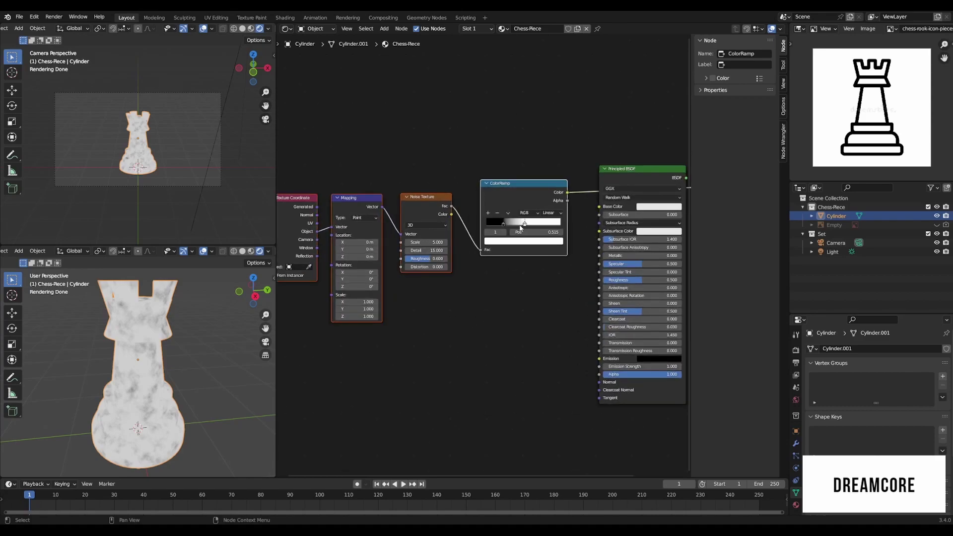
# Step: Pick a ColorRamp stop colour and connect the ramp's Color to Base Color
pyautogui.click(527, 242)
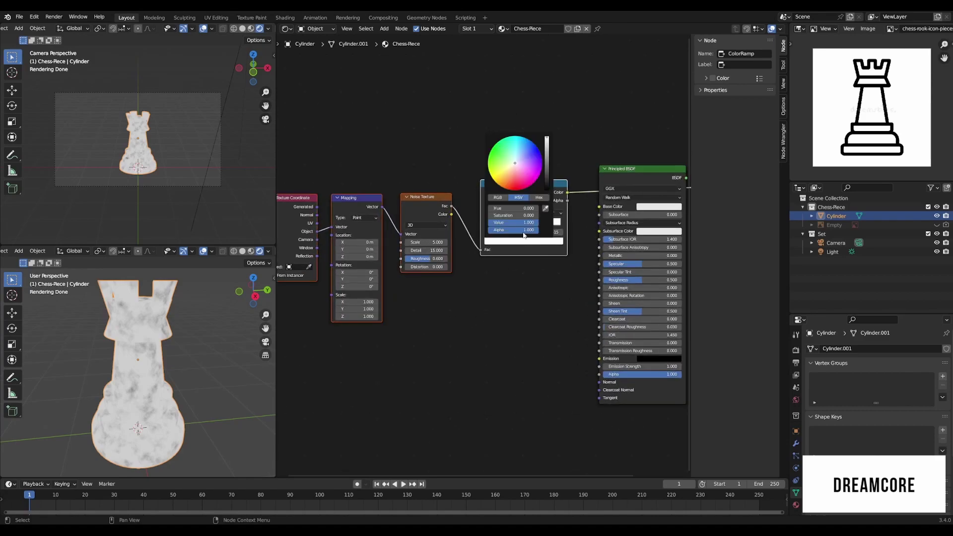
pyautogui.moveTo(516, 165)
pyautogui.mouseDown()
pyautogui.moveTo(510, 157)
pyautogui.moveTo(520, 154)
pyautogui.moveTo(513, 170)
pyautogui.moveTo(523, 161)
pyautogui.moveTo(504, 156)
pyautogui.moveTo(521, 170)
pyautogui.moveTo(515, 164)
pyautogui.mouseUp()
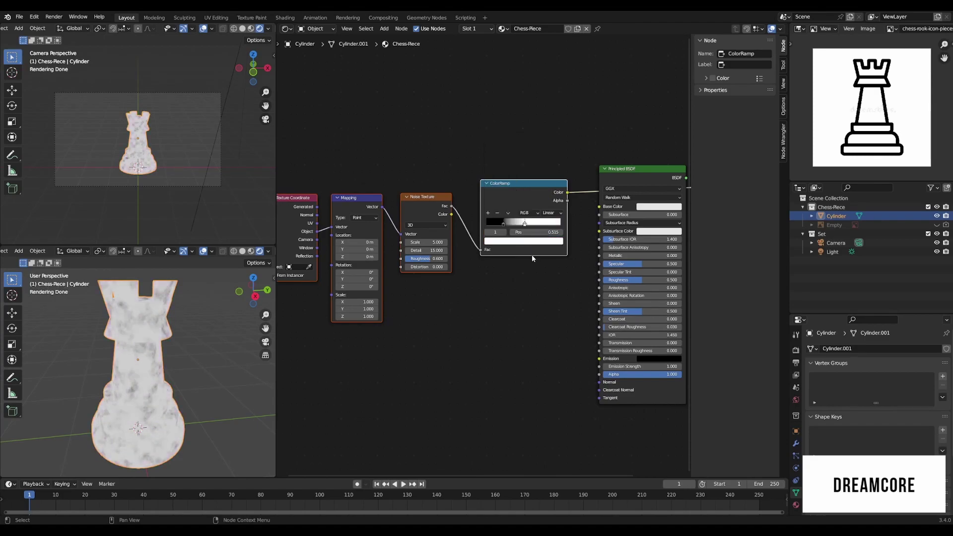
pyautogui.moveTo(566, 193); pyautogui.dragTo(600, 206)
pyautogui.moveTo(568, 268); pyautogui.dragTo(517, 274, button='middle')
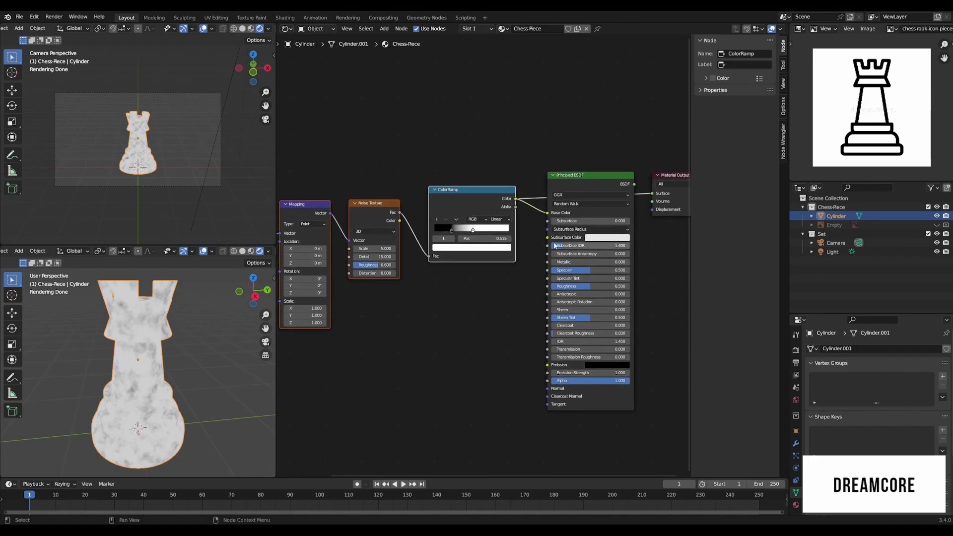
# Step: Raise the Principled BSDF Specular to about 0.85 and set Roughness to 0.2
pyautogui.click(604, 178)
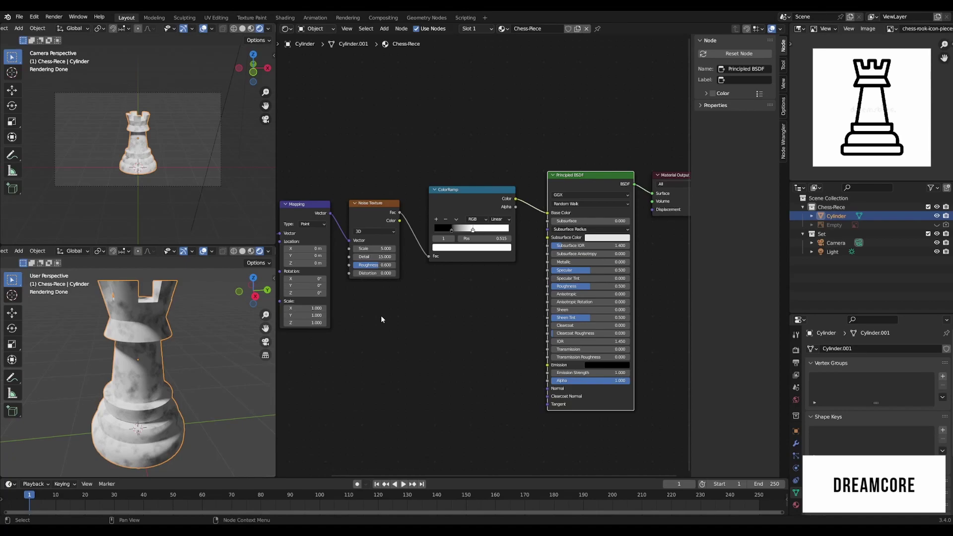
pyautogui.moveTo(431, 298); pyautogui.dragTo(437, 278, button='middle')
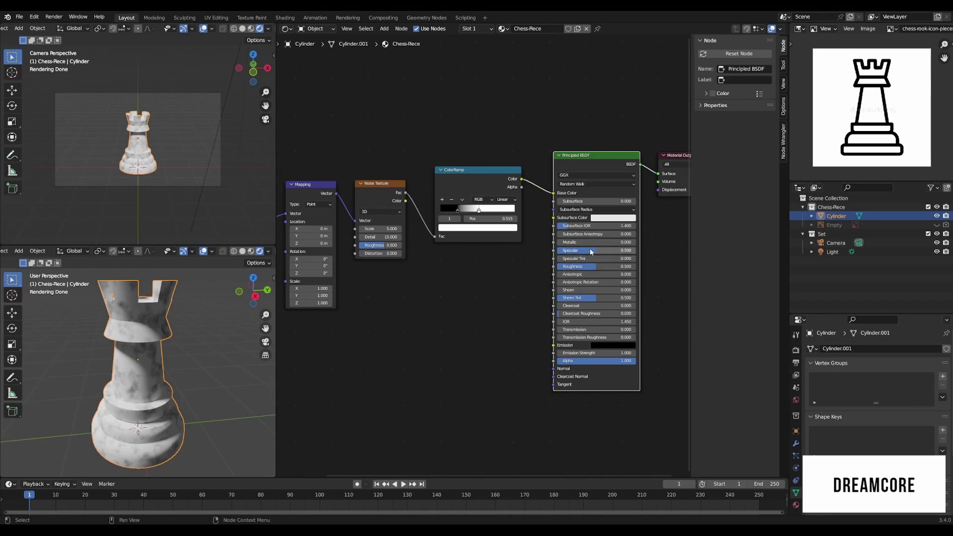
pyautogui.moveTo(595, 250)
pyautogui.mouseDown()
pyautogui.moveTo(630, 250)
pyautogui.moveTo(588, 266)
pyautogui.mouseUp()
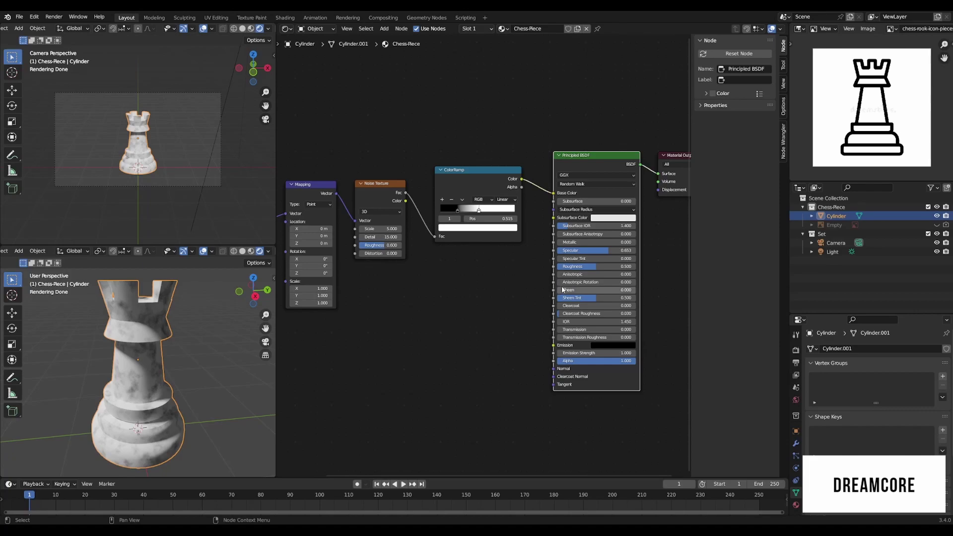
pyautogui.moveTo(594, 266); pyautogui.dragTo(576, 266)
pyautogui.moveTo(596, 267); pyautogui.dragTo(588, 266)
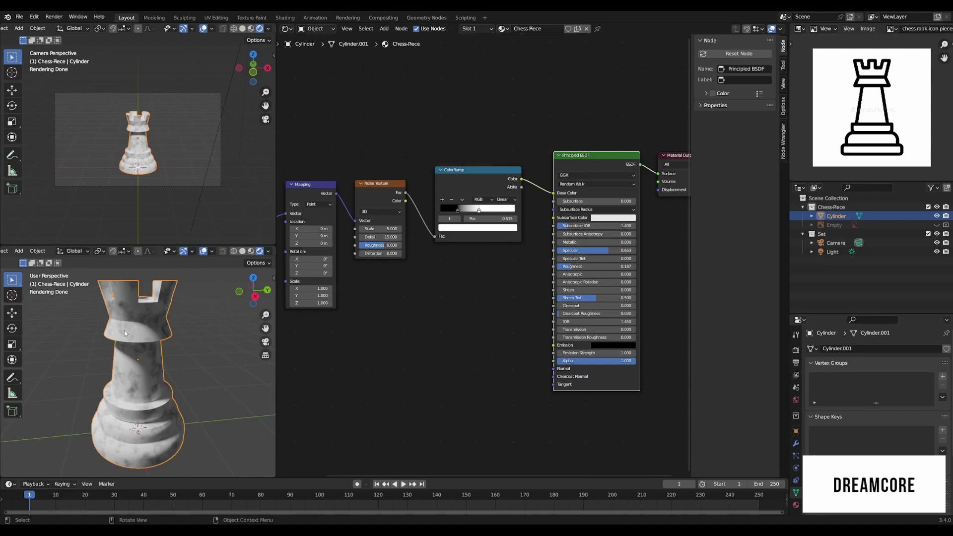
pyautogui.click(579, 267)
pyautogui.write('0.2')
pyautogui.press('Return')
# Step: Set Sheen Tint to 0 and give the Subsurface Color a pale pinkish peach
pyautogui.moveTo(596, 298); pyautogui.dragTo(571, 305)
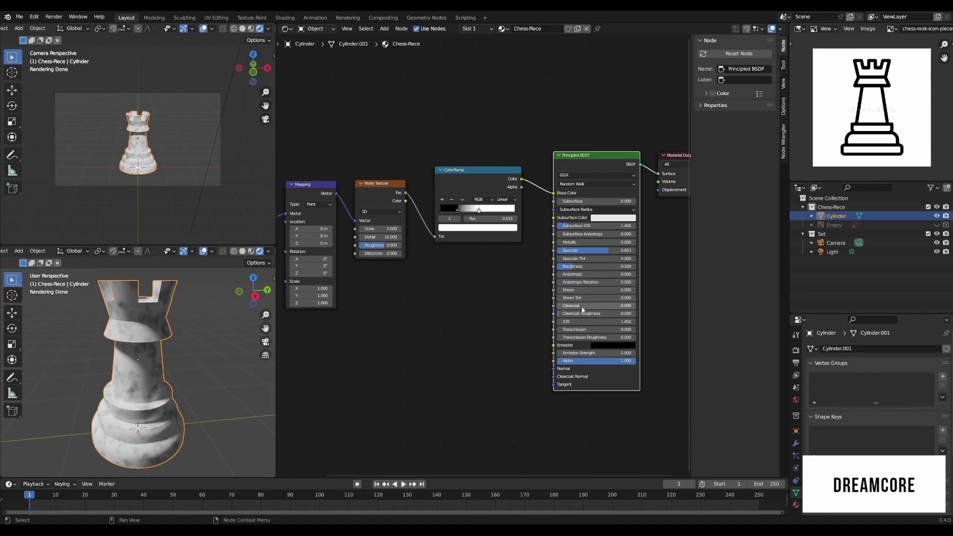
pyautogui.click(604, 222)
pyautogui.moveTo(630, 145); pyautogui.dragTo(620, 142)
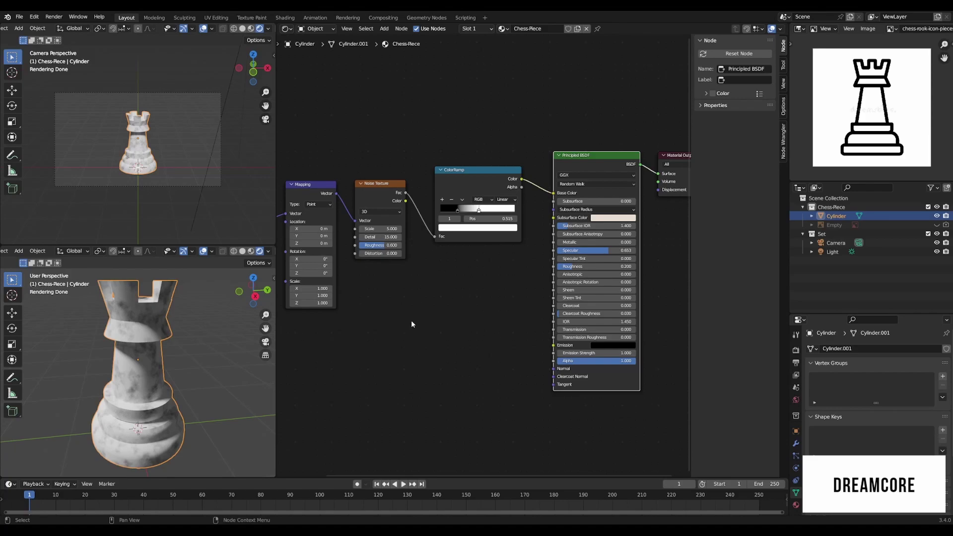
pyautogui.scroll(-1, 428, 282)
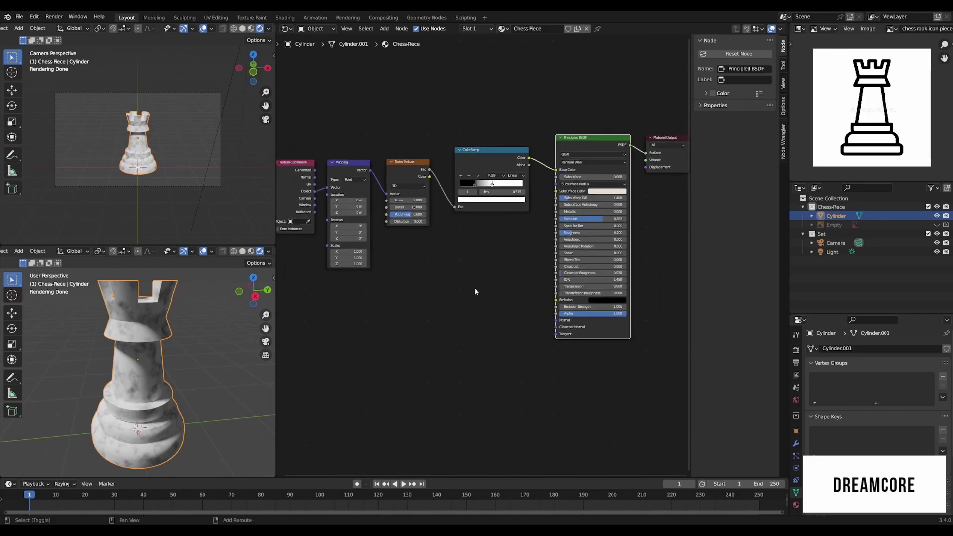
# Step: Add a Bump node below the shader chain, replacing a misplaced first one
pyautogui.hotkey('shift', 'a')
pyautogui.moveTo(475, 290)
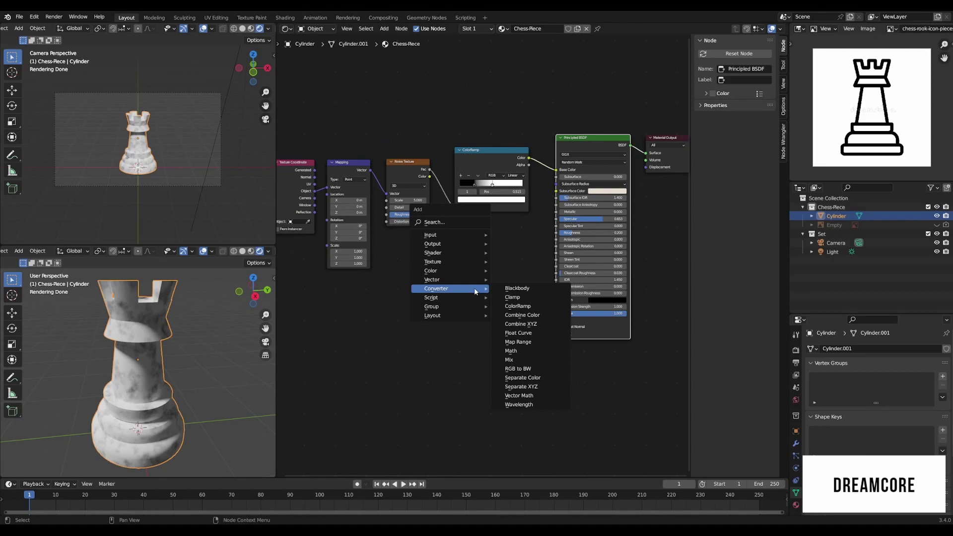
pyautogui.moveTo(449, 304)
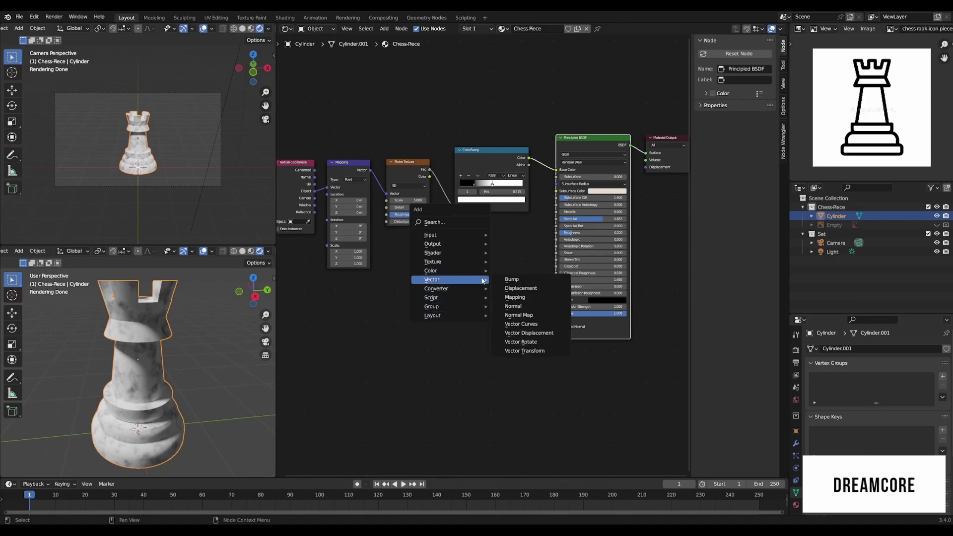
pyautogui.click(512, 279)
pyautogui.click(469, 272)
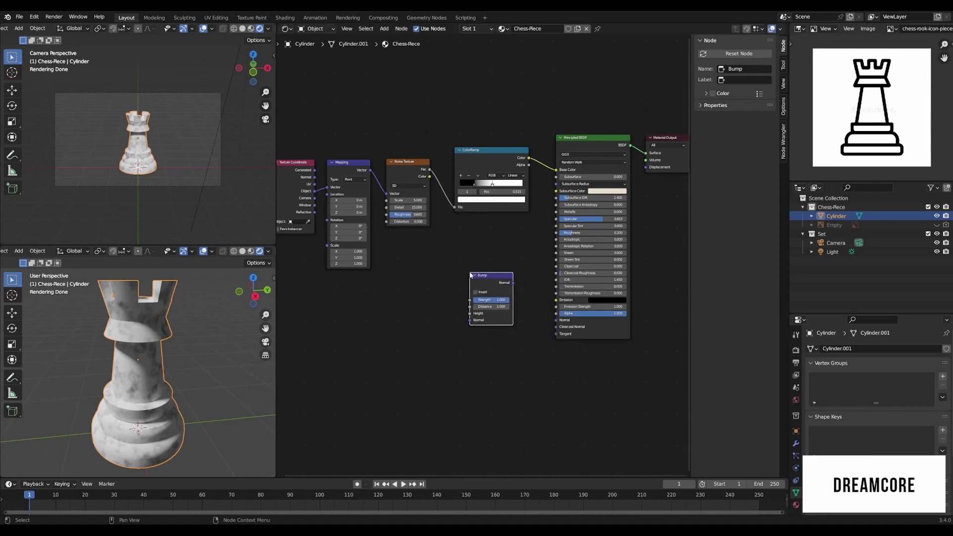
pyautogui.press('Delete')
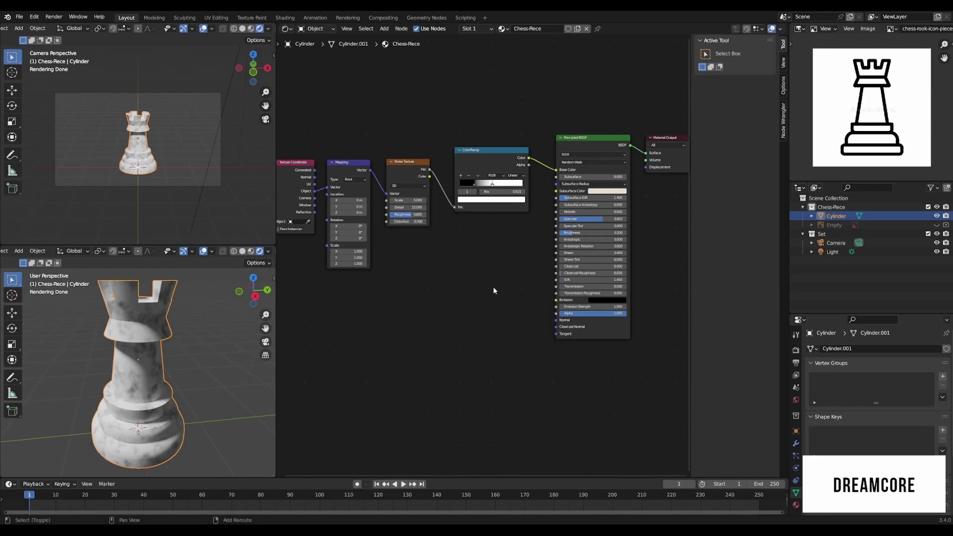
pyautogui.hotkey('shift', 'a')
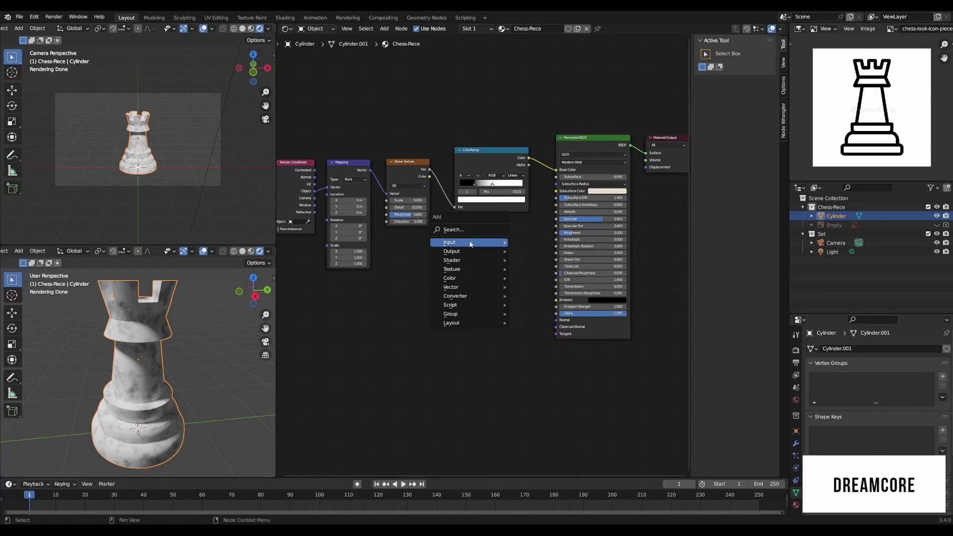
pyautogui.click(531, 287)
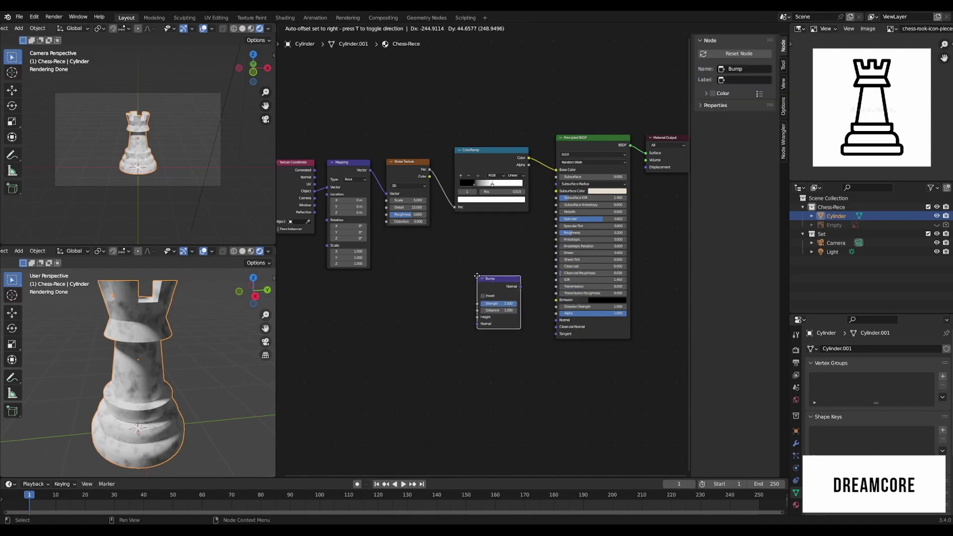
pyautogui.click(475, 277)
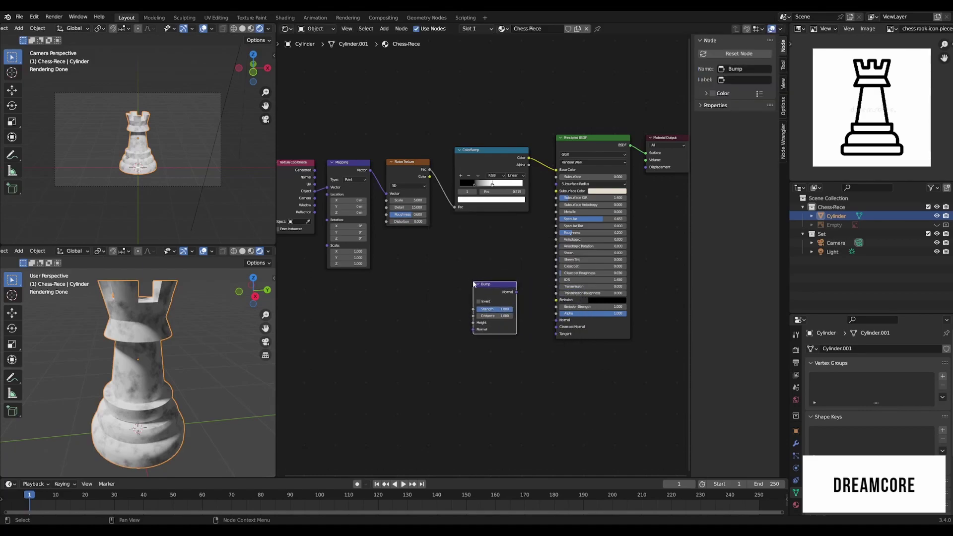
pyautogui.scroll(3, 542, 336)
# Step: Connect Bump Normal to the shader's Normal and noise Fac to Bump Height
pyautogui.moveTo(560, 358); pyautogui.dragTo(494, 326, button='middle')
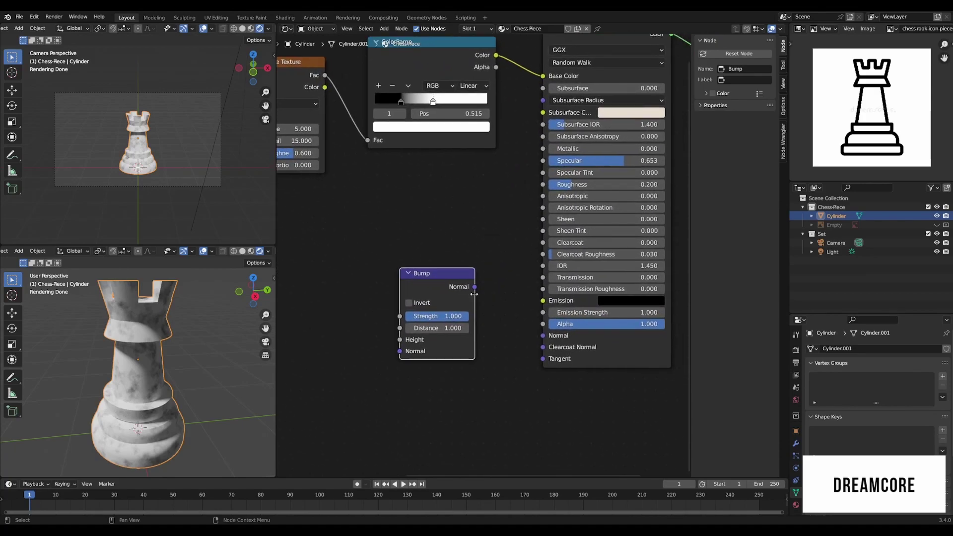
pyautogui.moveTo(475, 287); pyautogui.dragTo(544, 336)
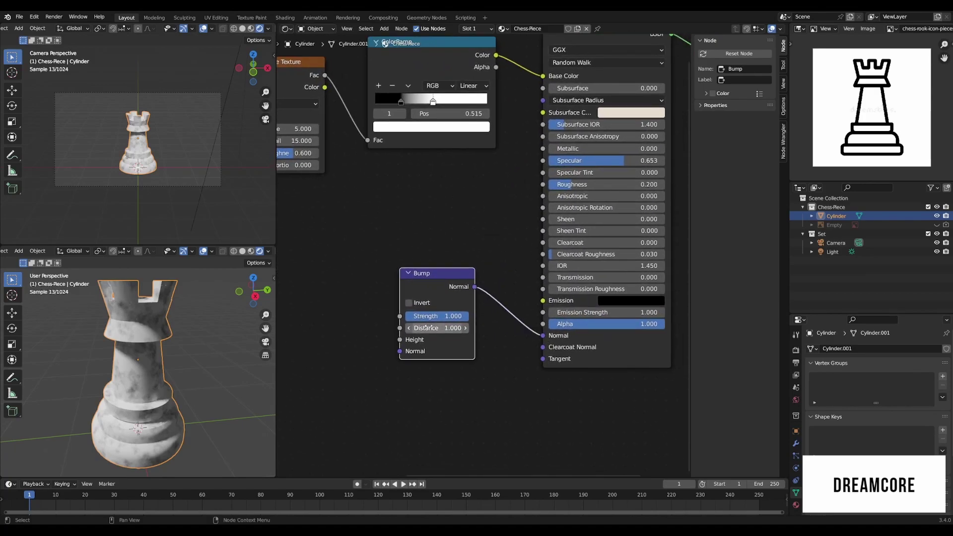
pyautogui.moveTo(377, 280); pyautogui.dragTo(461, 298, button='middle')
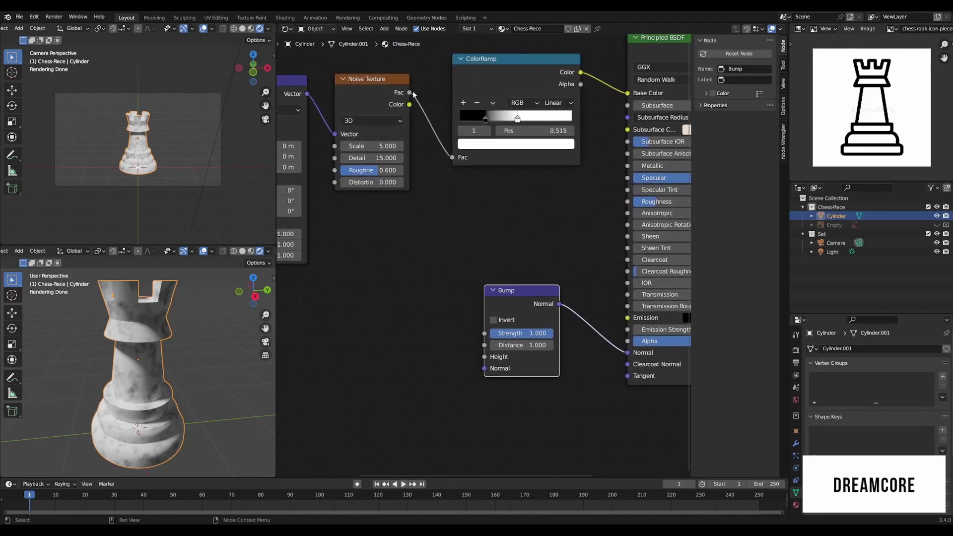
pyautogui.moveTo(409, 92); pyautogui.dragTo(484, 357)
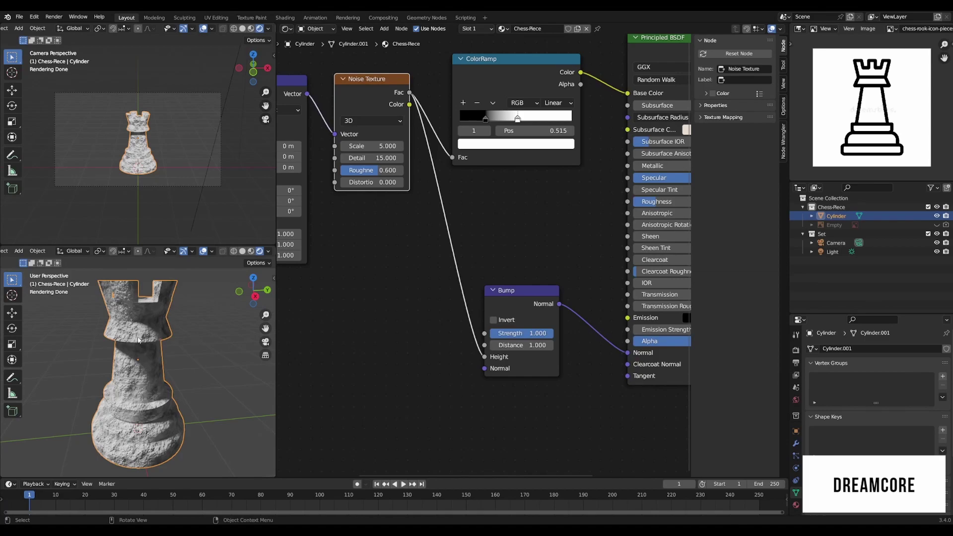
# Step: Set the Bump Distance to 0.010 after trying 0.100
pyautogui.moveTo(192, 341); pyautogui.dragTo(171, 333, button='middle')
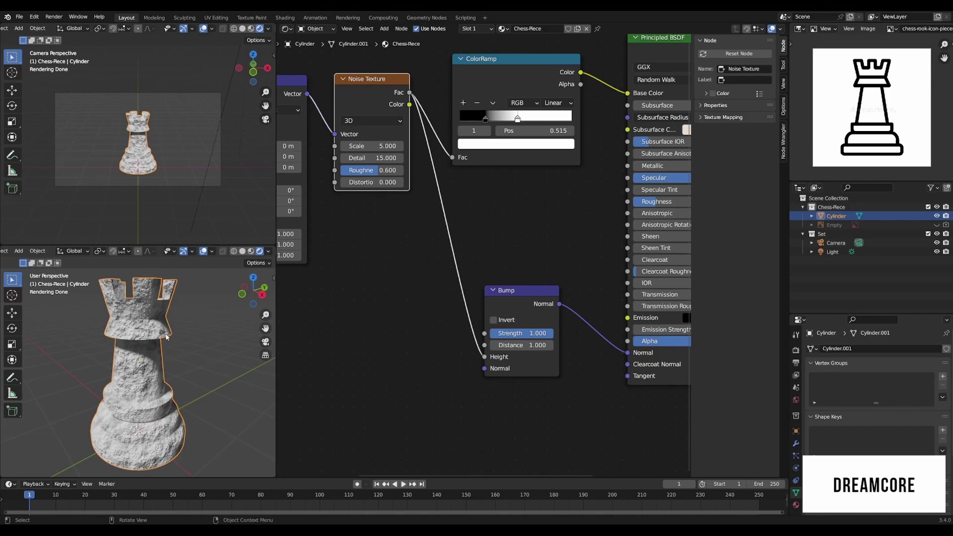
pyautogui.moveTo(167, 337); pyautogui.dragTo(192, 312, button='middle')
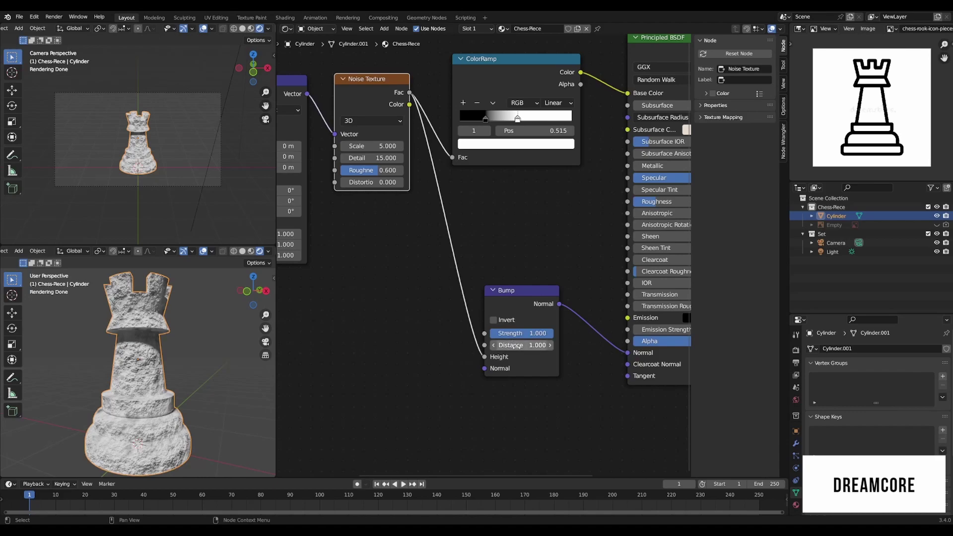
pyautogui.click(514, 346)
pyautogui.press('Escape')
pyautogui.click(514, 346)
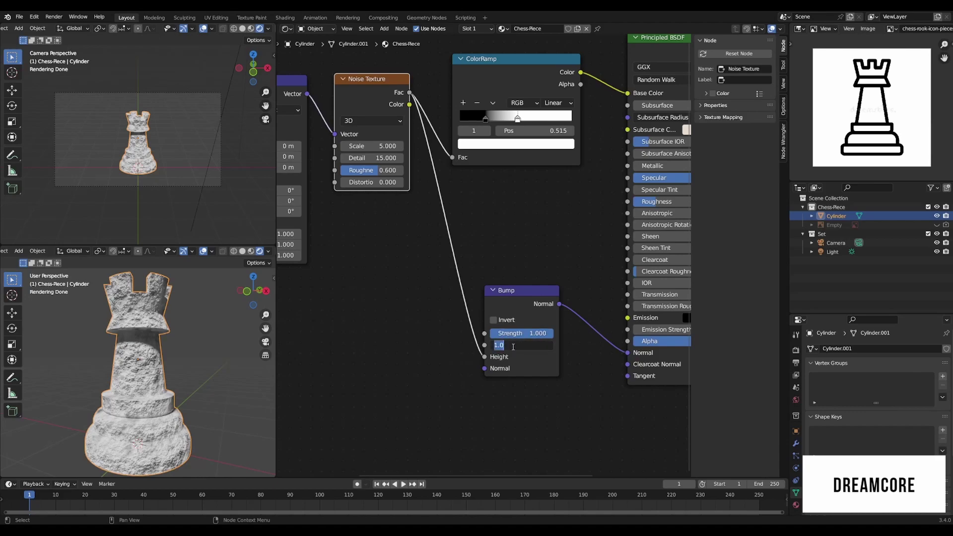
pyautogui.write('0.1')
pyautogui.press('Return')
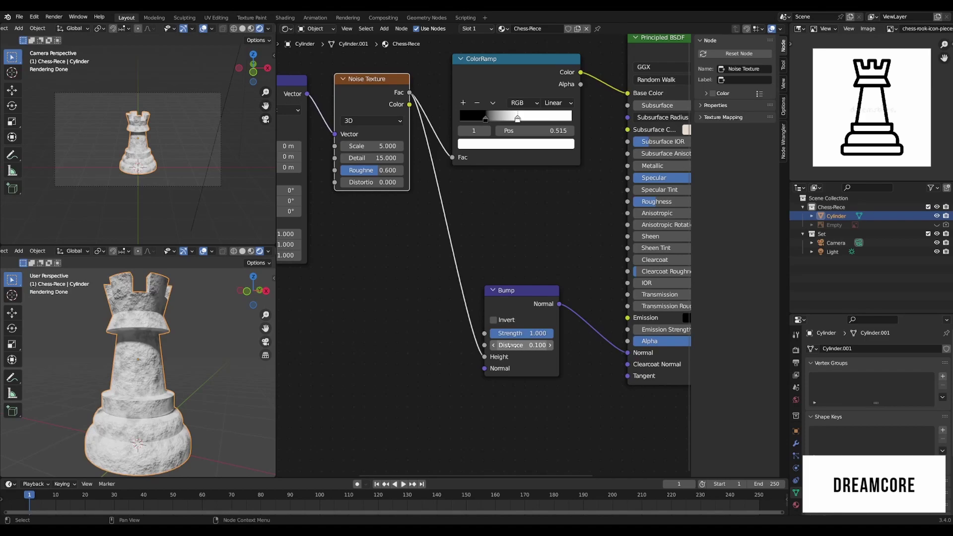
pyautogui.click(515, 346)
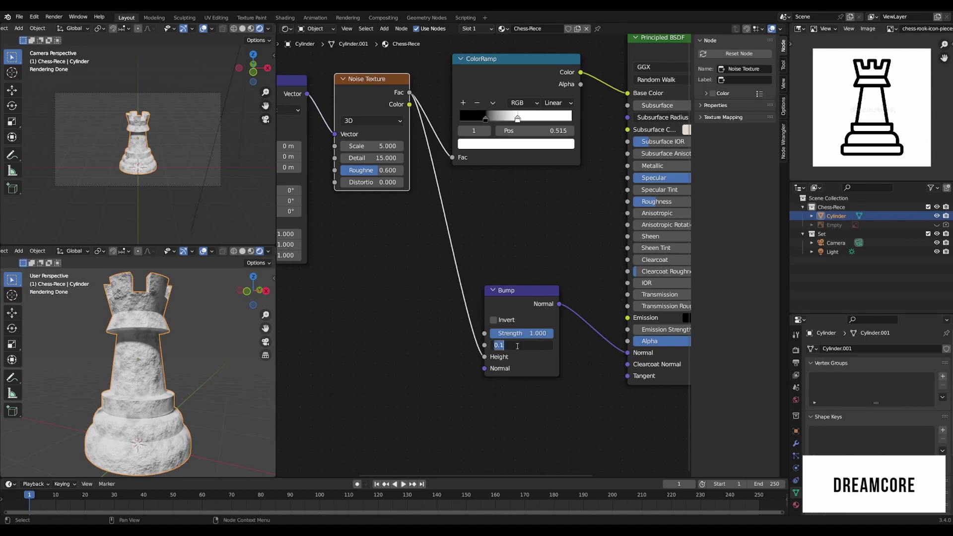
pyautogui.write('0.01')
pyautogui.press('Return')
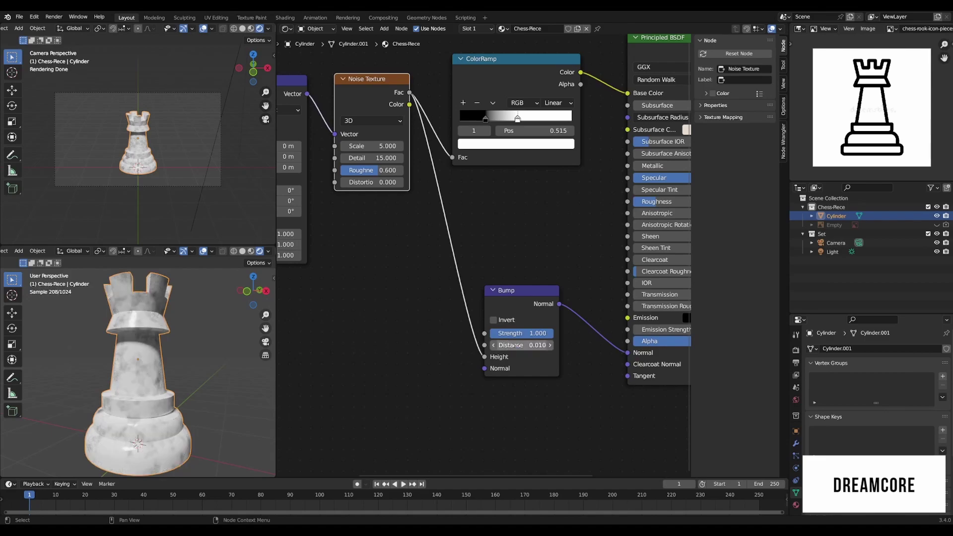
# Step: Set the Mapping node's Scale Y to 1.5
pyautogui.scroll(5, 168, 377)
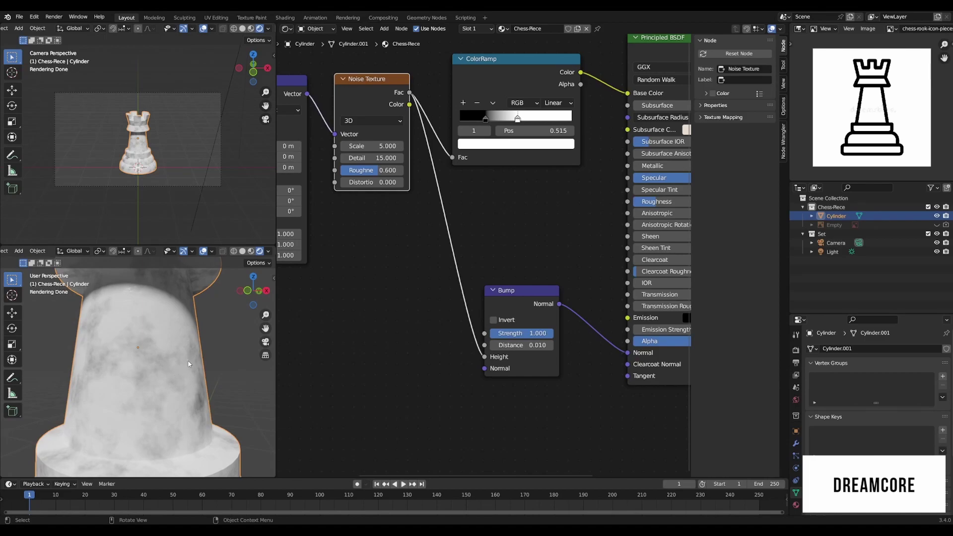
pyautogui.scroll(-5, 186, 362)
pyautogui.moveTo(178, 364); pyautogui.dragTo(171, 366, button='middle')
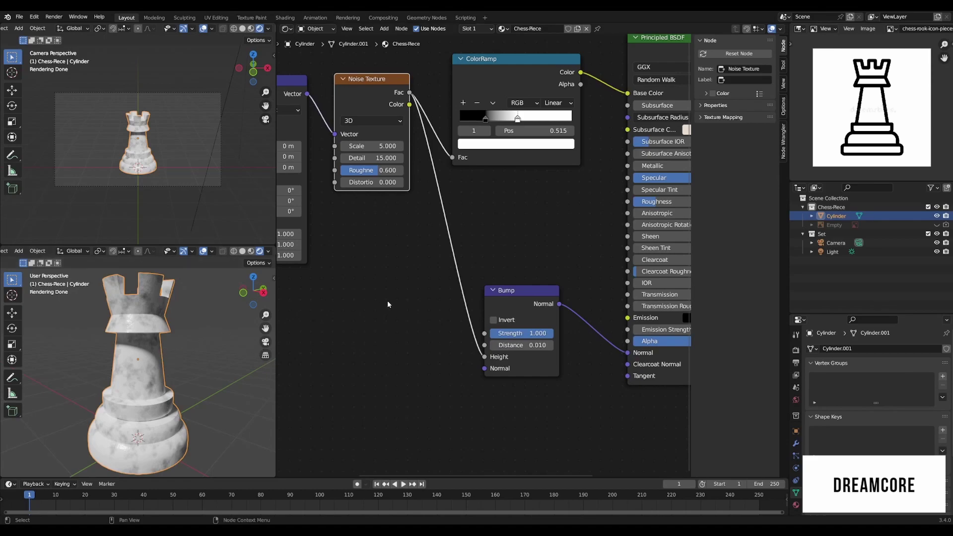
pyautogui.scroll(-2, 398, 268)
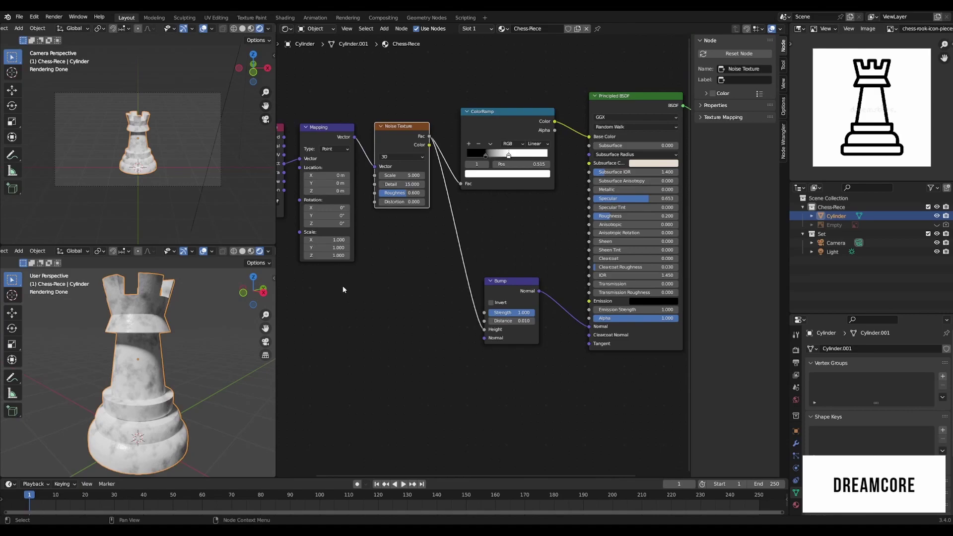
pyautogui.scroll(2, 337, 285)
pyautogui.moveTo(338, 285); pyautogui.dragTo(442, 294, button='middle')
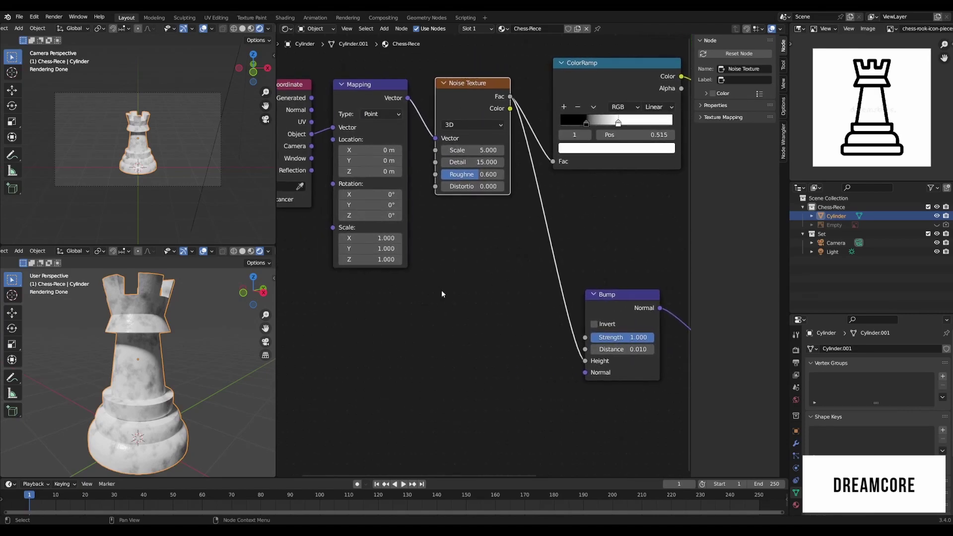
pyautogui.doubleClick(368, 249)
pyautogui.write('1.5')
pyautogui.press('Return')
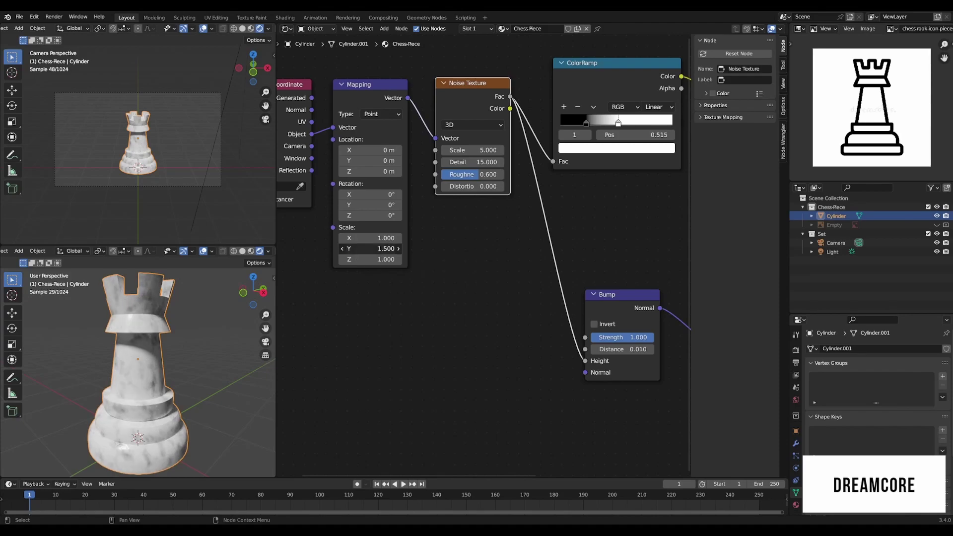
# Step: Raise Mapping Scale Y from 2.1 to 4.000 and Scale X to 2.300, orbiting to check
pyautogui.doubleClick(368, 249)
pyautogui.write('2.1')
pyautogui.press('Return')
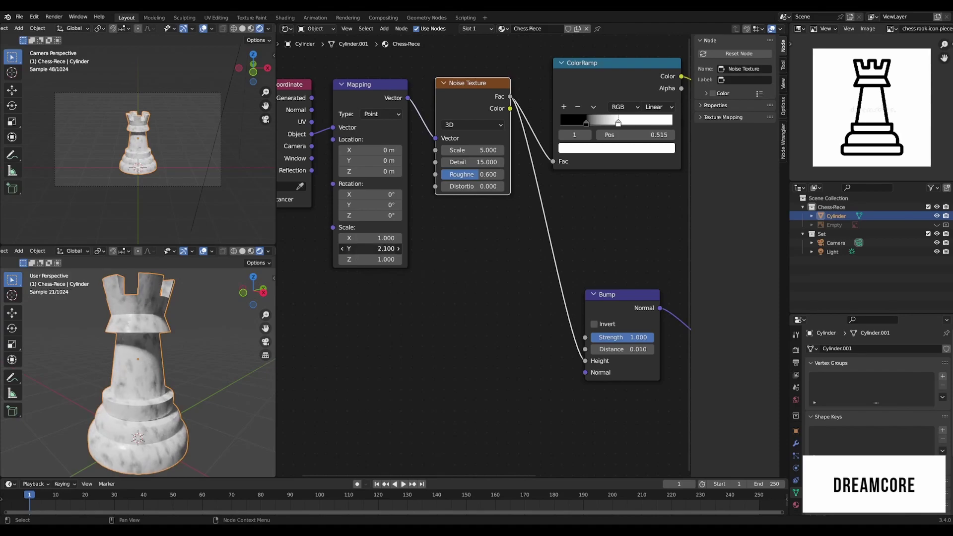
pyautogui.moveTo(369, 249); pyautogui.dragTo(417, 249)
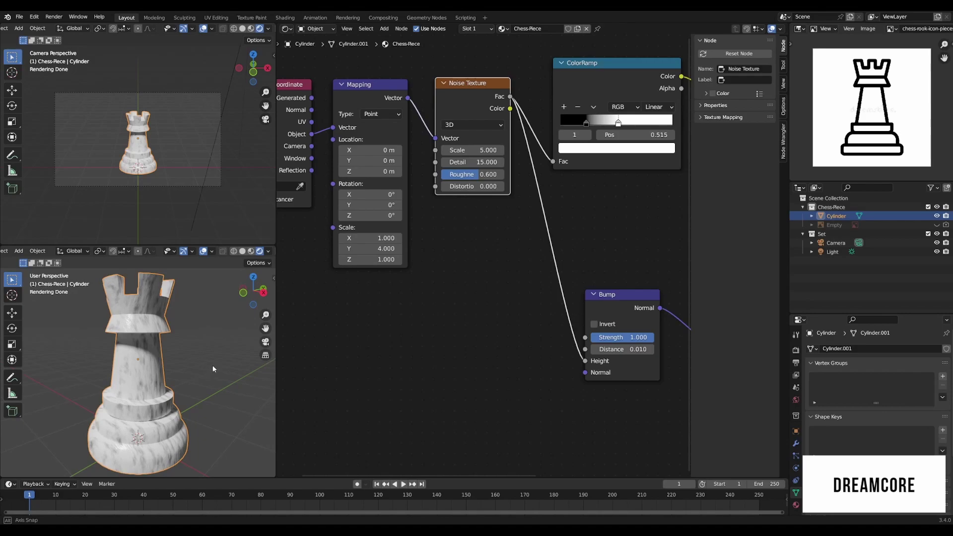
pyautogui.moveTo(210, 369); pyautogui.dragTo(136, 363, button='middle')
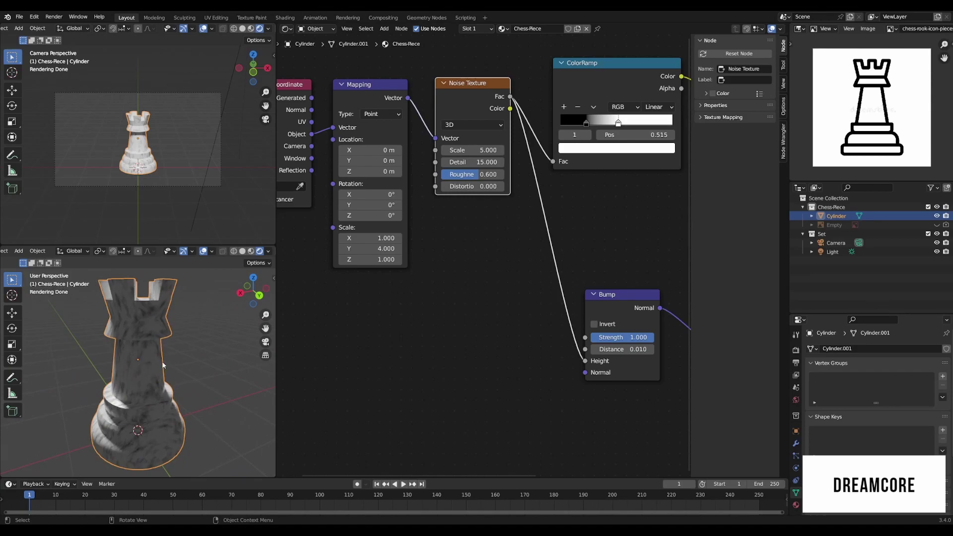
pyautogui.moveTo(162, 362); pyautogui.dragTo(186, 336, button='middle')
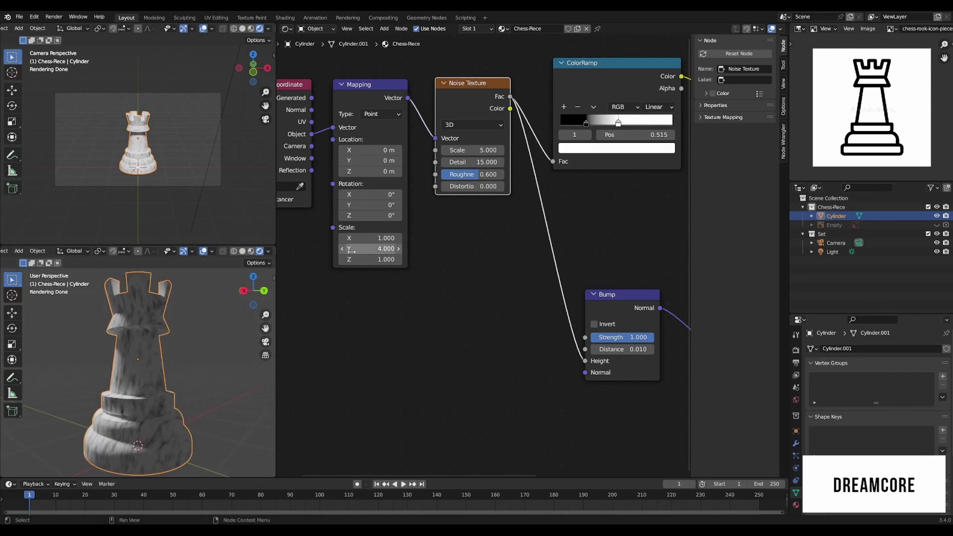
pyautogui.moveTo(370, 238); pyautogui.dragTo(435, 237)
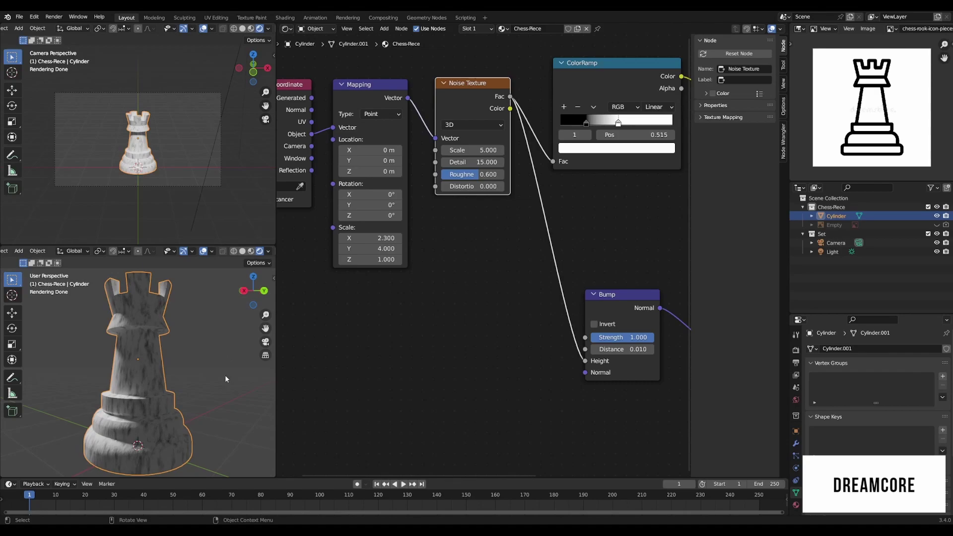
pyautogui.moveTo(223, 379); pyautogui.dragTo(214, 392, button='middle')
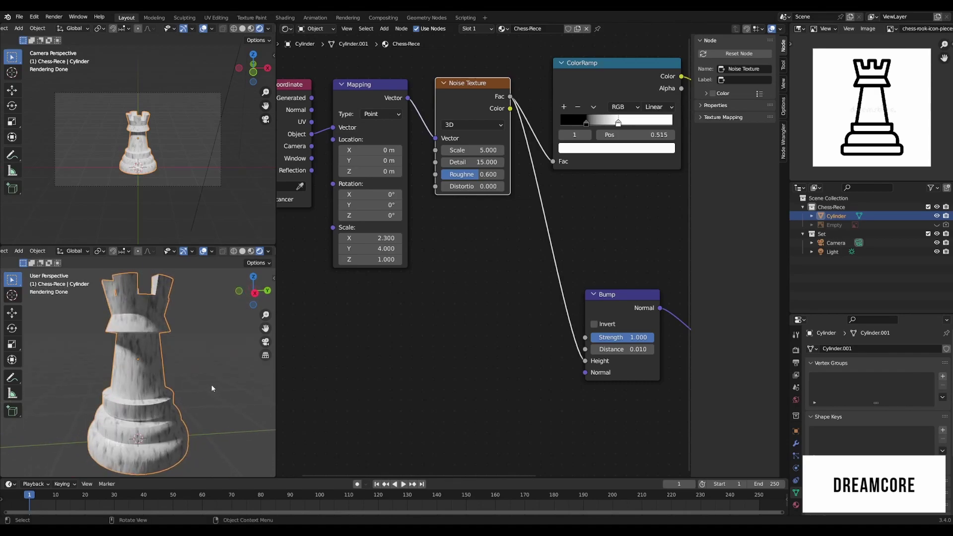
# Step: Pan across the node tree to review the Noise, Mapping, Principled BSDF and Material Output nodes
pyautogui.scroll(-2, 382, 282)
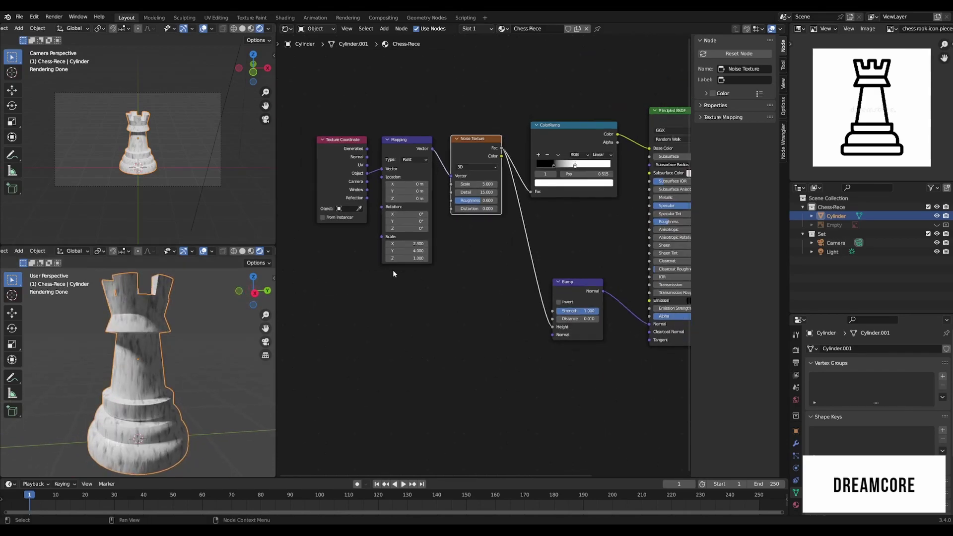
pyautogui.moveTo(546, 246); pyautogui.dragTo(469, 254, button='middle')
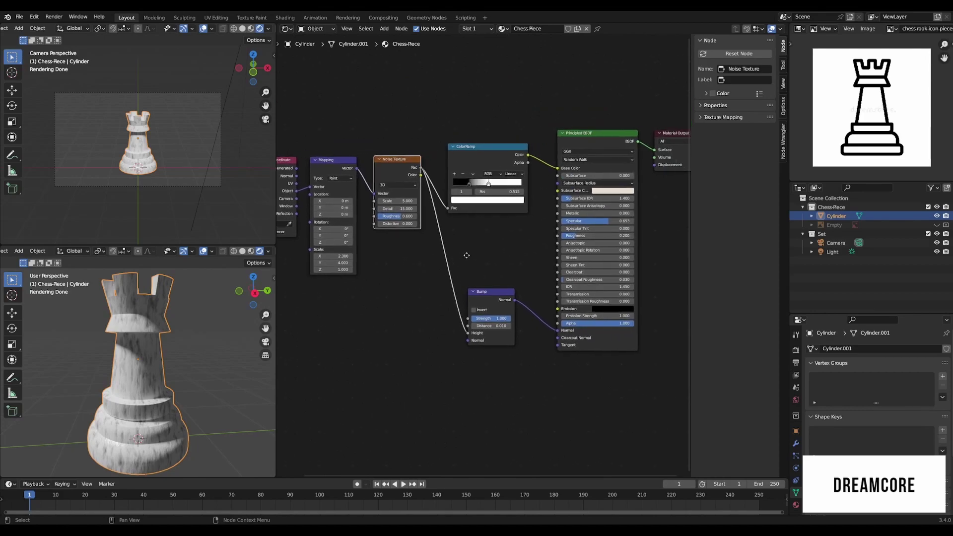
pyautogui.moveTo(404, 242); pyautogui.dragTo(431, 260, button='middle')
pyautogui.moveTo(431, 176); pyautogui.dragTo(375, 203, button='middle')
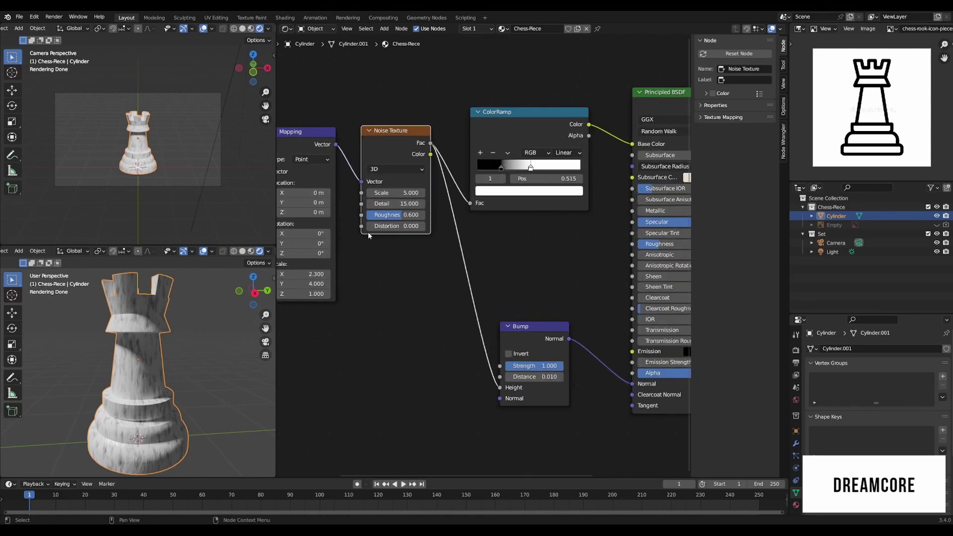
pyautogui.scroll(2, 373, 208)
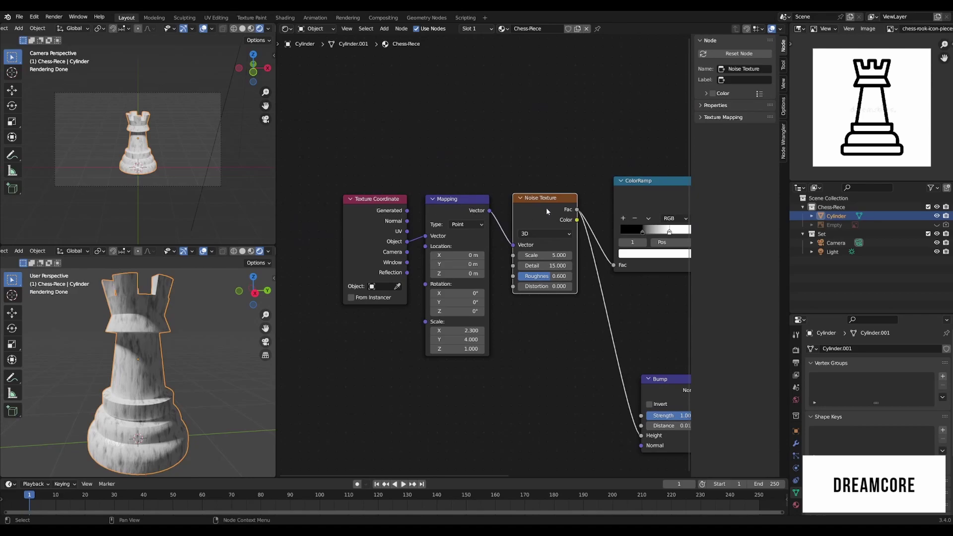
pyautogui.moveTo(547, 211); pyautogui.dragTo(447, 208, button='middle')
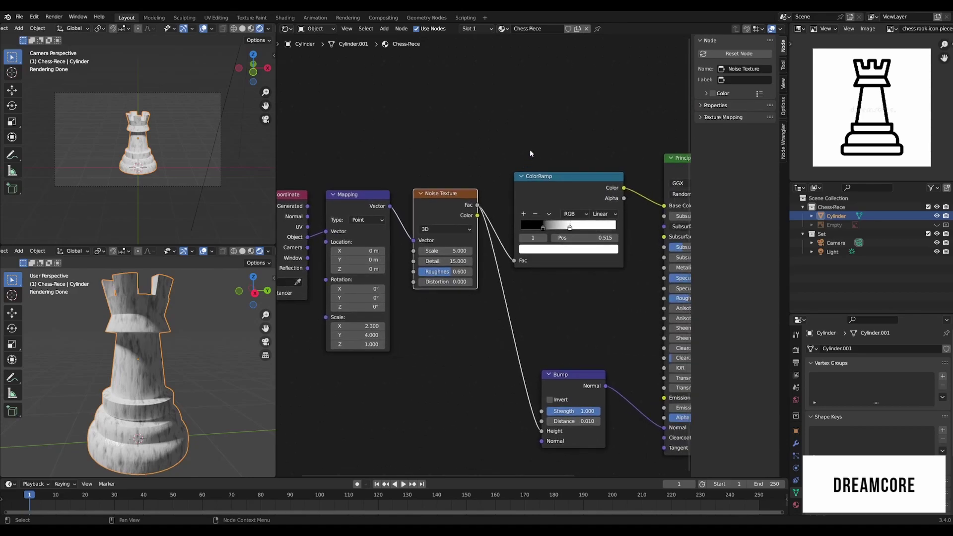
pyautogui.moveTo(531, 153); pyautogui.dragTo(458, 162, button='middle')
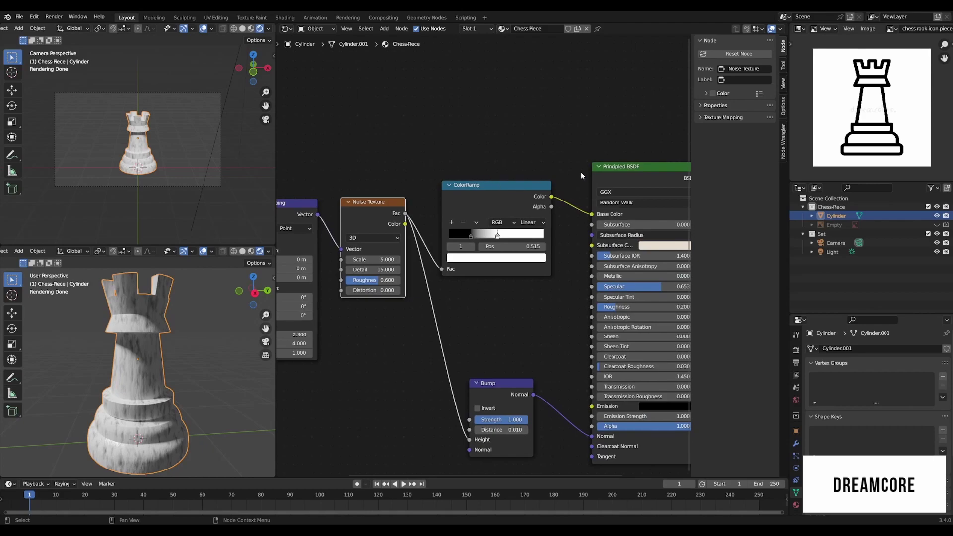
pyautogui.moveTo(581, 173); pyautogui.dragTo(477, 164, button='middle')
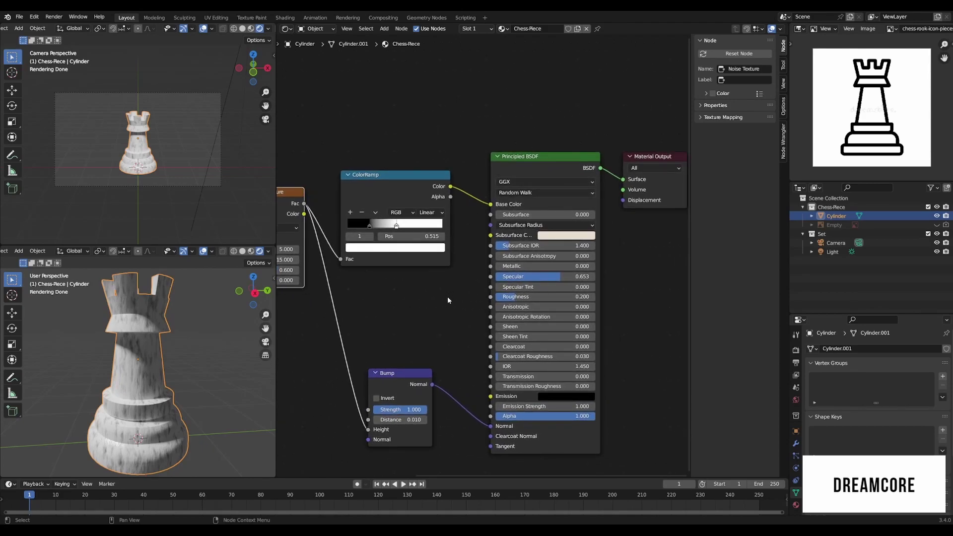
pyautogui.moveTo(379, 332); pyautogui.dragTo(430, 252, button='middle')
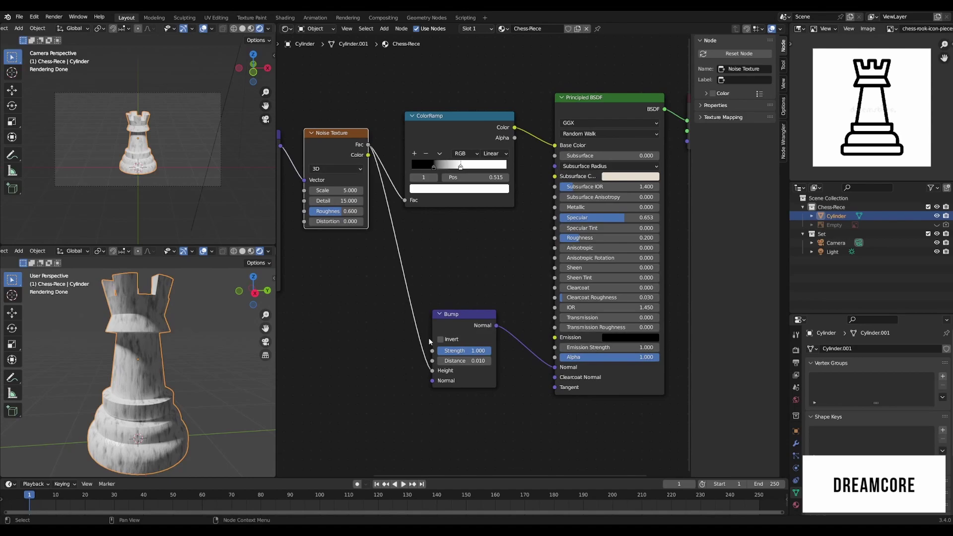
pyautogui.moveTo(373, 304); pyautogui.dragTo(444, 308, button='middle')
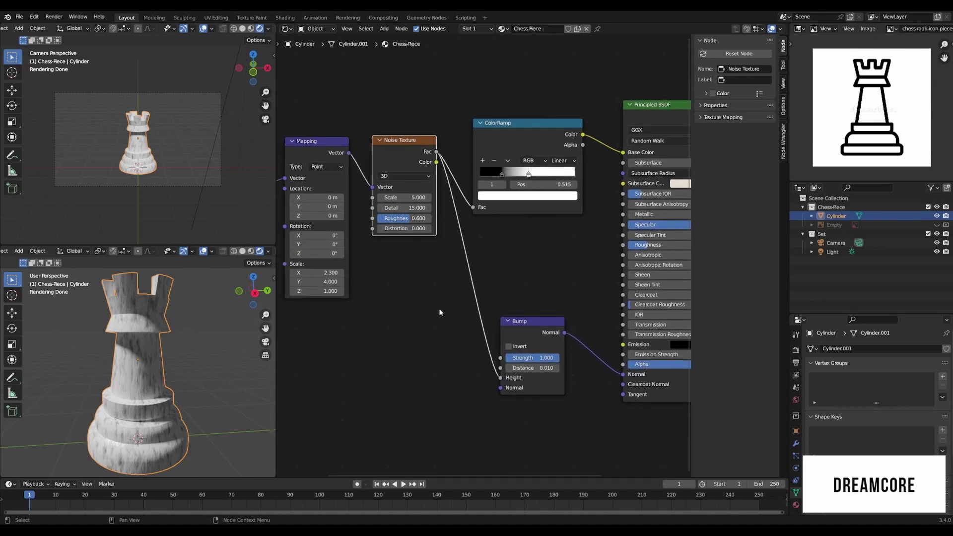
pyautogui.moveTo(528, 298); pyautogui.dragTo(494, 285, button='middle')
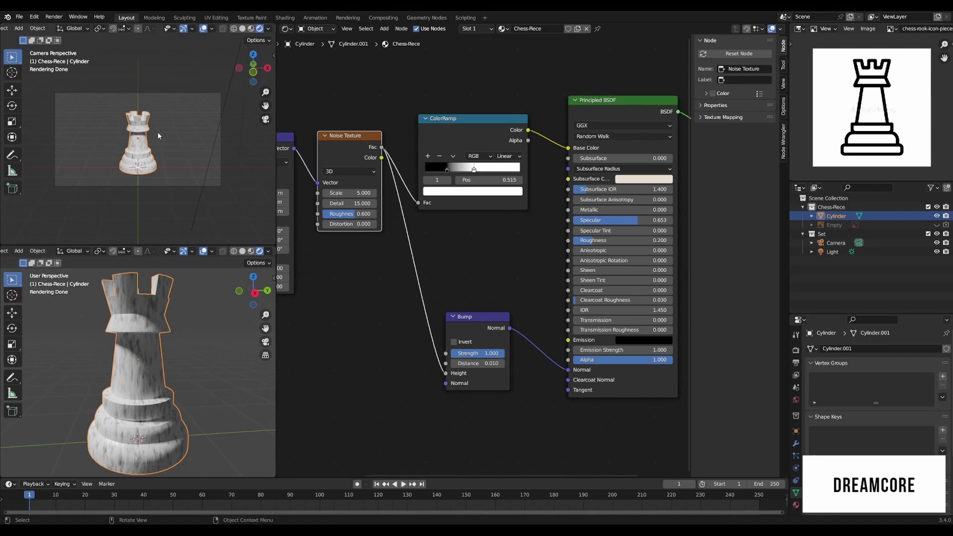
# Step: Zoom out the lower 3D viewport and bring up the Add menu
pyautogui.scroll(-10, 209, 378)
pyautogui.moveTo(210, 377); pyautogui.dragTo(177, 388, button='middle')
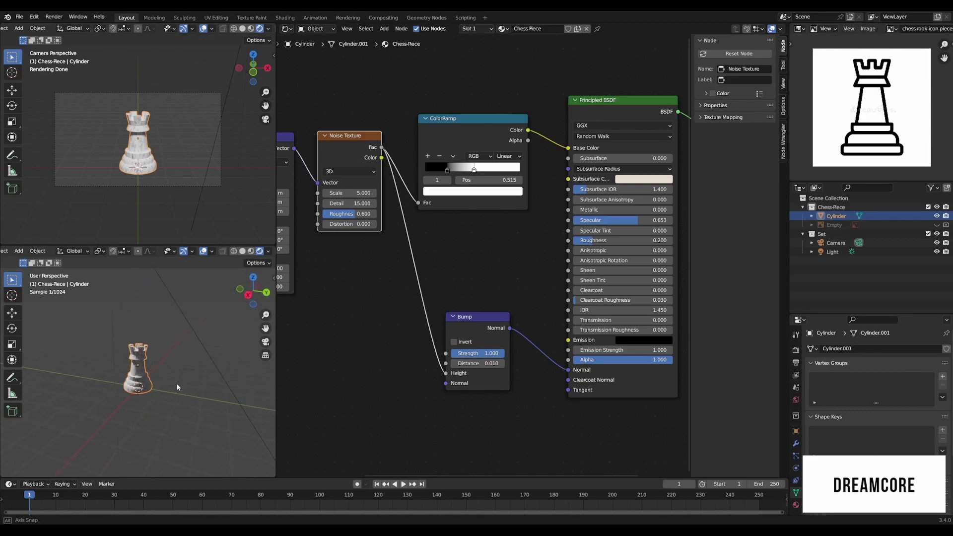
pyautogui.hotkey('shift', 'a')
# Step: Add a plane under the rook and scale it up
pyautogui.moveTo(185, 347)
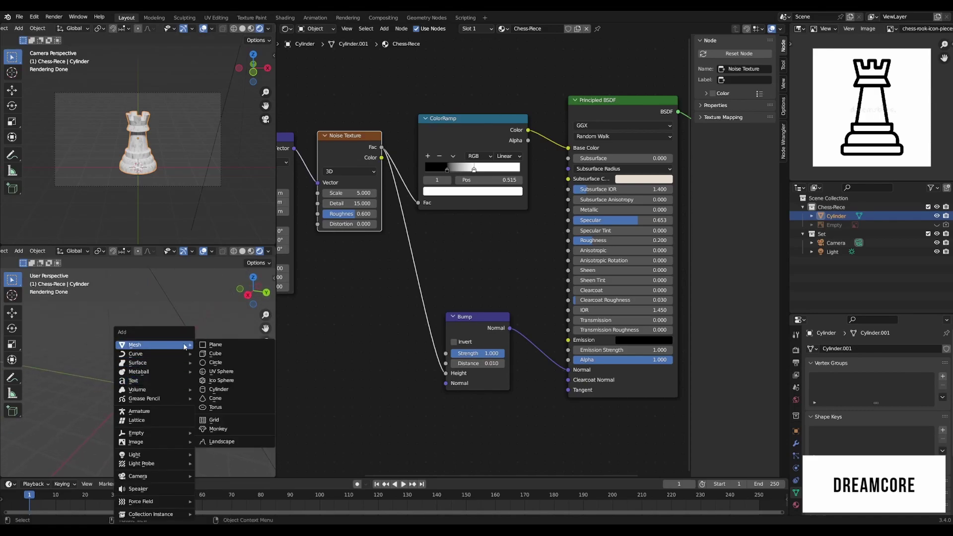
pyautogui.click(231, 347)
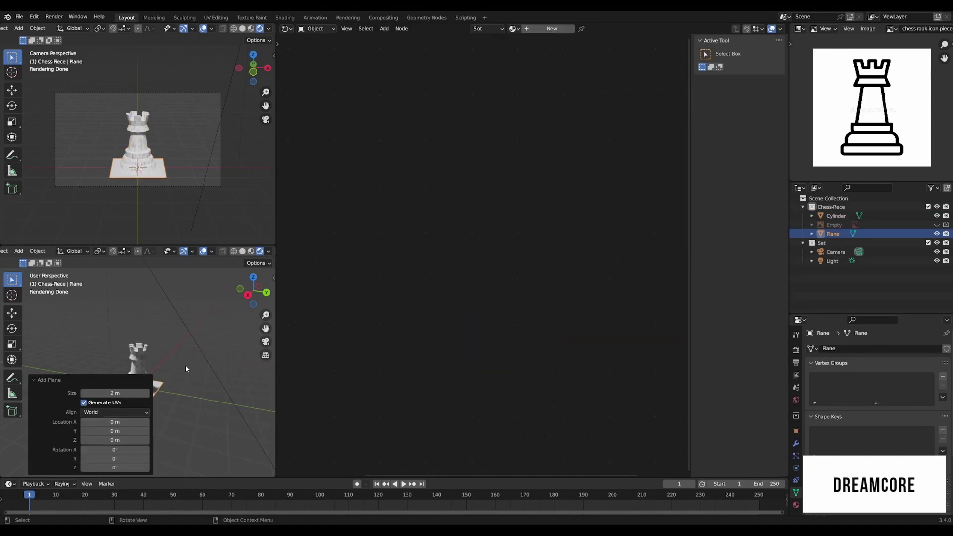
pyautogui.press('s')
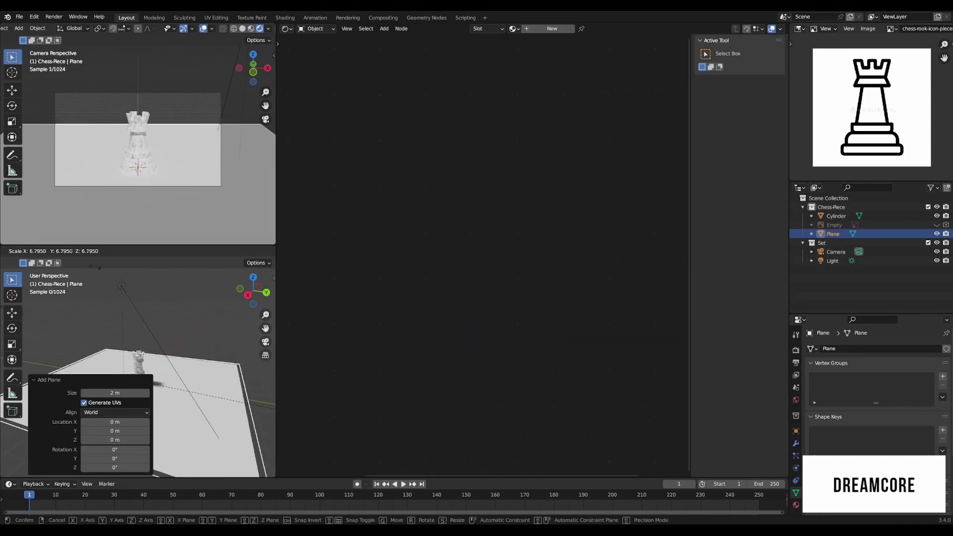
pyautogui.click(190, 320)
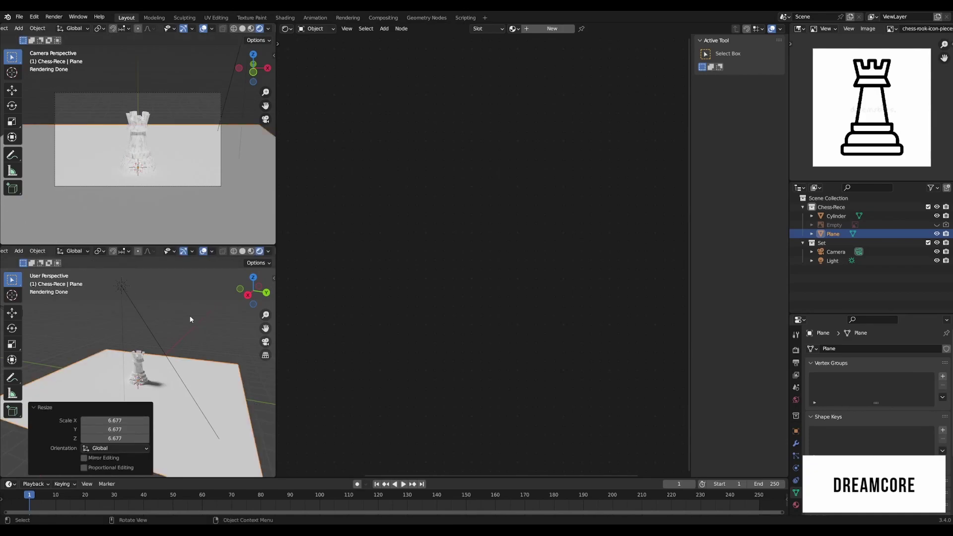
# Step: In Edit Mode, extrude the plane's far edge straight up on Z into a back wall
pyautogui.press('Tab')
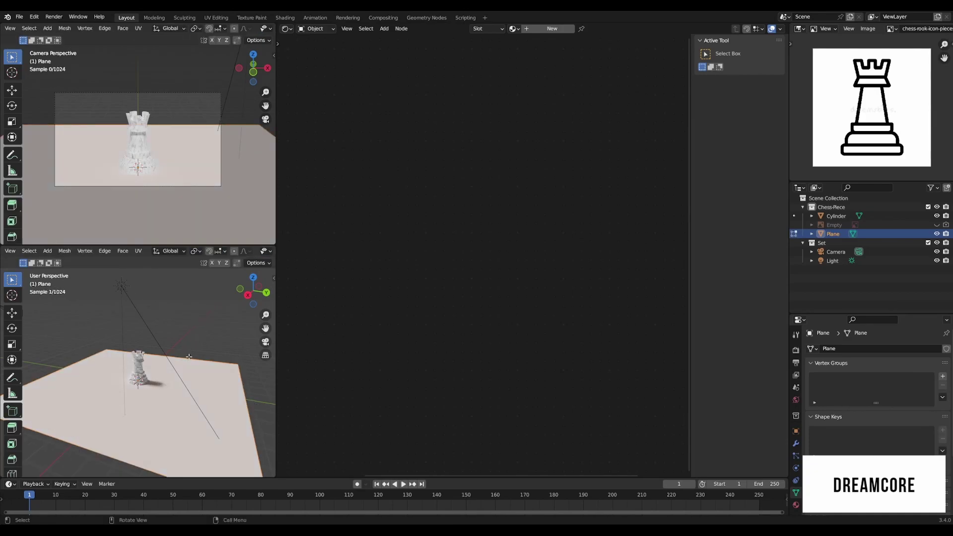
pyautogui.click(191, 359)
pyautogui.press('g')
pyautogui.press('z')
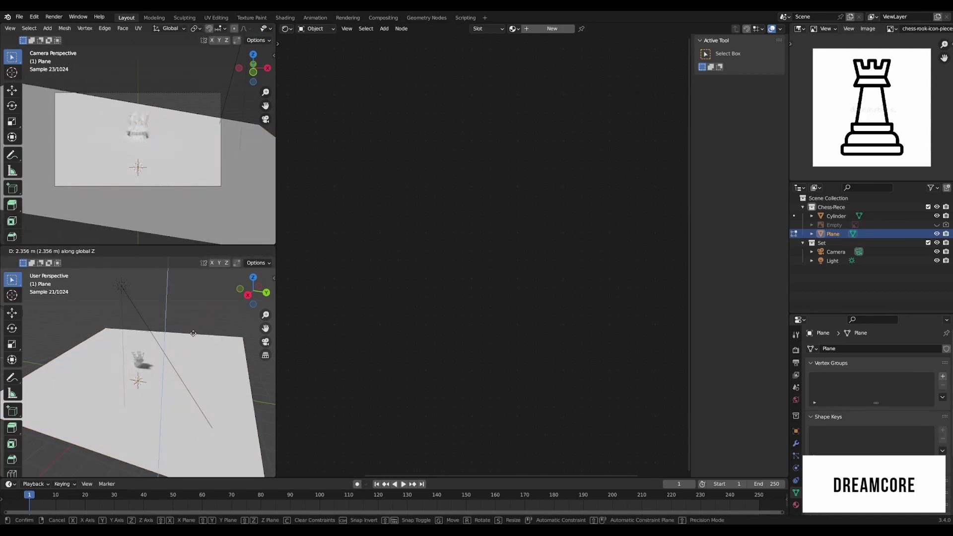
pyautogui.press('Escape')
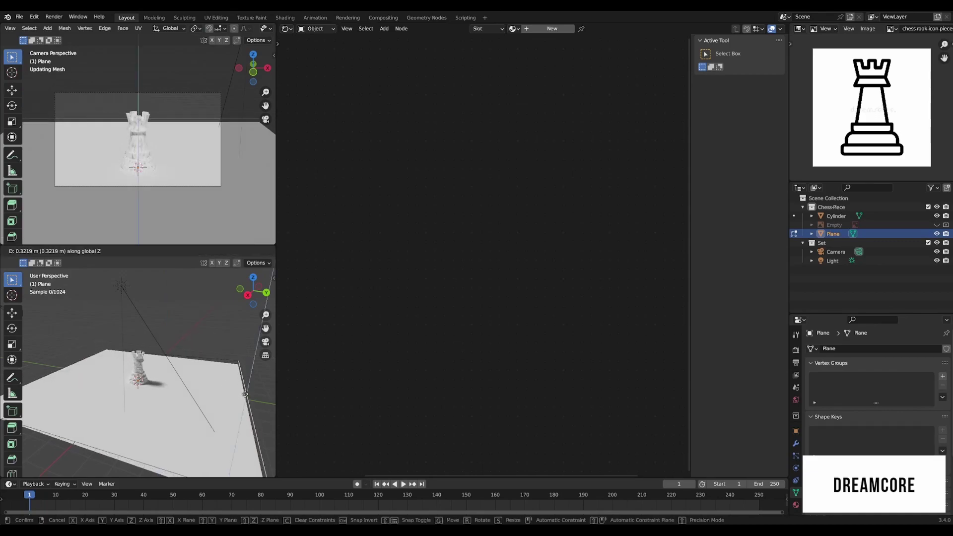
pyautogui.press('e')
pyautogui.press('z')
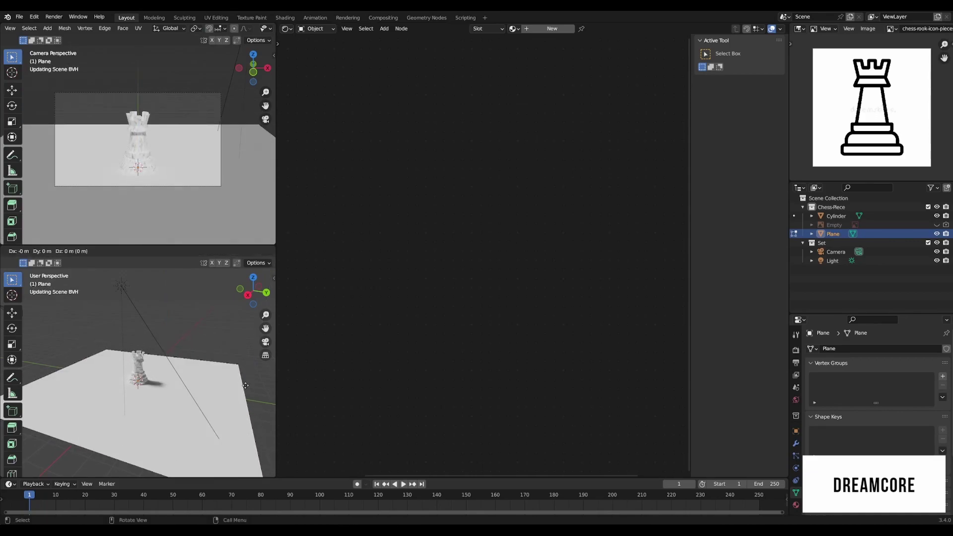
pyautogui.click(251, 300)
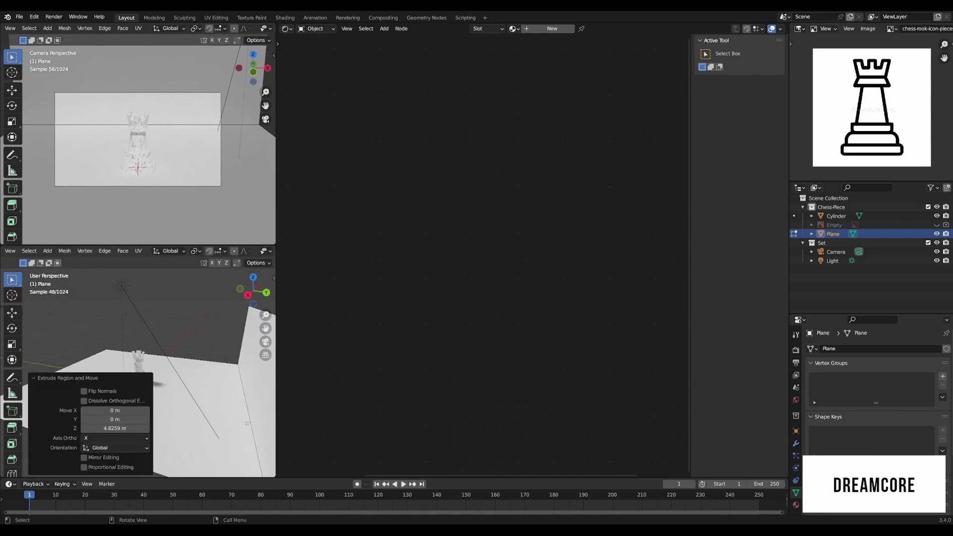
# Step: Put the selected vertices in a new vertex group, then bevel the floor-wall corner with 7 segments
pyautogui.hotkey('ctrl', 'g')
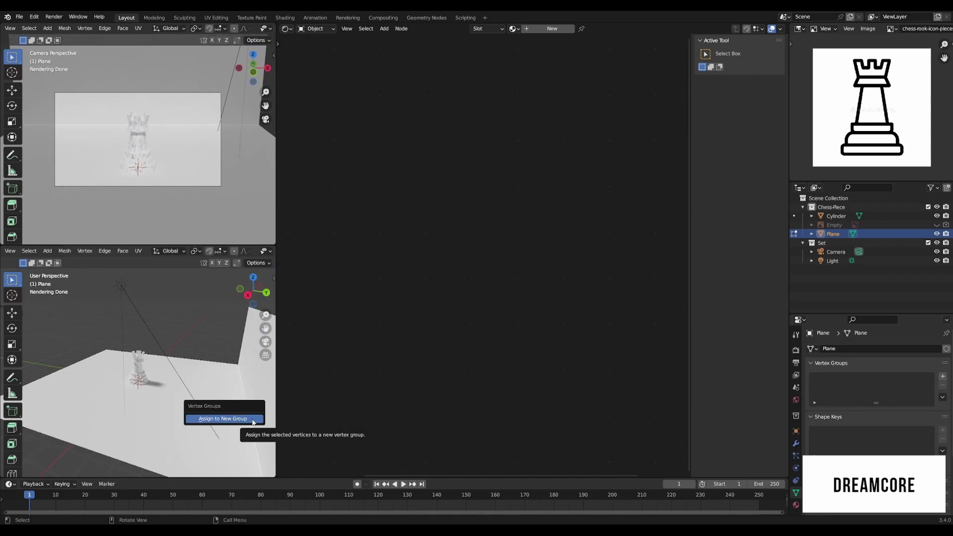
pyautogui.click(252, 421)
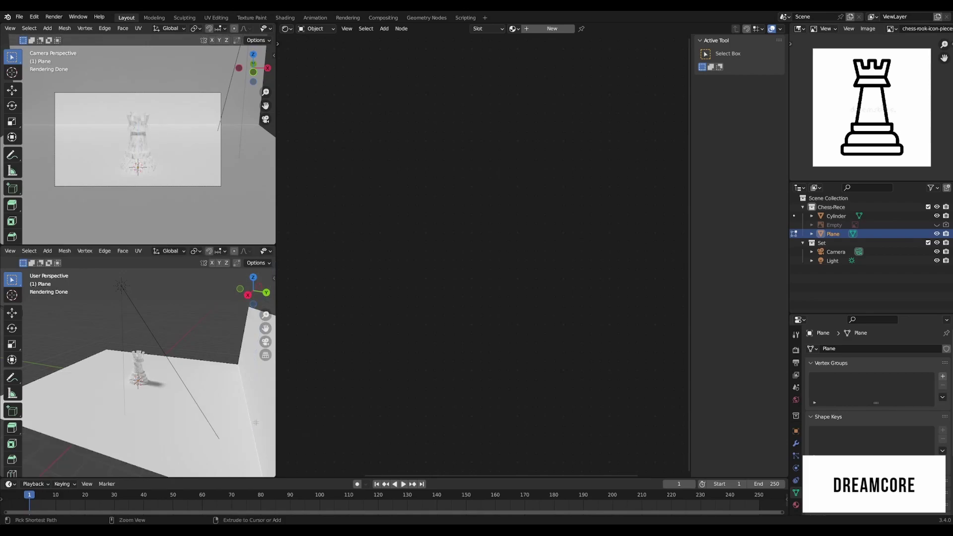
pyautogui.hotkey('ctrl', 'b')
pyautogui.scroll(3, 267, 432)
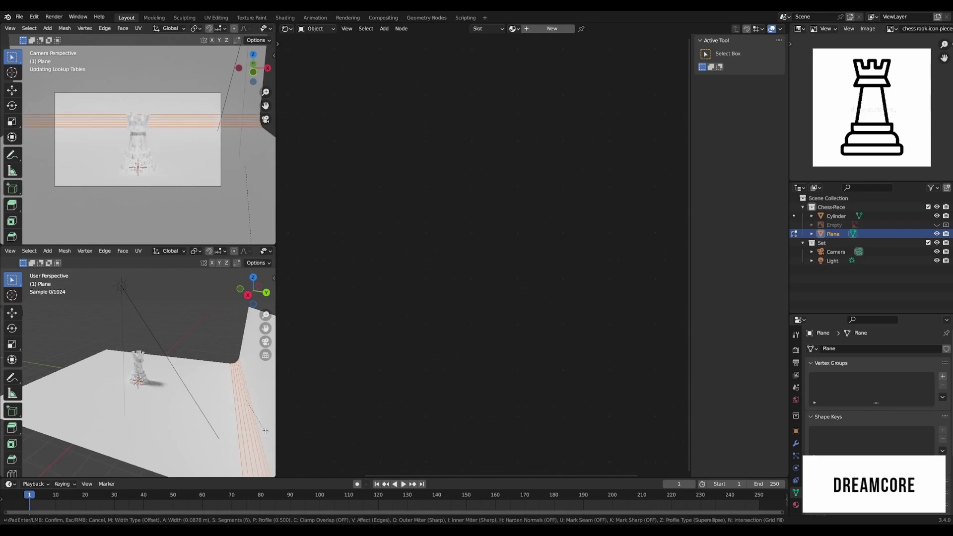
pyautogui.click(267, 433)
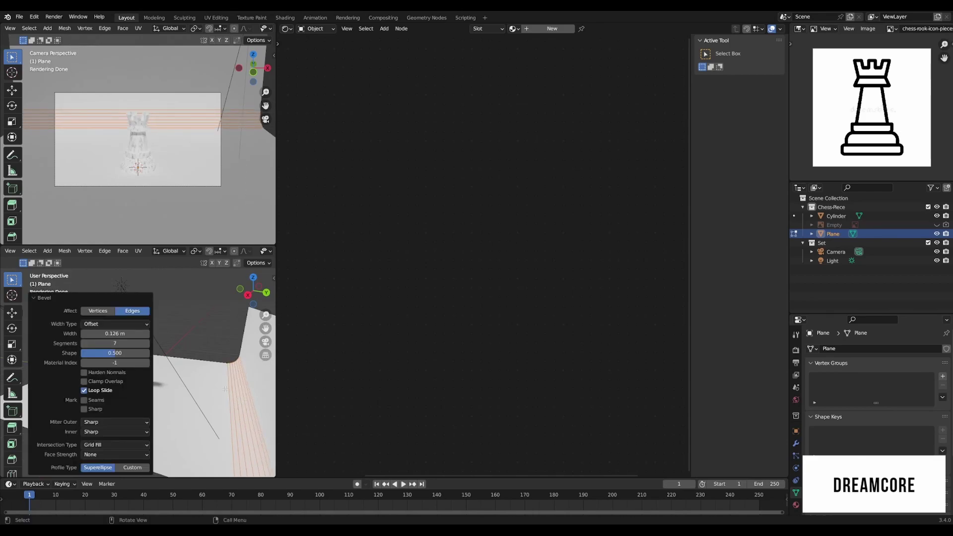
# Step: Back in Object Mode, stretch the backdrop 1.798 times along X
pyautogui.press('Tab')
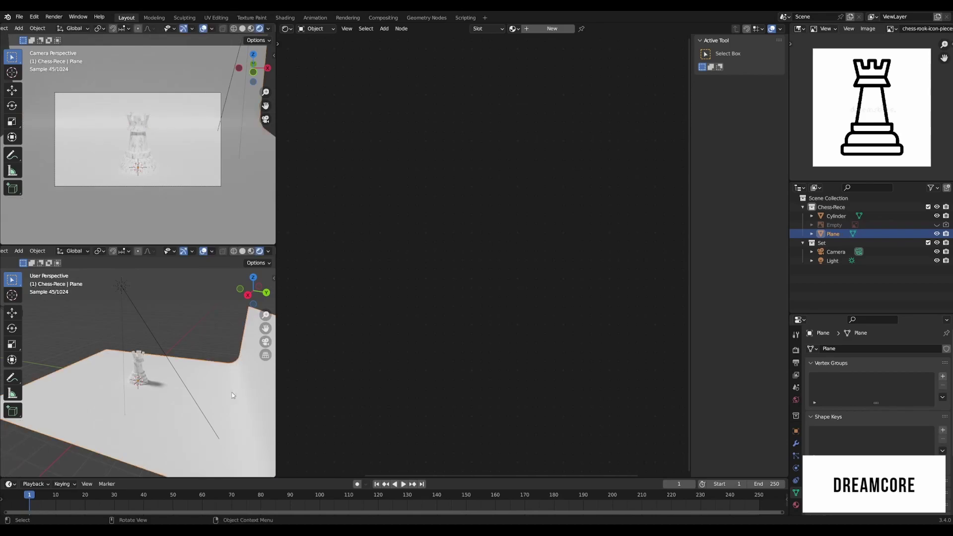
pyautogui.press('s')
pyautogui.press('x')
pyautogui.click(32, 422)
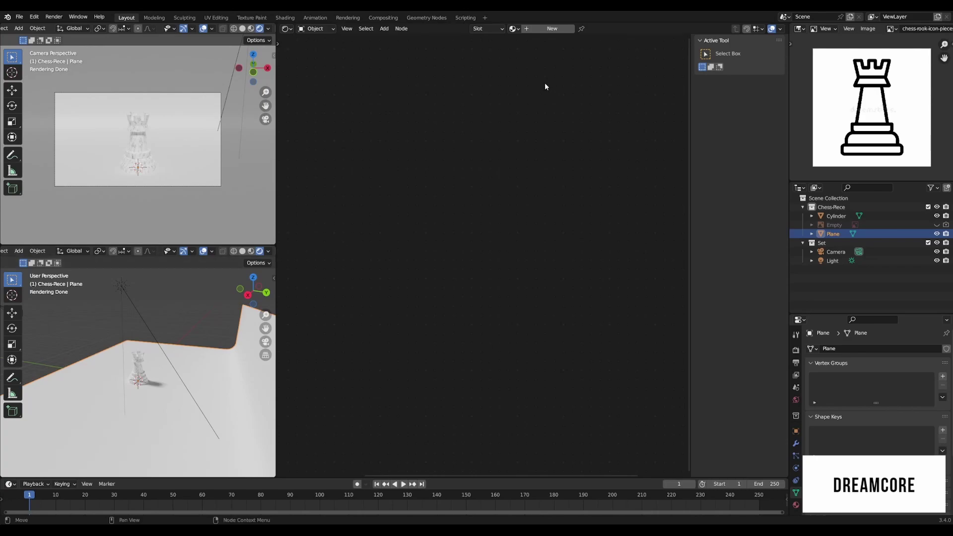
# Step: Create a new backdrop material with black base colour and specular 0.088
pyautogui.click(540, 29)
pyautogui.click(641, 148)
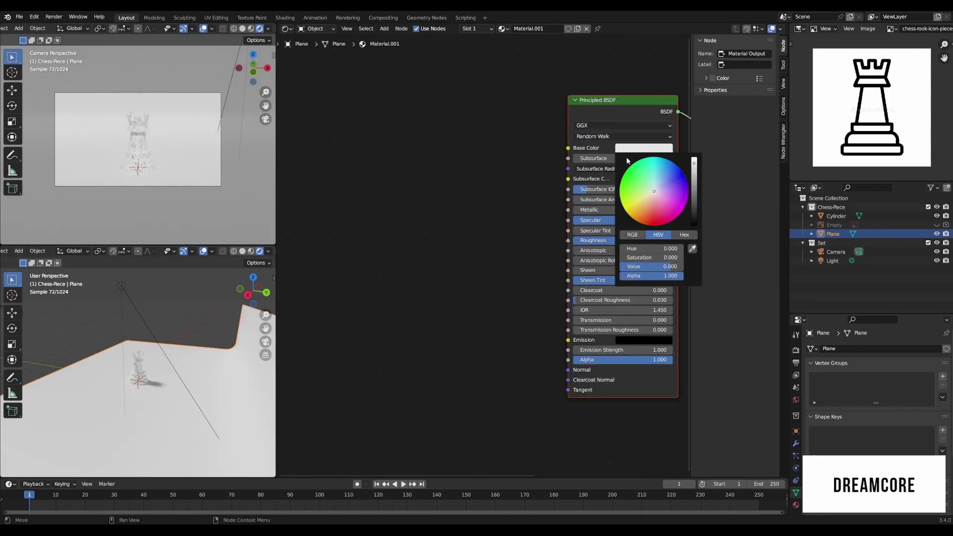
pyautogui.moveTo(695, 171); pyautogui.dragTo(692, 199)
pyautogui.scroll(-12, 690, 196)
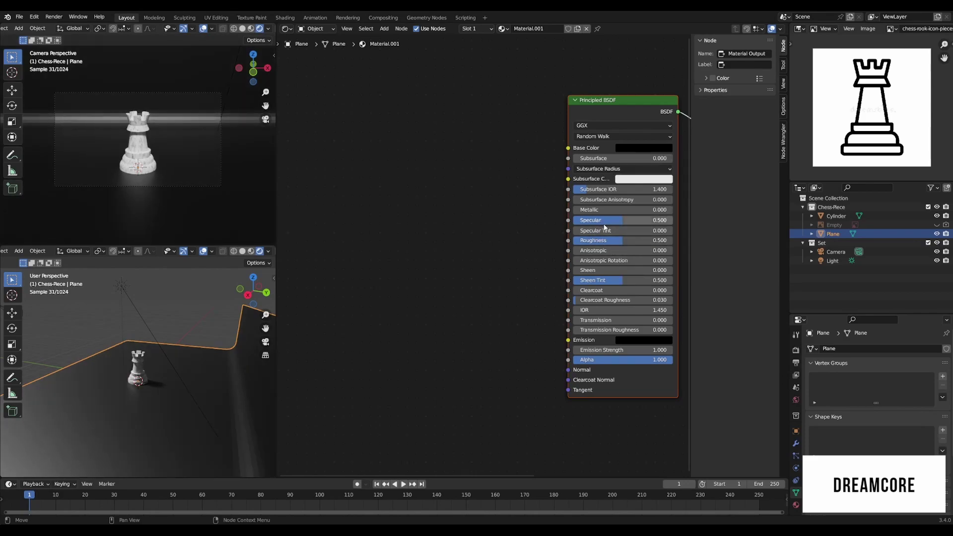
pyautogui.press('BackSpace')
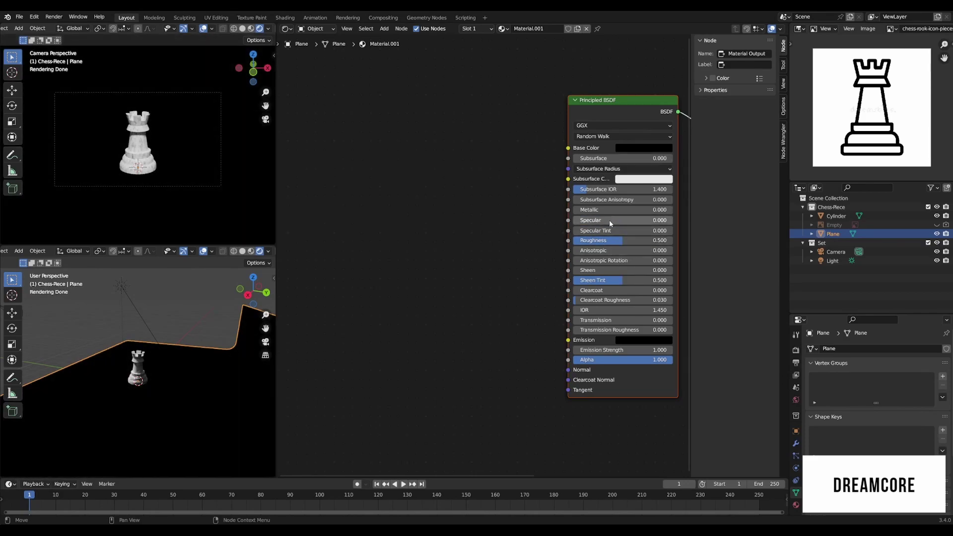
pyautogui.moveTo(592, 220); pyautogui.dragTo(601, 220)
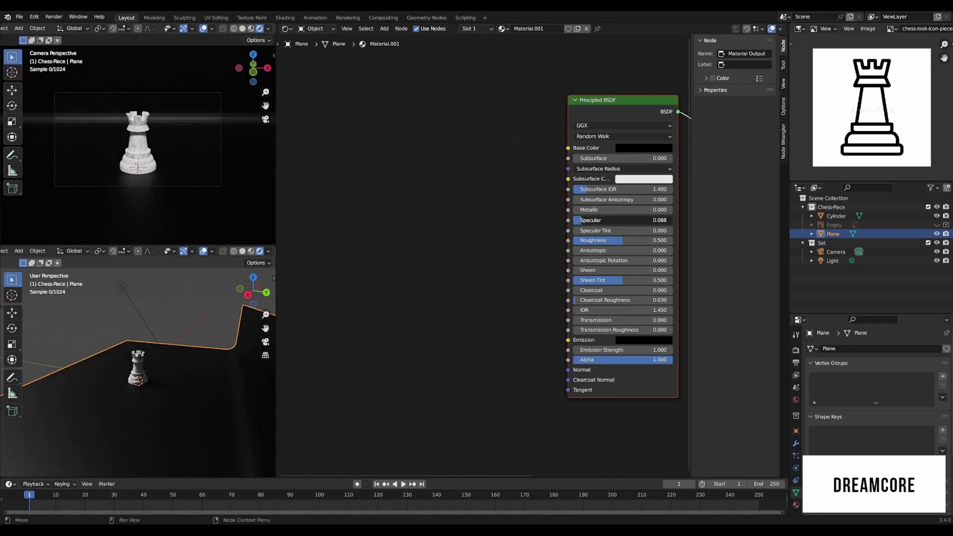
# Step: Shade the backdrop smooth and raise its roughness to 0.878
pyautogui.rightClick(209, 386)
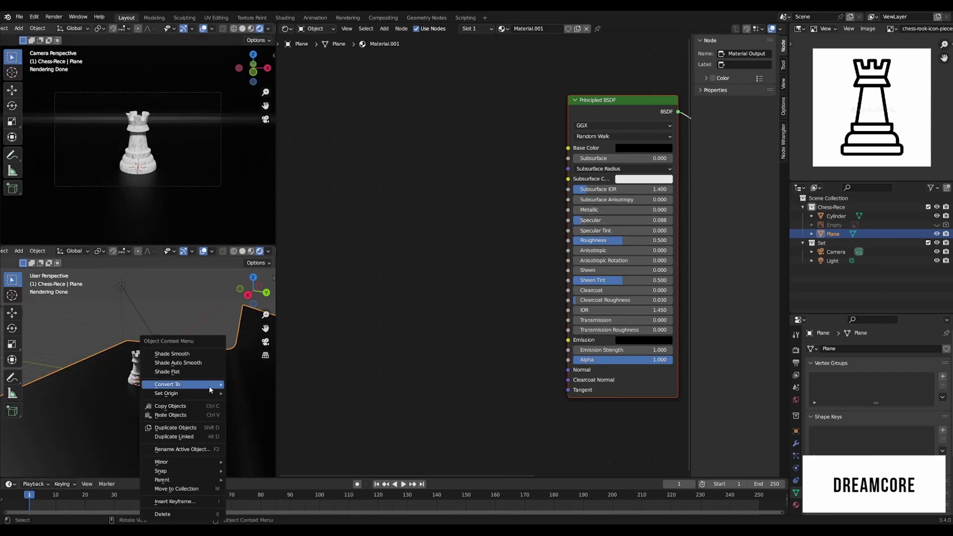
pyautogui.click(208, 355)
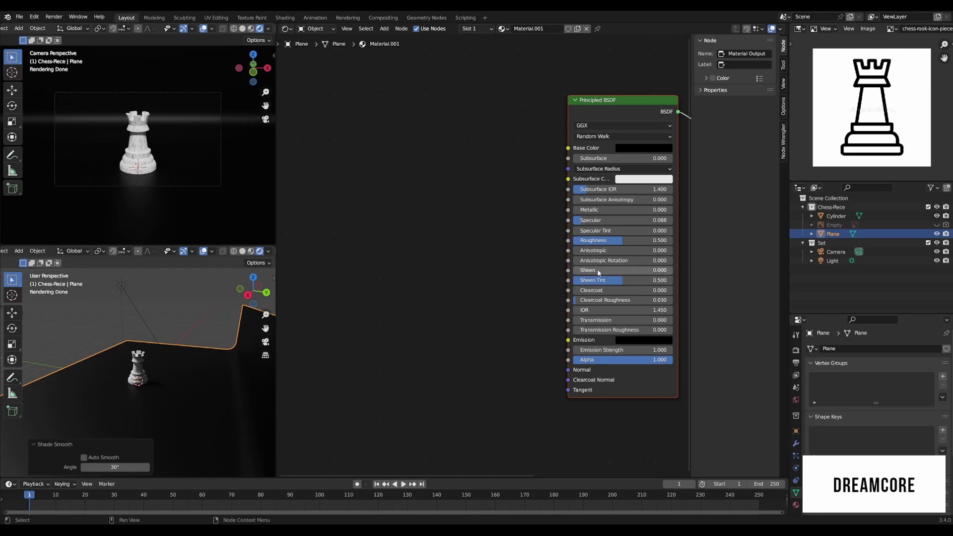
pyautogui.moveTo(617, 243); pyautogui.dragTo(661, 241)
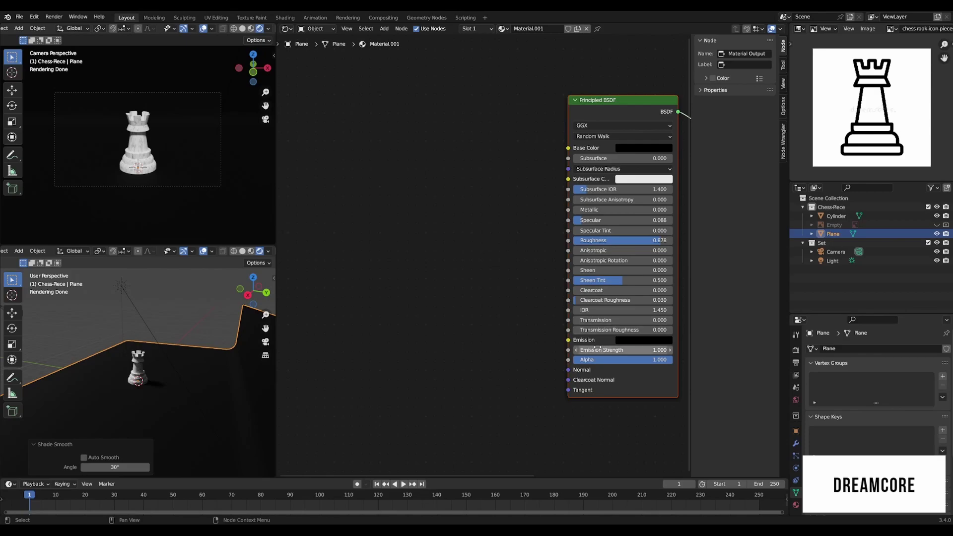
# Step: Name the material 'backdrop' and save the blend file
pyautogui.click(543, 28)
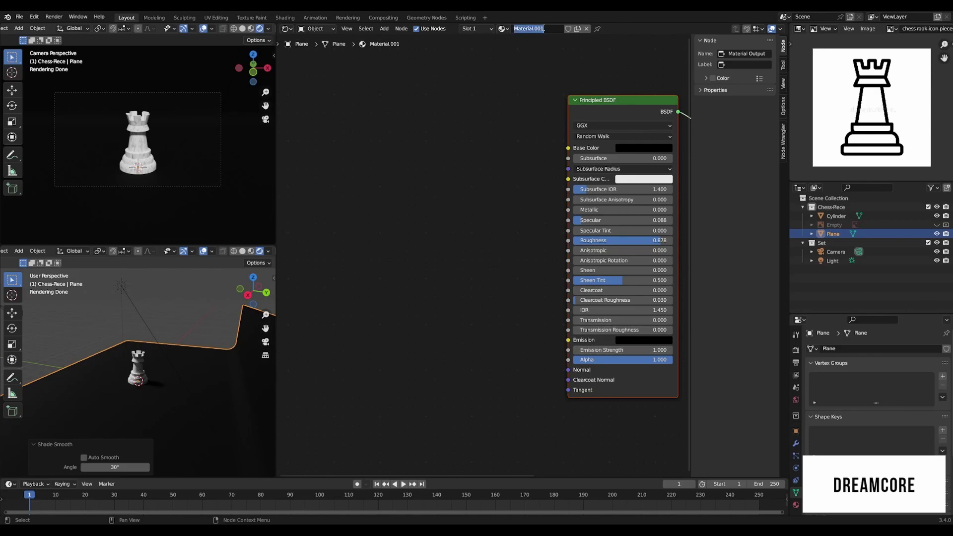
pyautogui.write('backdrop')
pyautogui.press('Return')
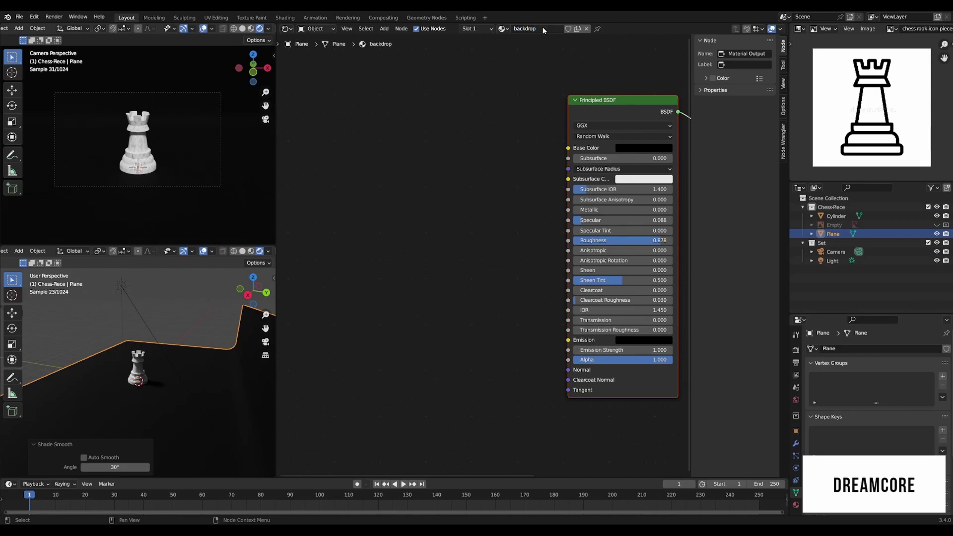
pyautogui.hotkey('ctrl', 's')
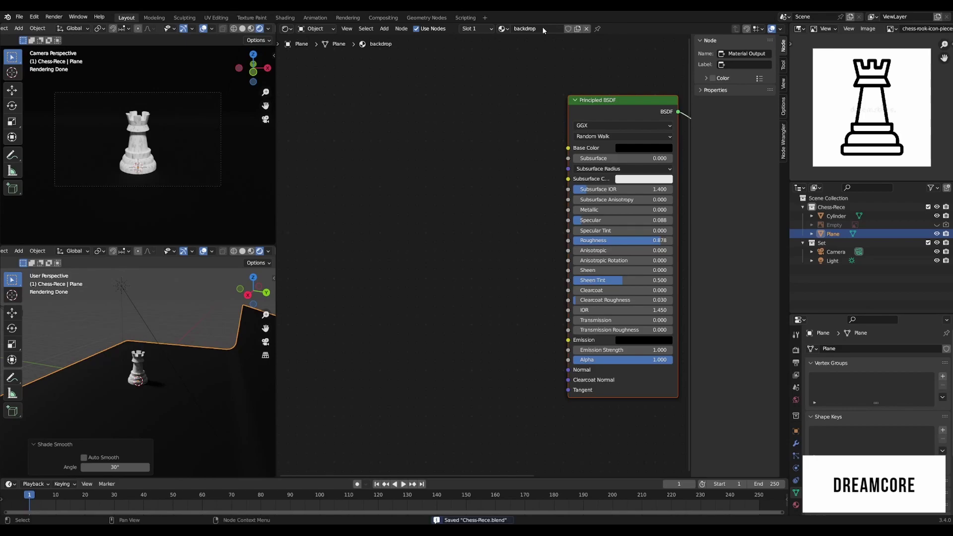